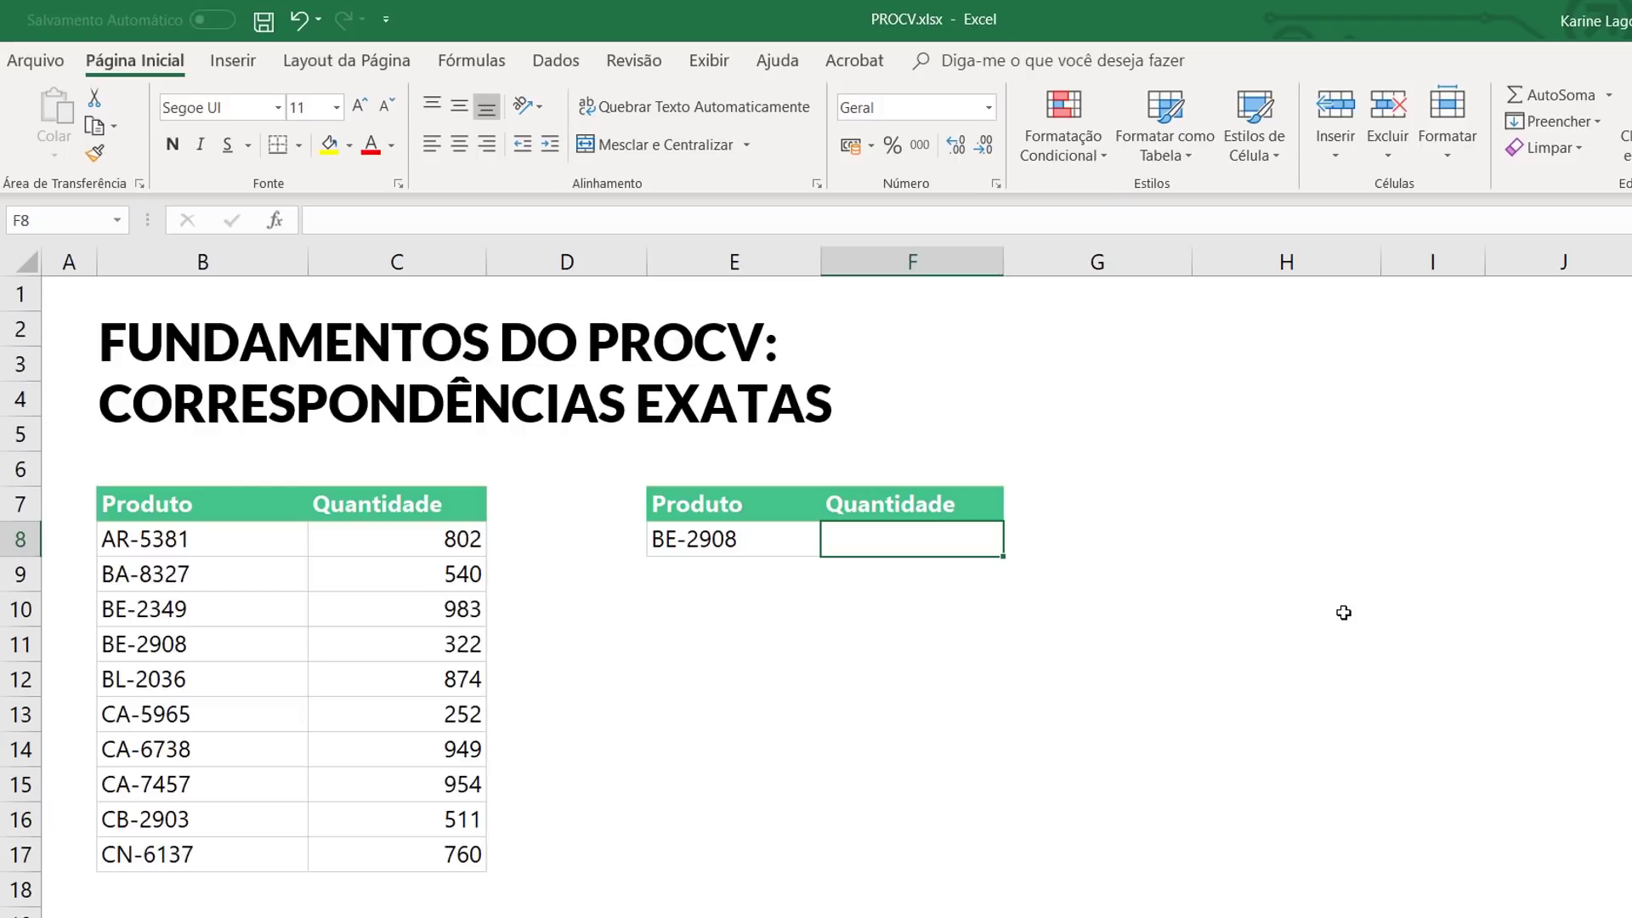
Examine the Produto and Quantidade columns and find the quantity that matches product BE-2908
{"action": "left_click_drag", "start_coordinate": [223, 538], "coordinate": [207, 752]}
{"action": "left_click_drag", "start_coordinate": [401, 510], "coordinate": [400, 817]}
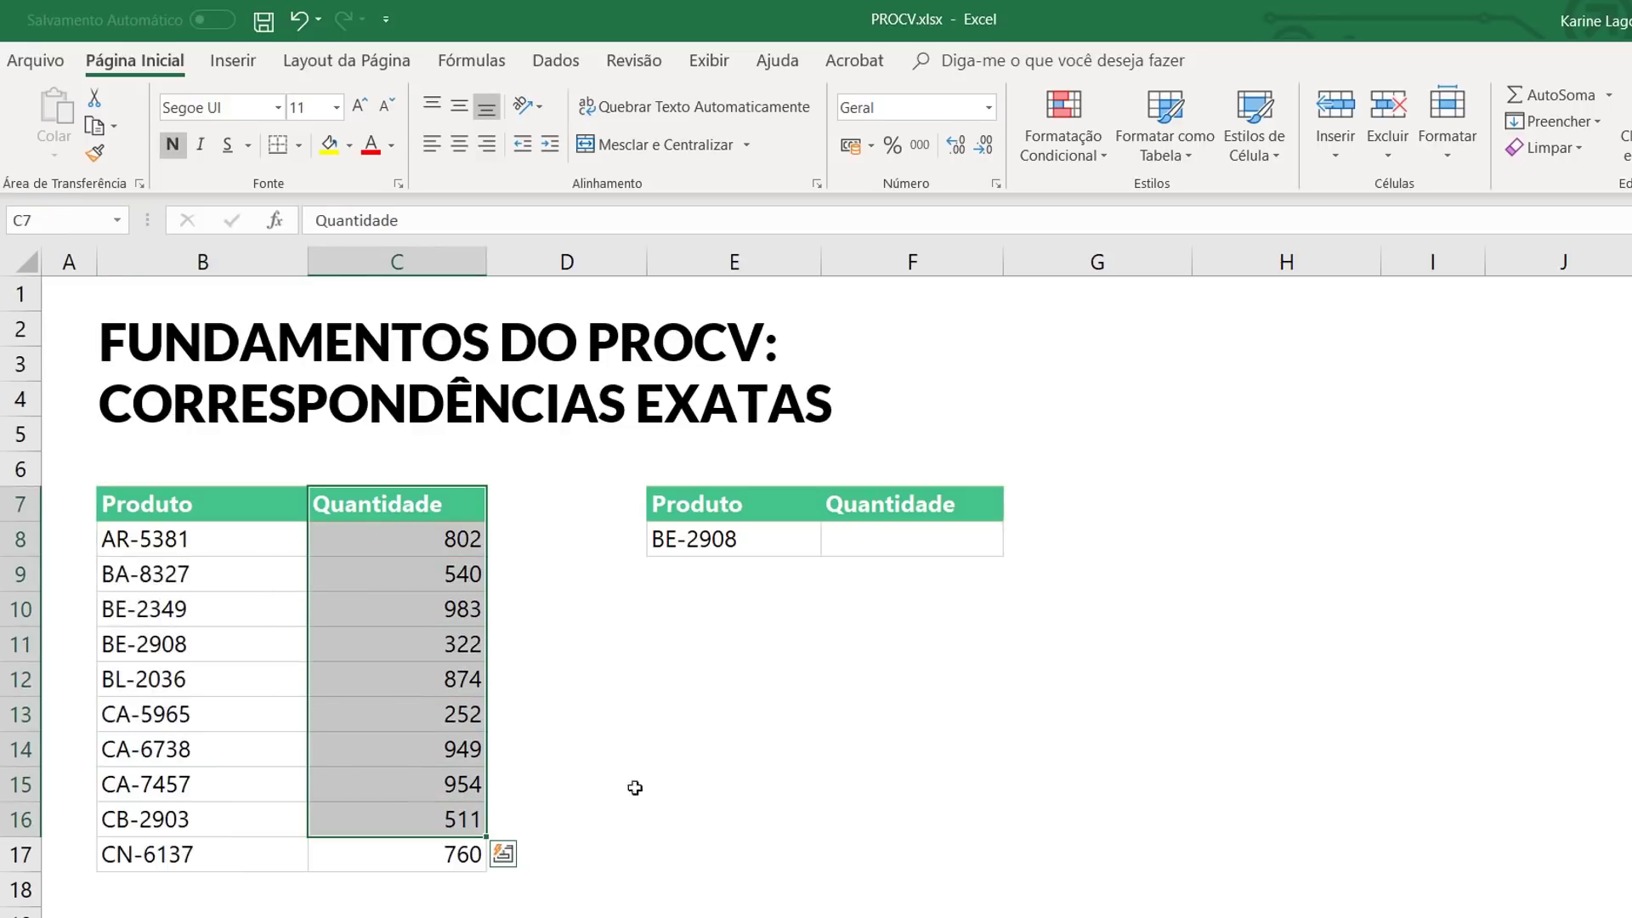
{"action": "left_click", "coordinate": [900, 528]}
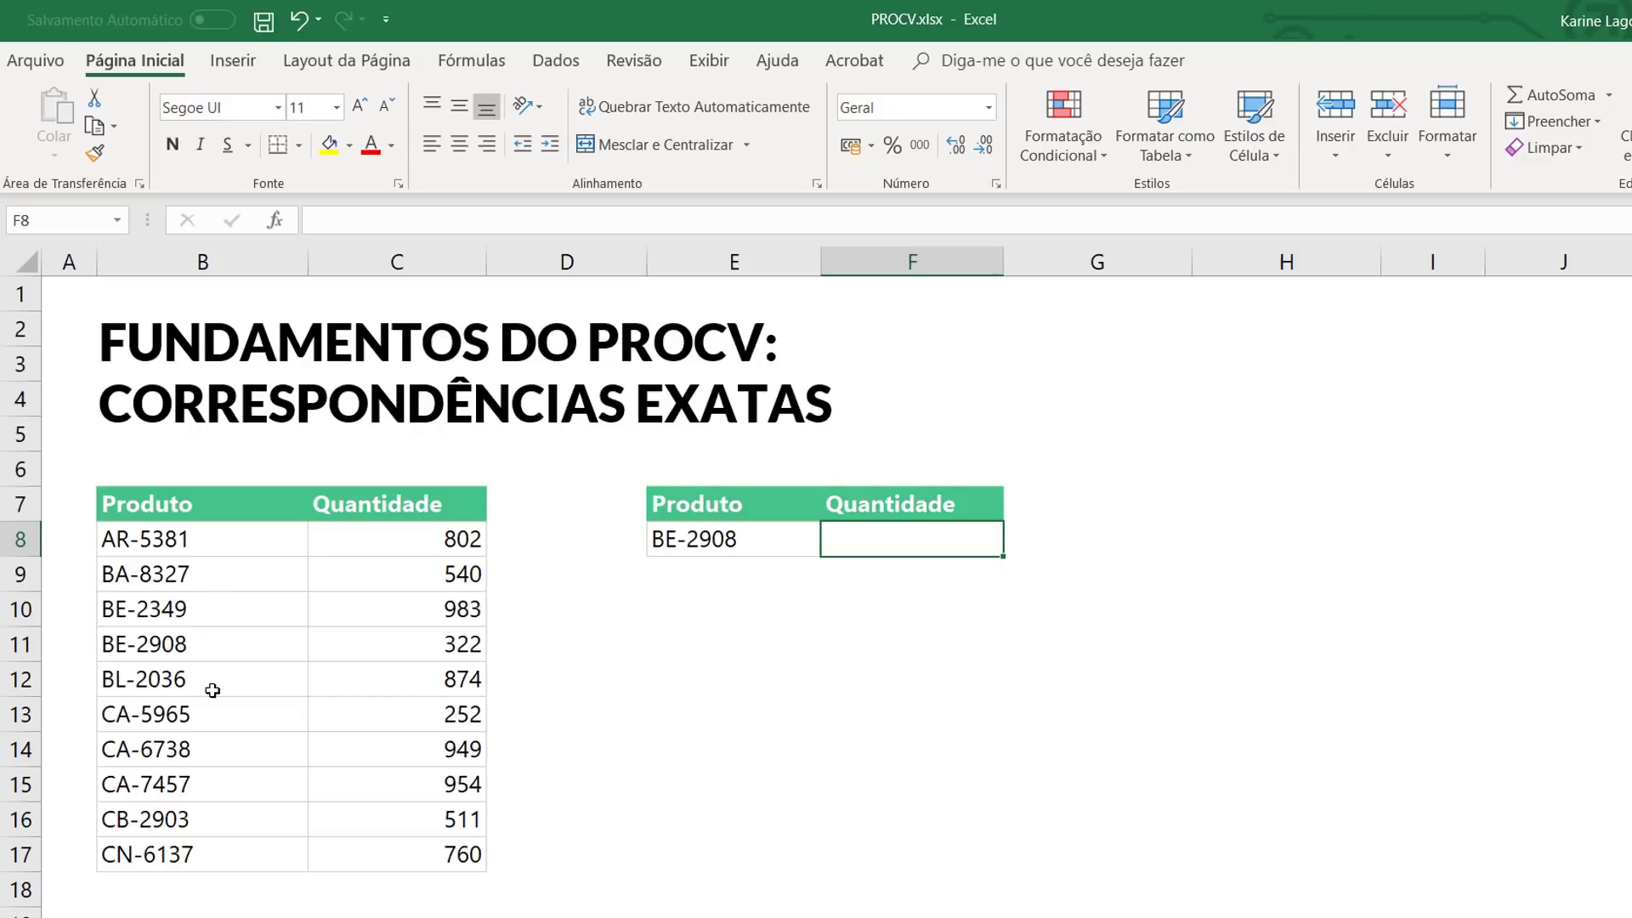
{"action": "left_click", "coordinate": [210, 648]}
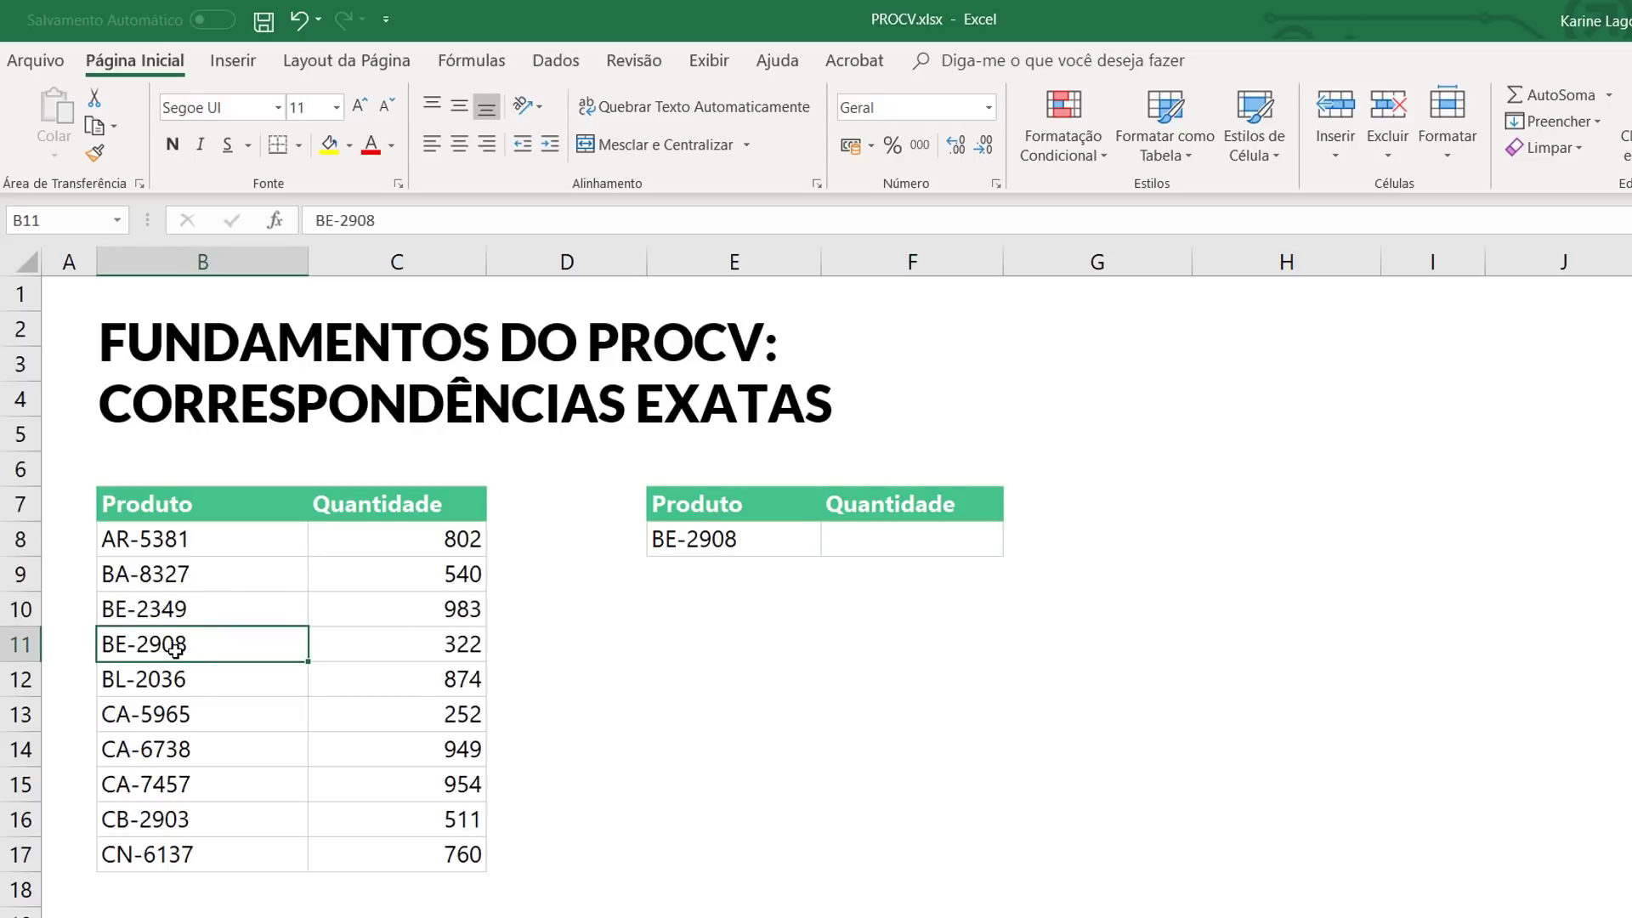
{"action": "left_click", "coordinate": [736, 544]}
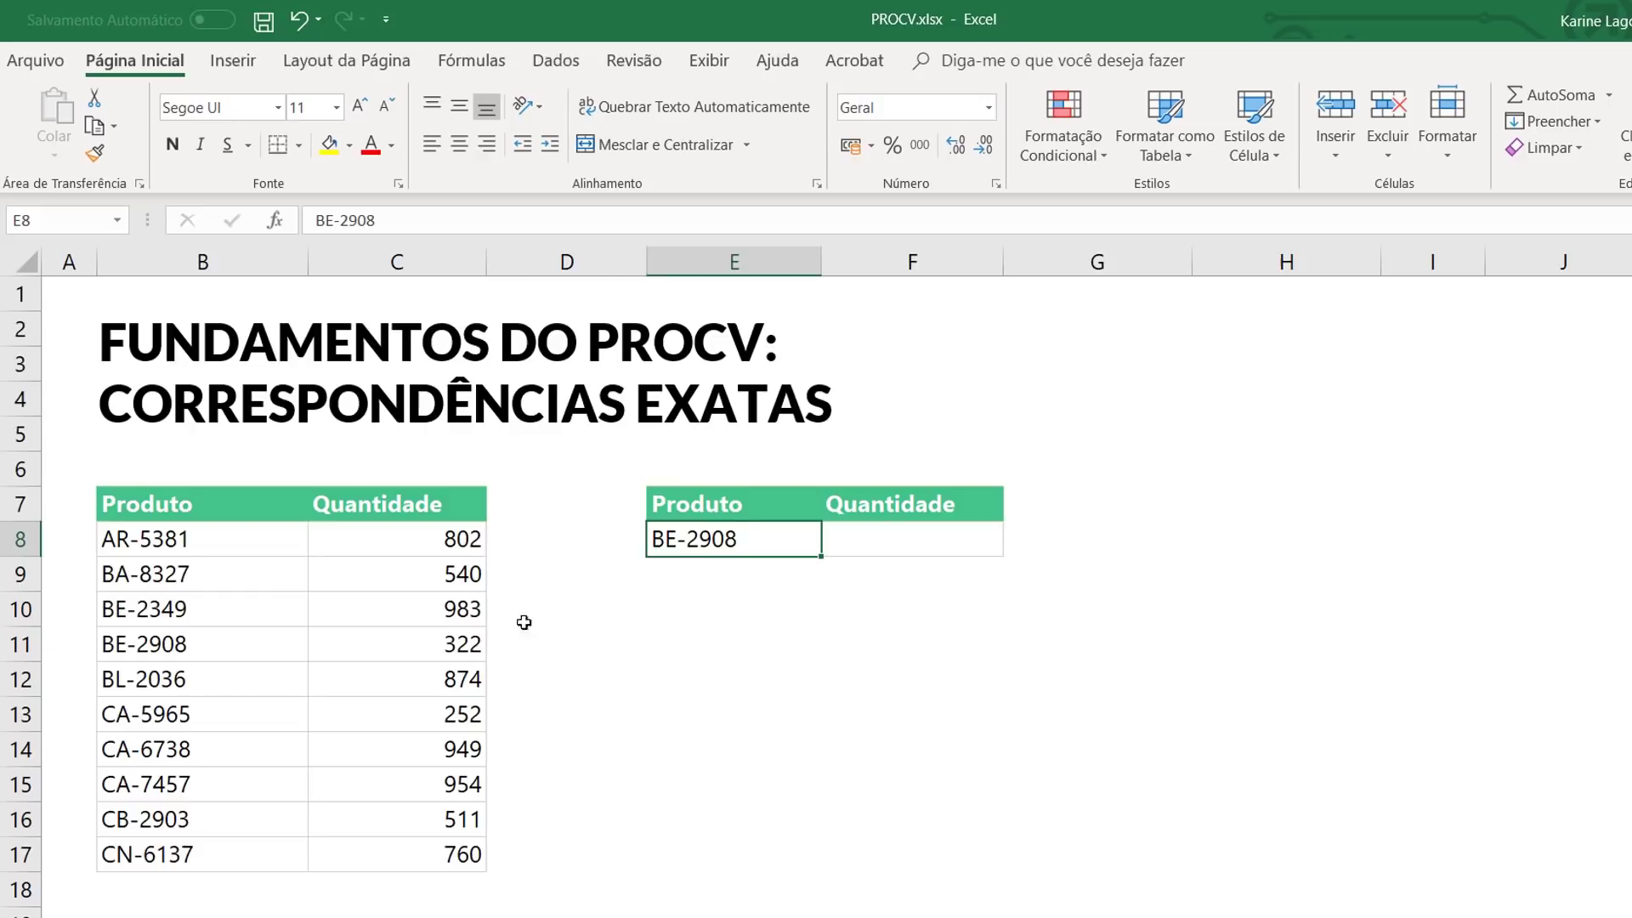
{"action": "left_click", "coordinate": [481, 644]}
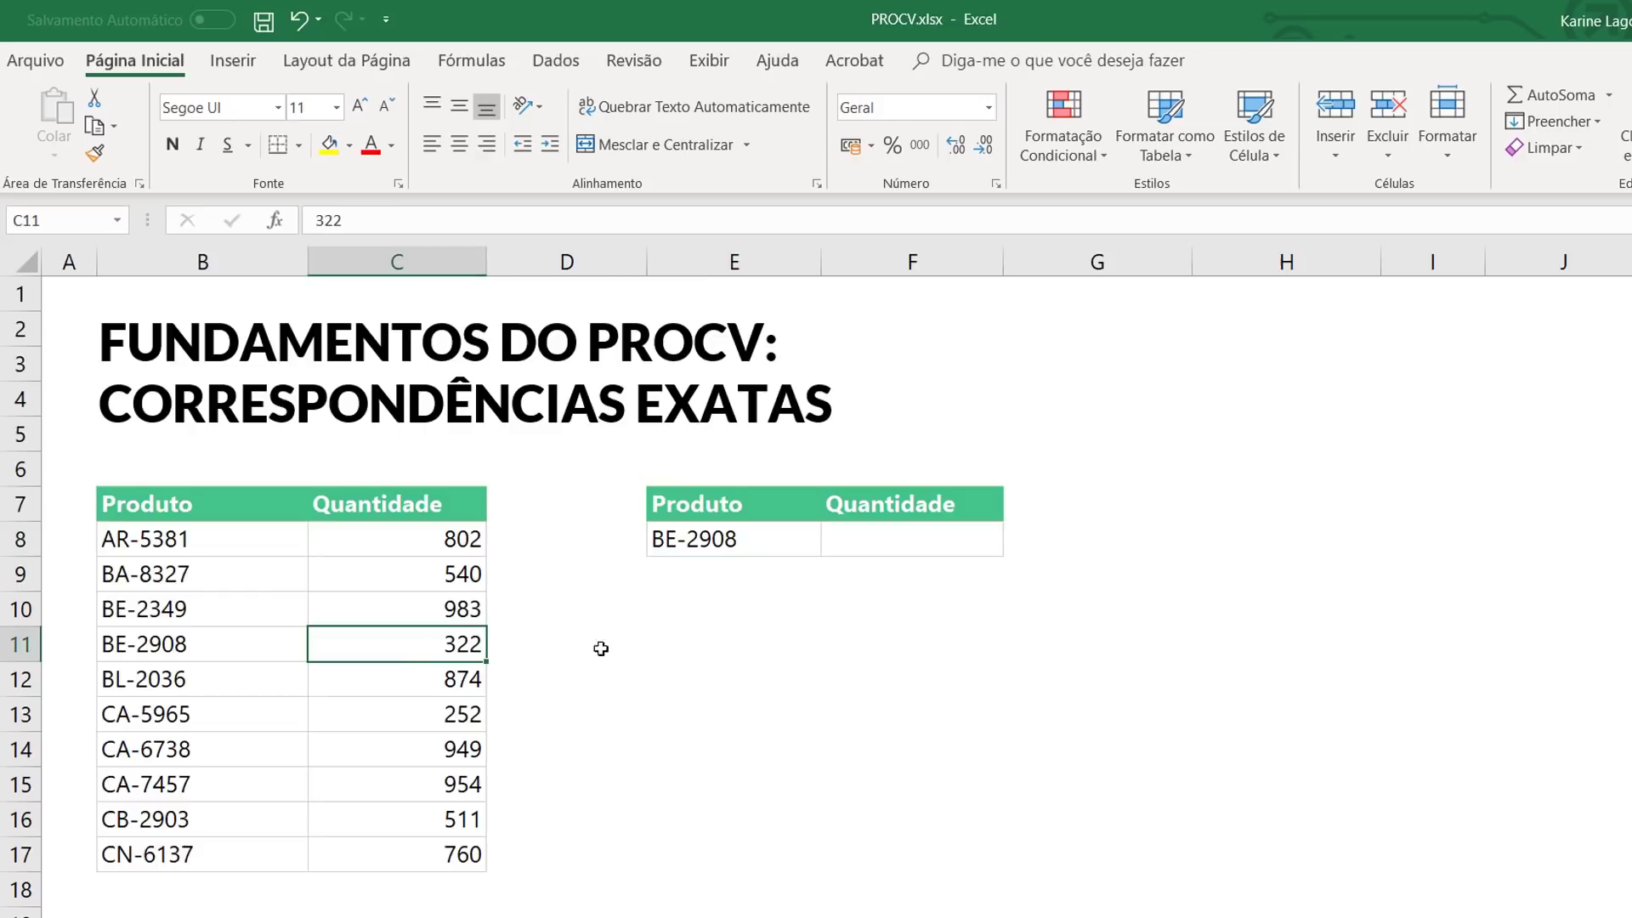
Enter 322 manually as the quantity in F8 and clear the cell again
{"action": "left_click", "coordinate": [951, 533]}
{"action": "type", "text": "322"}
{"action": "key", "text": "Return"}
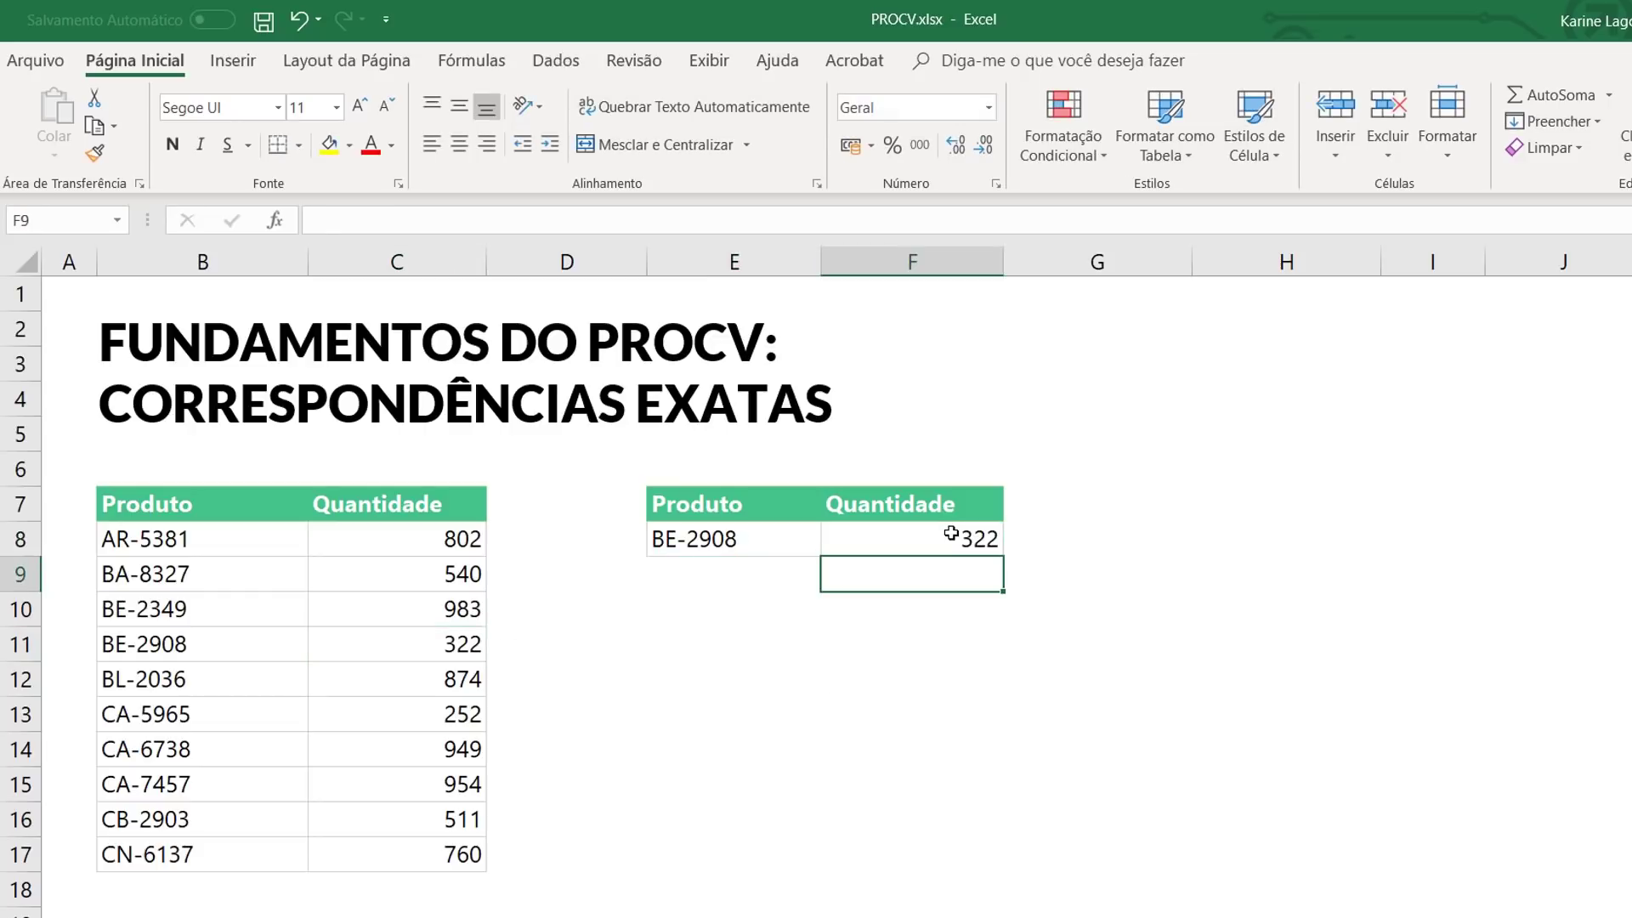
{"action": "left_click", "coordinate": [951, 533]}
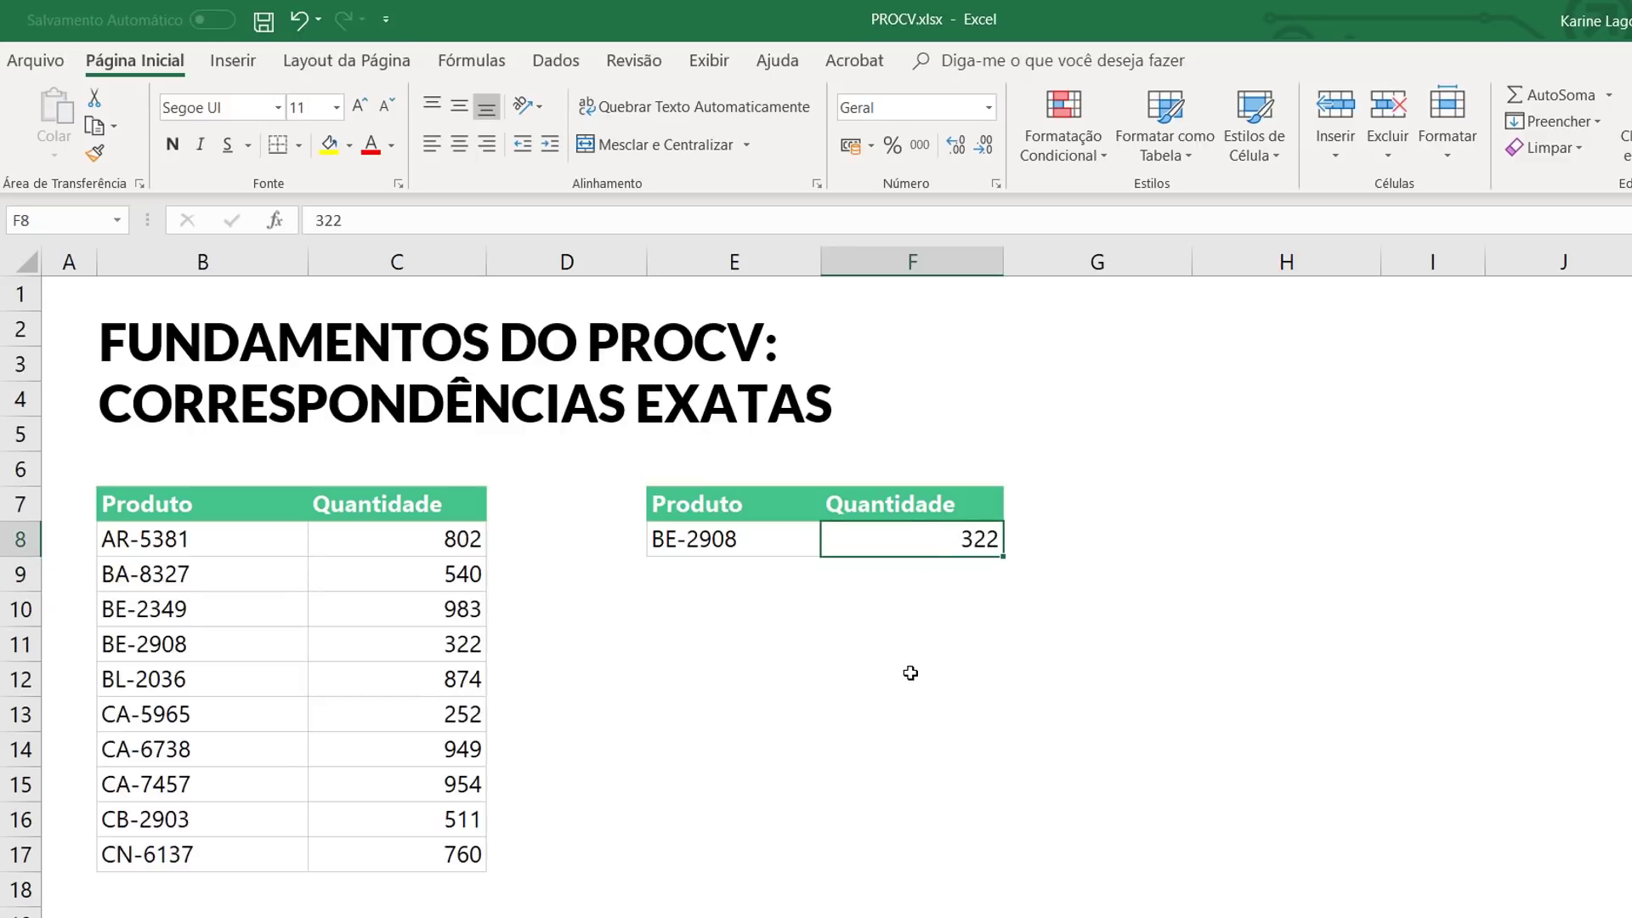
{"action": "key", "text": "Delete"}
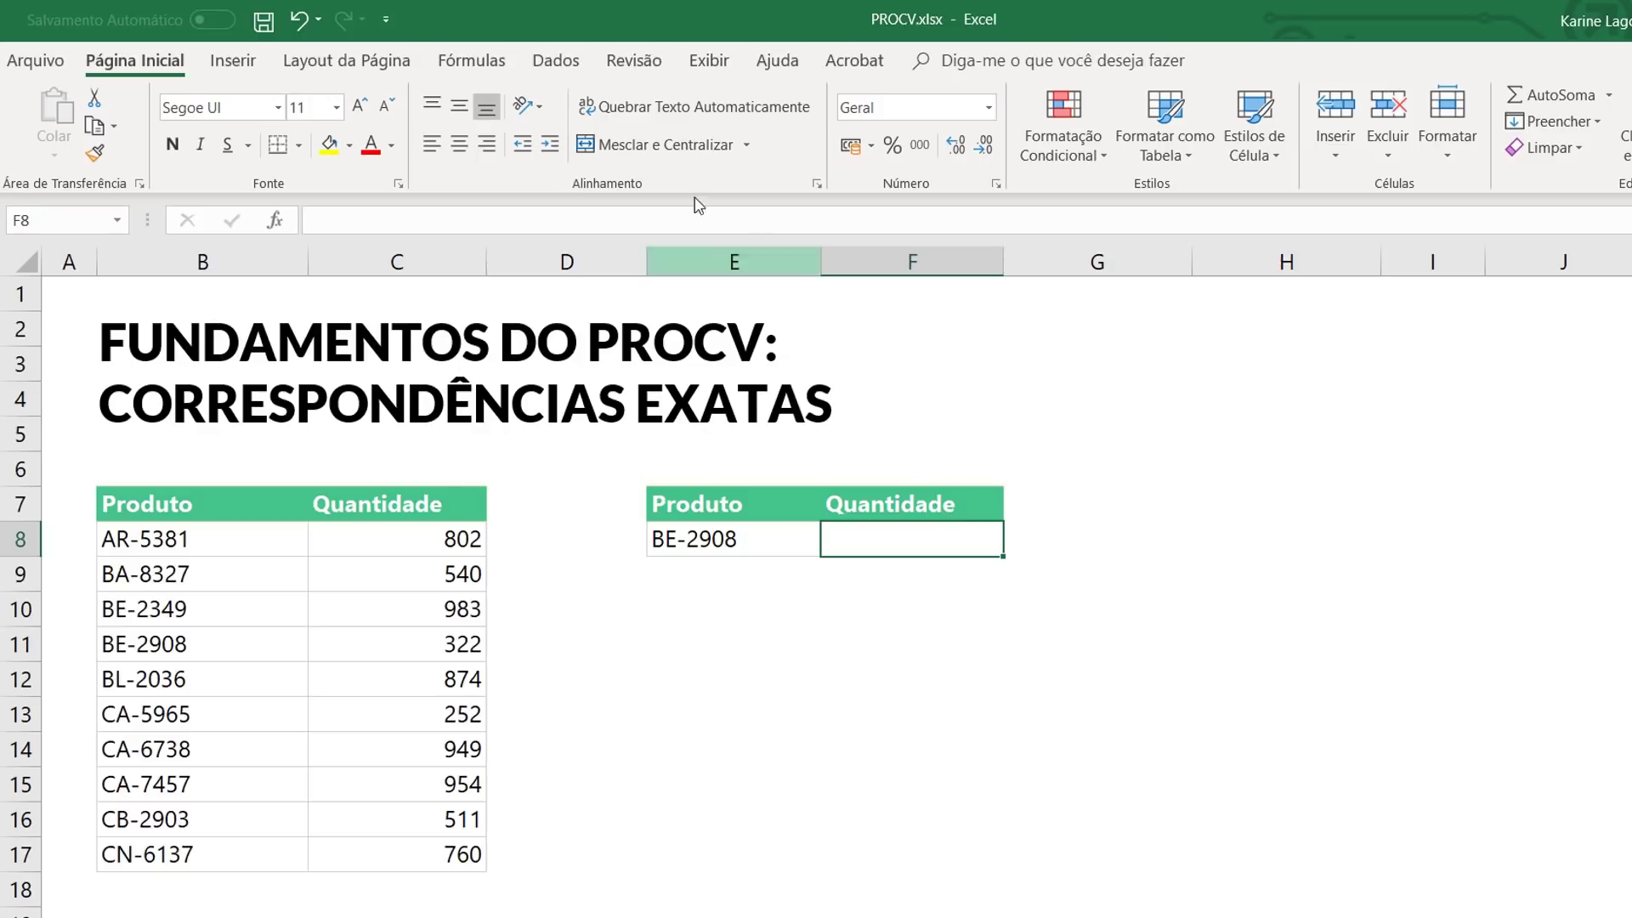
Insert the PROCV function in F8 with cell E8 as the lookup value, keeping the product cells uncovered by the arguments dialog
{"action": "left_click", "coordinate": [471, 61]}
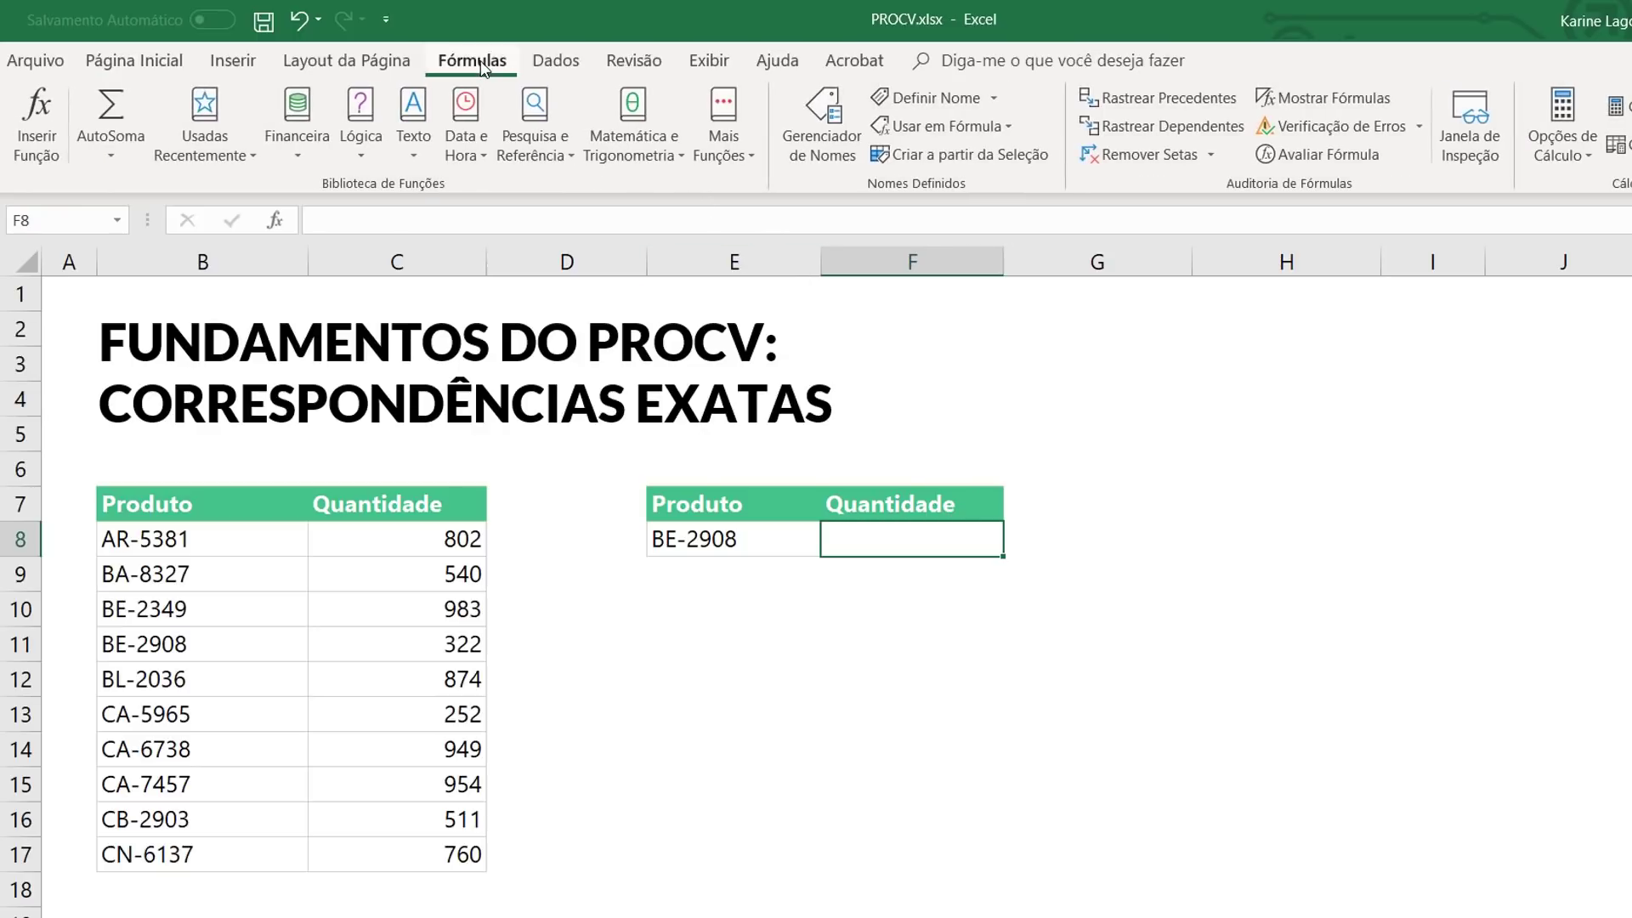
{"action": "left_click", "coordinate": [534, 153]}
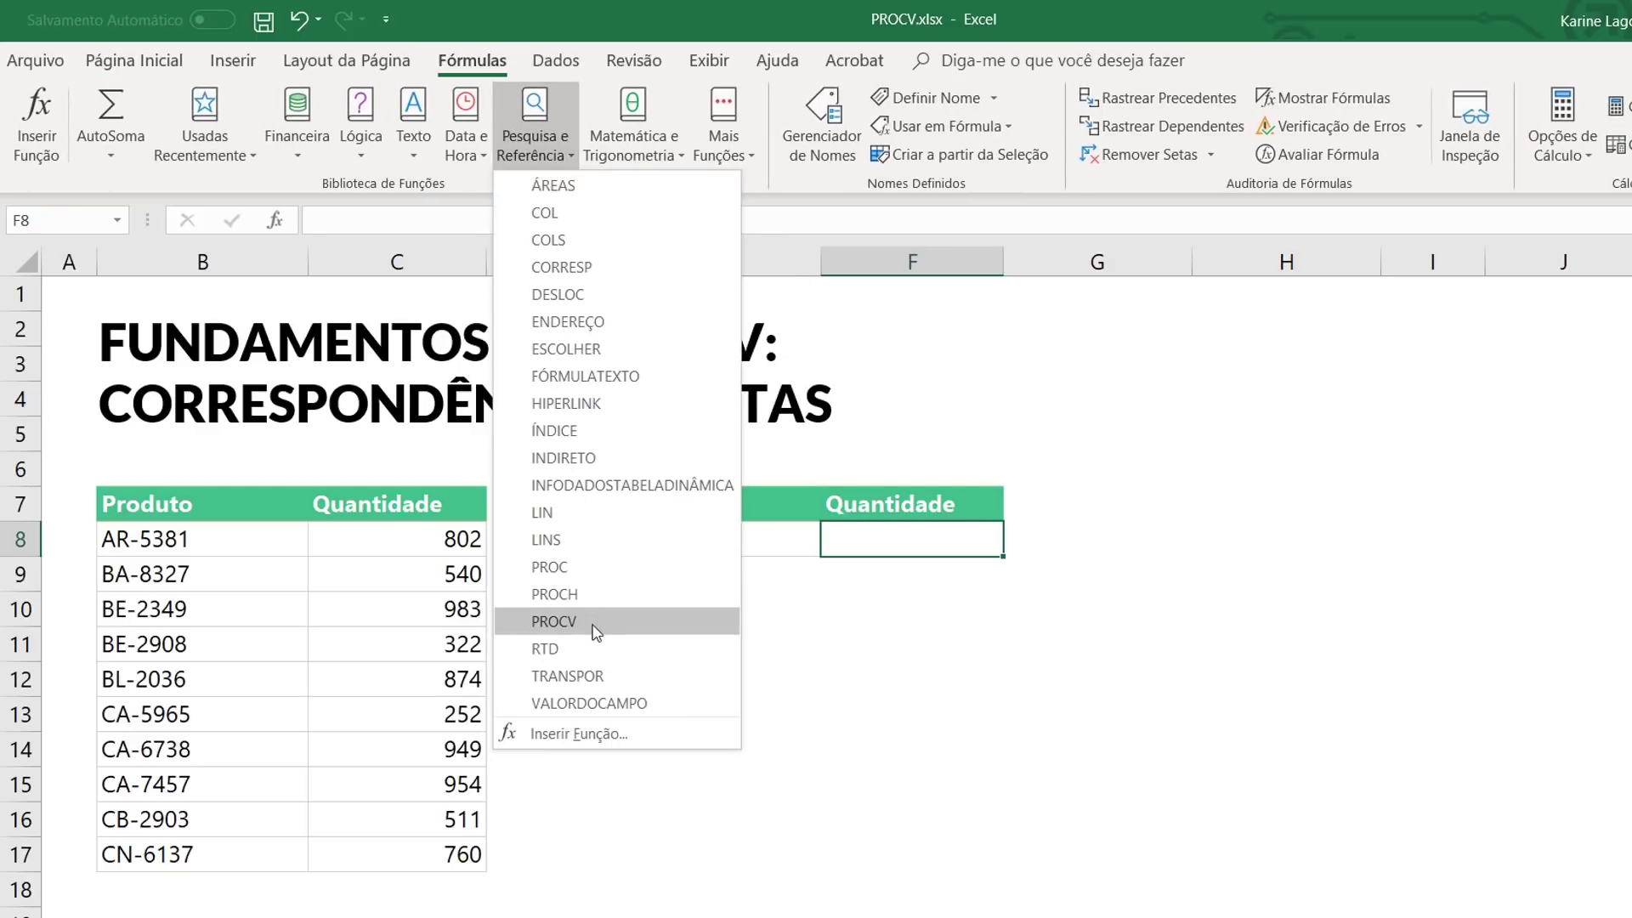
{"action": "left_click", "coordinate": [607, 620]}
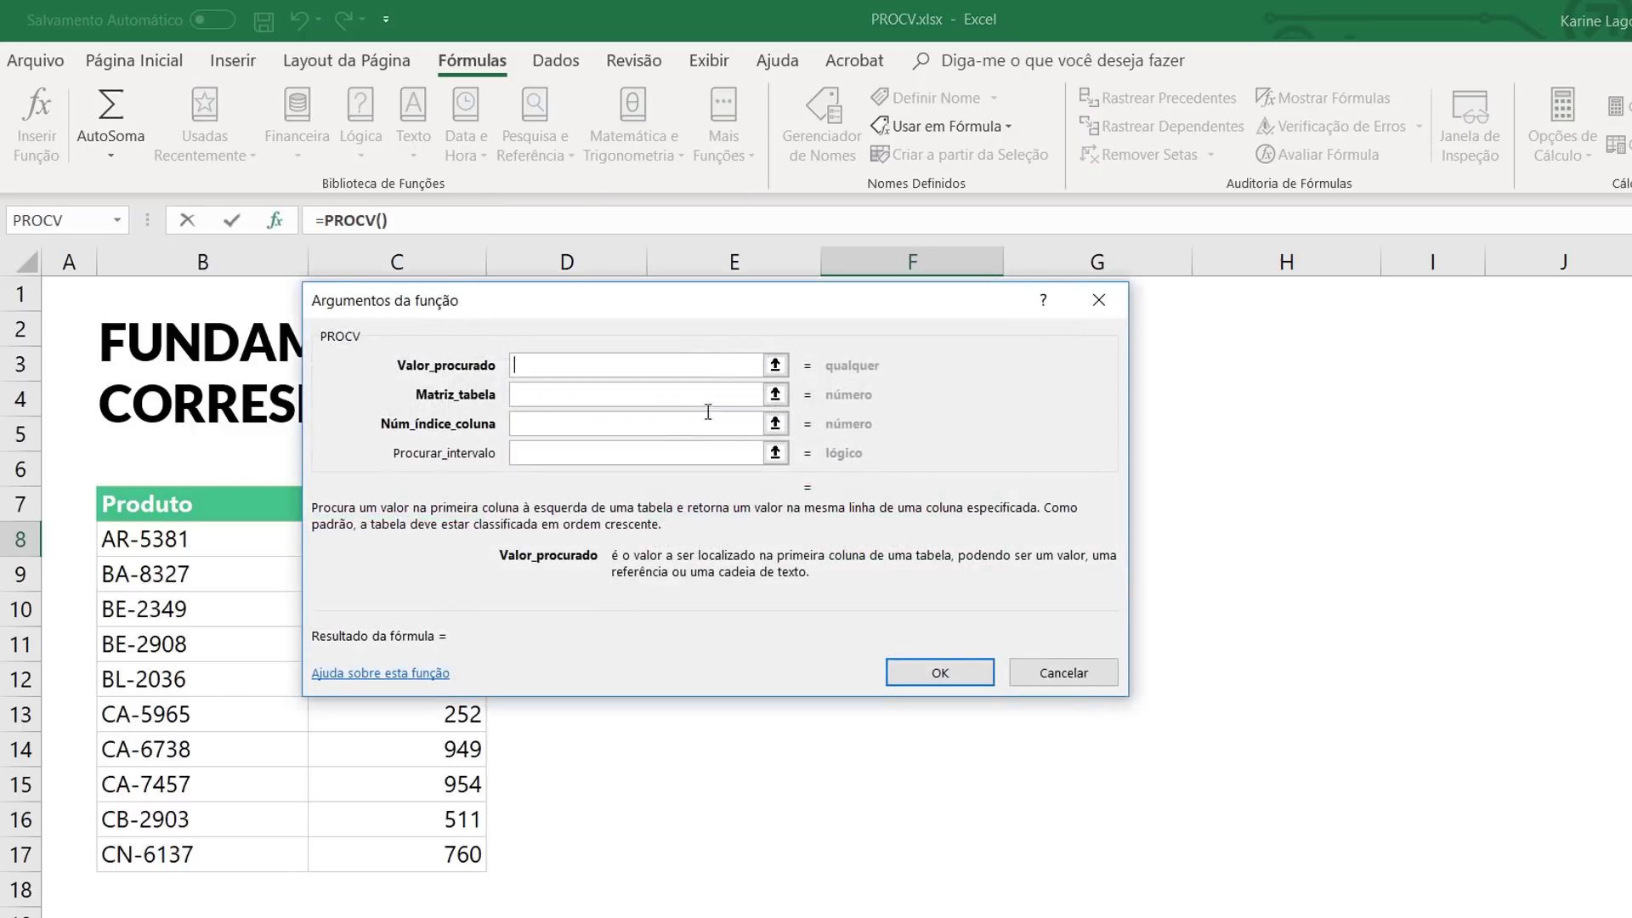
{"action": "left_click_drag", "start_coordinate": [638, 299], "coordinate": [1194, 442]}
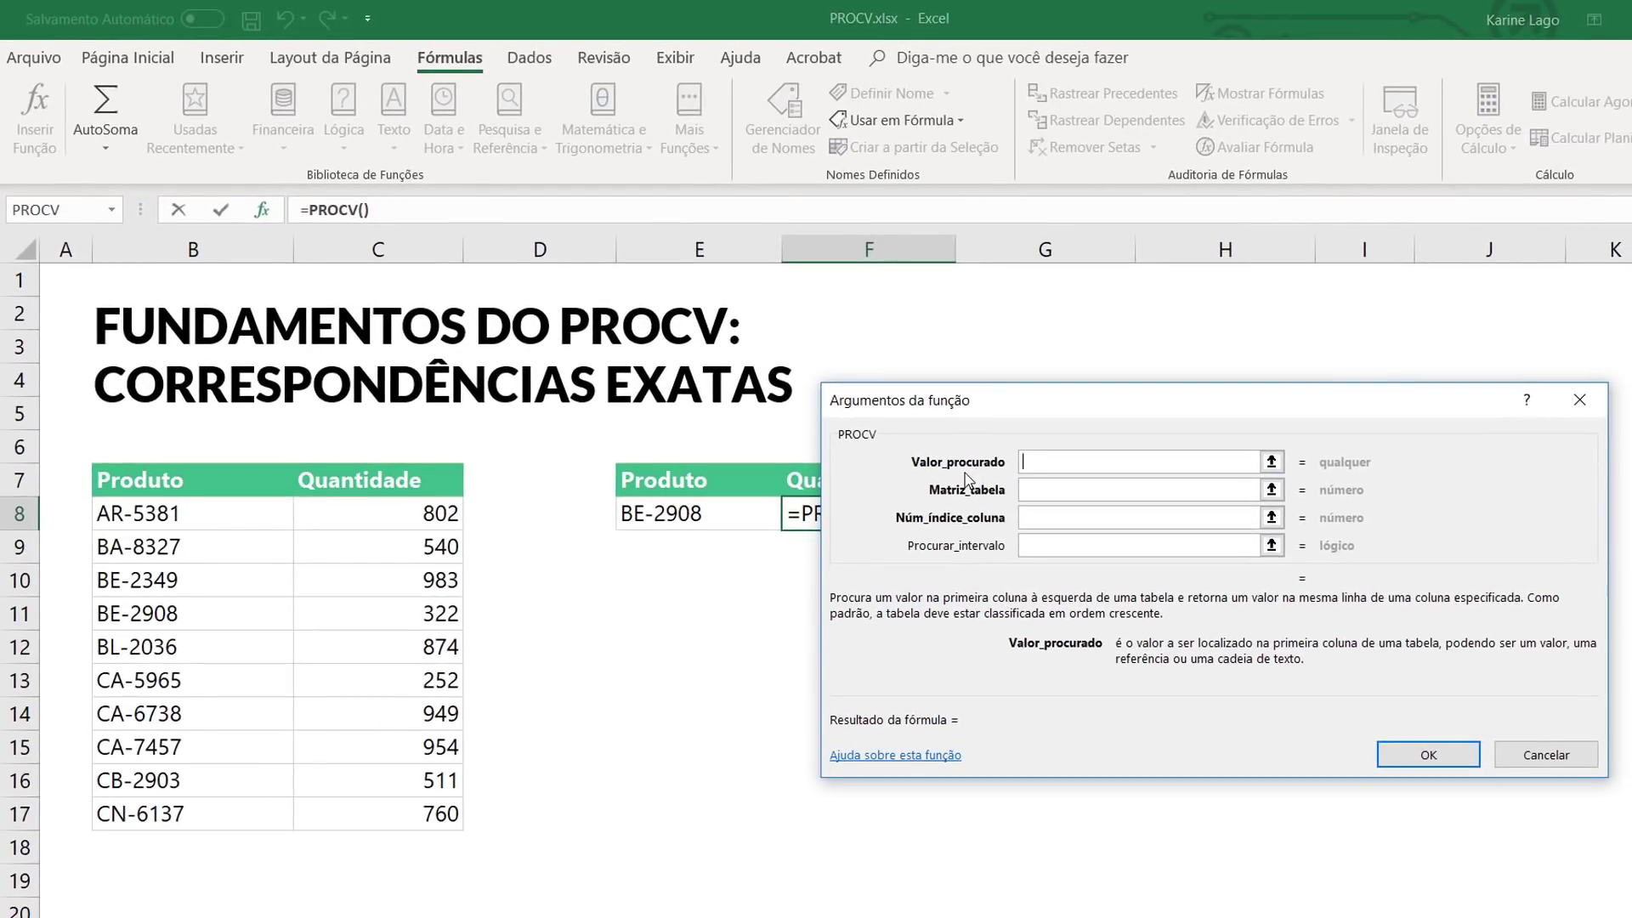
{"action": "left_click_drag", "start_coordinate": [954, 404], "coordinate": [1076, 416]}
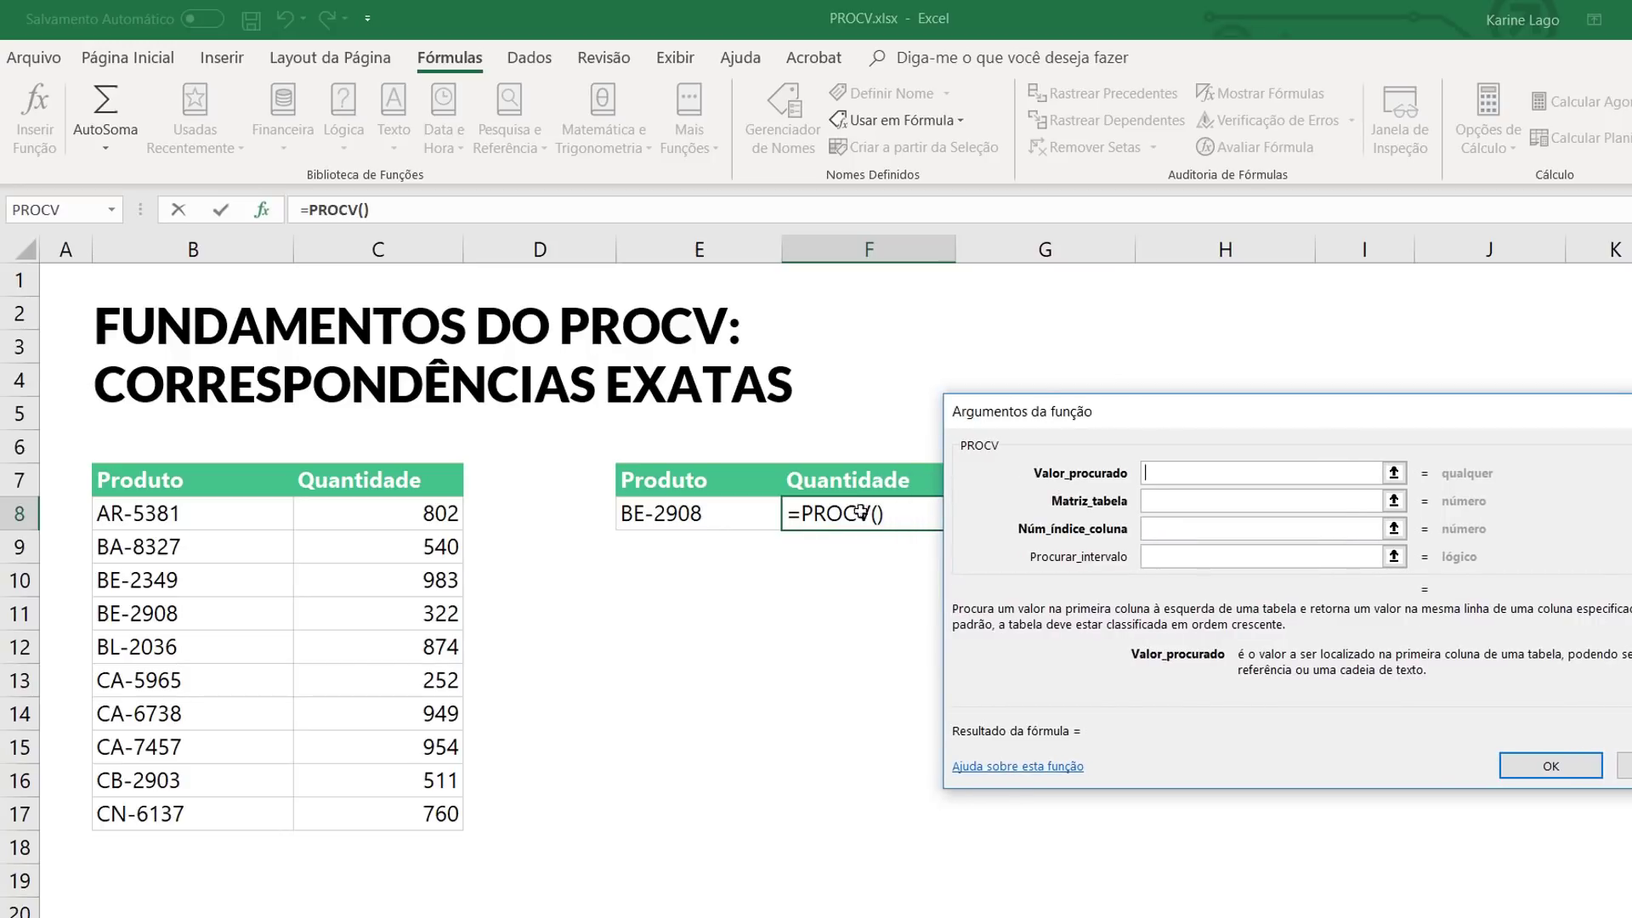
{"action": "left_click", "coordinate": [690, 516]}
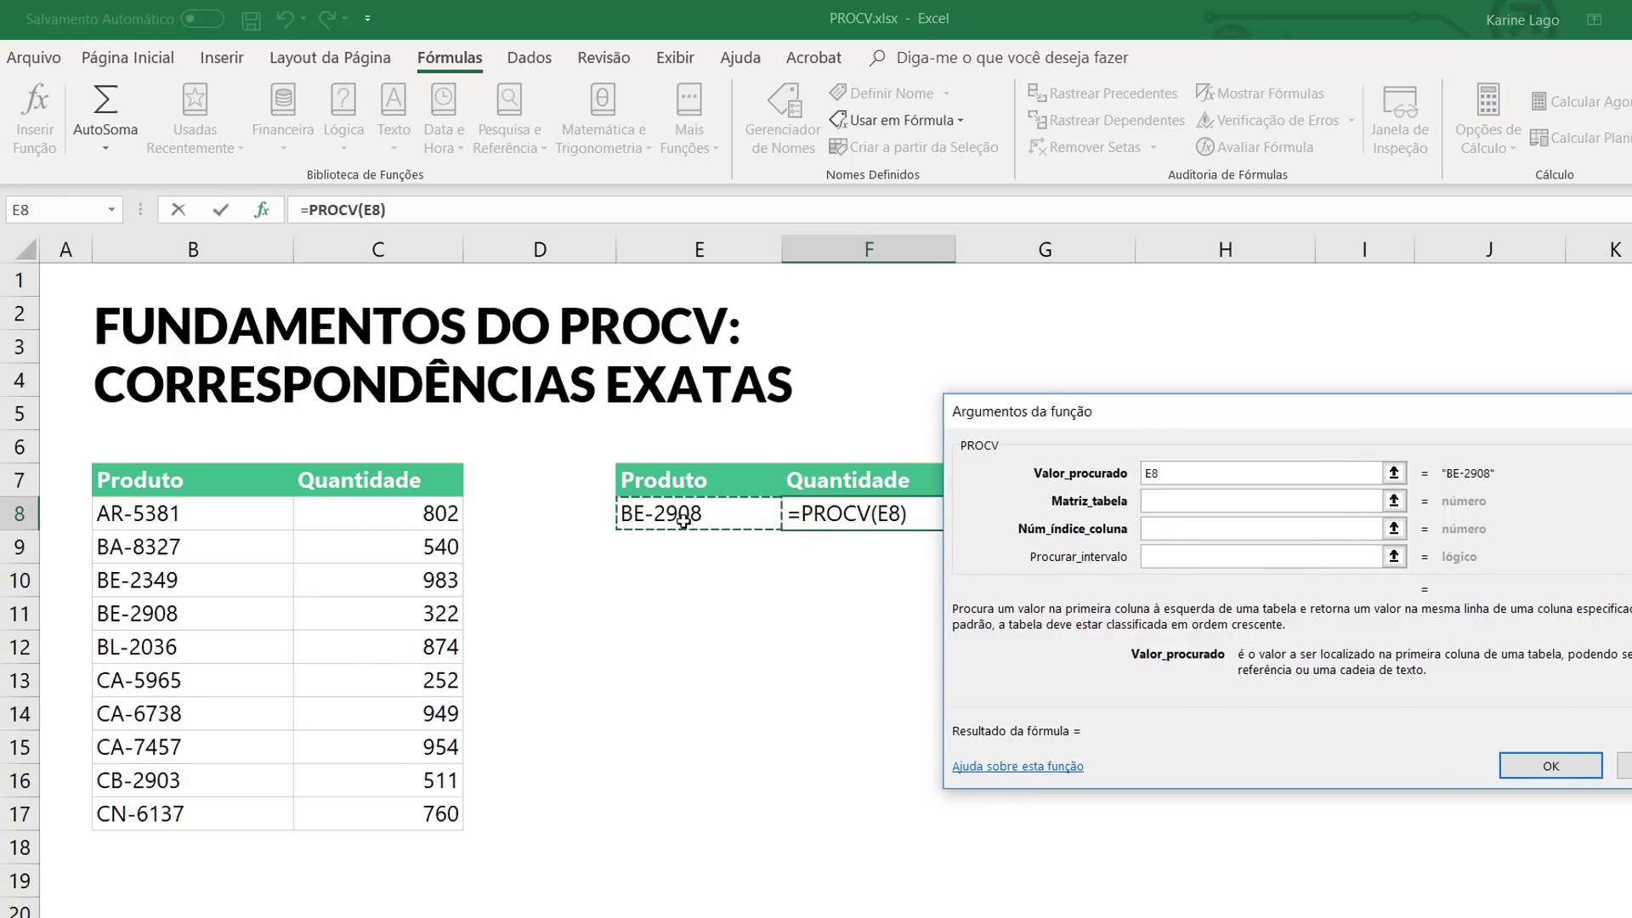
Set the PROCV table array to B8:C17 and the column index number to 2
{"action": "left_click", "coordinate": [1177, 503]}
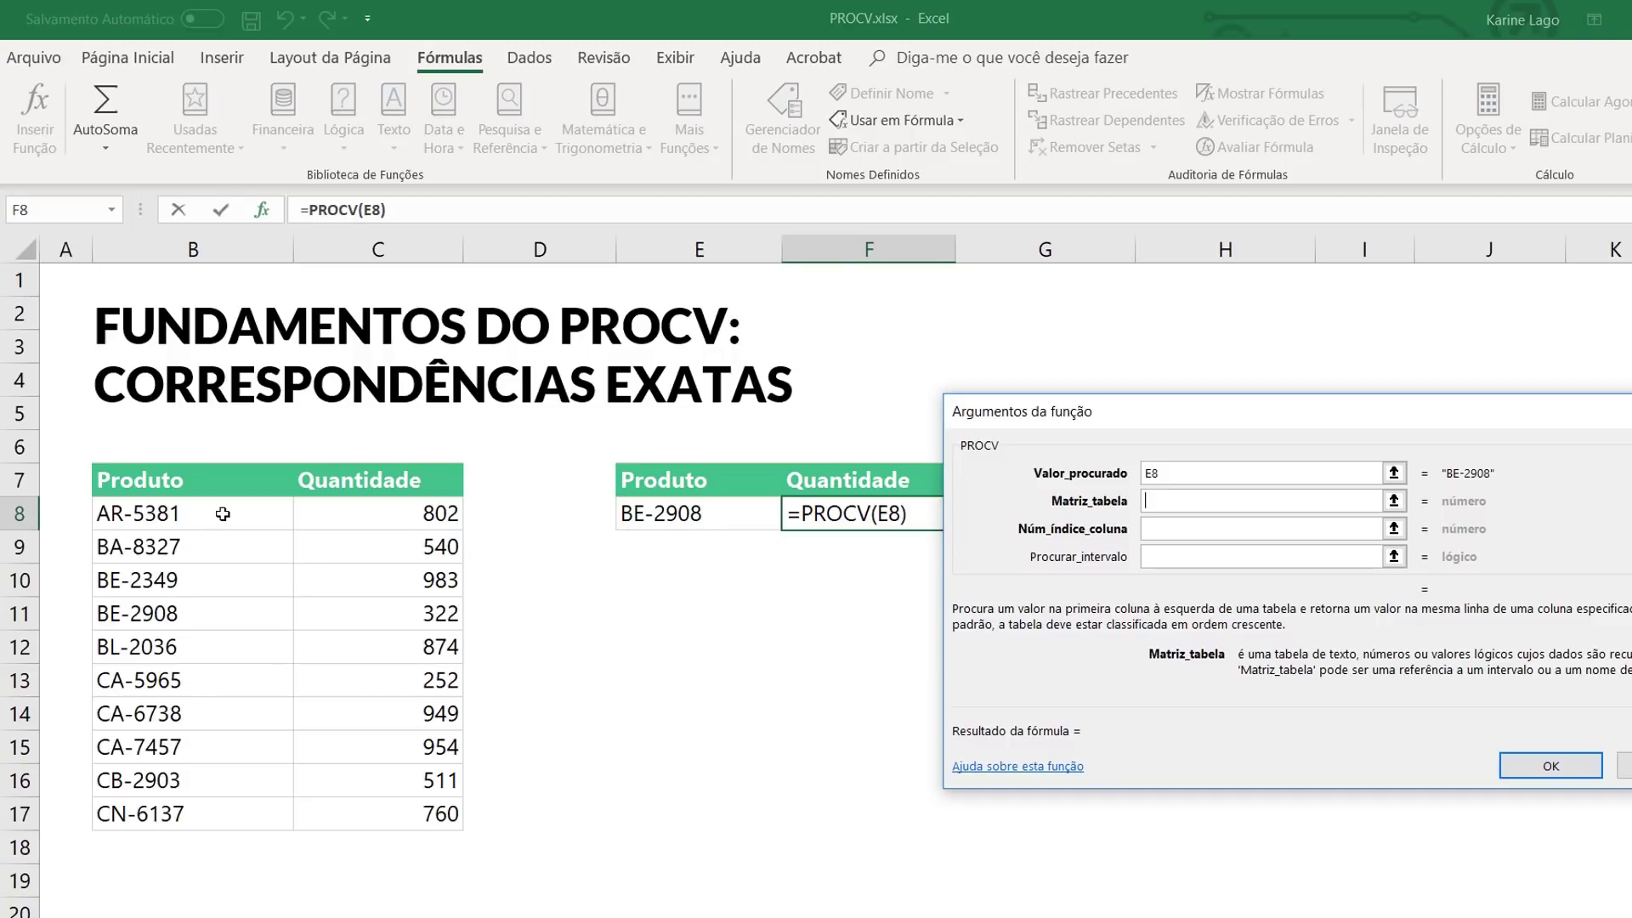
{"action": "left_click_drag", "start_coordinate": [223, 513], "coordinate": [380, 806]}
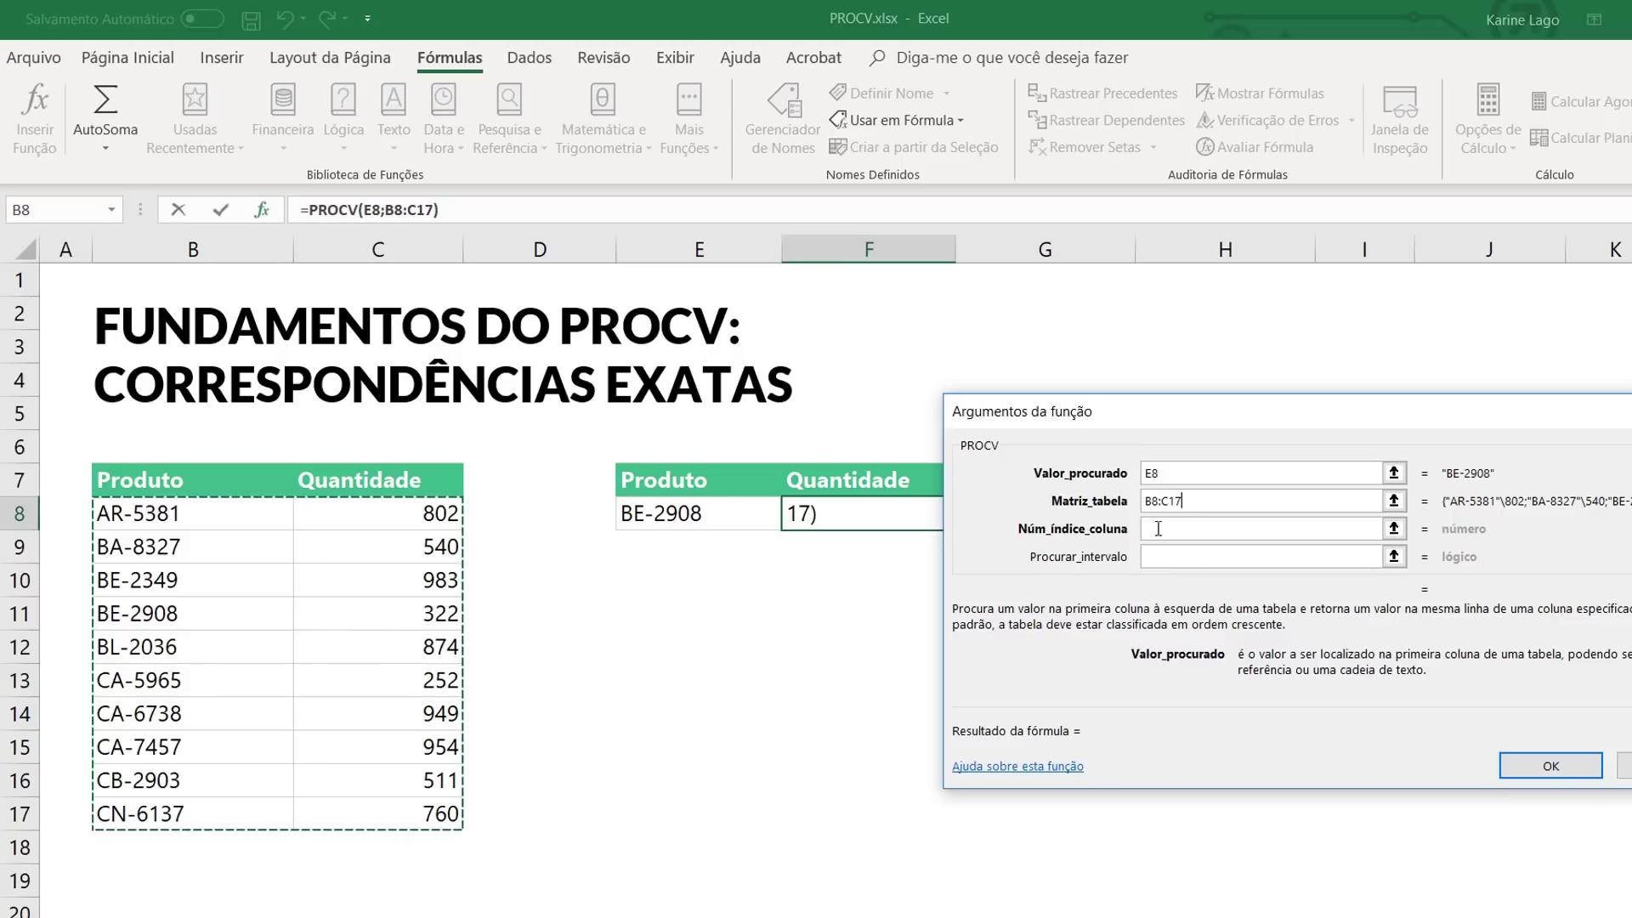
{"action": "left_click", "coordinate": [1197, 542]}
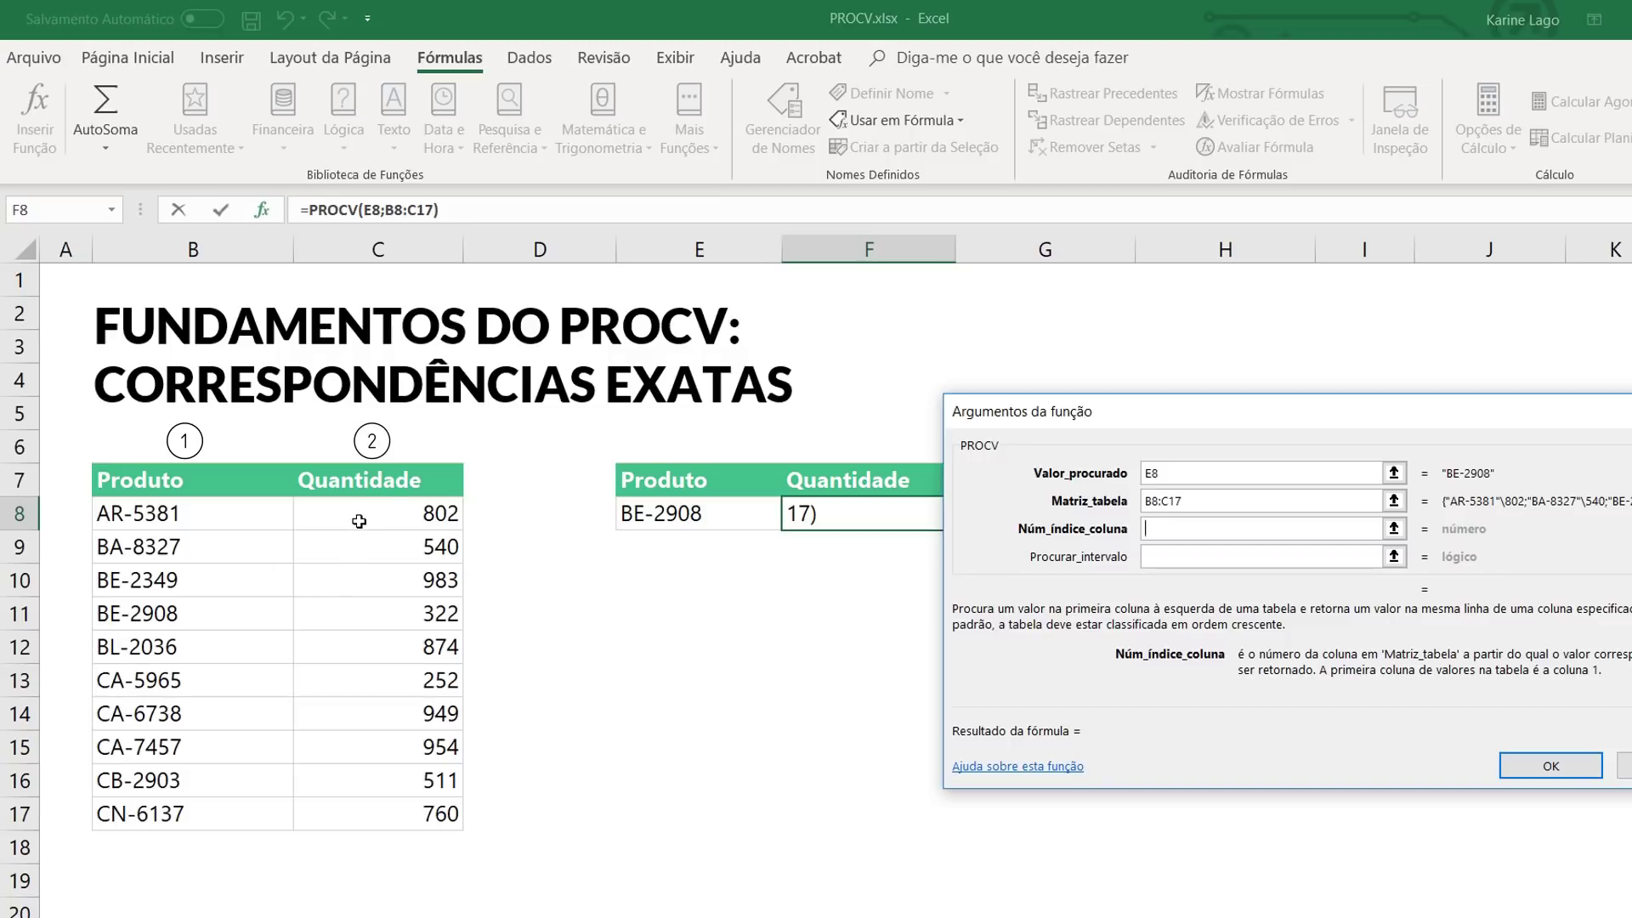
{"action": "type", "text": "2"}
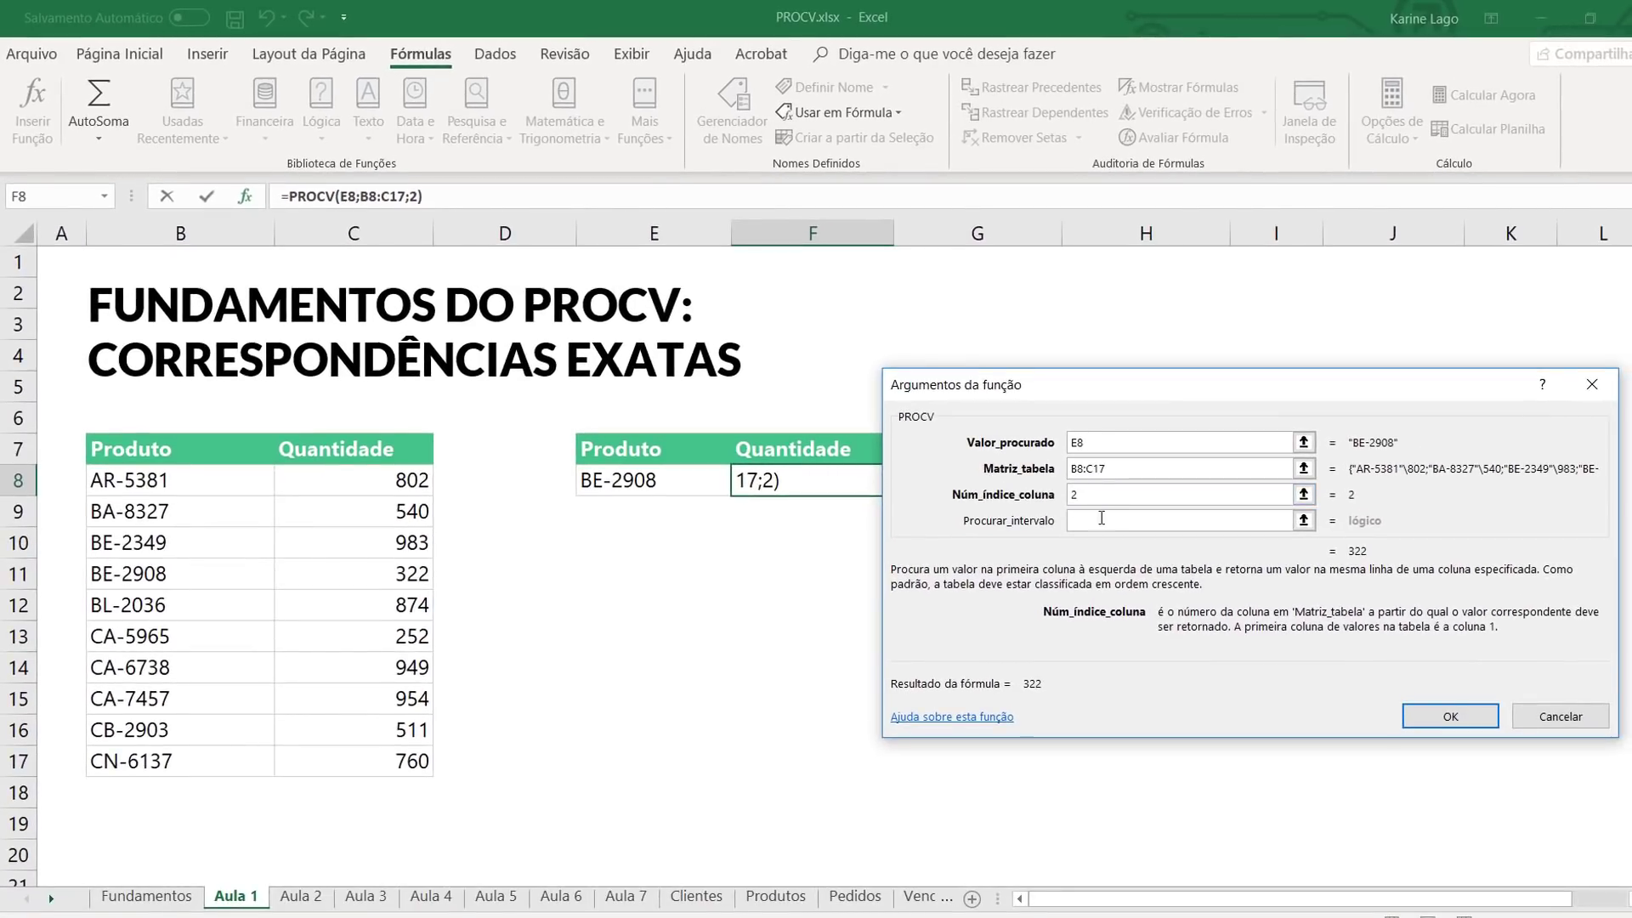
Set the PROCV range lookup argument to 0 for an exact match and insert the formula in F8
{"action": "left_click", "coordinate": [1101, 517]}
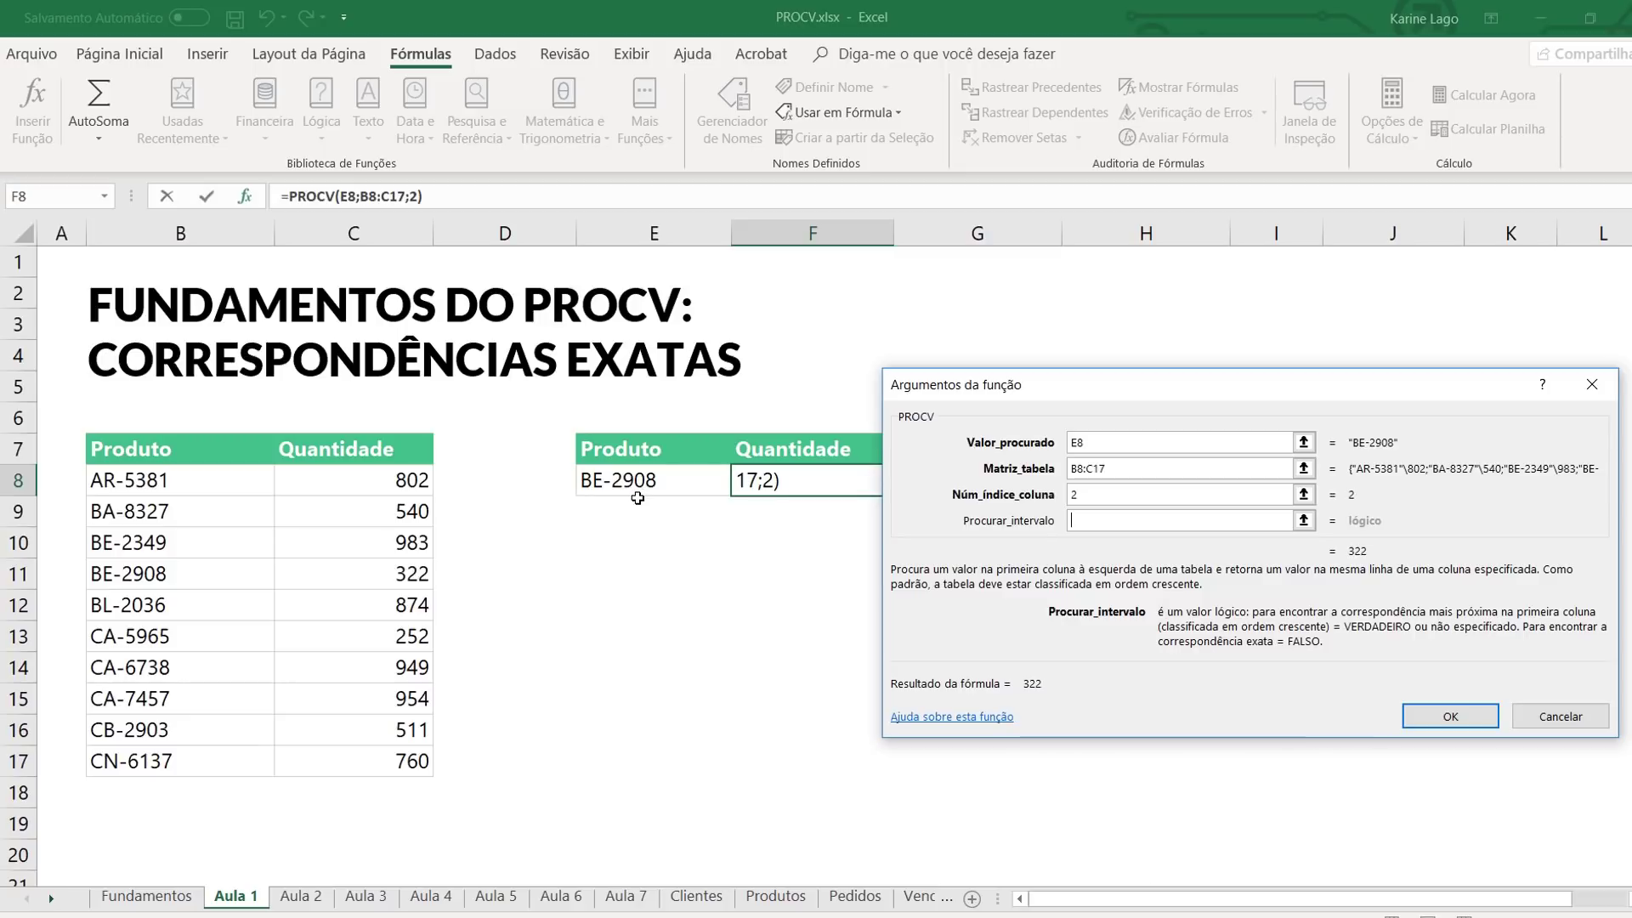
{"action": "type", "text": "FALSO"}
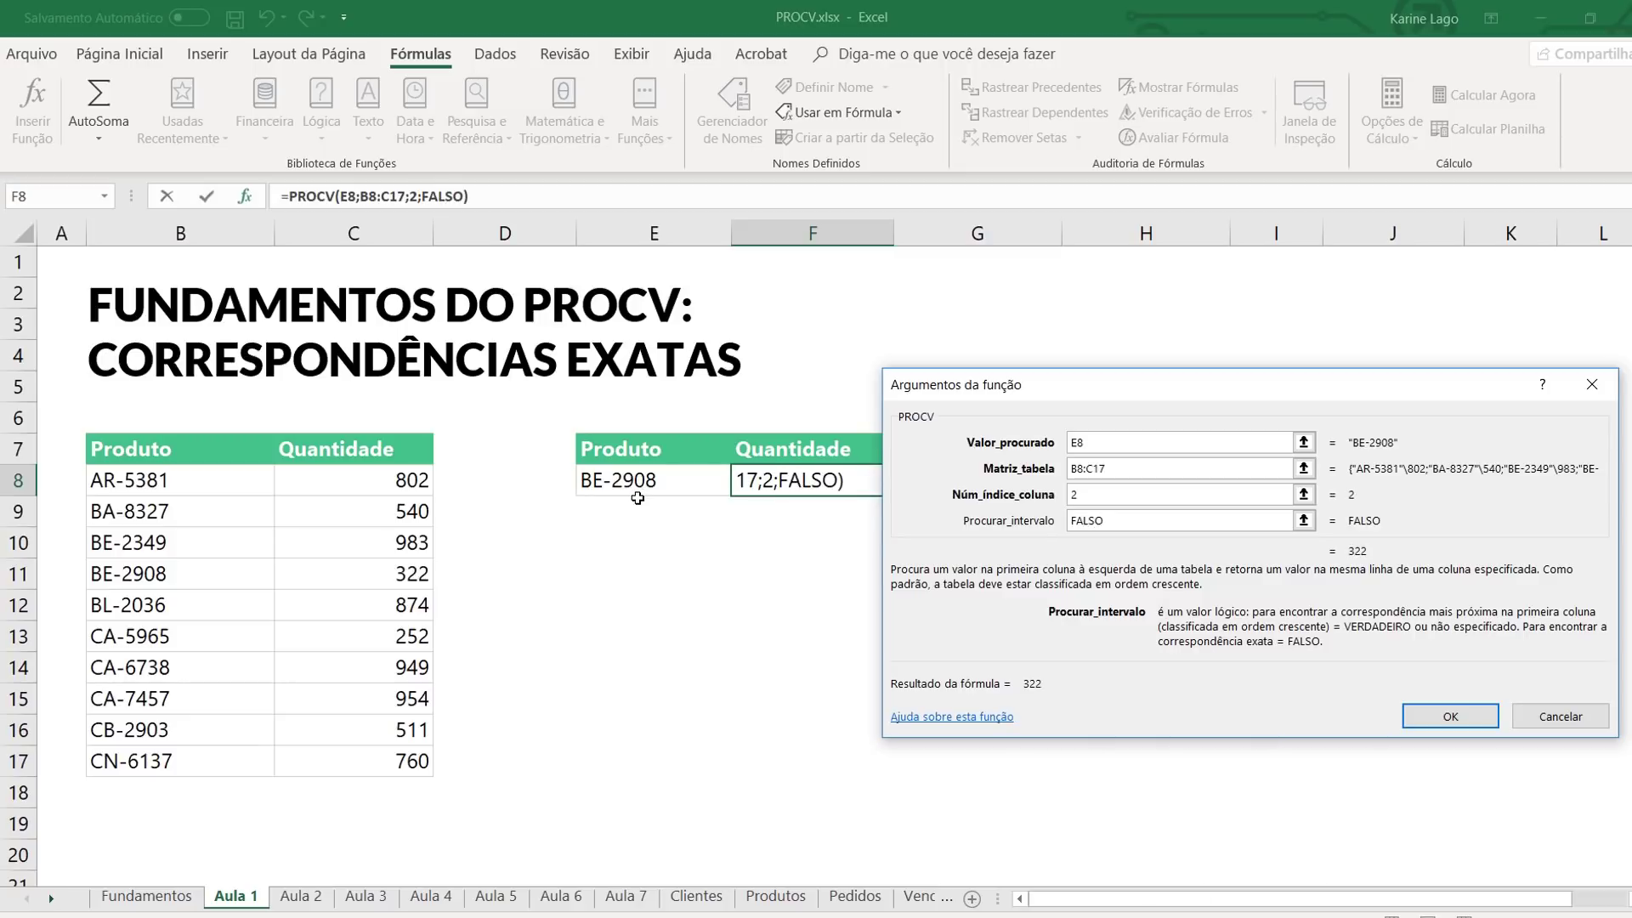
{"action": "key", "text": "BackSpace"}
{"action": "key", "text": "BackSpace"}
{"action": "key", "text": "BackSpace"}
{"action": "key", "text": "BackSpace"}
{"action": "key", "text": "BackSpace"}
{"action": "type", "text": "0"}
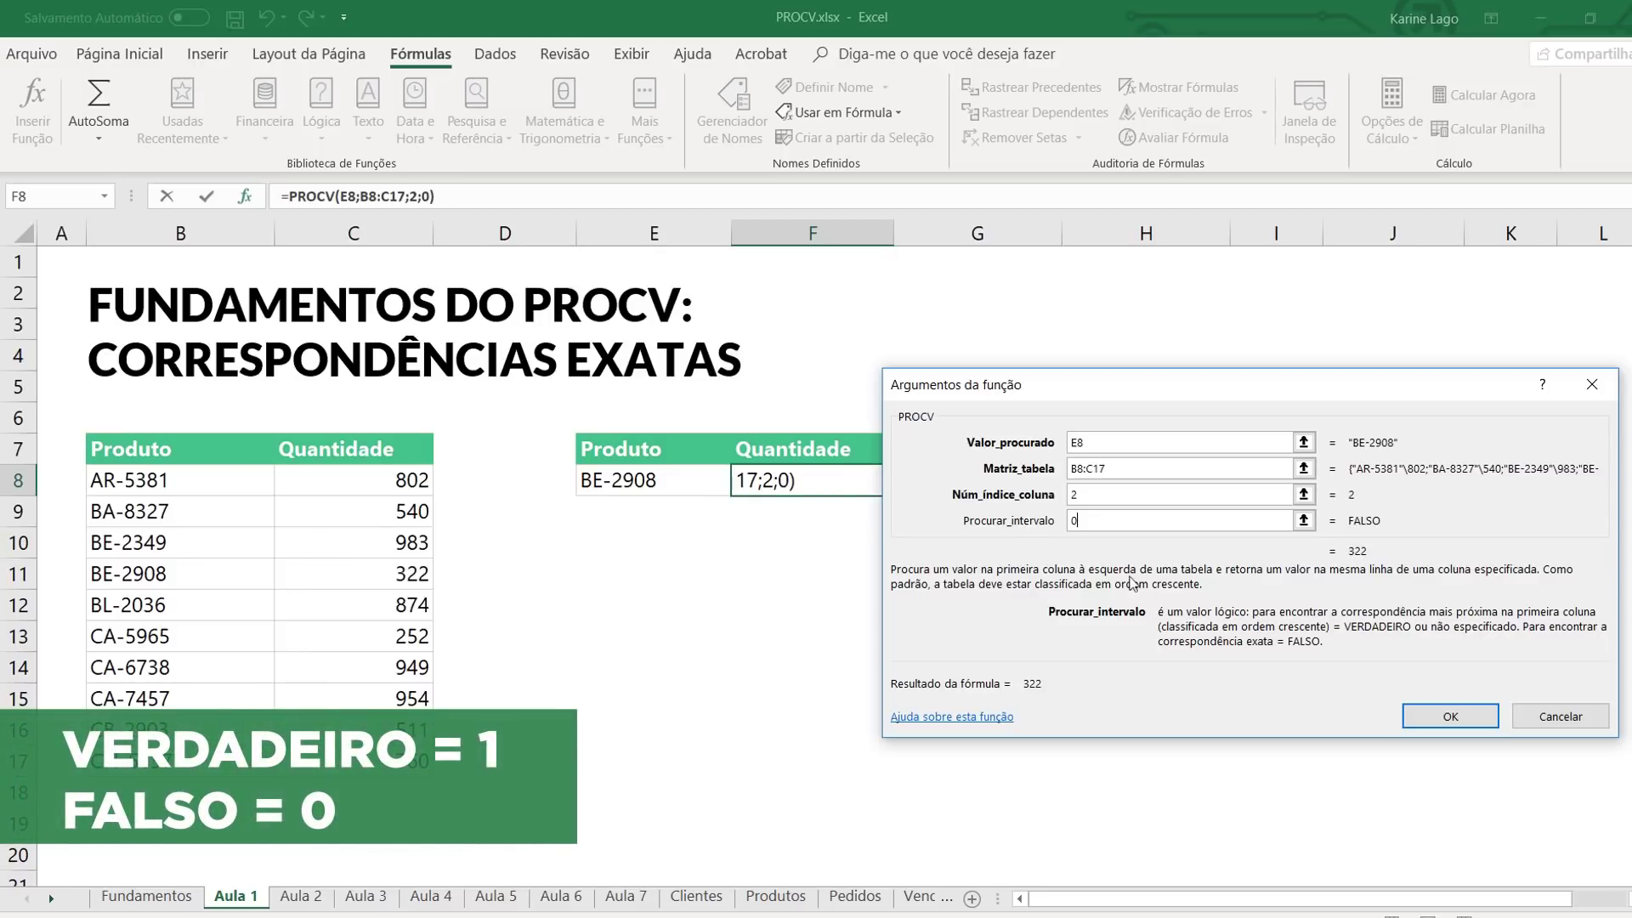
{"action": "left_click", "coordinate": [1417, 718]}
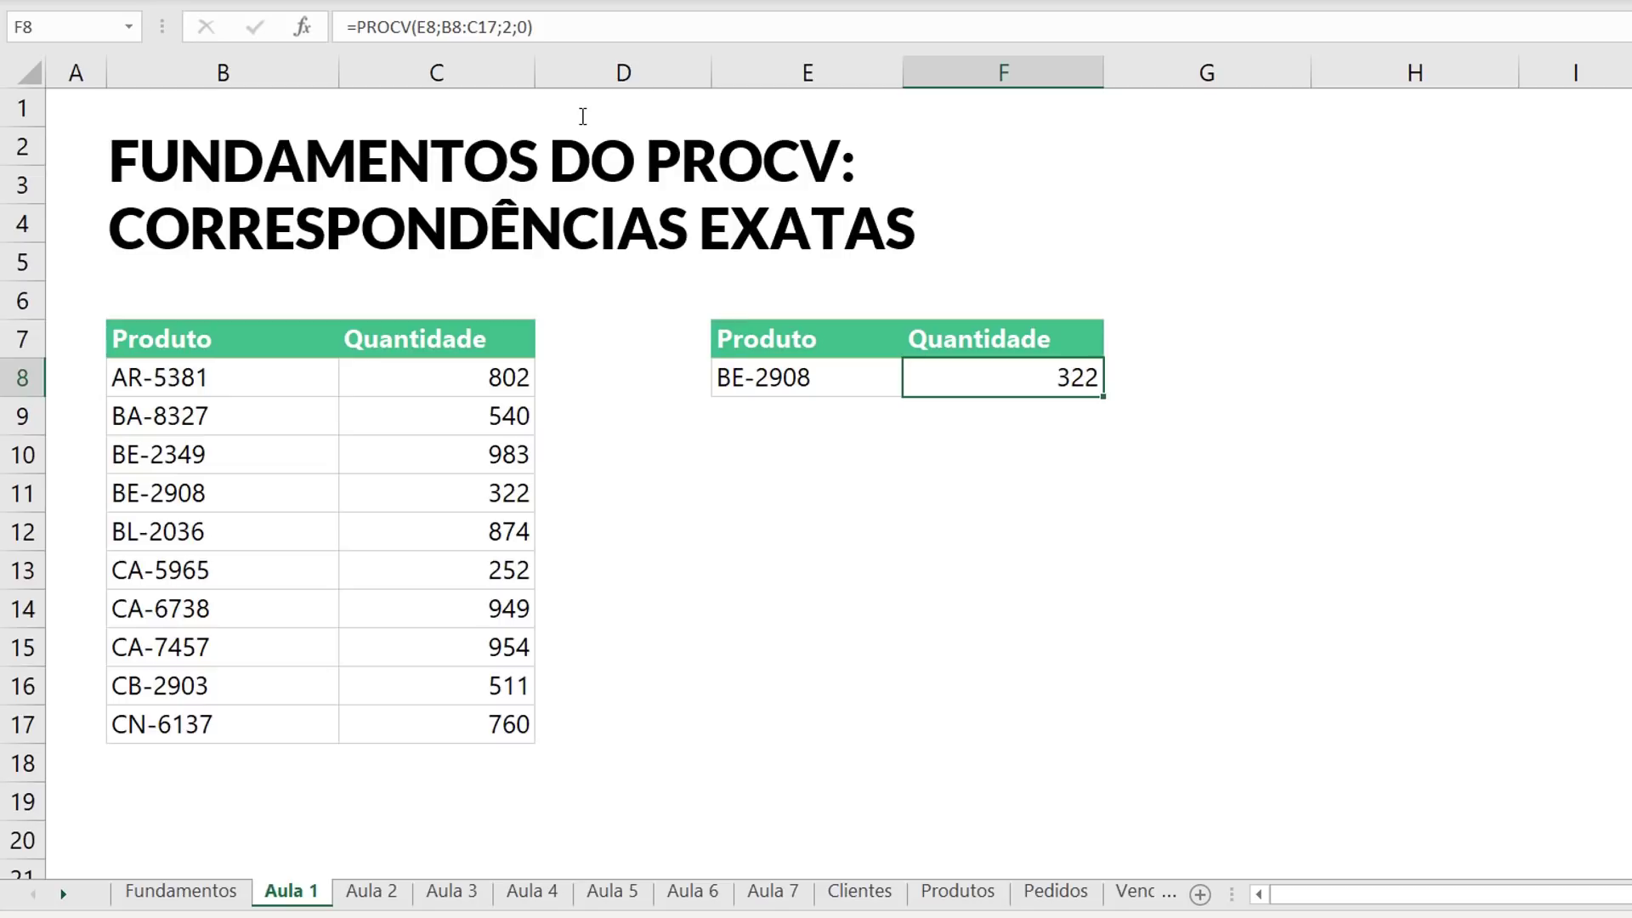
Change the lookup product in E8 to CA-7457 and check the quantity formula in F8
{"action": "key", "text": "Left"}
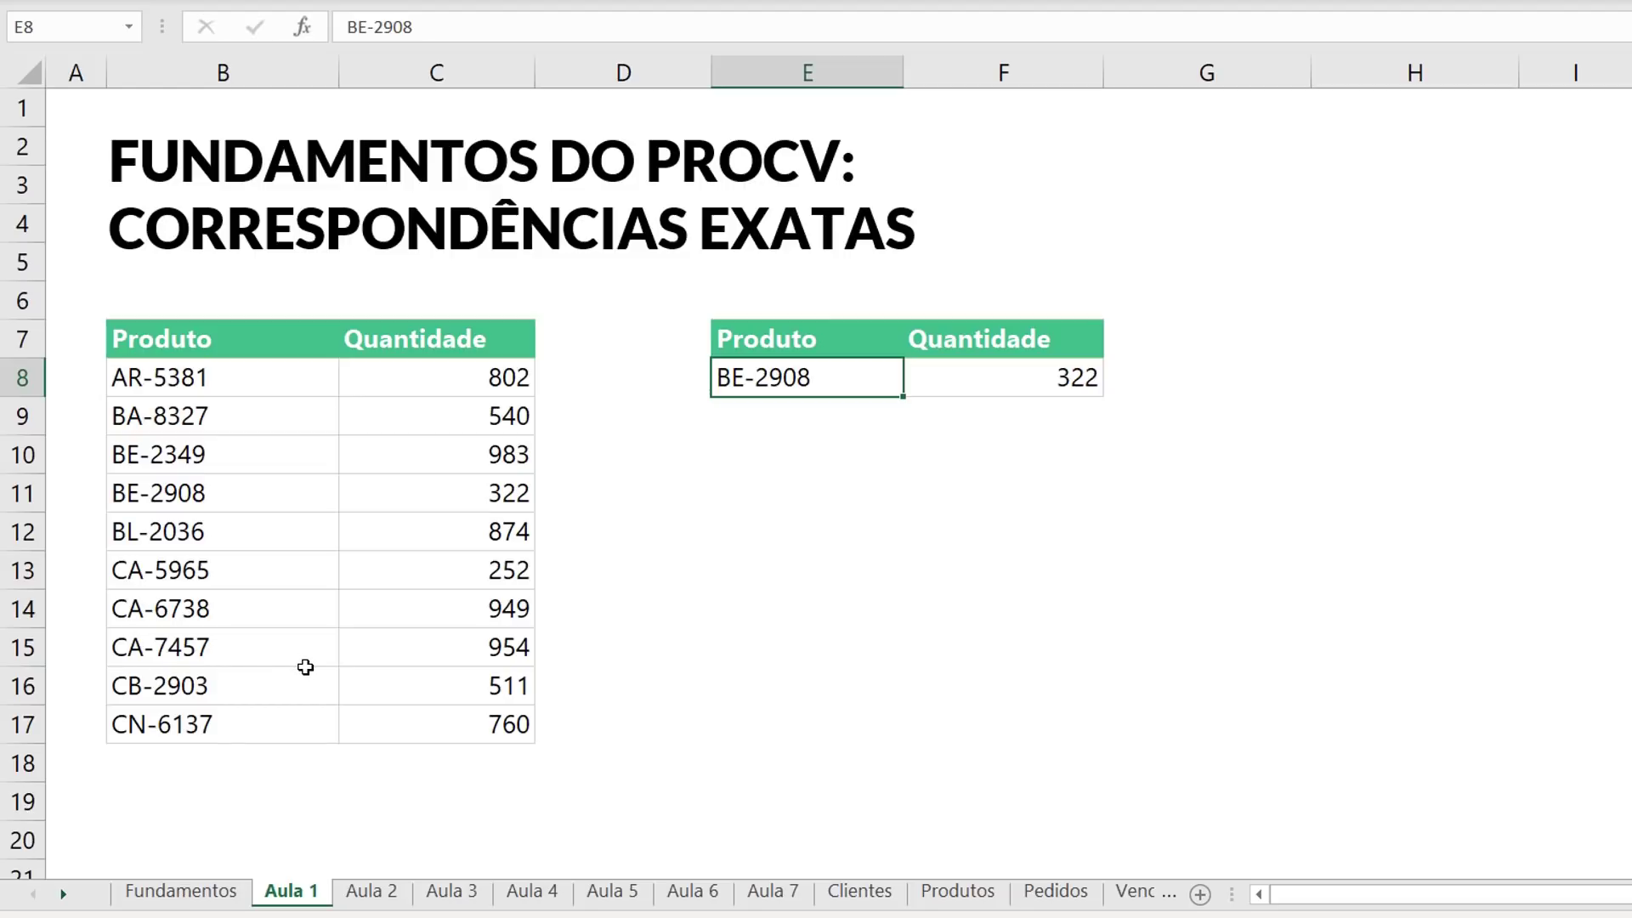
{"action": "type", "text": "Ca-"}
{"action": "key", "text": "BackSpace"}
{"action": "key", "text": "BackSpace"}
{"action": "type", "text": "A-7457"}
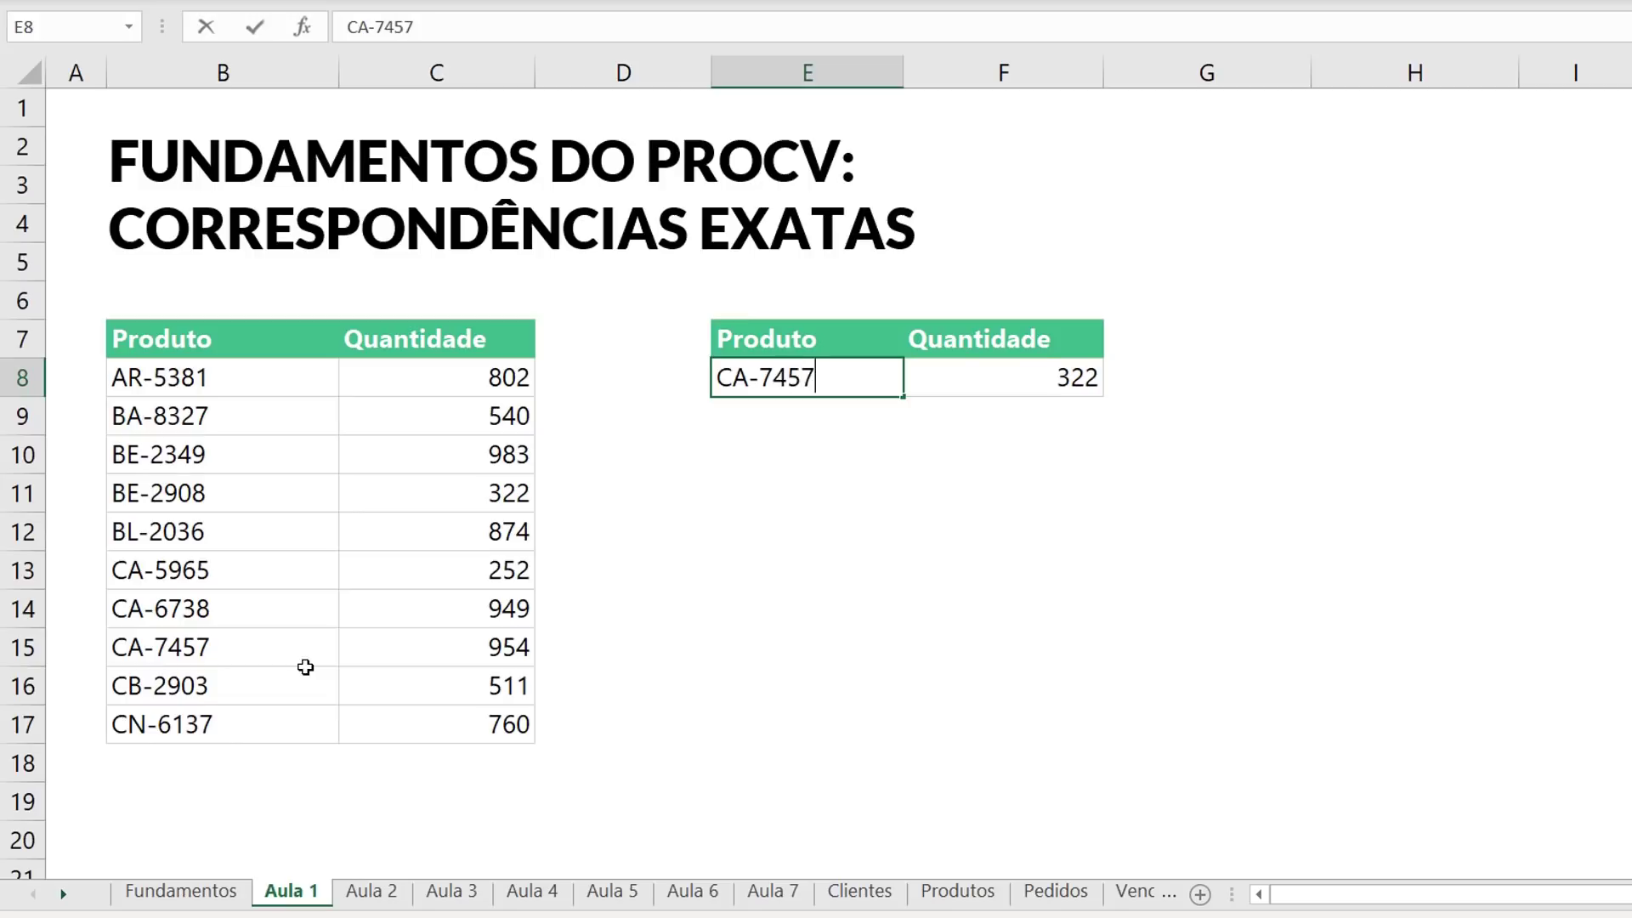
{"action": "key", "text": "Return"}
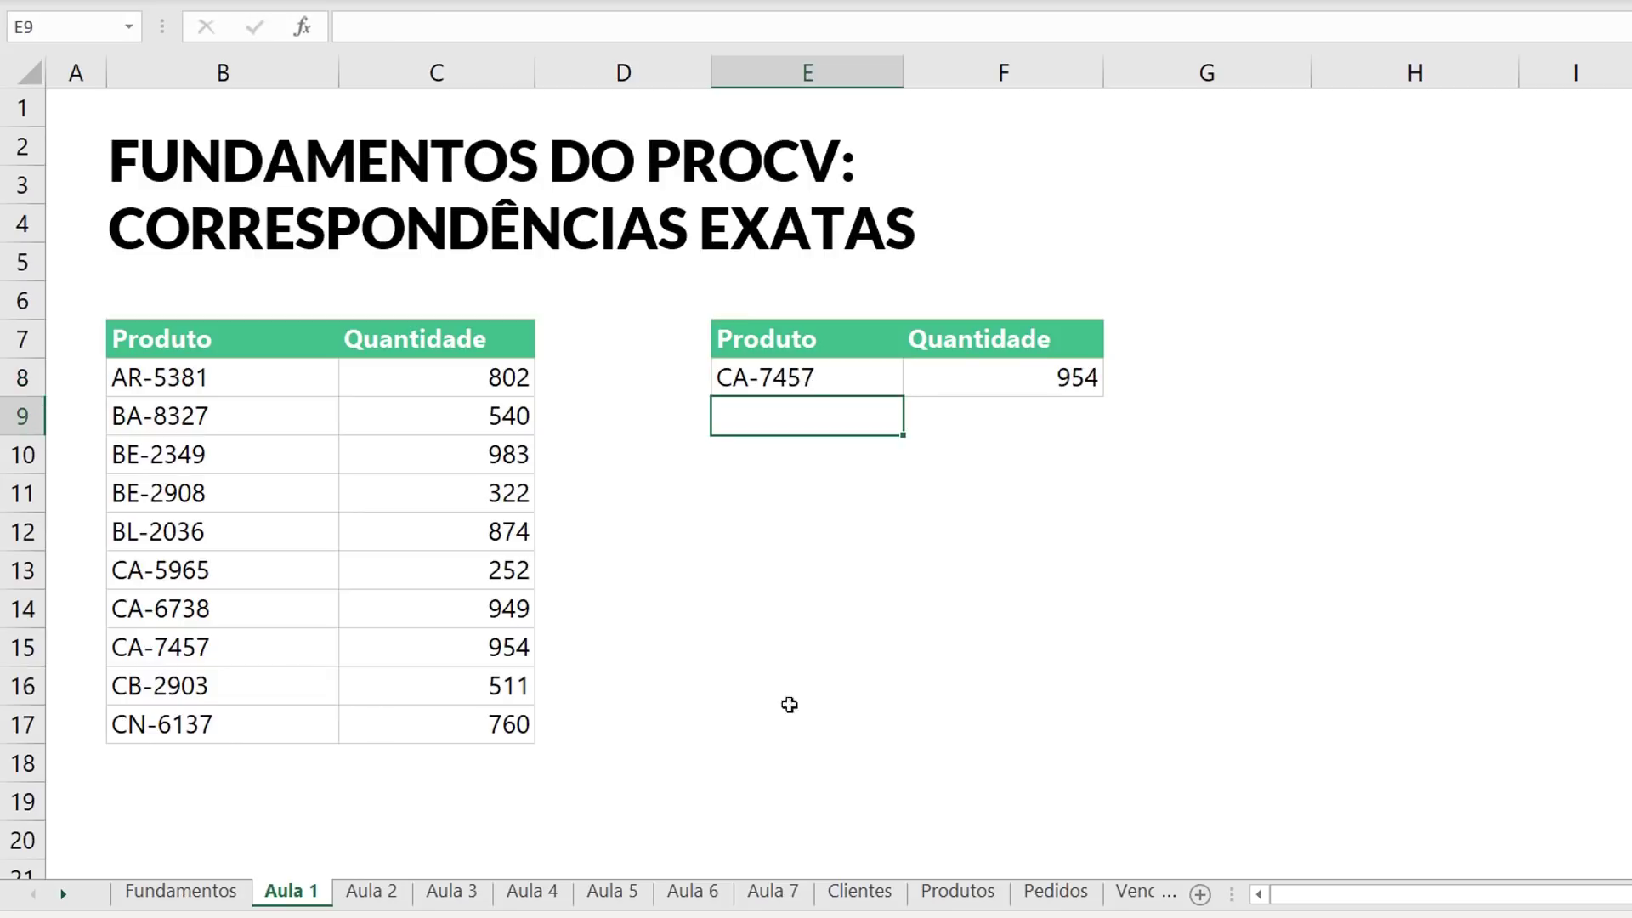
{"action": "left_click", "coordinate": [959, 357]}
{"action": "key", "text": "Down"}
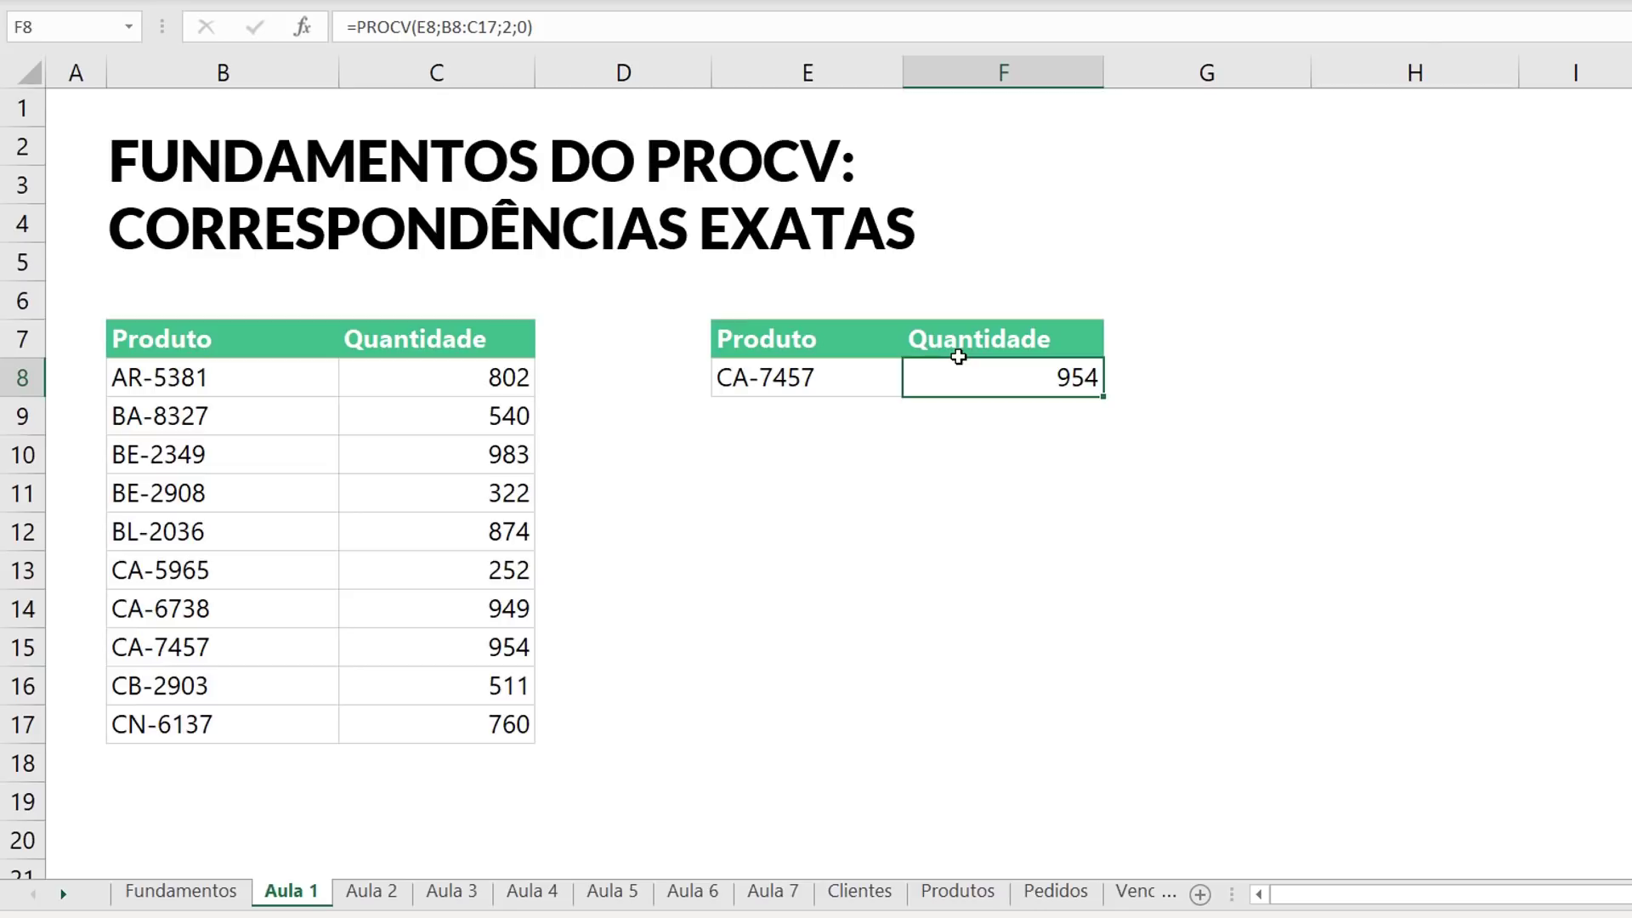
{"action": "left_click", "coordinate": [838, 375]}
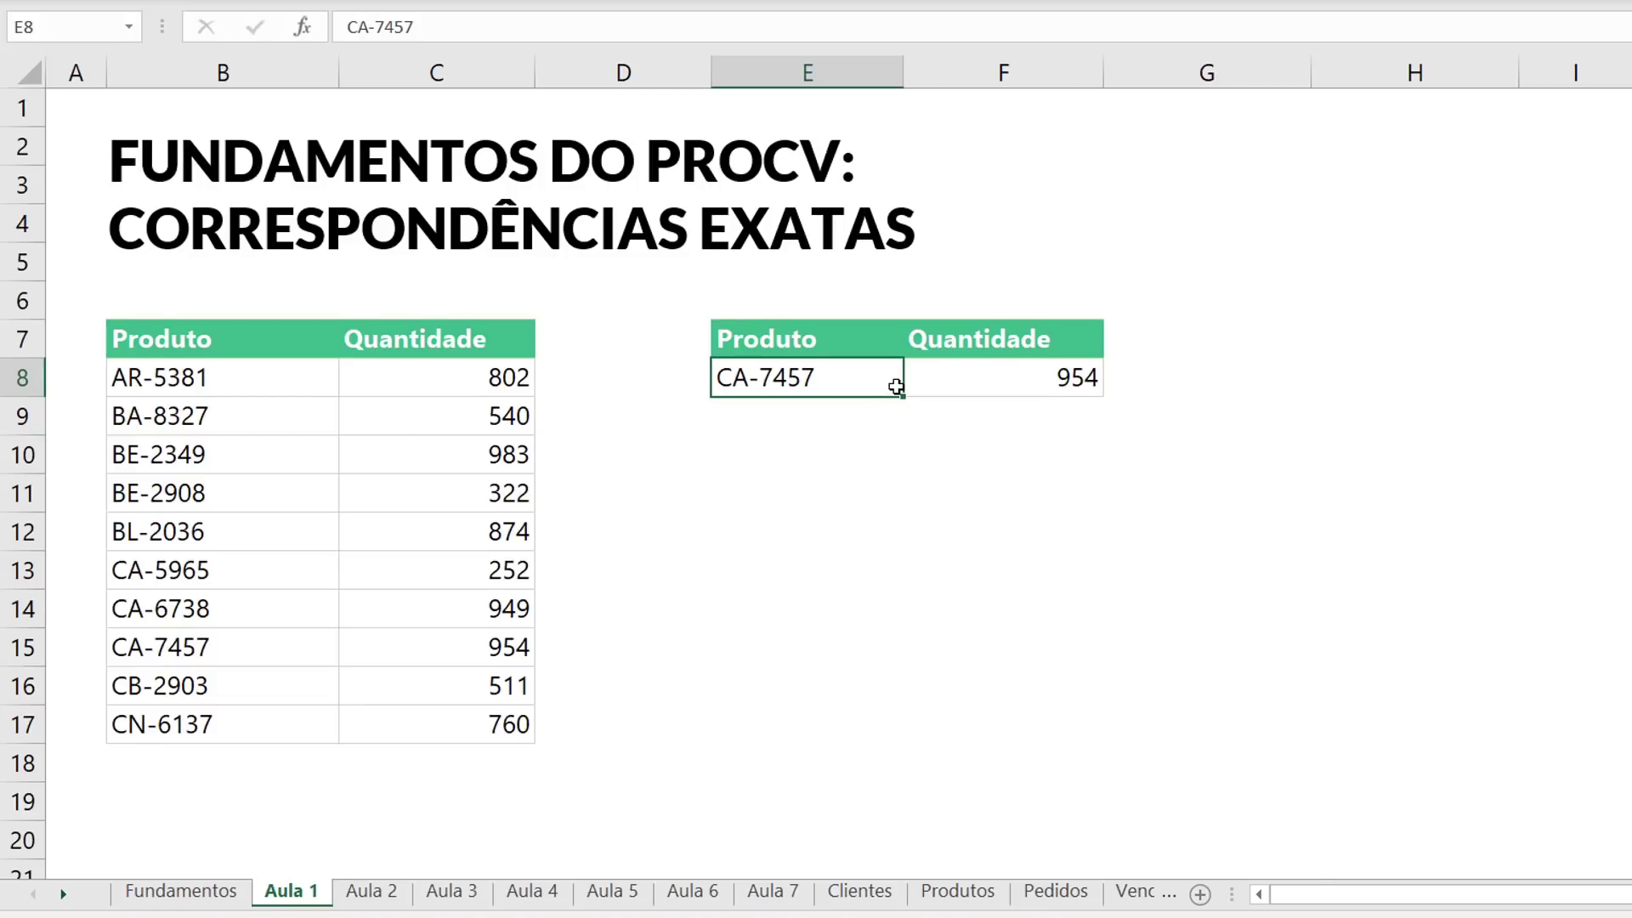
Examine the sales table starting at row 23, its empty Categoria? column, and the product-to-category table in columns G and H
{"action": "scroll", "coordinate": [892, 388], "scroll_direction": "down", "scroll_amount": 6}
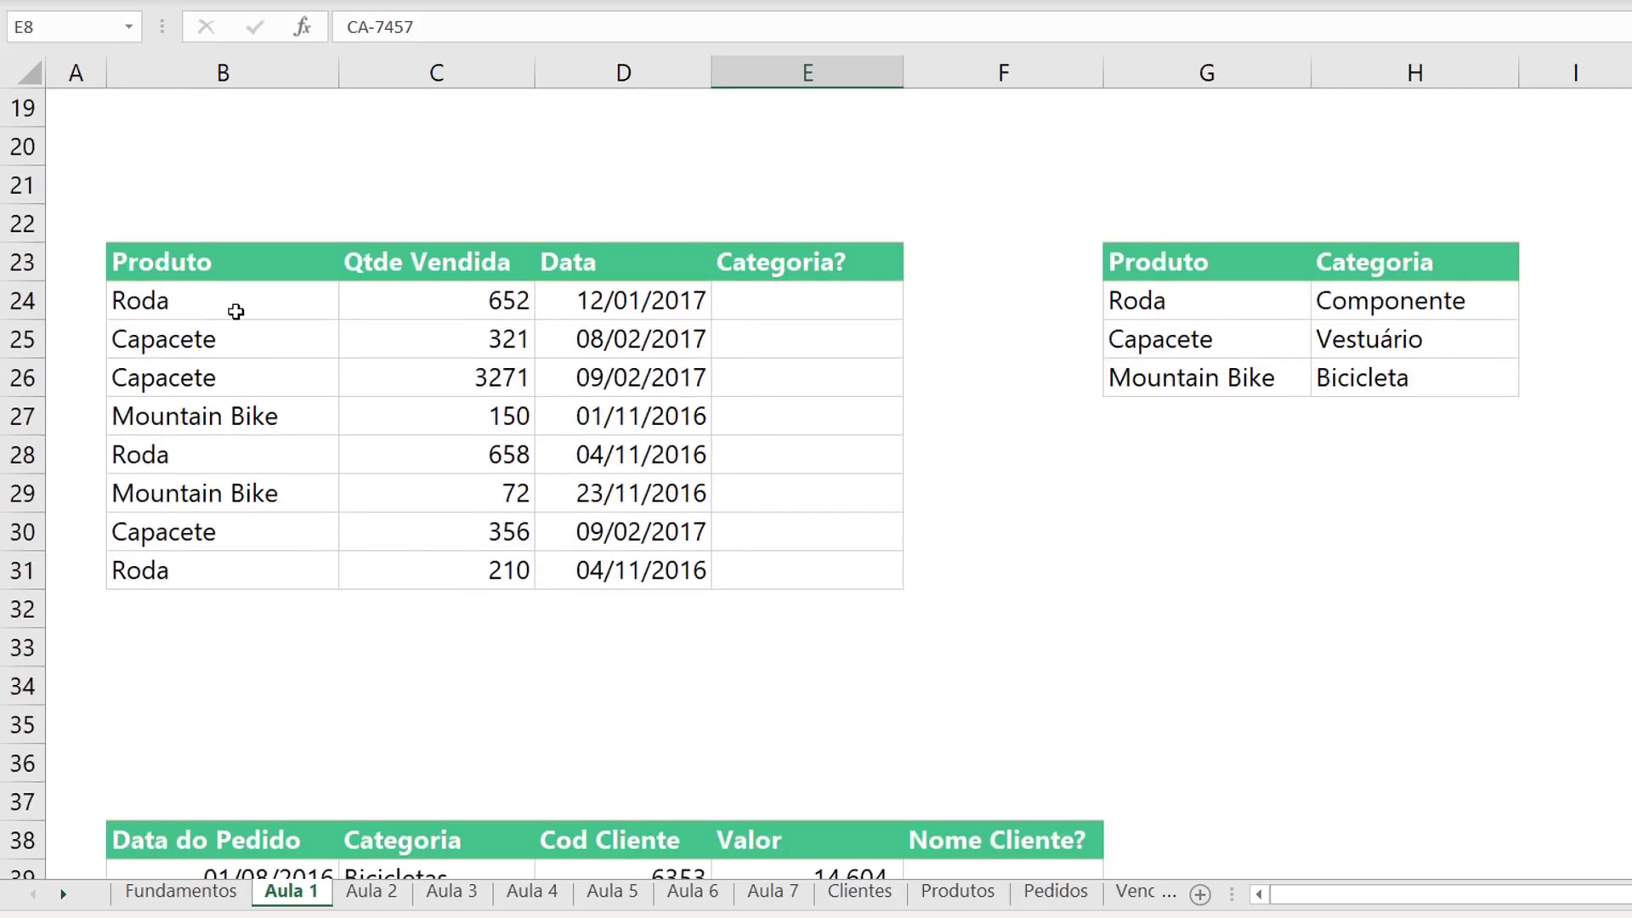
{"action": "left_click_drag", "start_coordinate": [230, 293], "coordinate": [242, 617]}
{"action": "left_click_drag", "start_coordinate": [474, 321], "coordinate": [529, 639]}
{"action": "left_click_drag", "start_coordinate": [684, 320], "coordinate": [671, 620]}
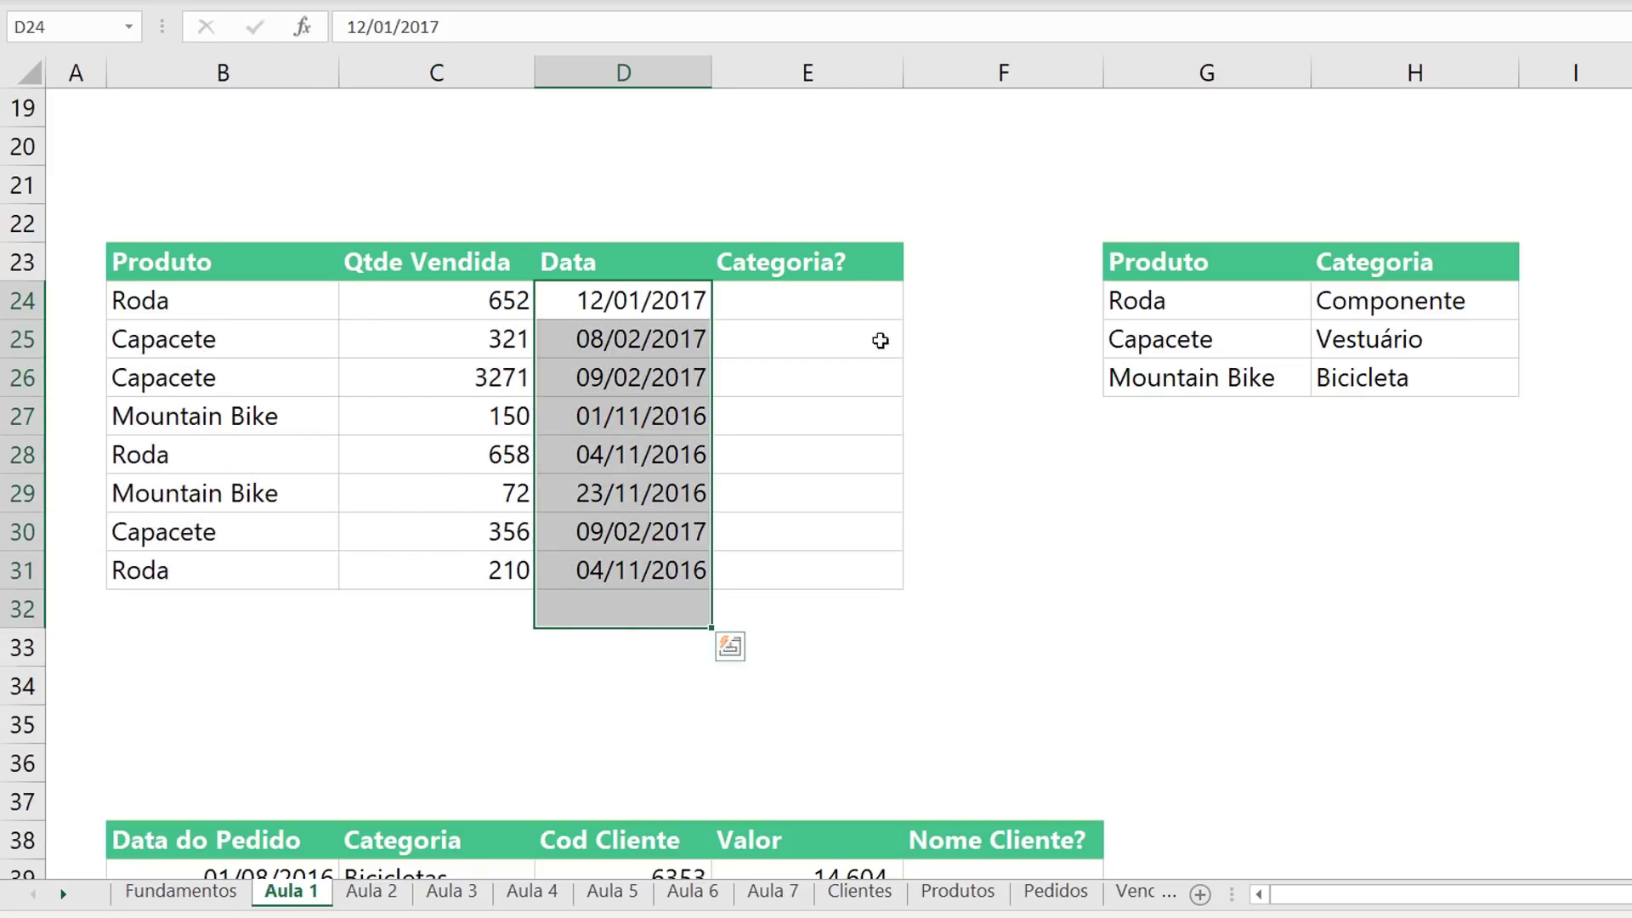
{"action": "left_click_drag", "start_coordinate": [867, 283], "coordinate": [836, 574]}
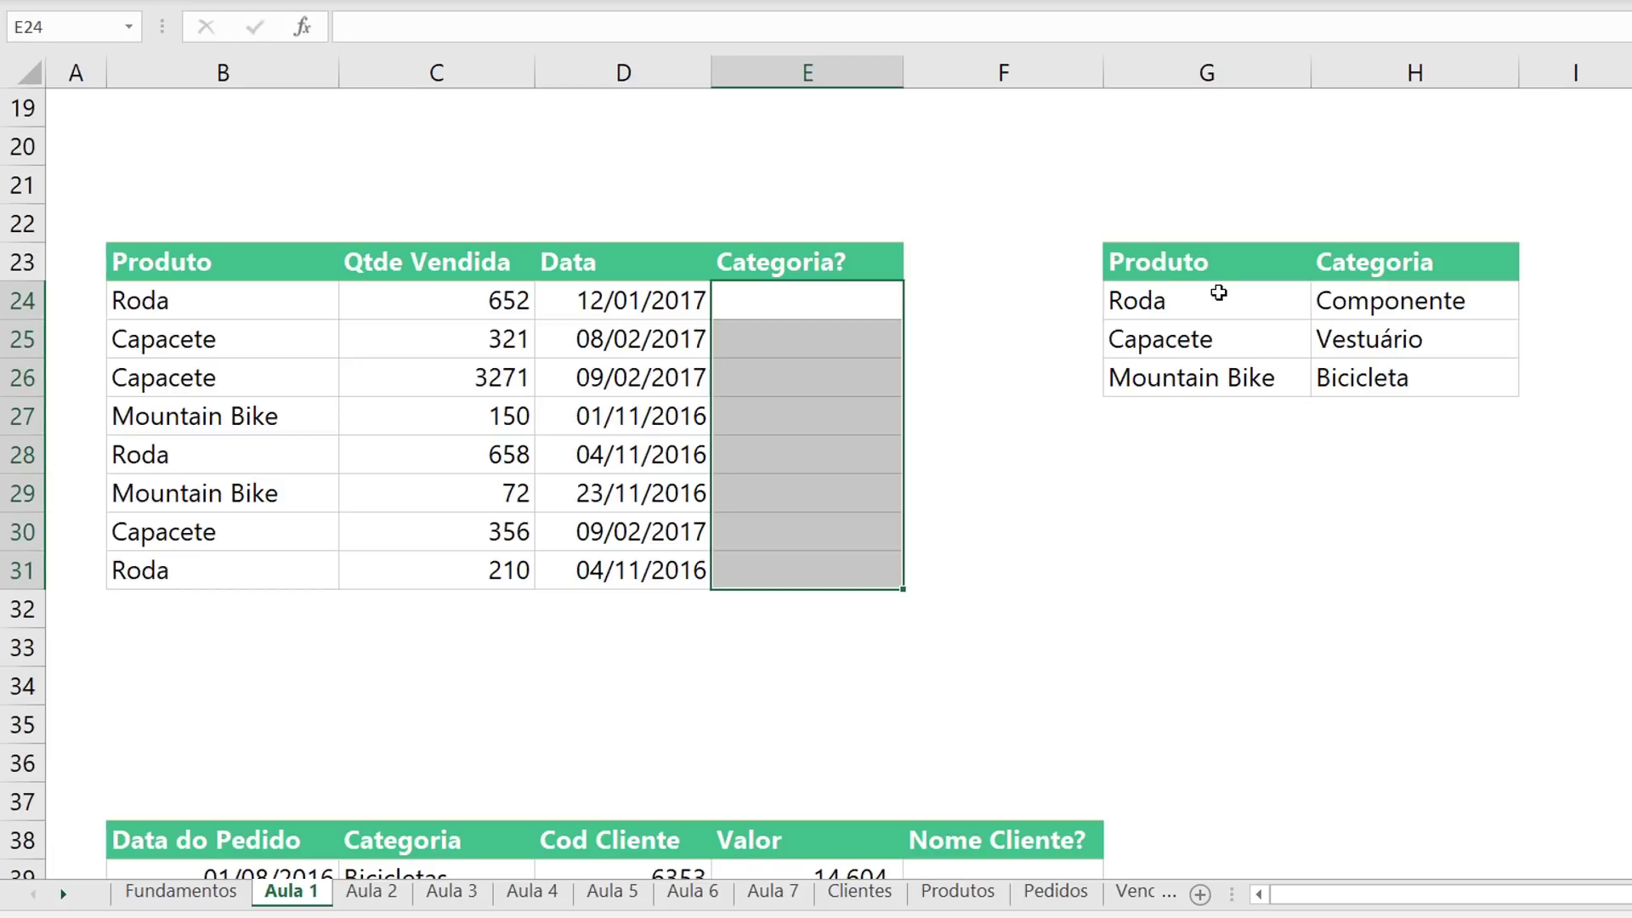
{"action": "left_click", "coordinate": [1189, 295]}
{"action": "left_click", "coordinate": [1394, 311]}
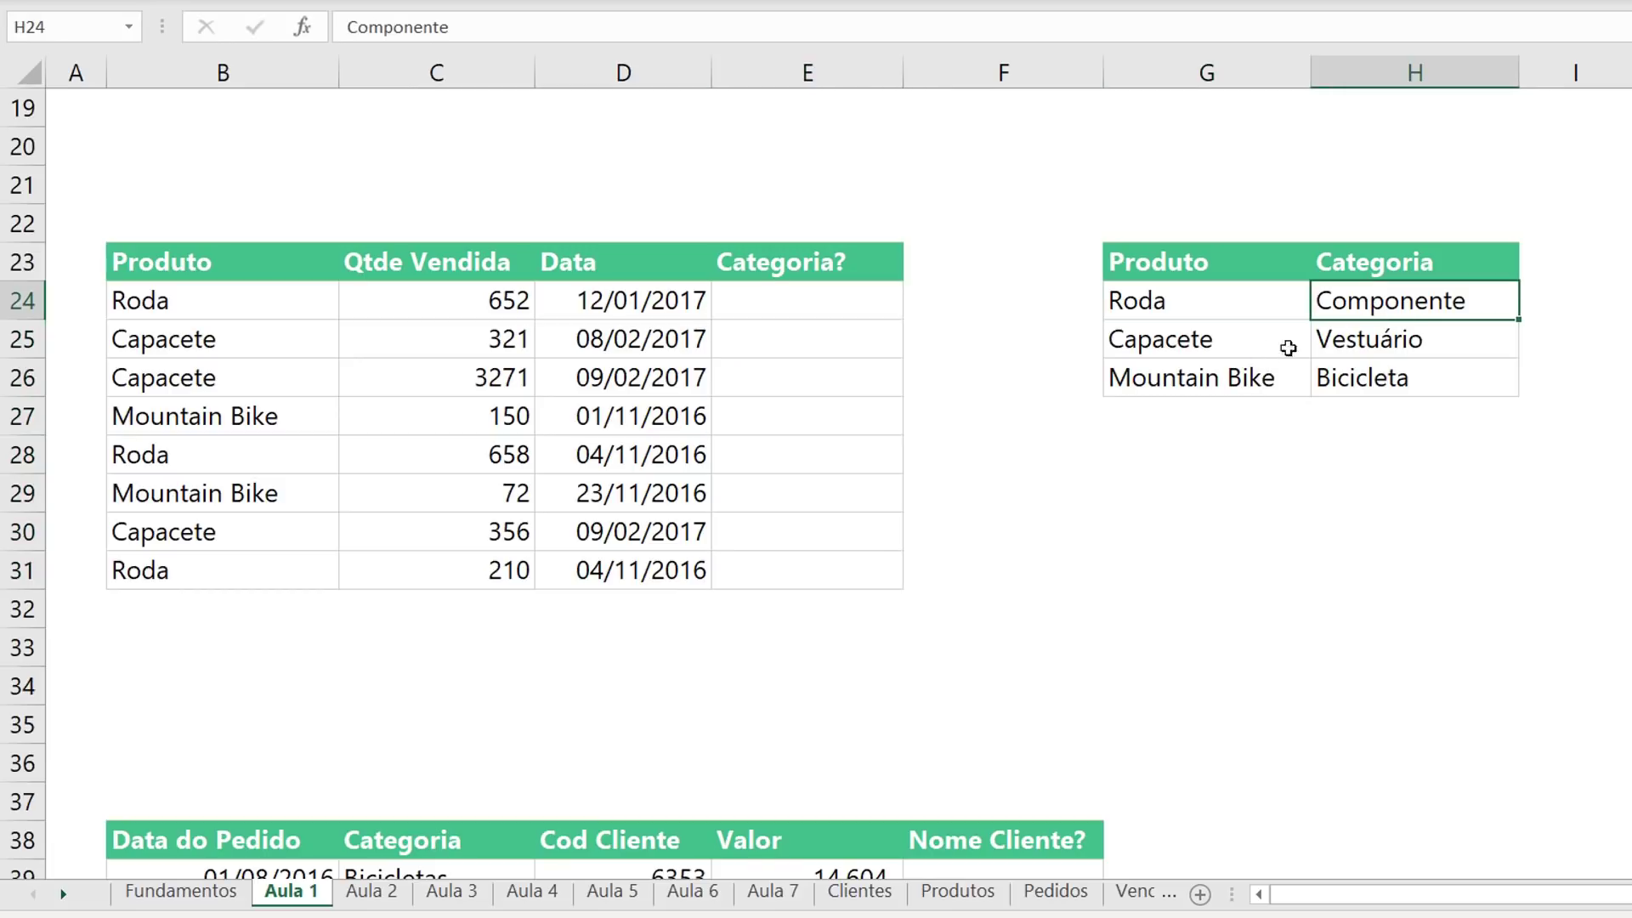
{"action": "left_click", "coordinate": [1246, 348]}
{"action": "left_click", "coordinate": [1389, 350]}
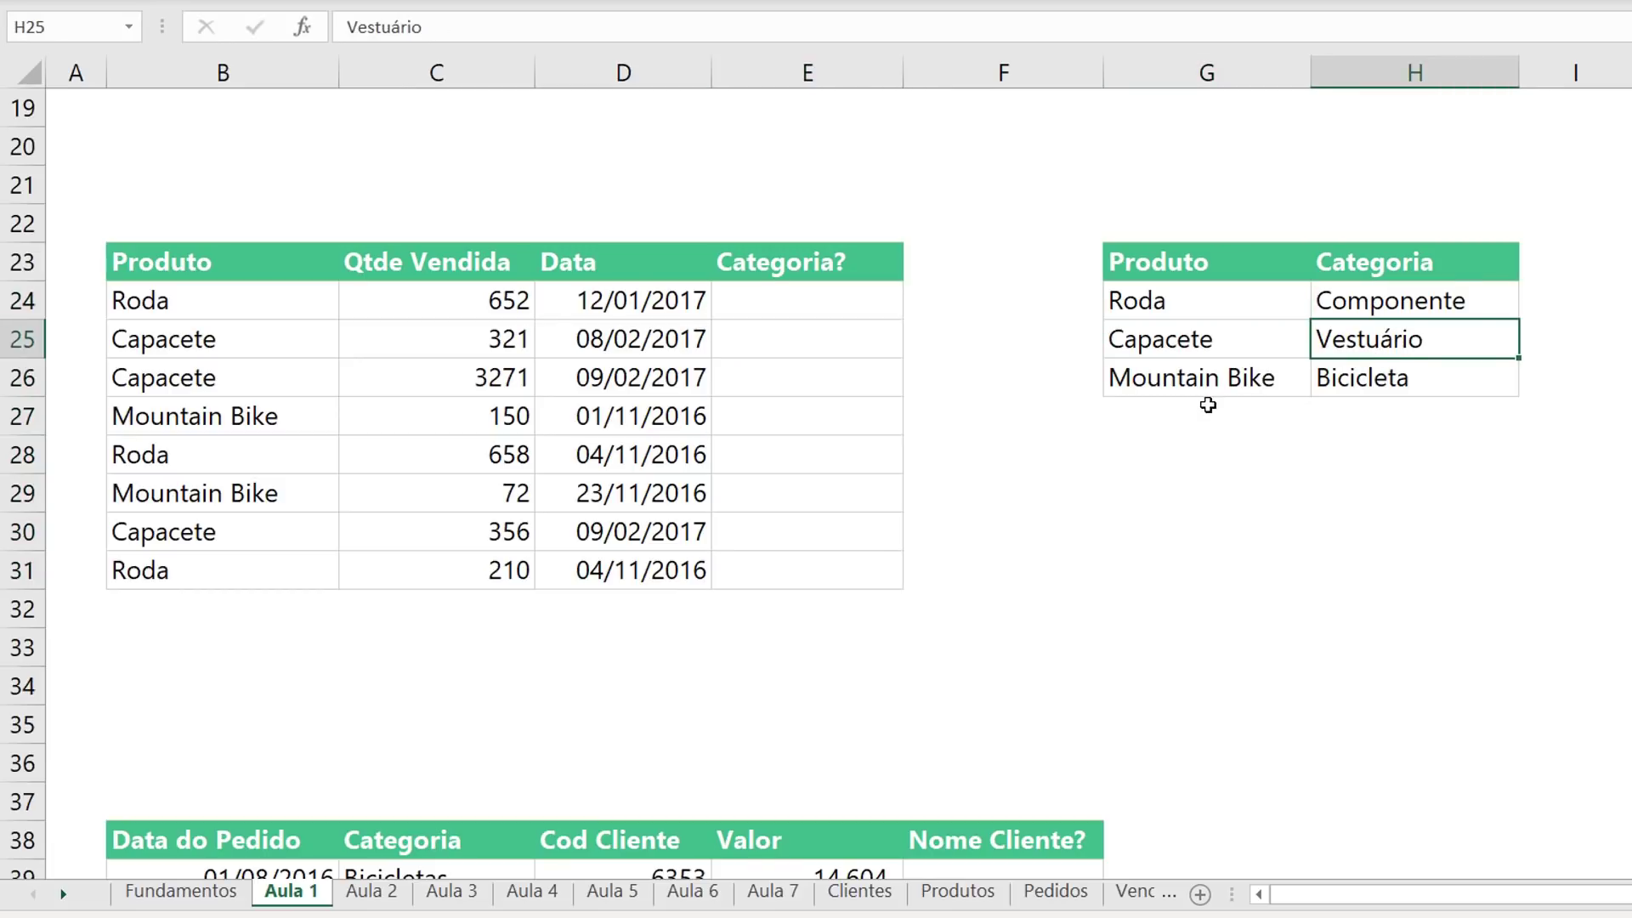
{"action": "left_click", "coordinate": [1385, 384]}
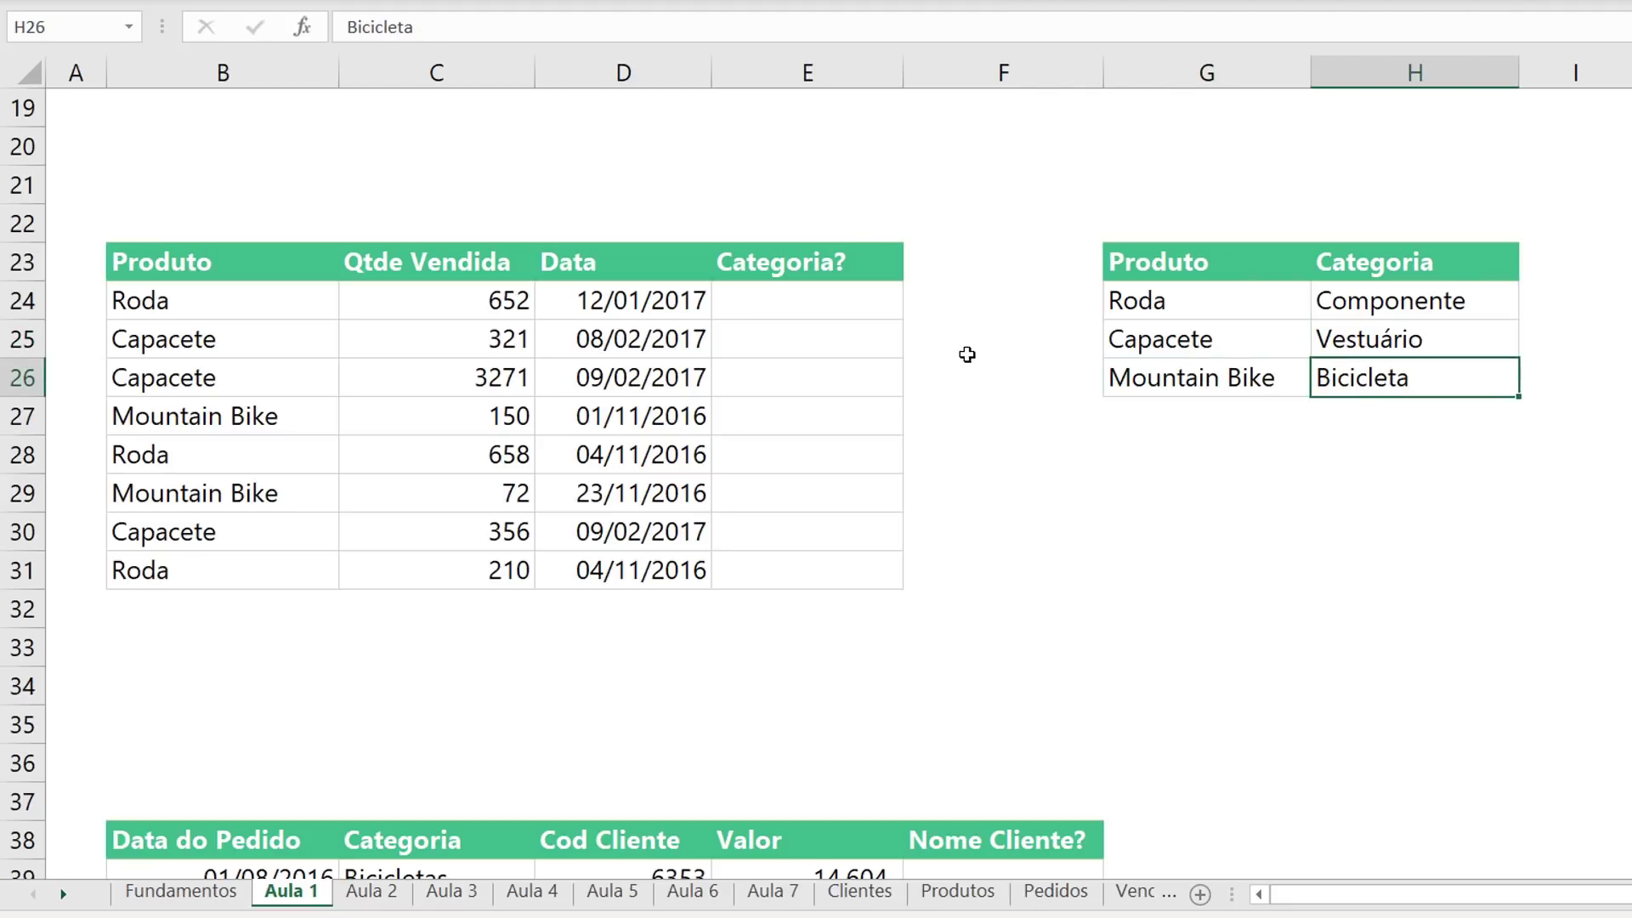
{"action": "left_click_drag", "start_coordinate": [1382, 306], "coordinate": [1353, 379]}
{"action": "left_click_drag", "start_coordinate": [824, 285], "coordinate": [812, 568]}
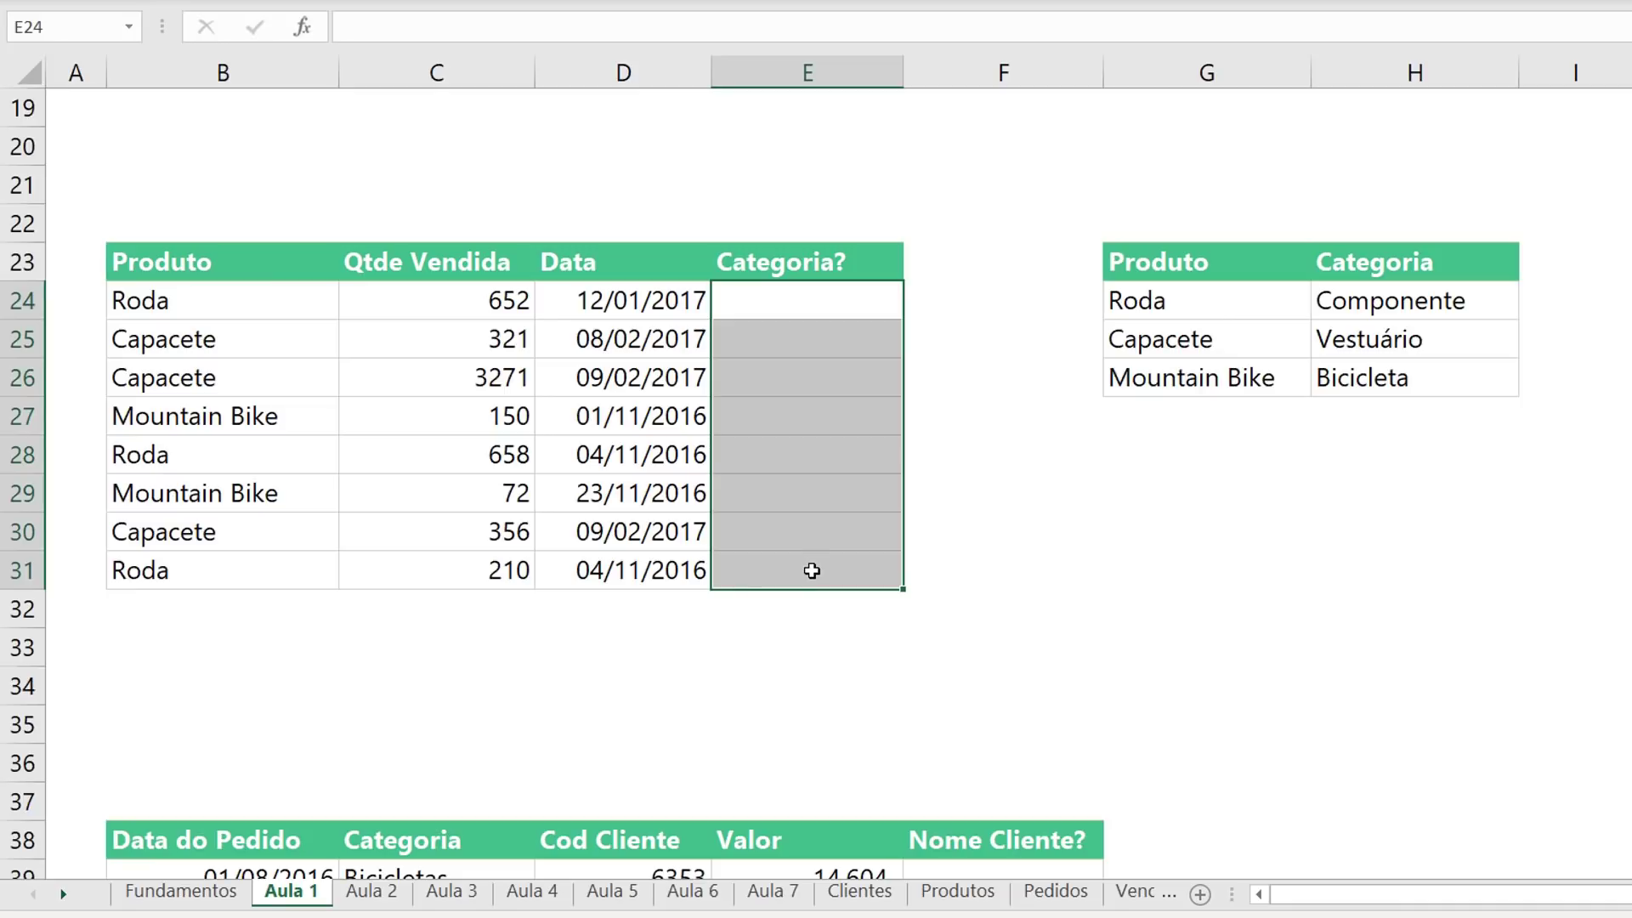
{"action": "left_click", "coordinate": [806, 300]}
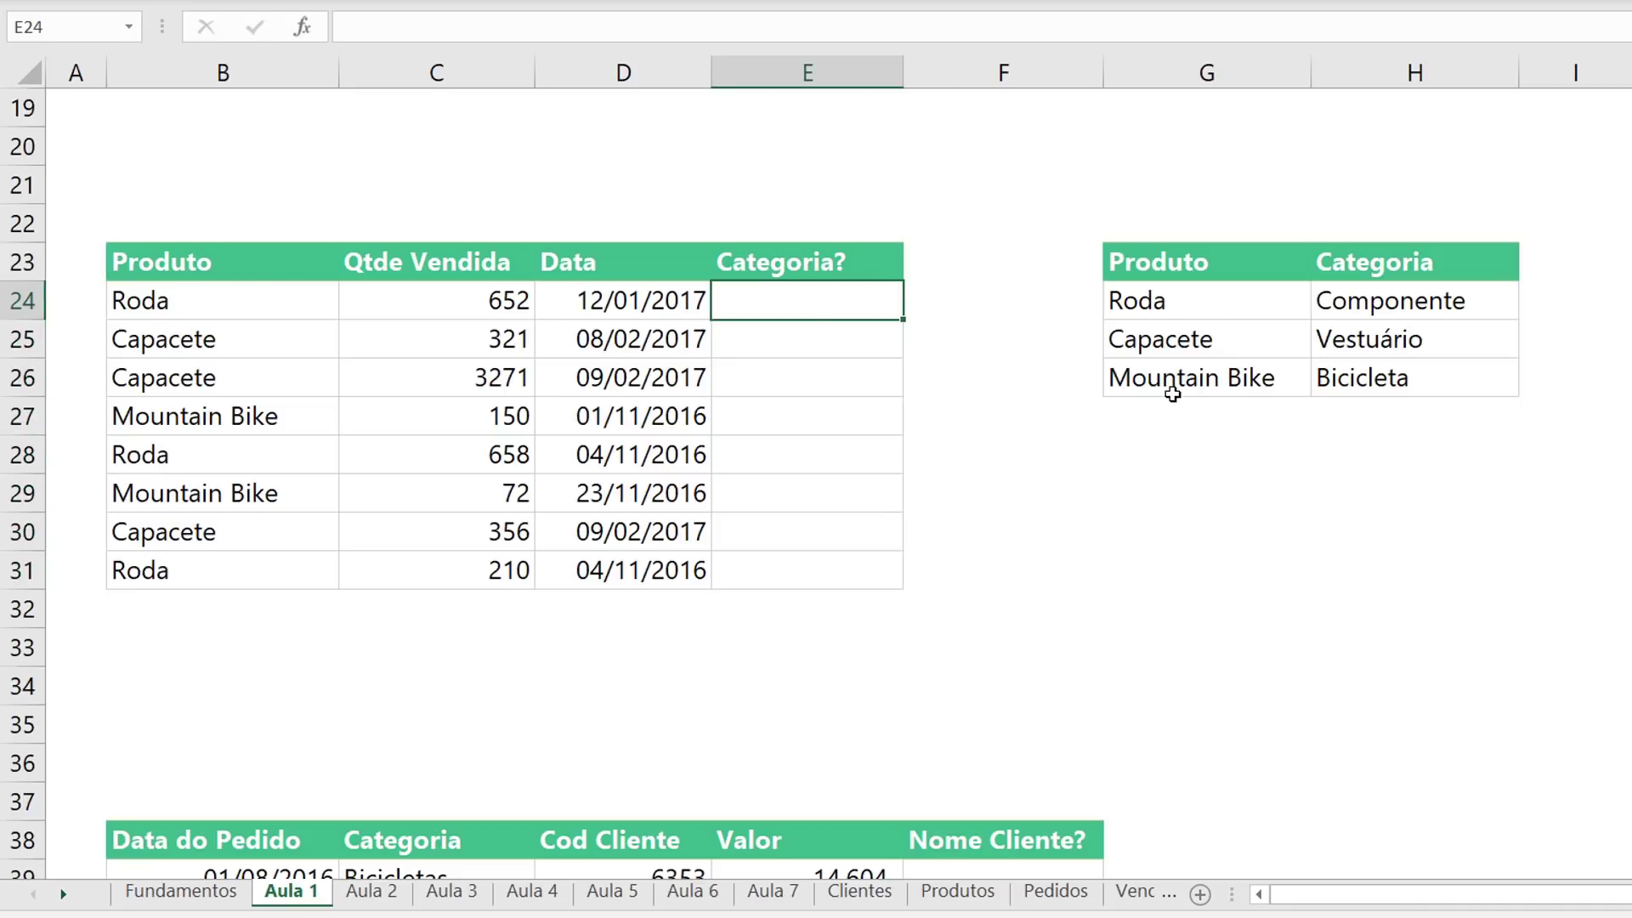
Start a PROCV formula in E24 with B24 as the lookup value and G24:H26 as the table array
{"action": "type", "text": "=PR"}
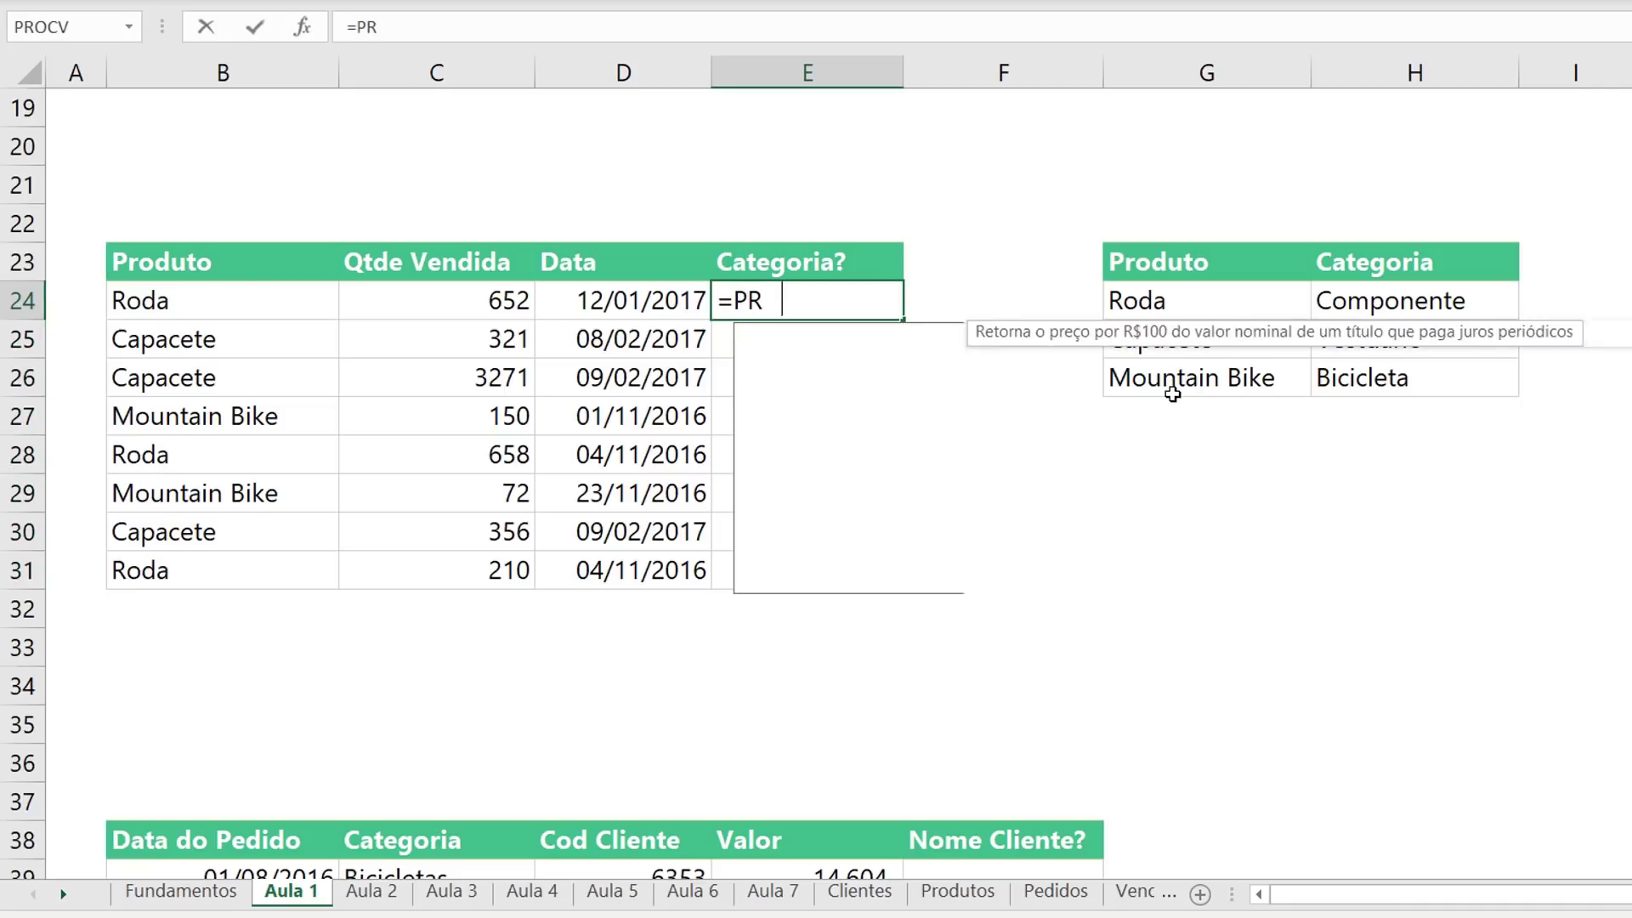
{"action": "type", "text": "OCV("}
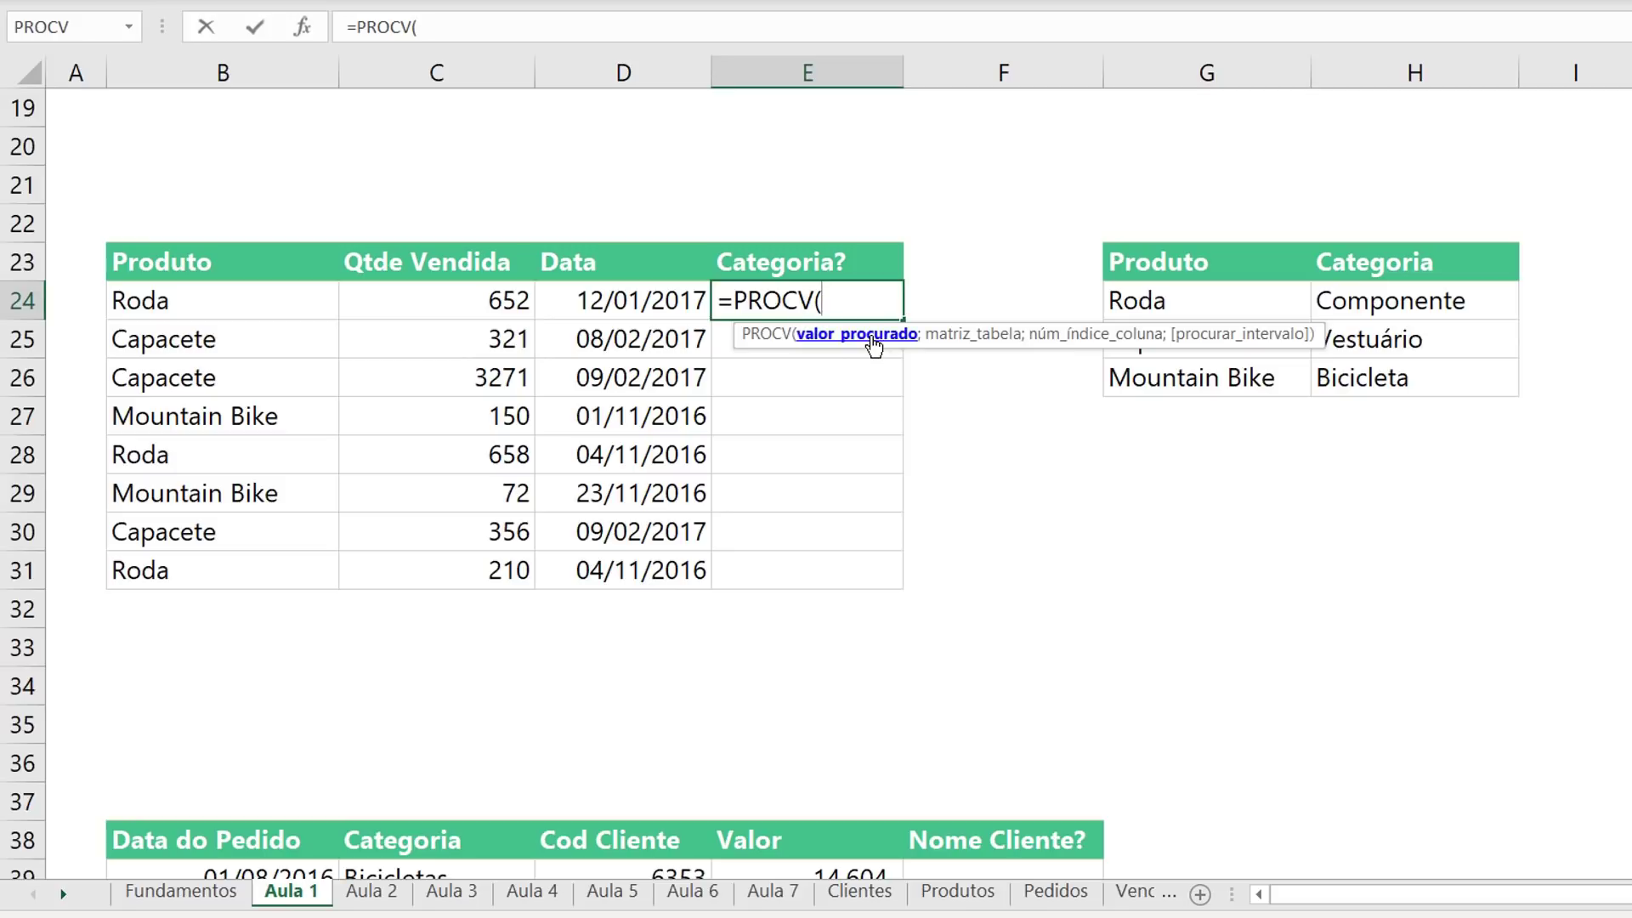
{"action": "left_click", "coordinate": [193, 306]}
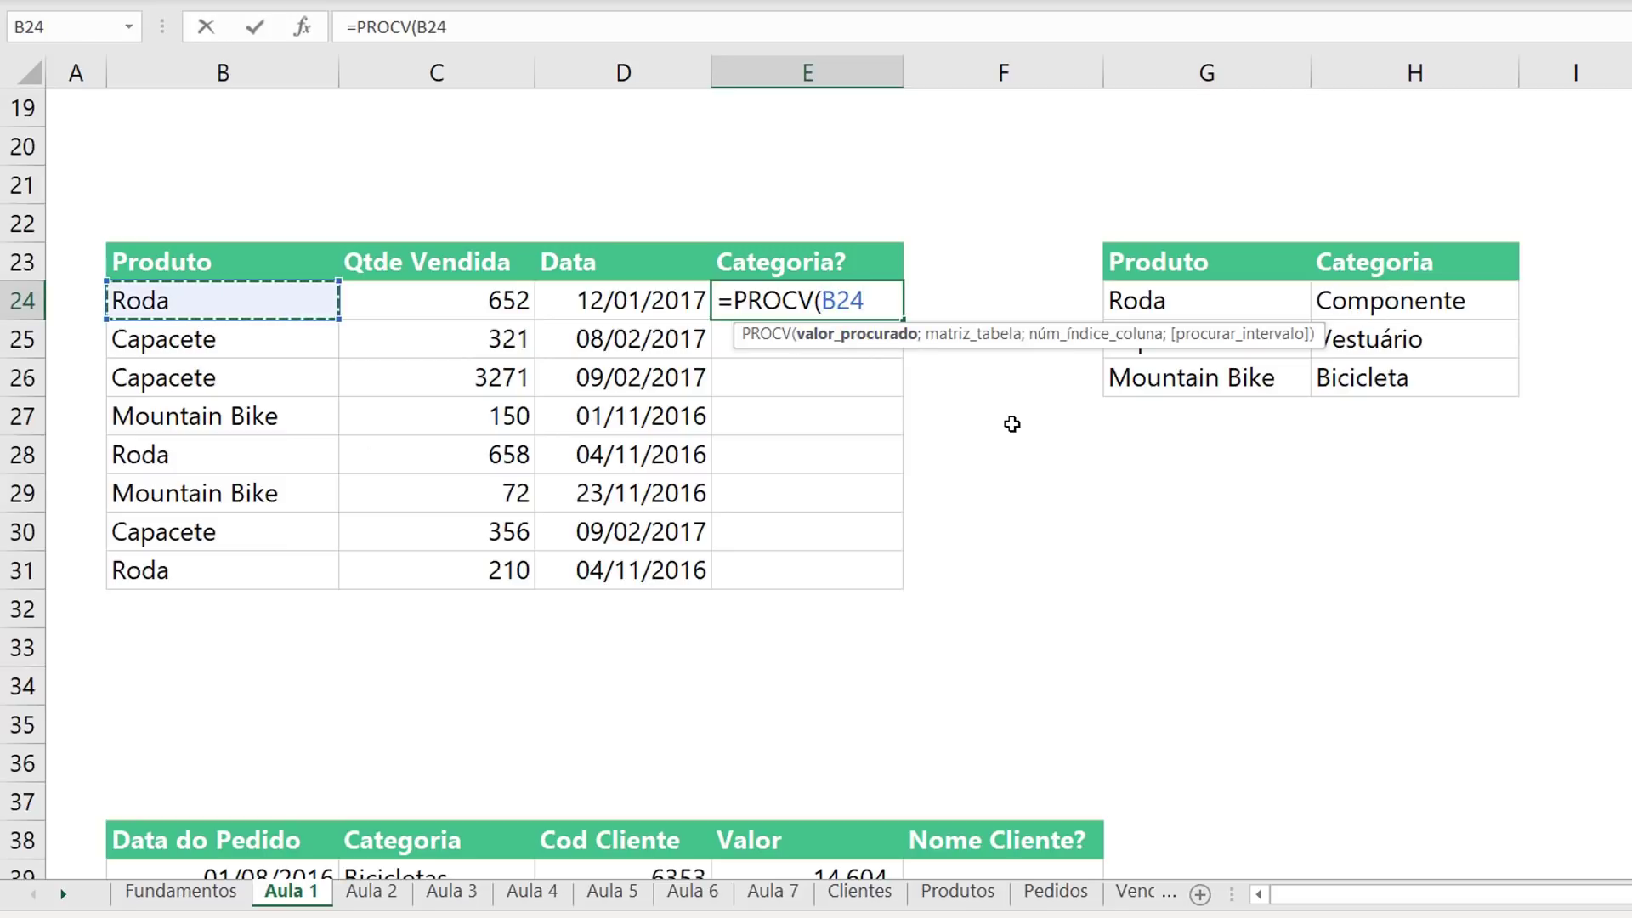
{"action": "type", "text": ";"}
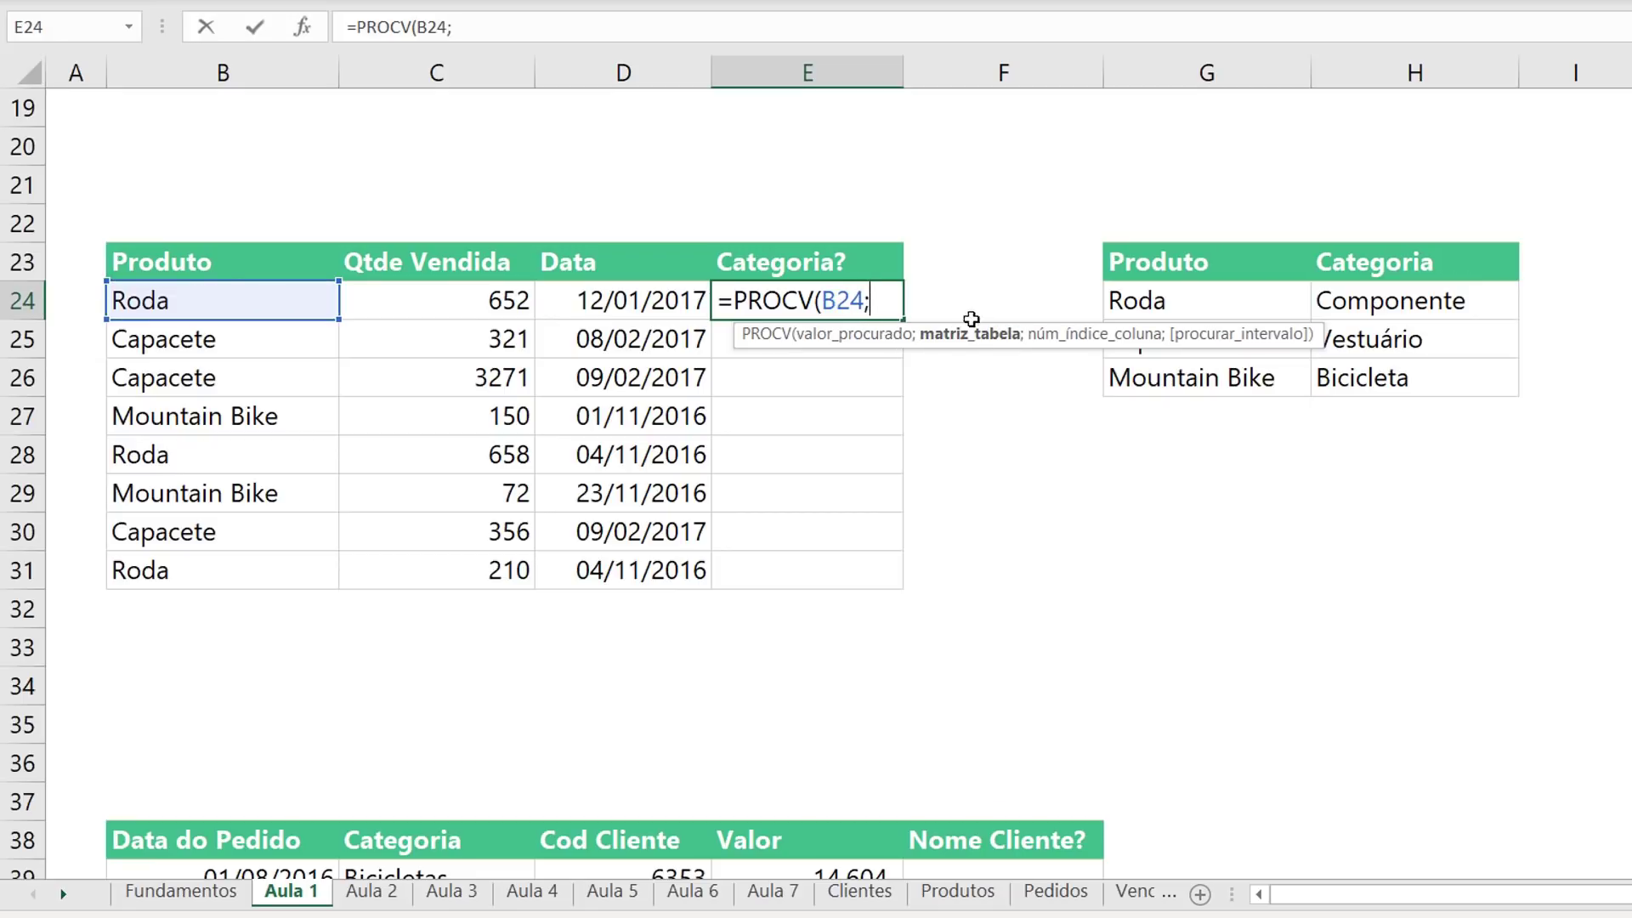
{"action": "left_click_drag", "start_coordinate": [1159, 302], "coordinate": [1387, 371]}
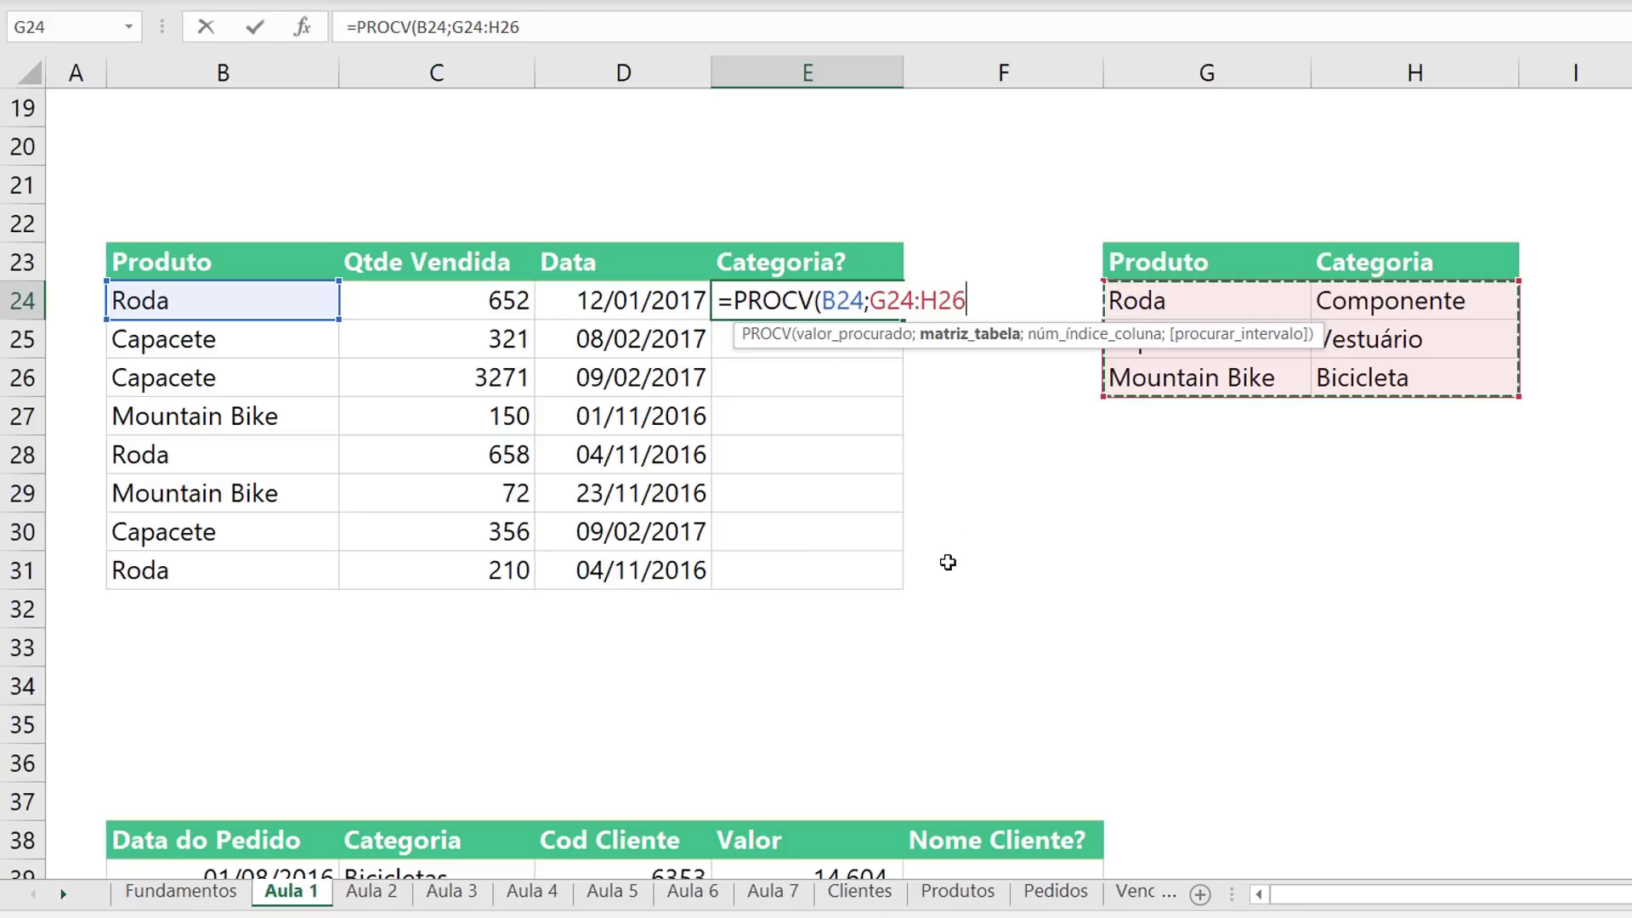
{"action": "type", "text": ";"}
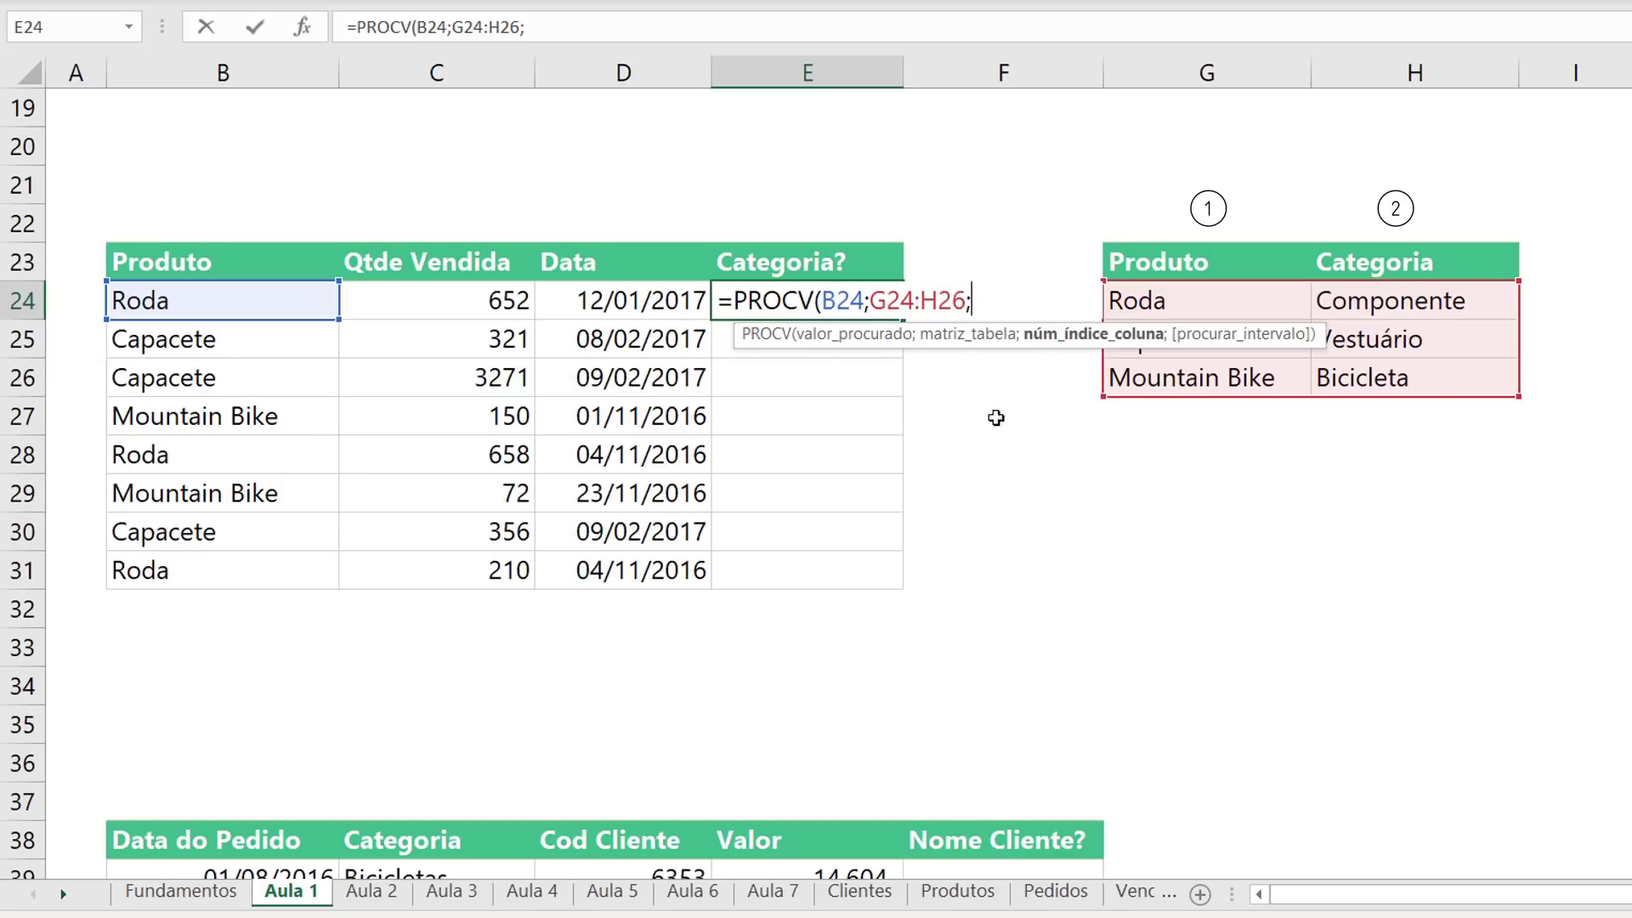
Set the column index number to 2 and the range lookup to FALSO for an exact match, and enter the formula in E24
{"action": "type", "text": "2;"}
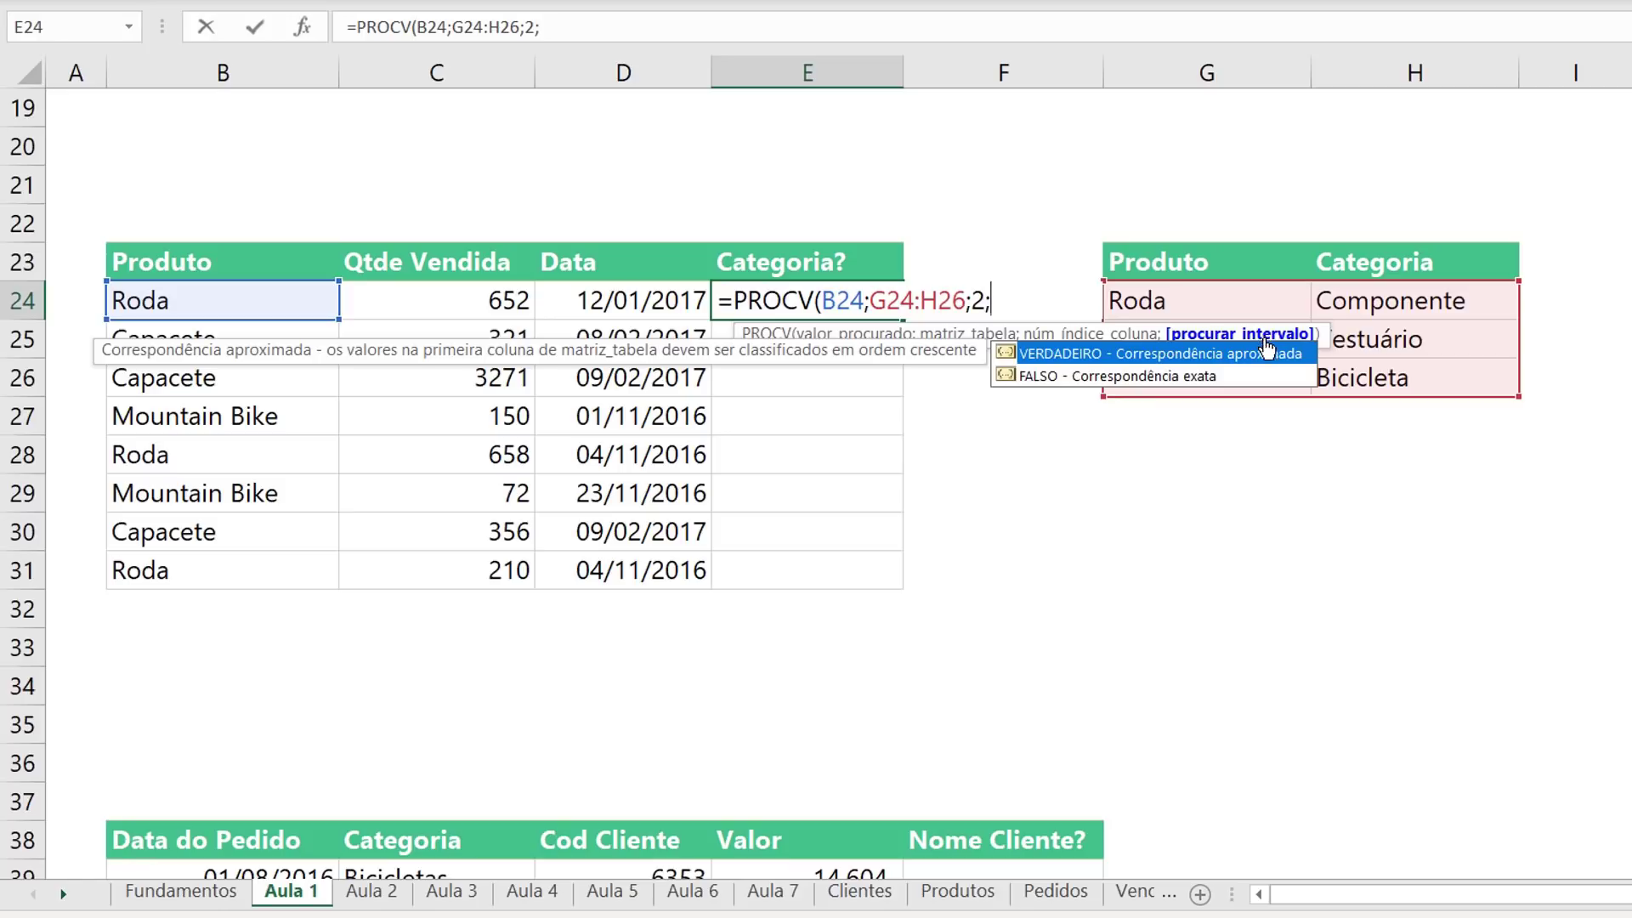
{"action": "left_click", "coordinate": [1154, 377]}
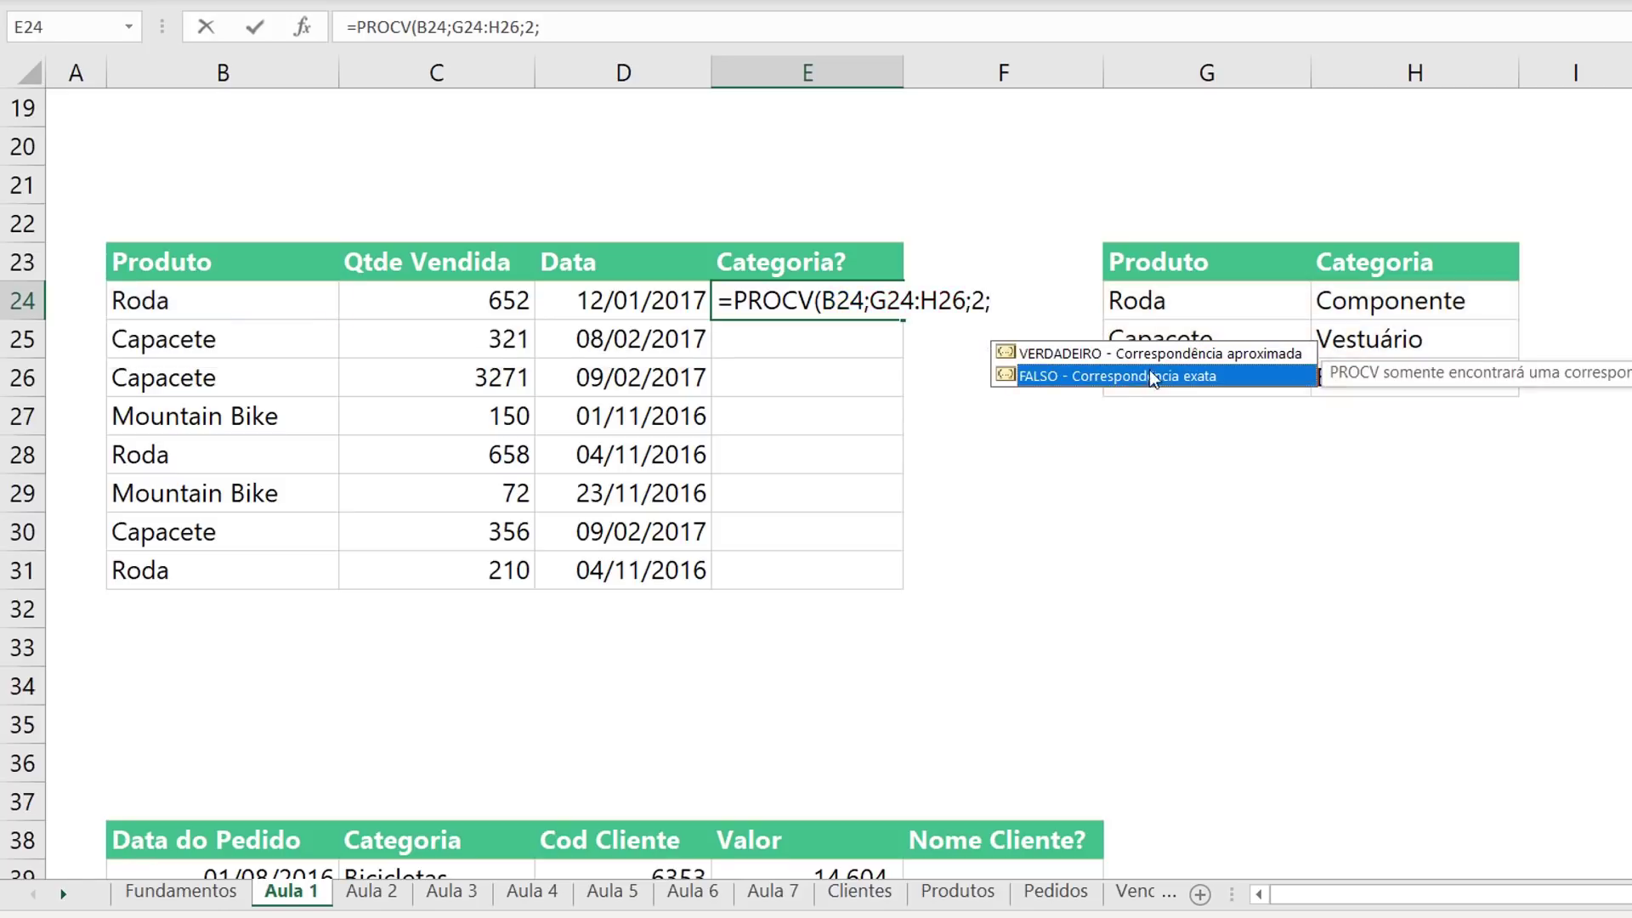
{"action": "double_click", "coordinate": [1097, 382]}
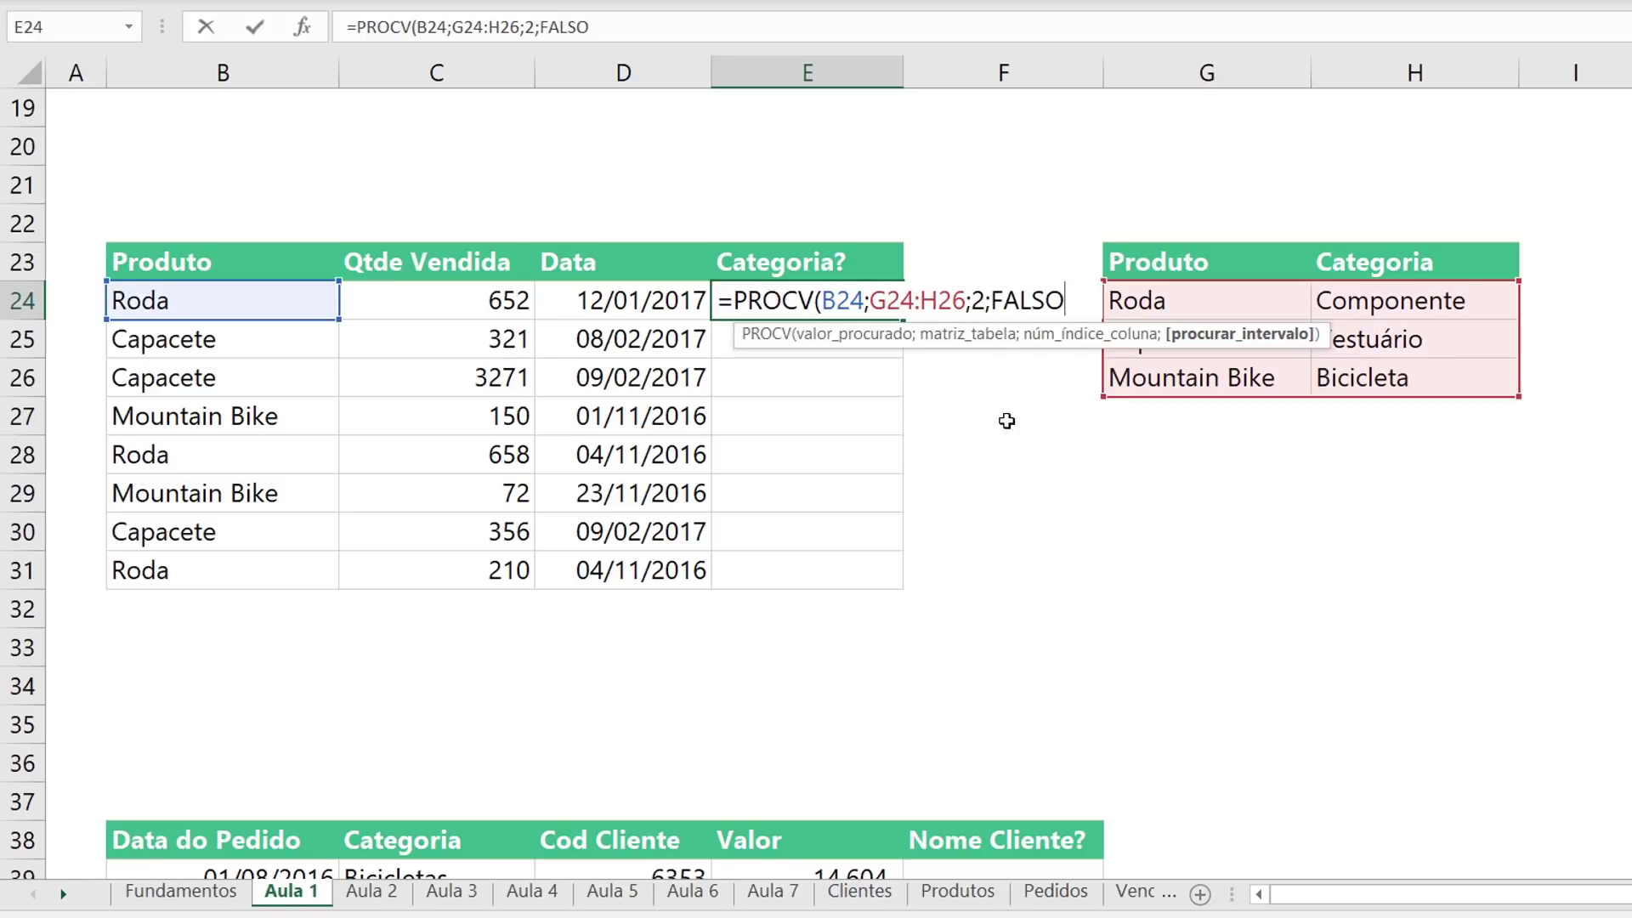
{"action": "type", "text": ")"}
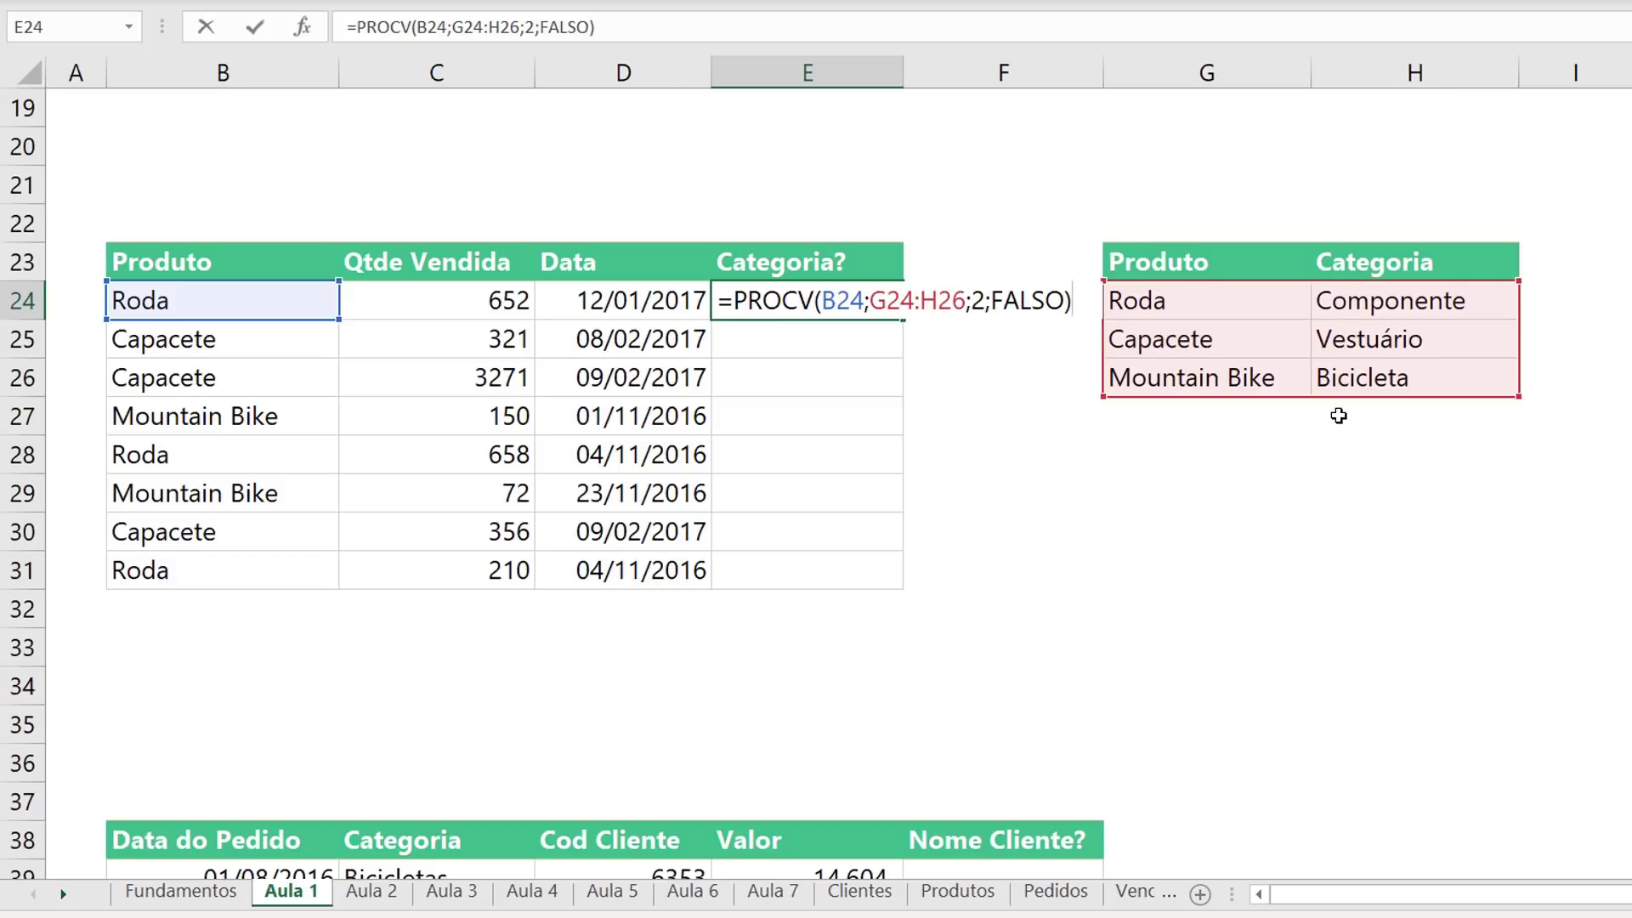
{"action": "key", "text": "Return"}
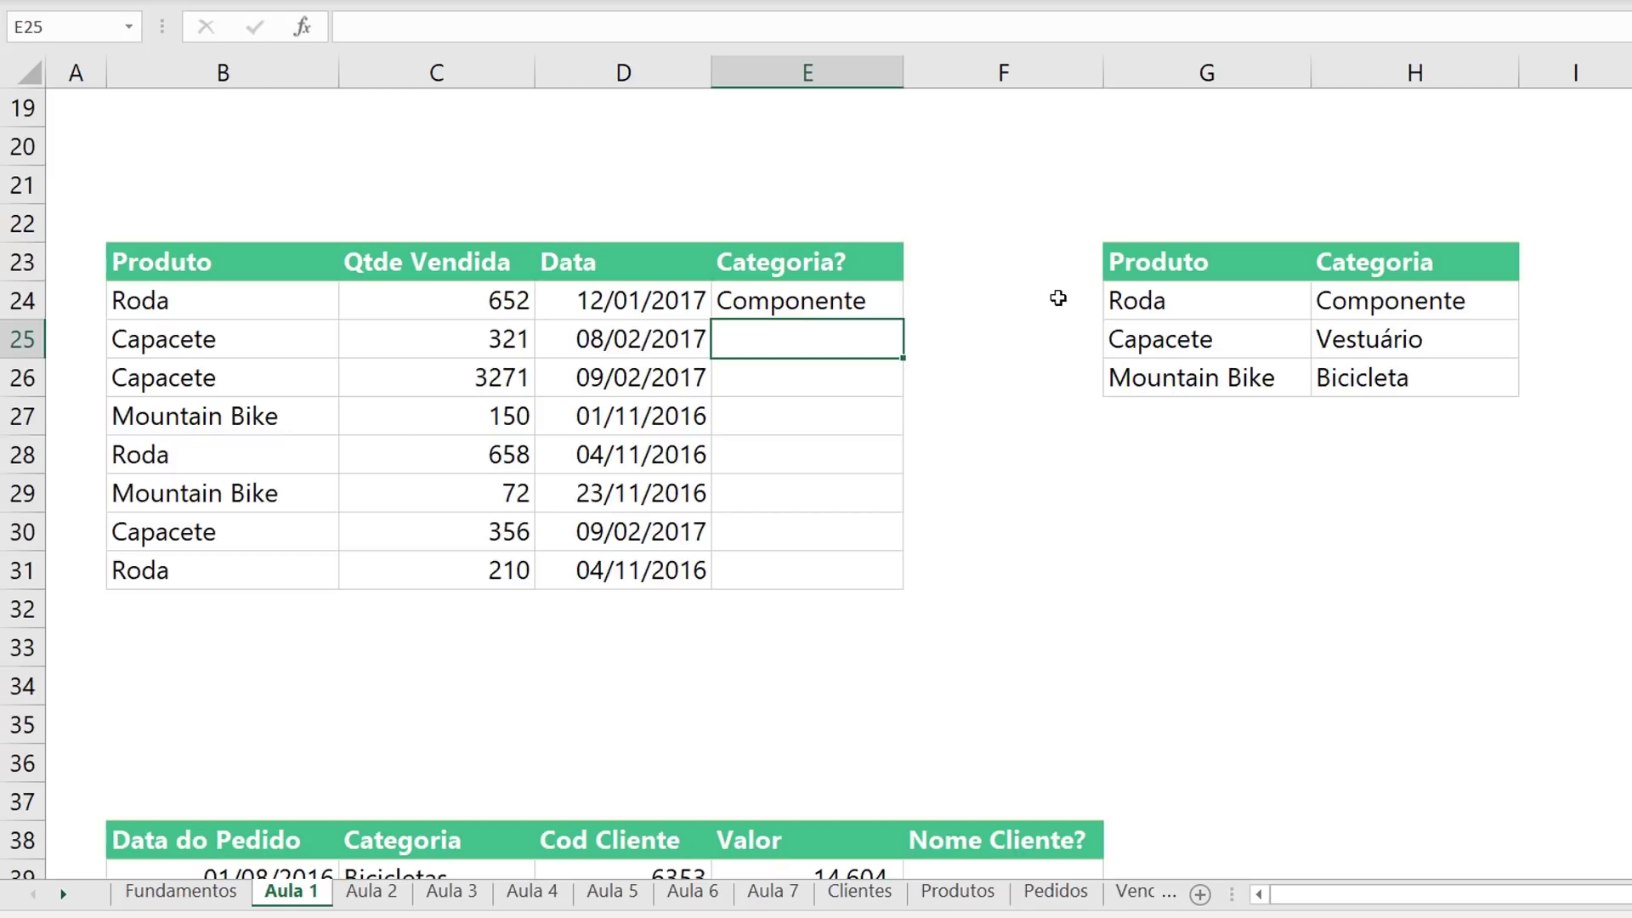
Fill the E24 category formula down through E31 with relative references
{"action": "left_click", "coordinate": [880, 309]}
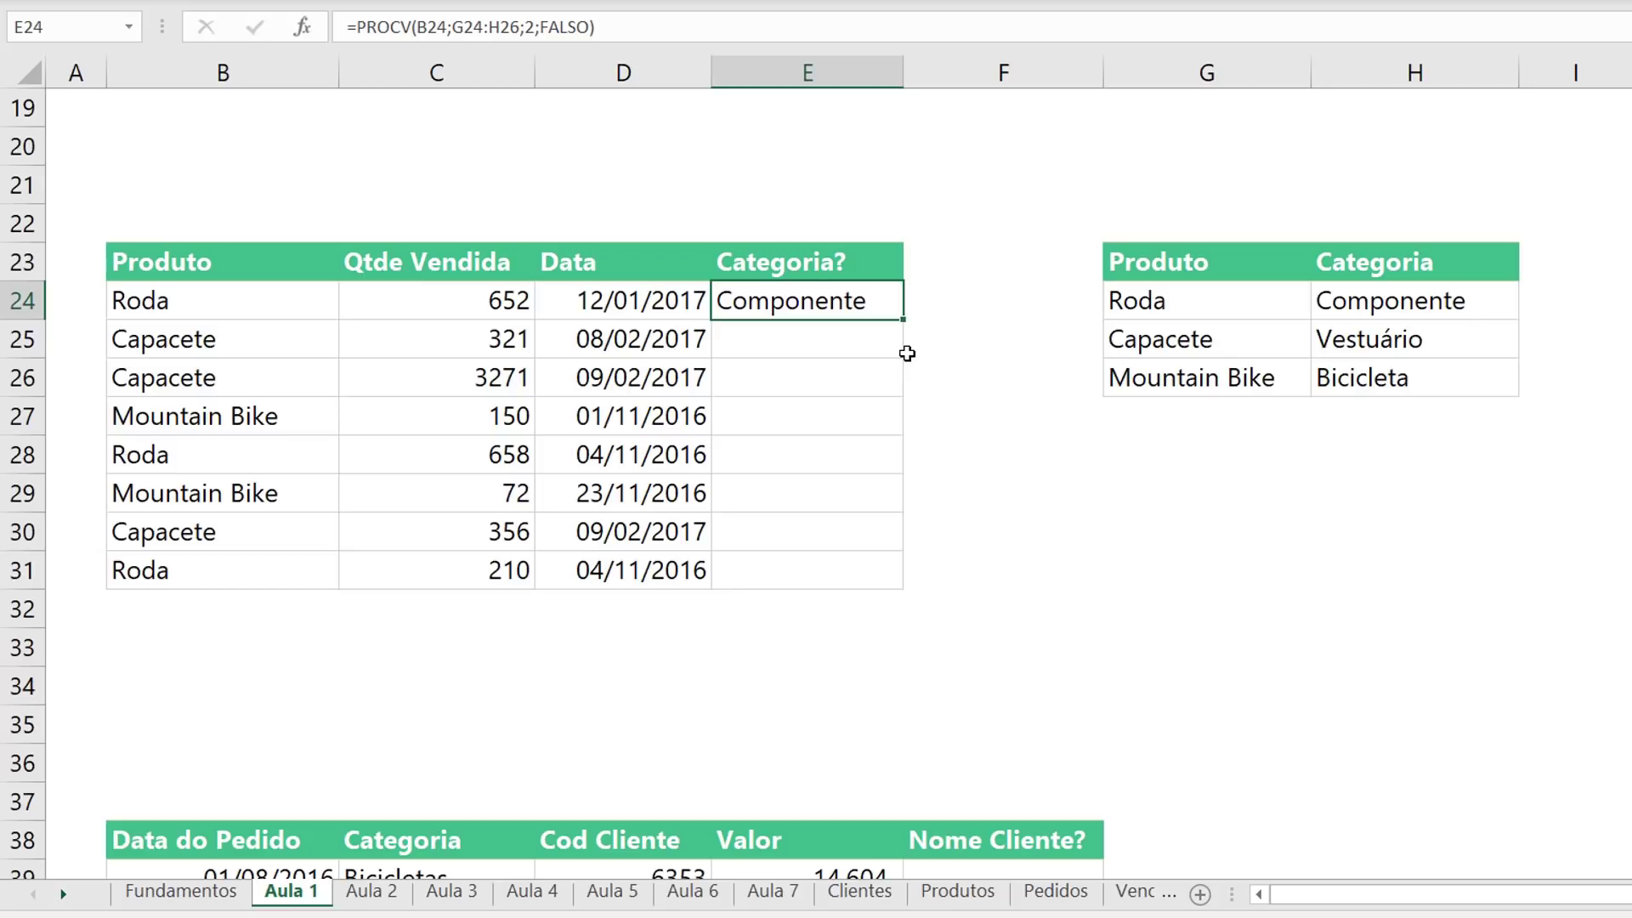
{"action": "left_click", "coordinate": [267, 333]}
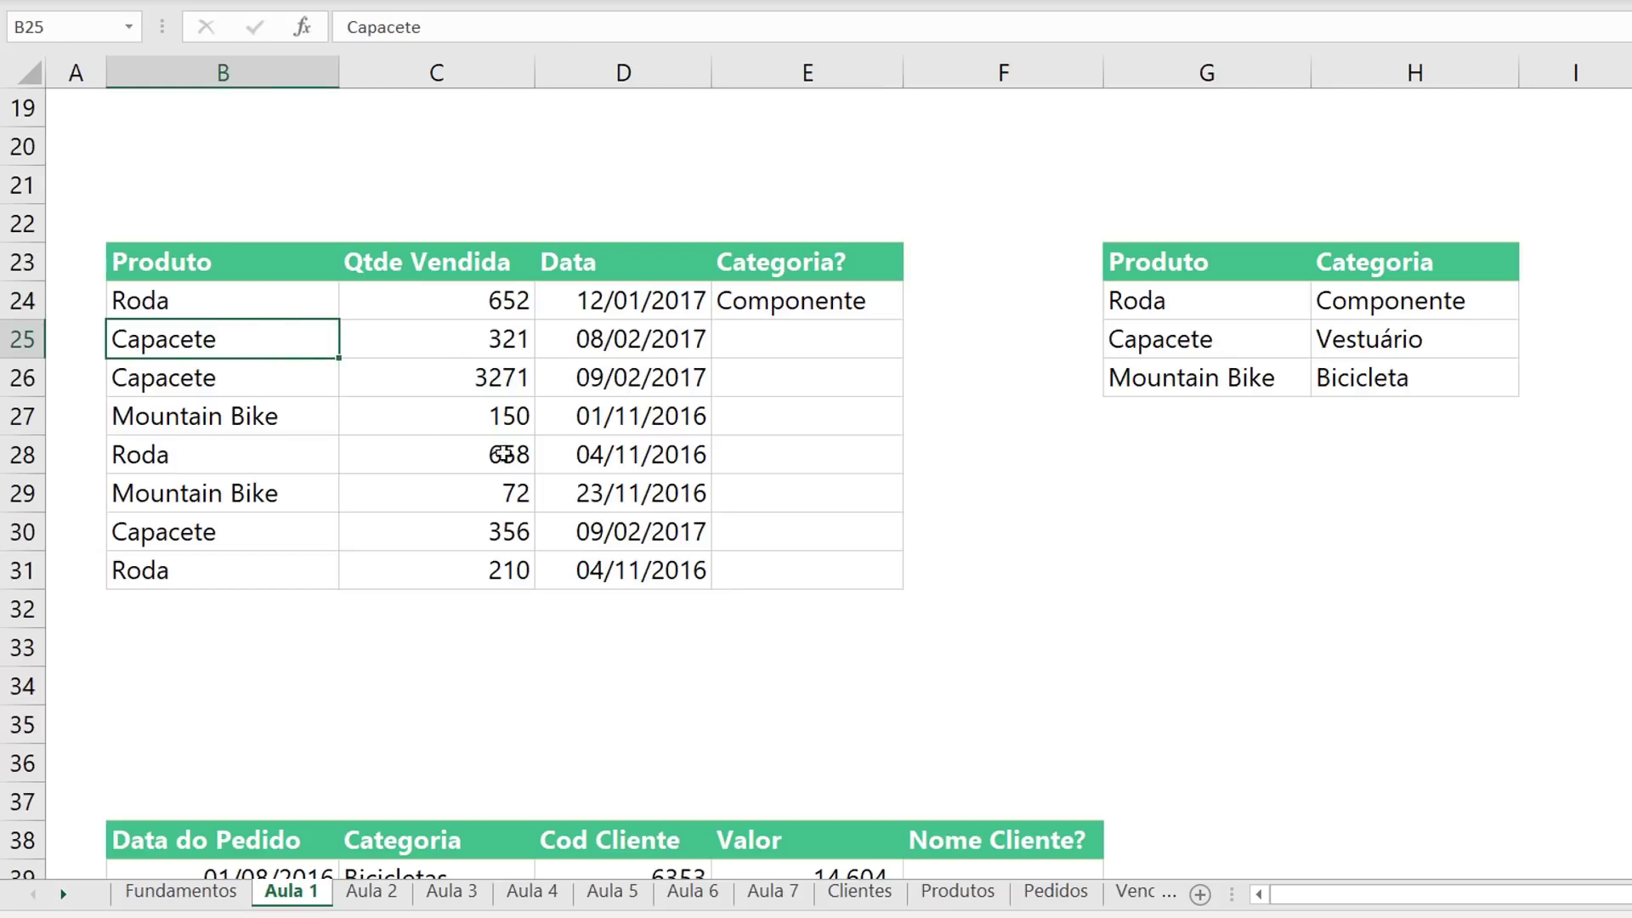
{"action": "left_click", "coordinate": [789, 354]}
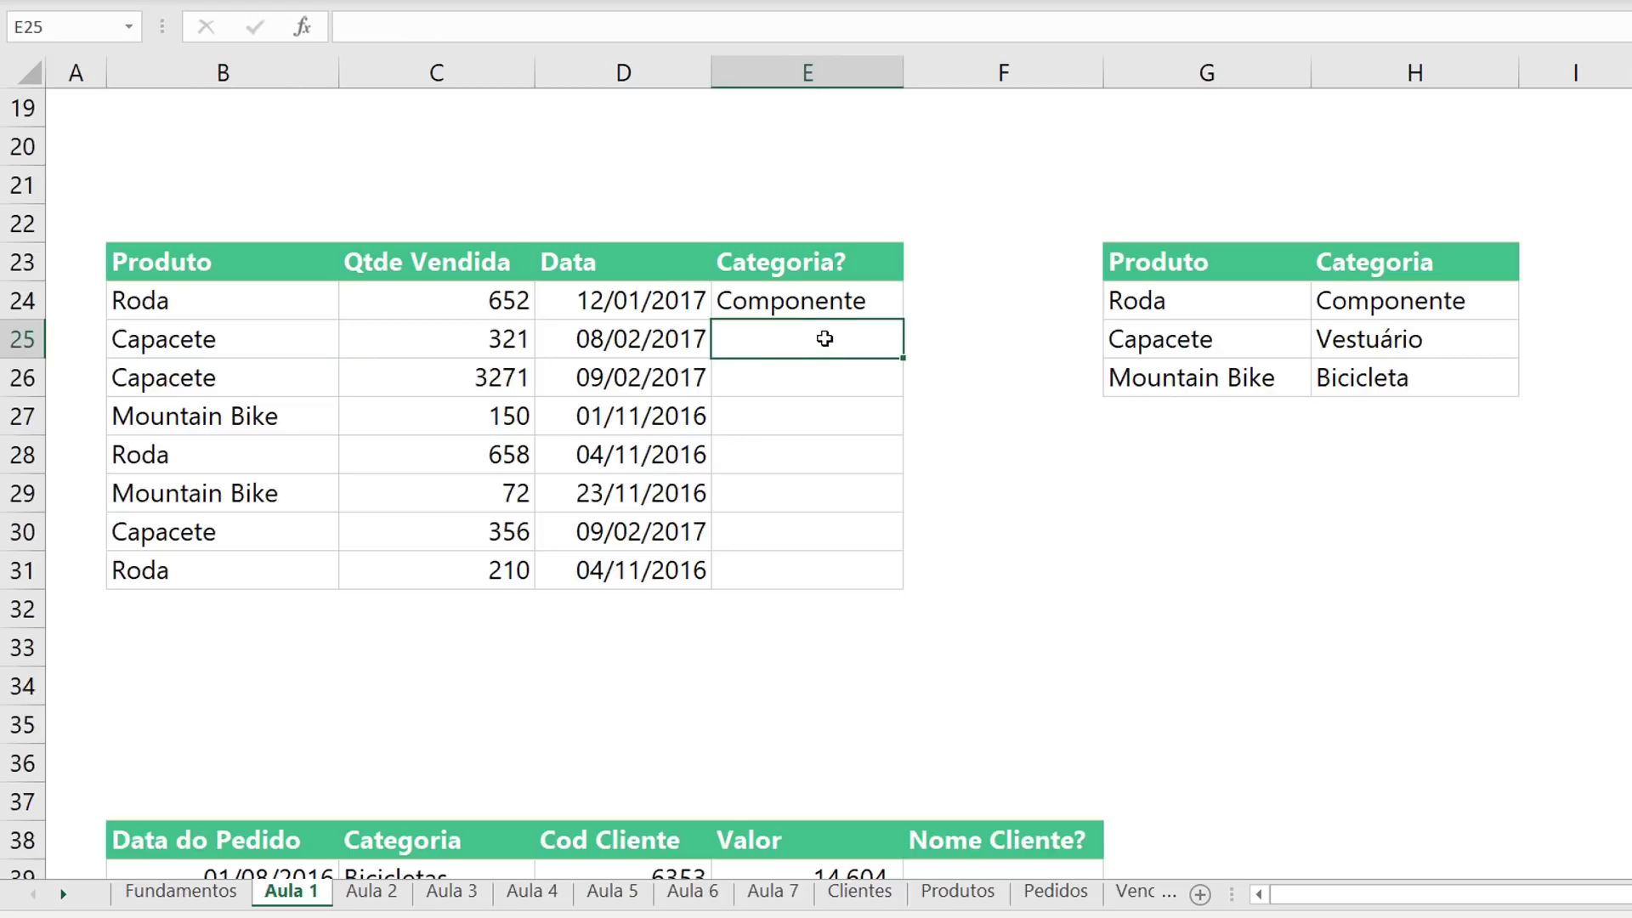
{"action": "left_click", "coordinate": [840, 307]}
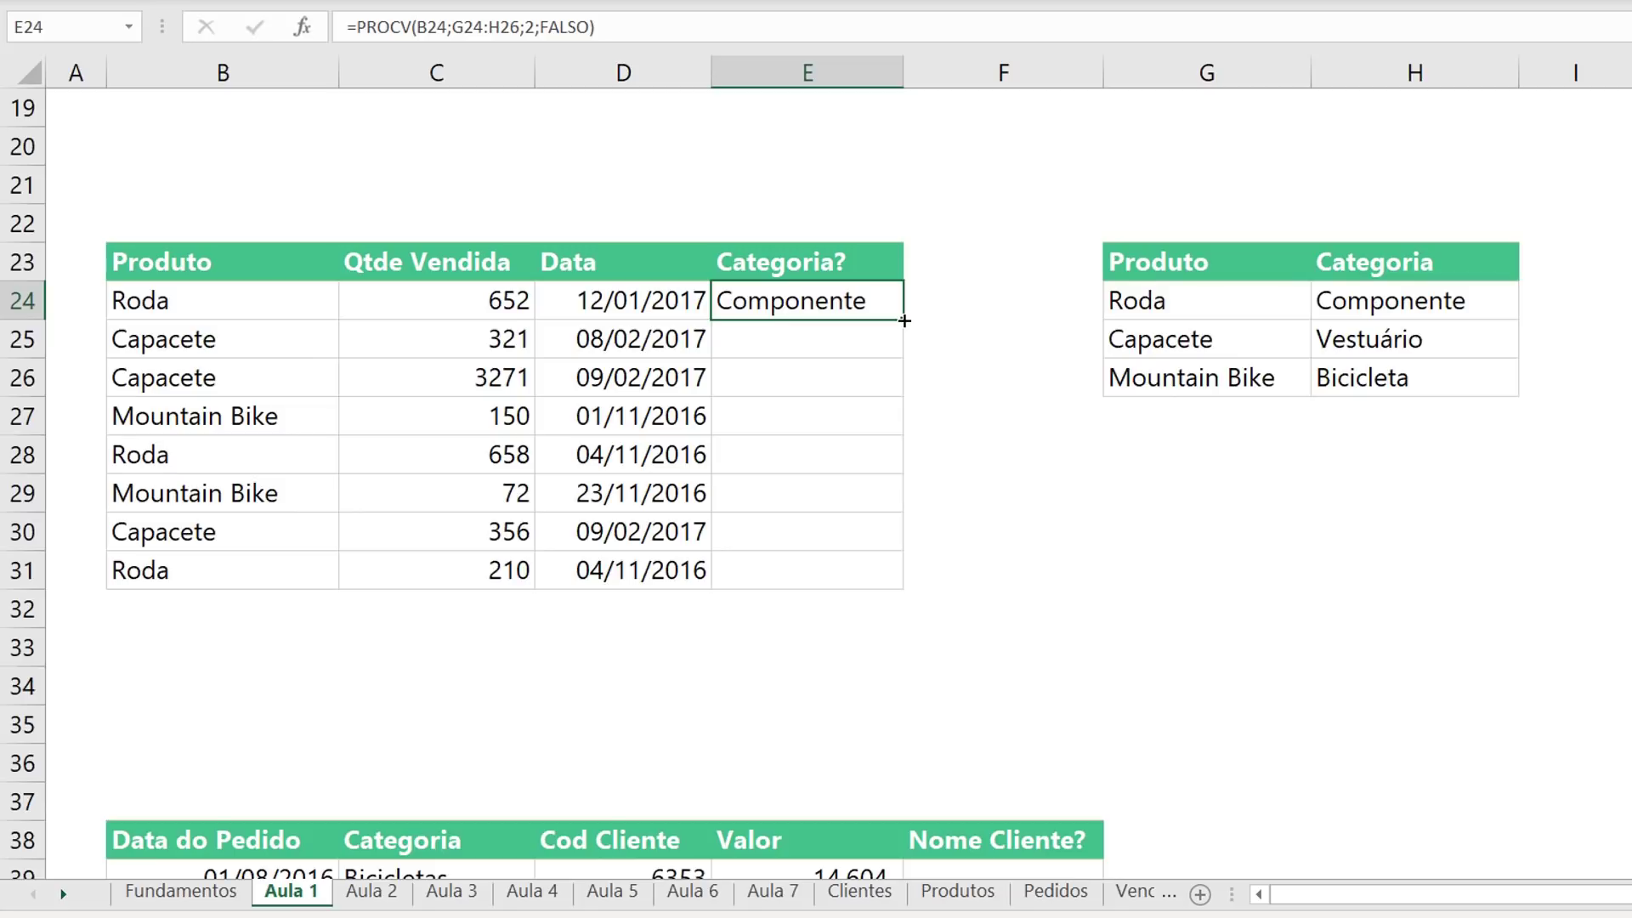
{"action": "left_click_drag", "start_coordinate": [904, 320], "coordinate": [896, 586]}
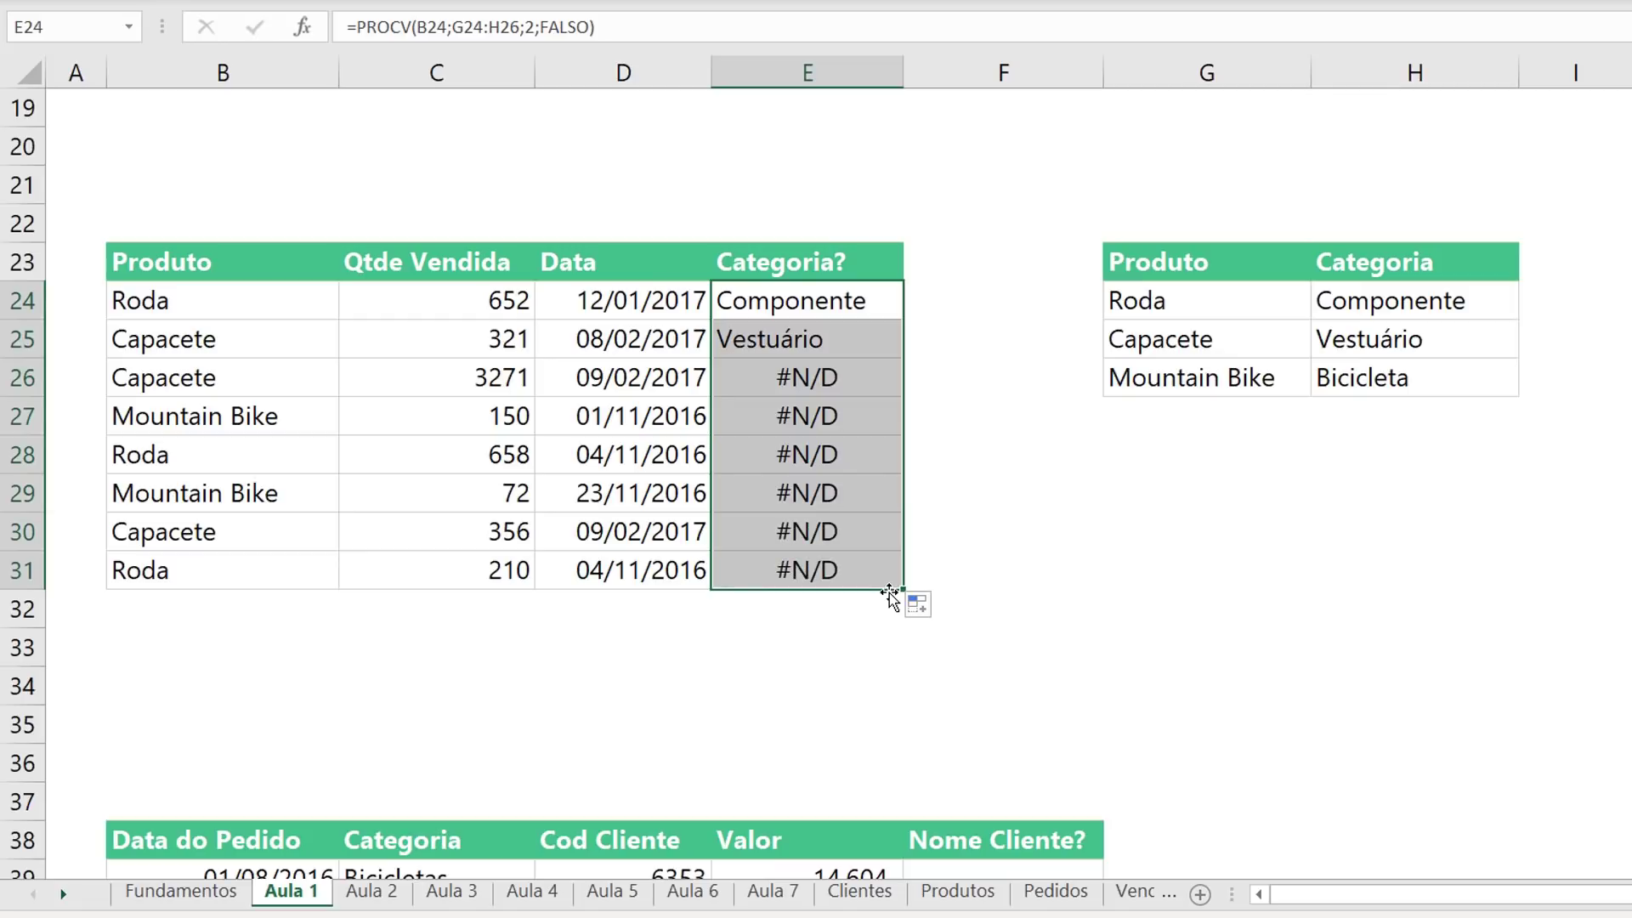
Inspect the copied formula in E25, checking which product cell its lookup value refers to
{"action": "left_click", "coordinate": [808, 339]}
{"action": "key", "text": "F2"}
{"action": "key", "text": "Return"}
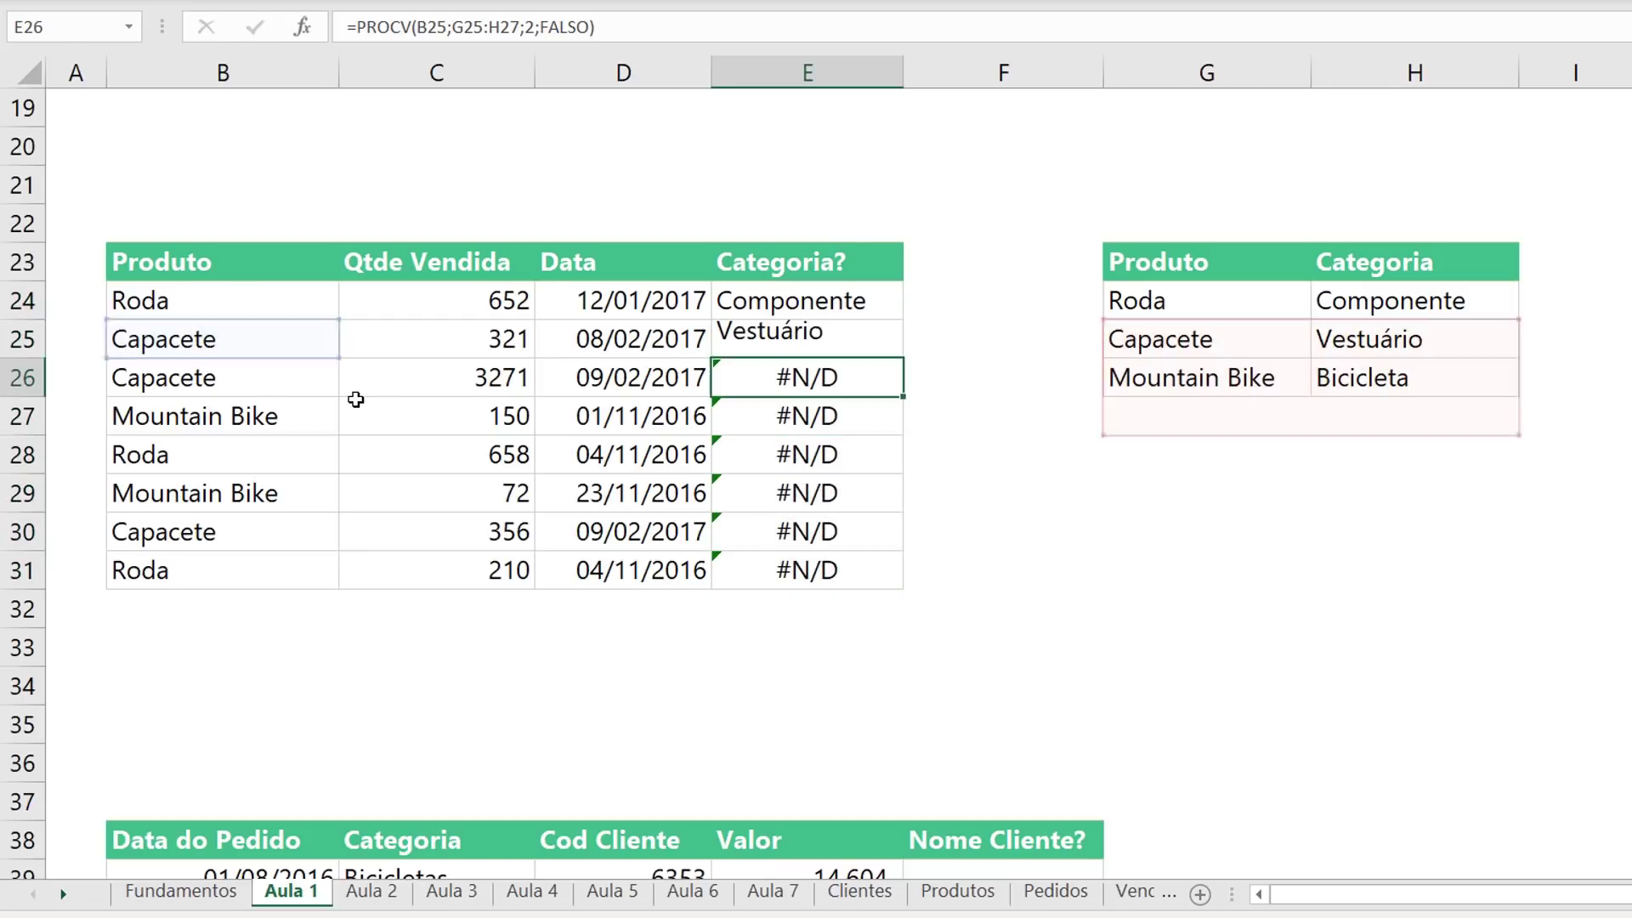
{"action": "left_click", "coordinate": [744, 340]}
{"action": "double_click", "coordinate": [744, 339]}
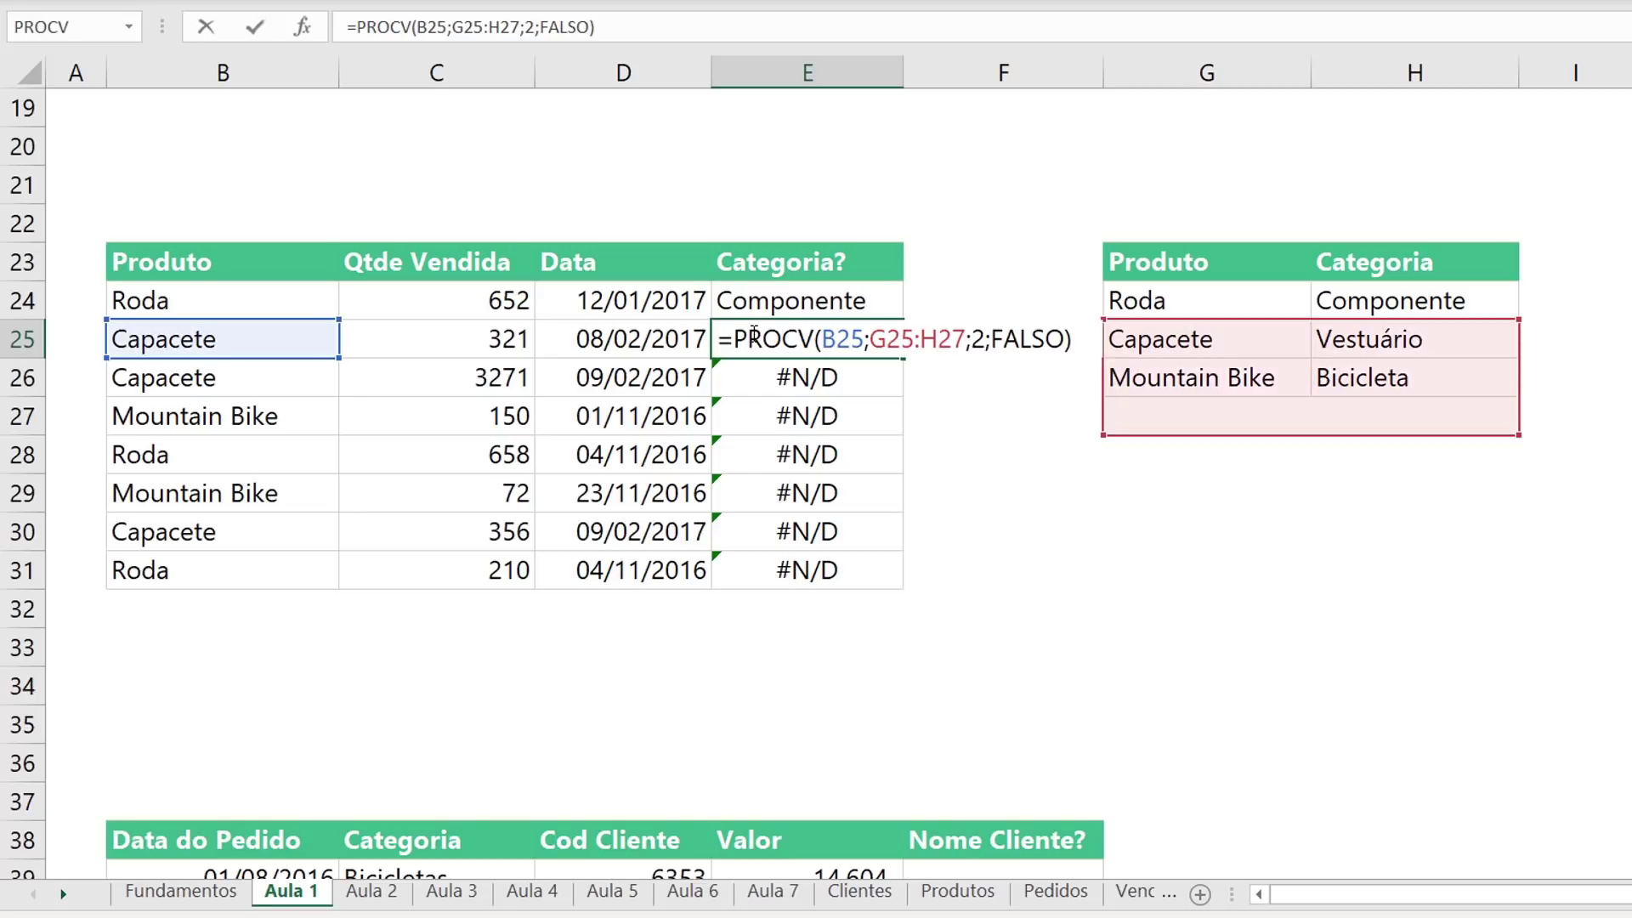
{"action": "left_click_drag", "start_coordinate": [865, 340], "coordinate": [820, 340]}
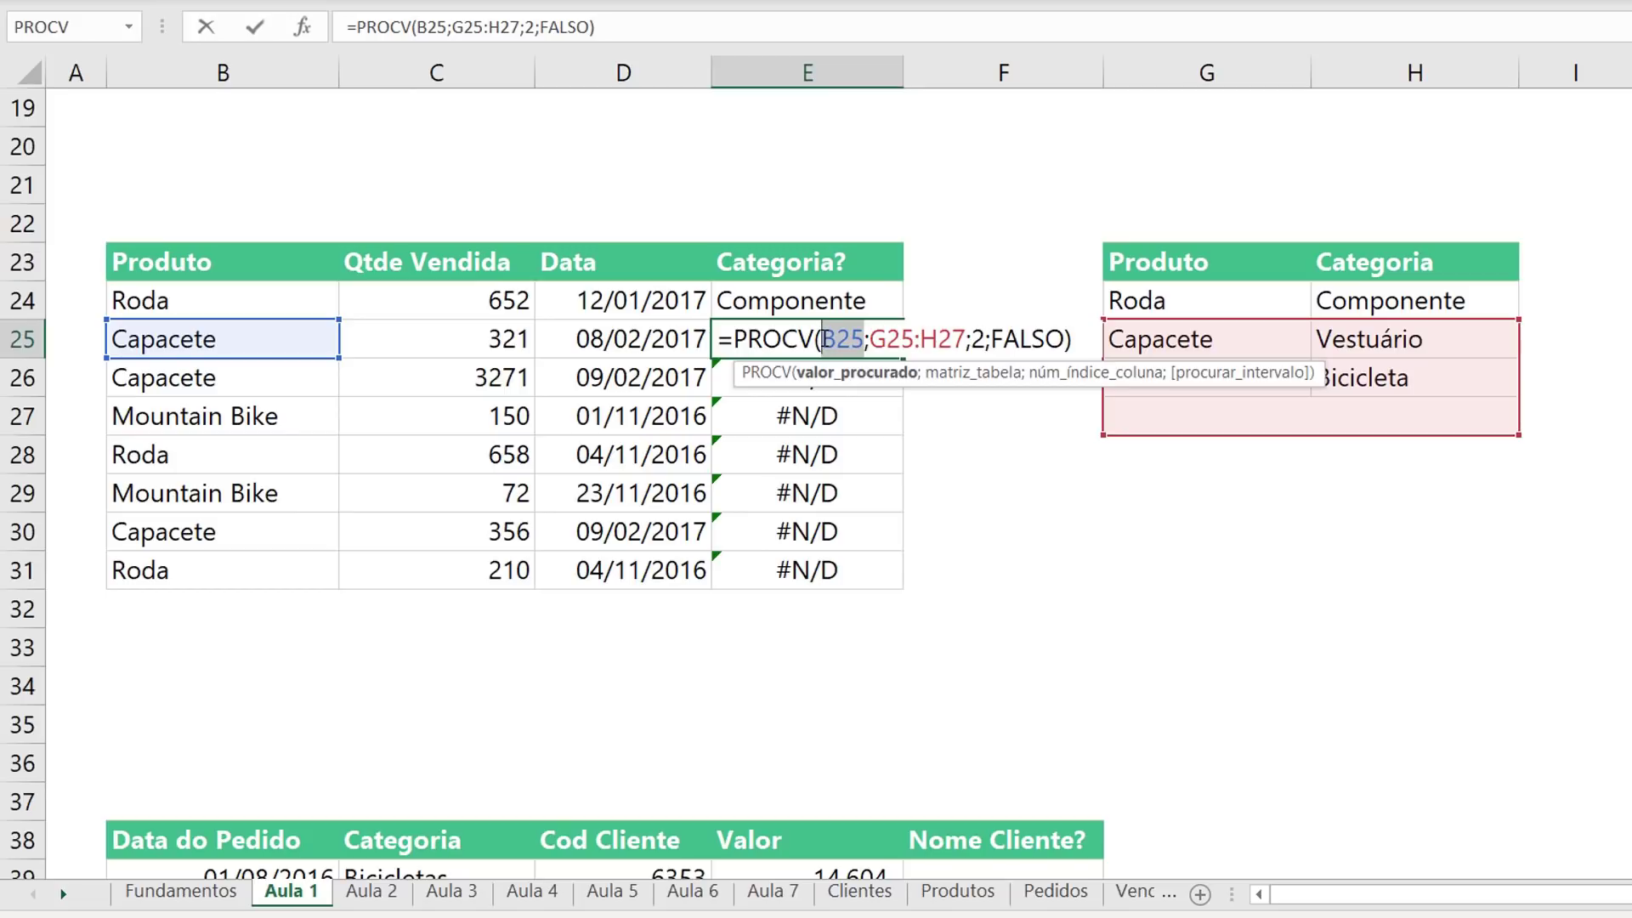
{"action": "key", "text": "Return"}
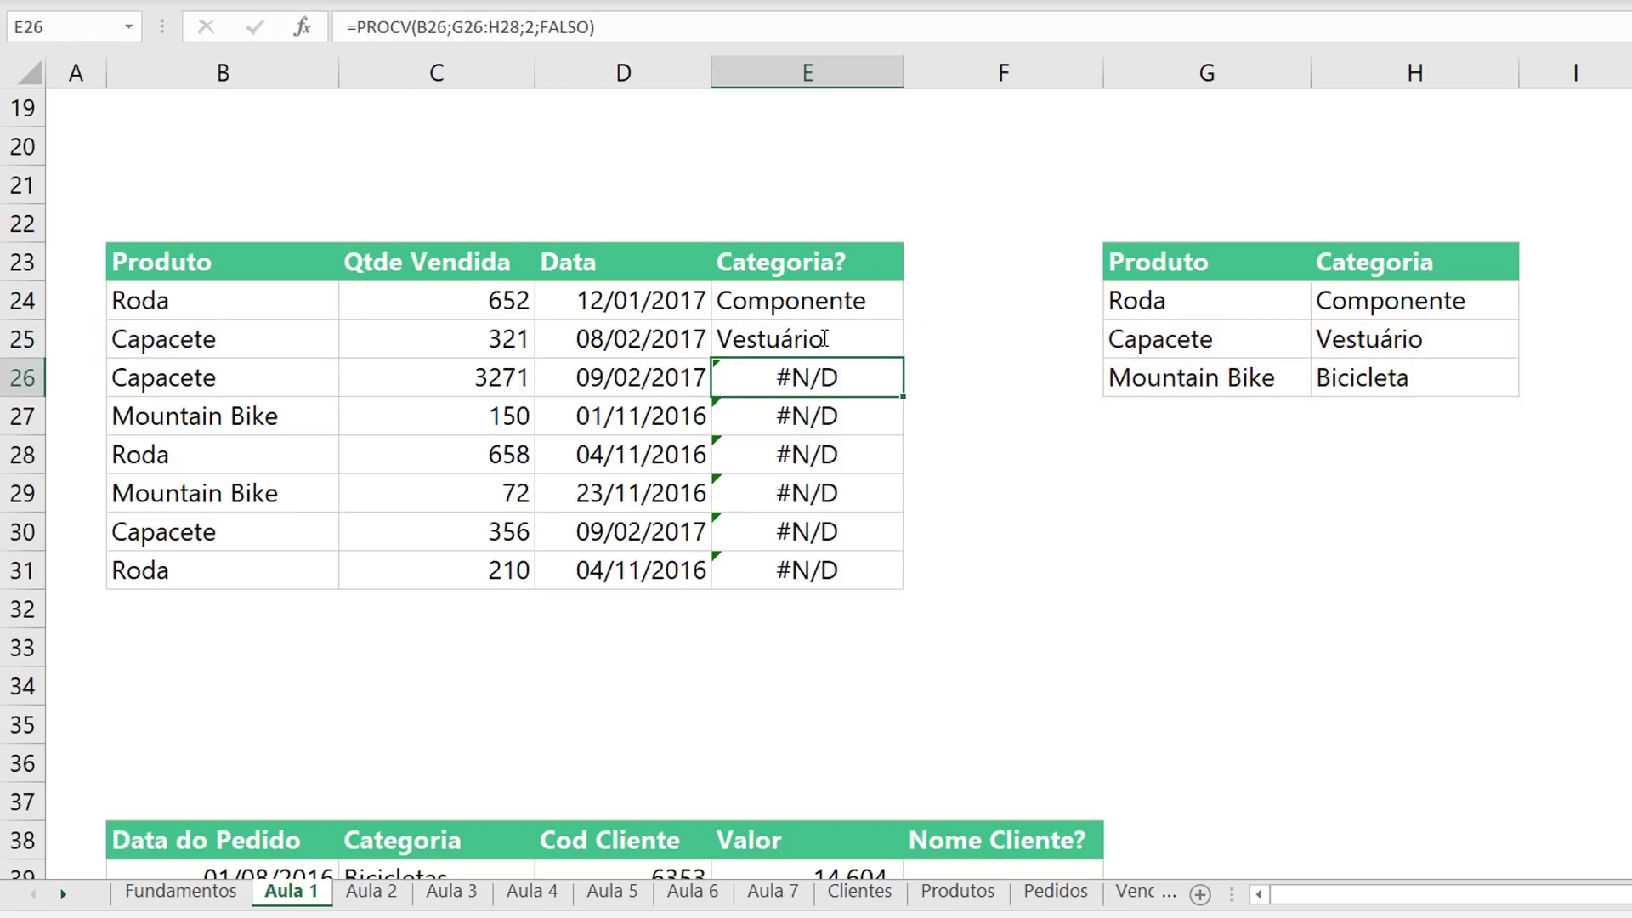
Compare the lookup value in E24's formula with E25's formula, and check E25's table array reference
{"action": "left_click", "coordinate": [843, 307]}
{"action": "double_click", "coordinate": [842, 307]}
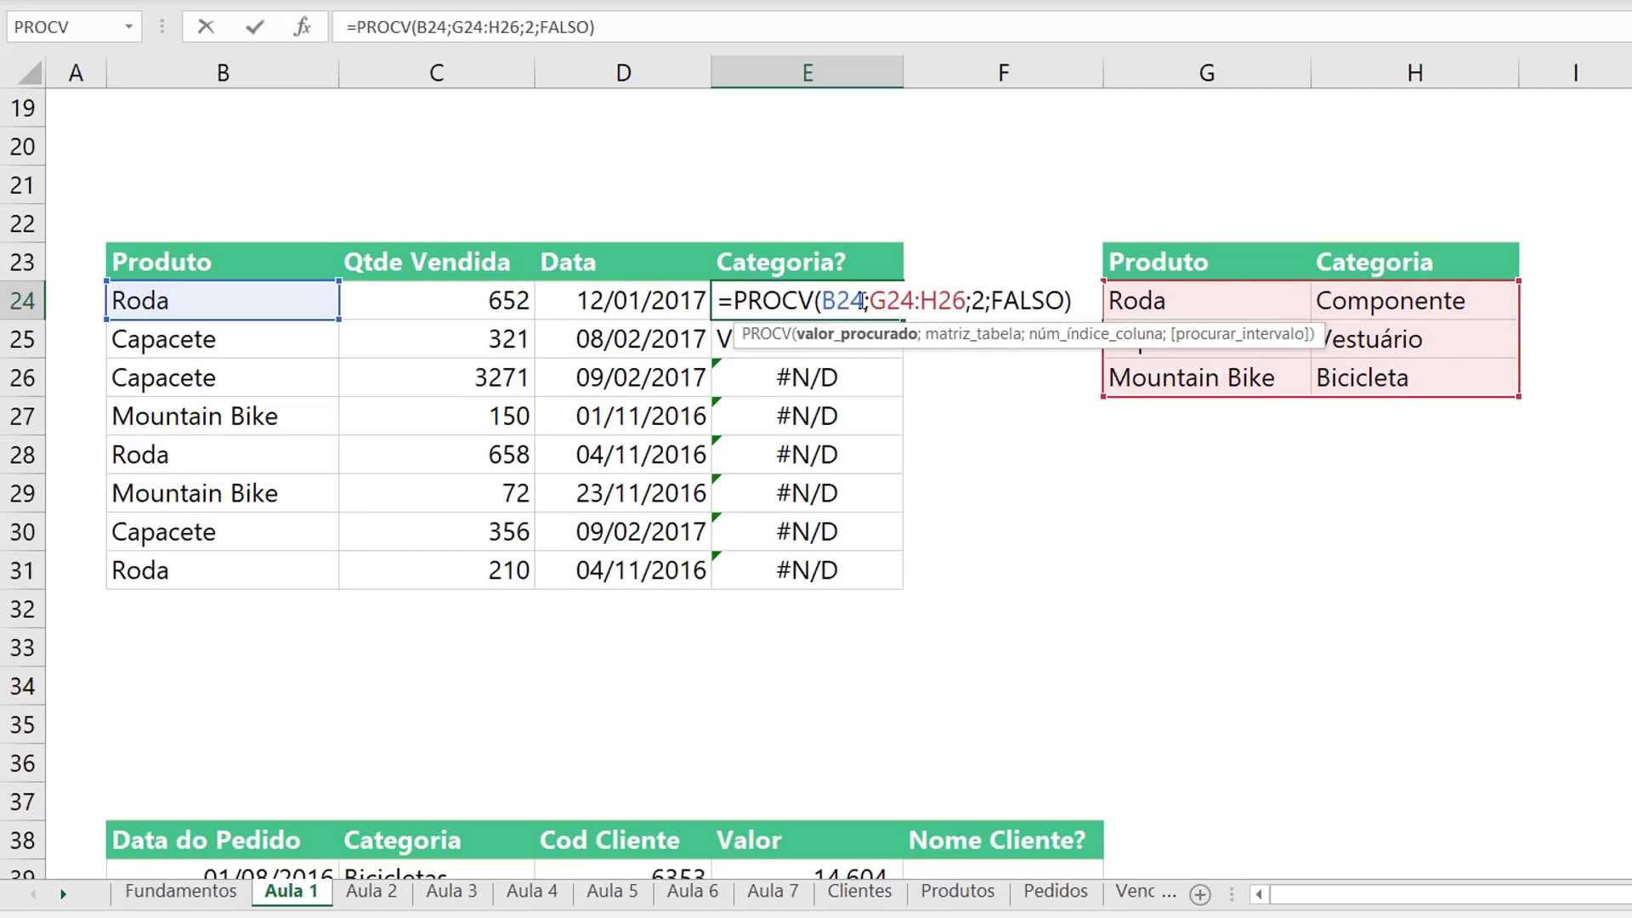
{"action": "left_click_drag", "start_coordinate": [862, 301], "coordinate": [821, 305]}
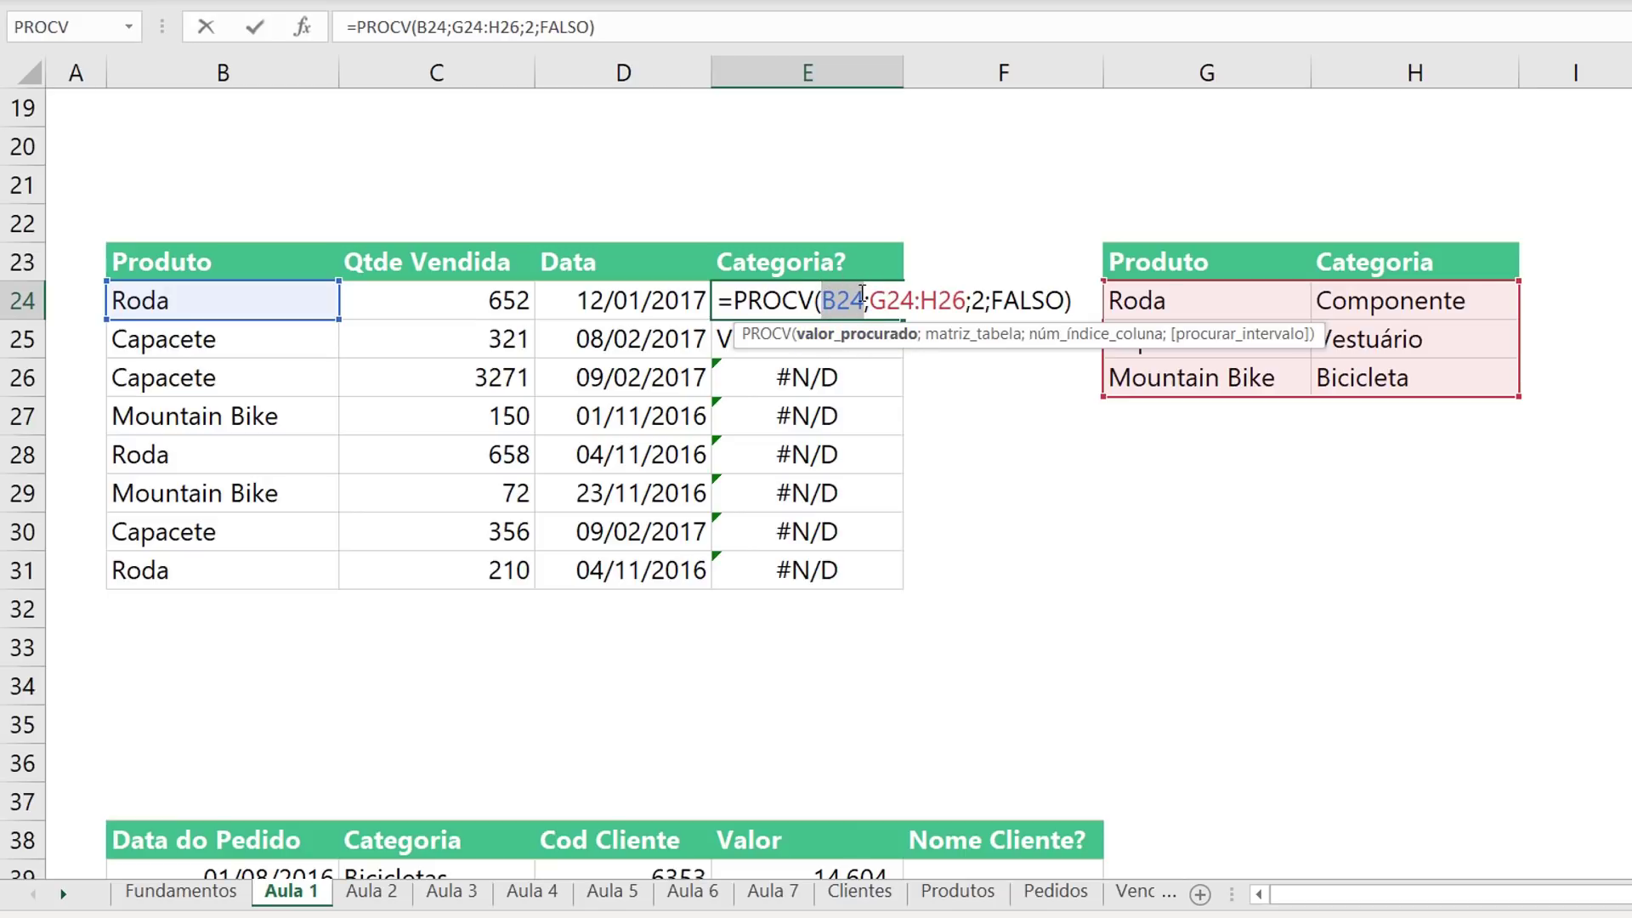
{"action": "key", "text": "Escape"}
{"action": "left_click", "coordinate": [866, 340]}
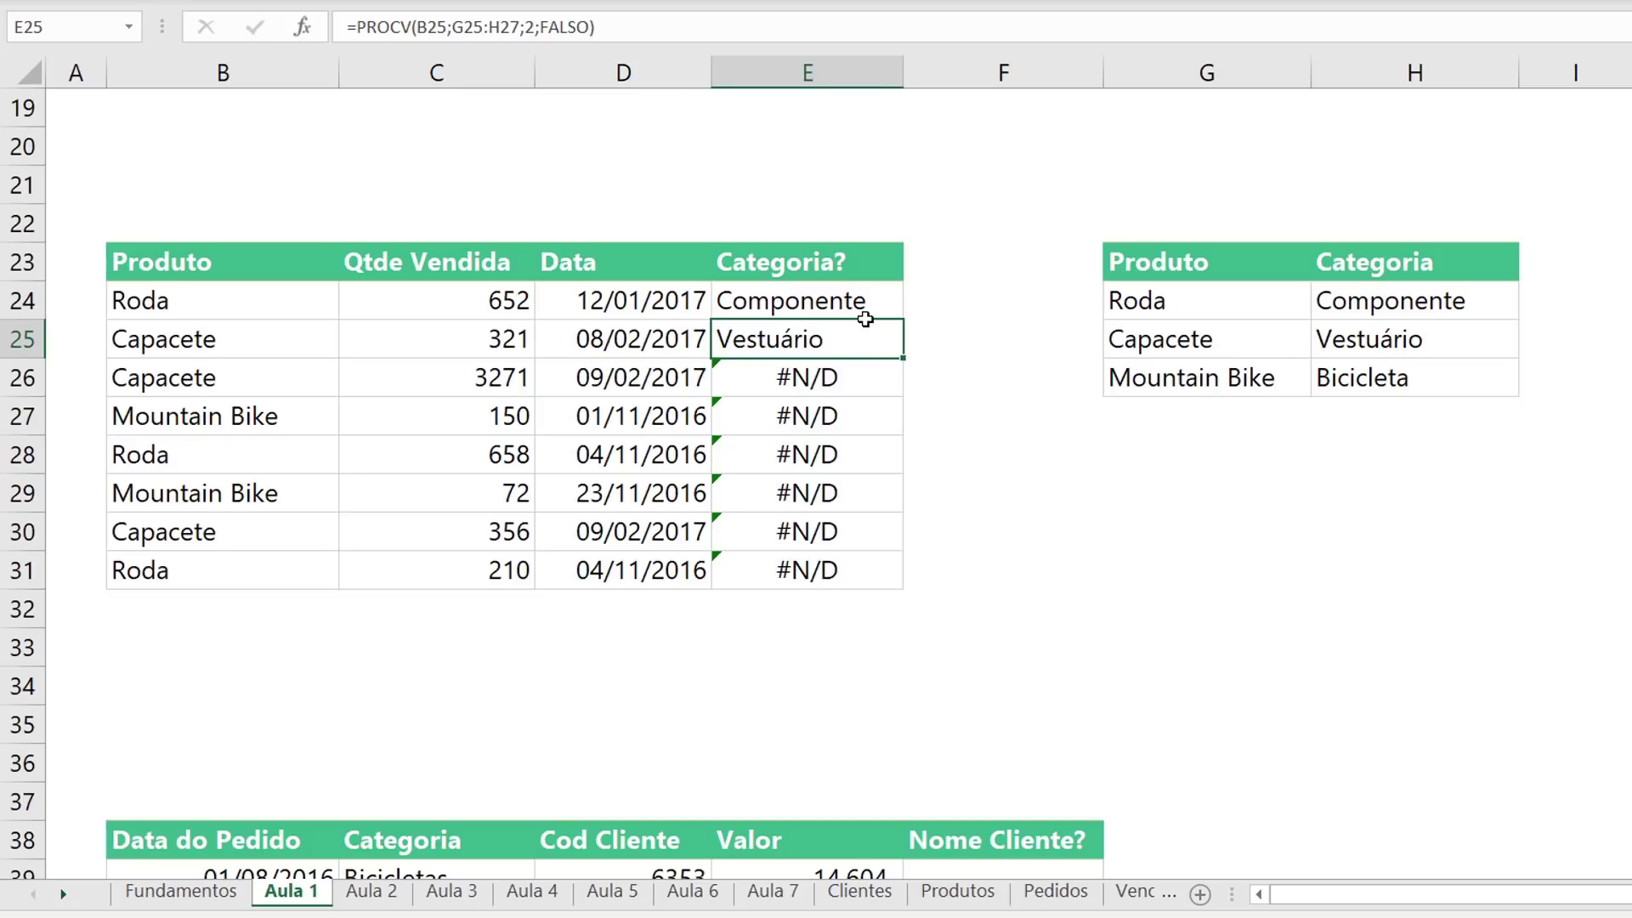
{"action": "double_click", "coordinate": [867, 340]}
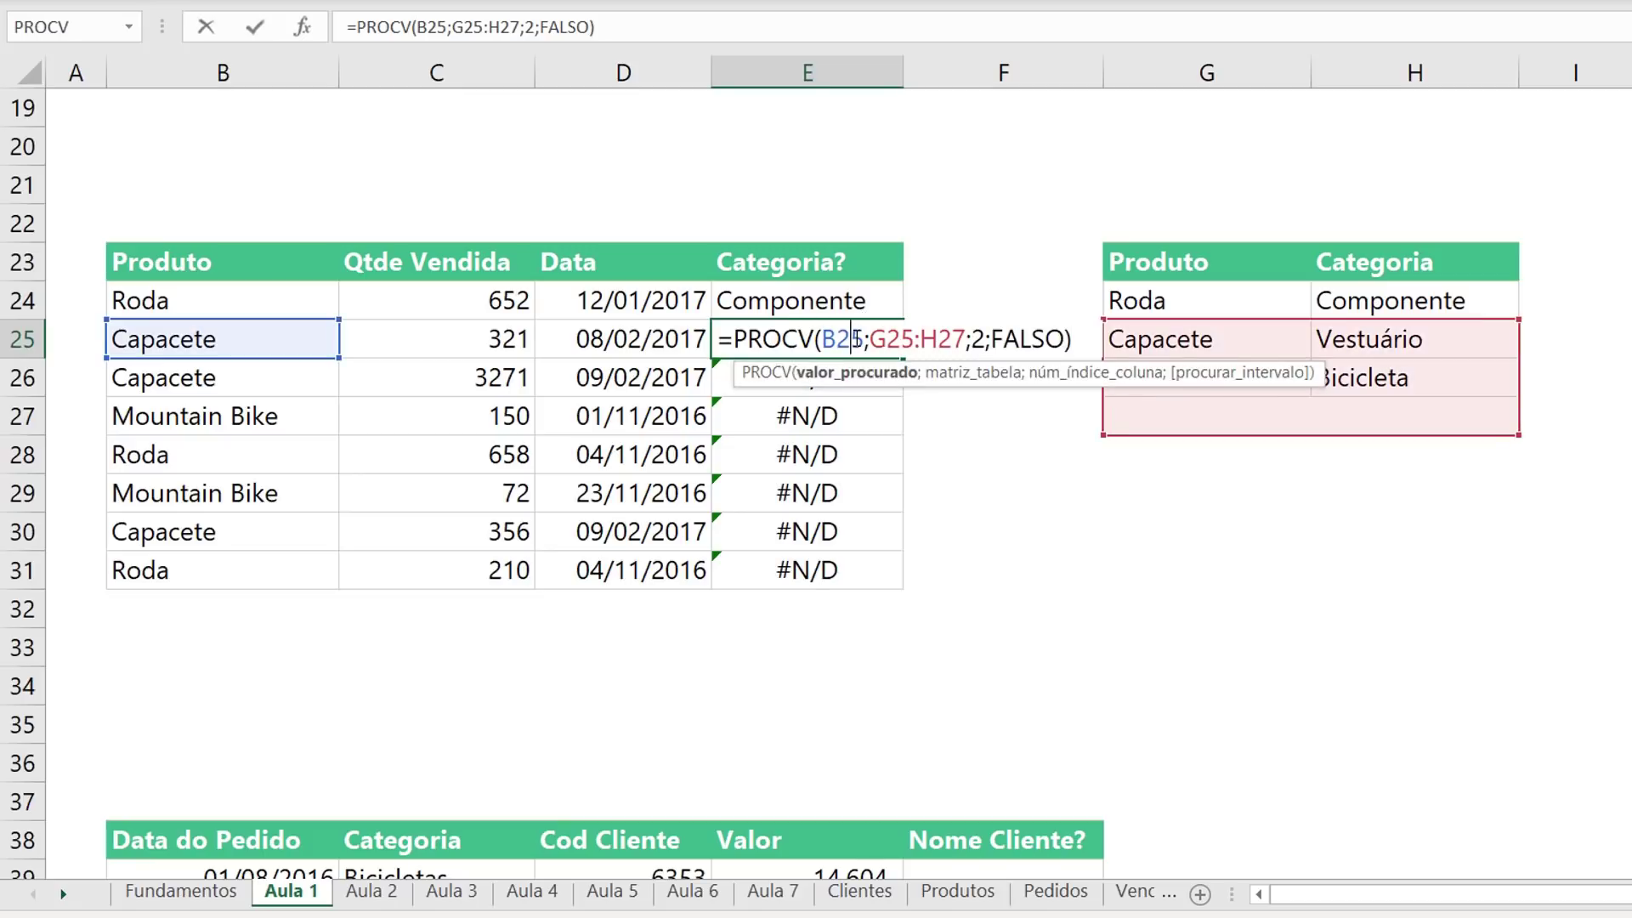
{"action": "left_click_drag", "start_coordinate": [867, 341], "coordinate": [969, 346]}
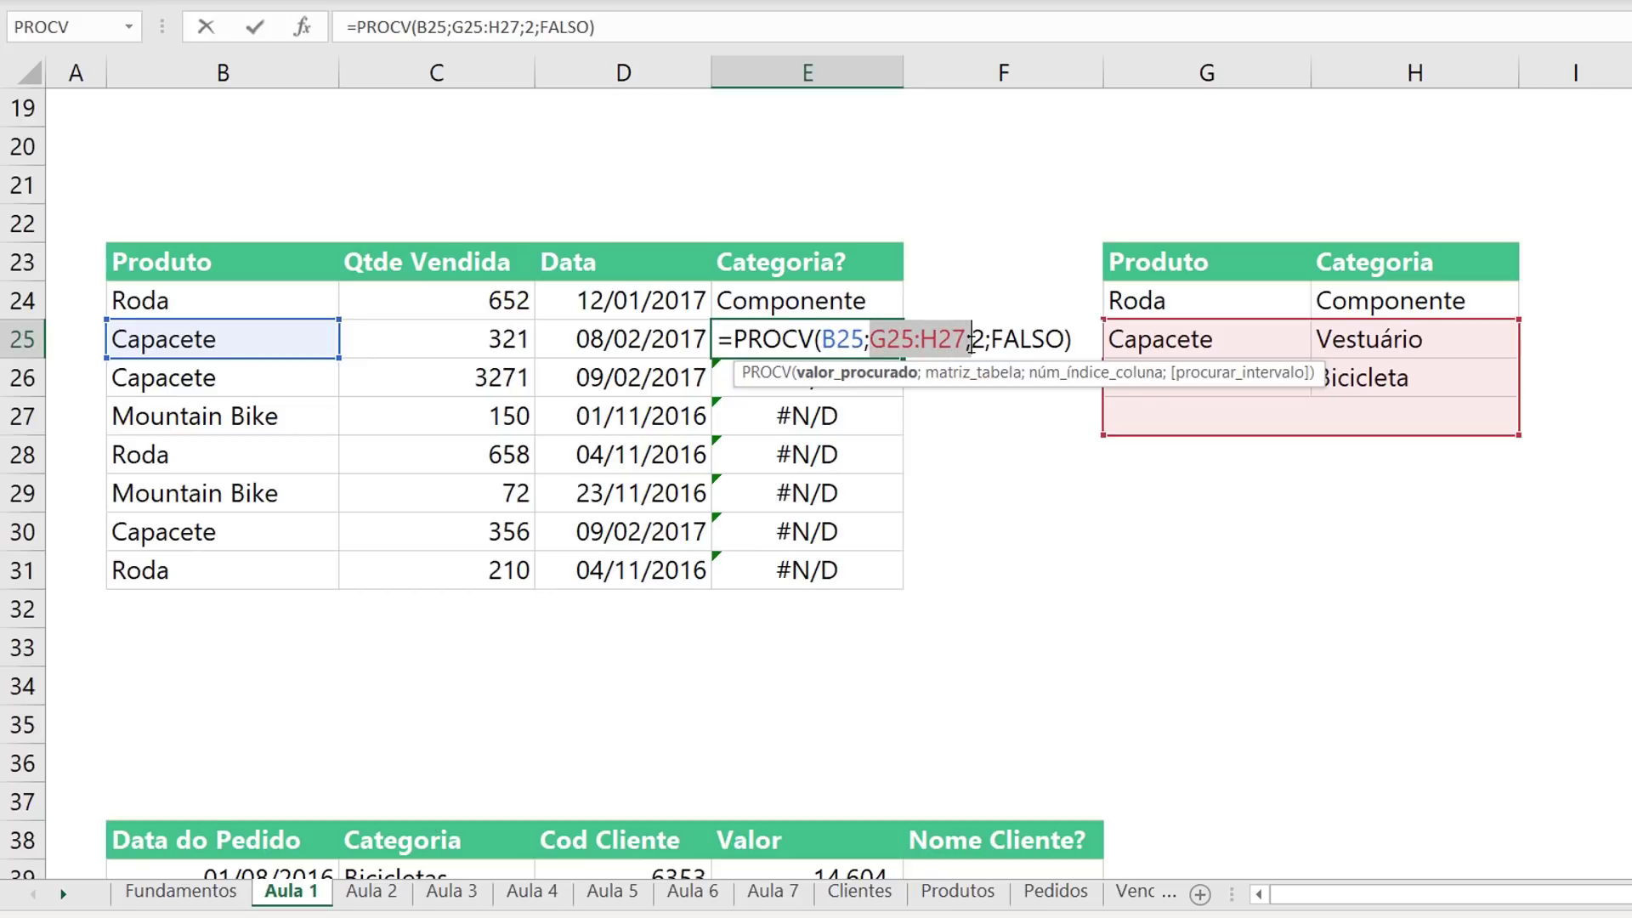
{"action": "key", "text": "Return"}
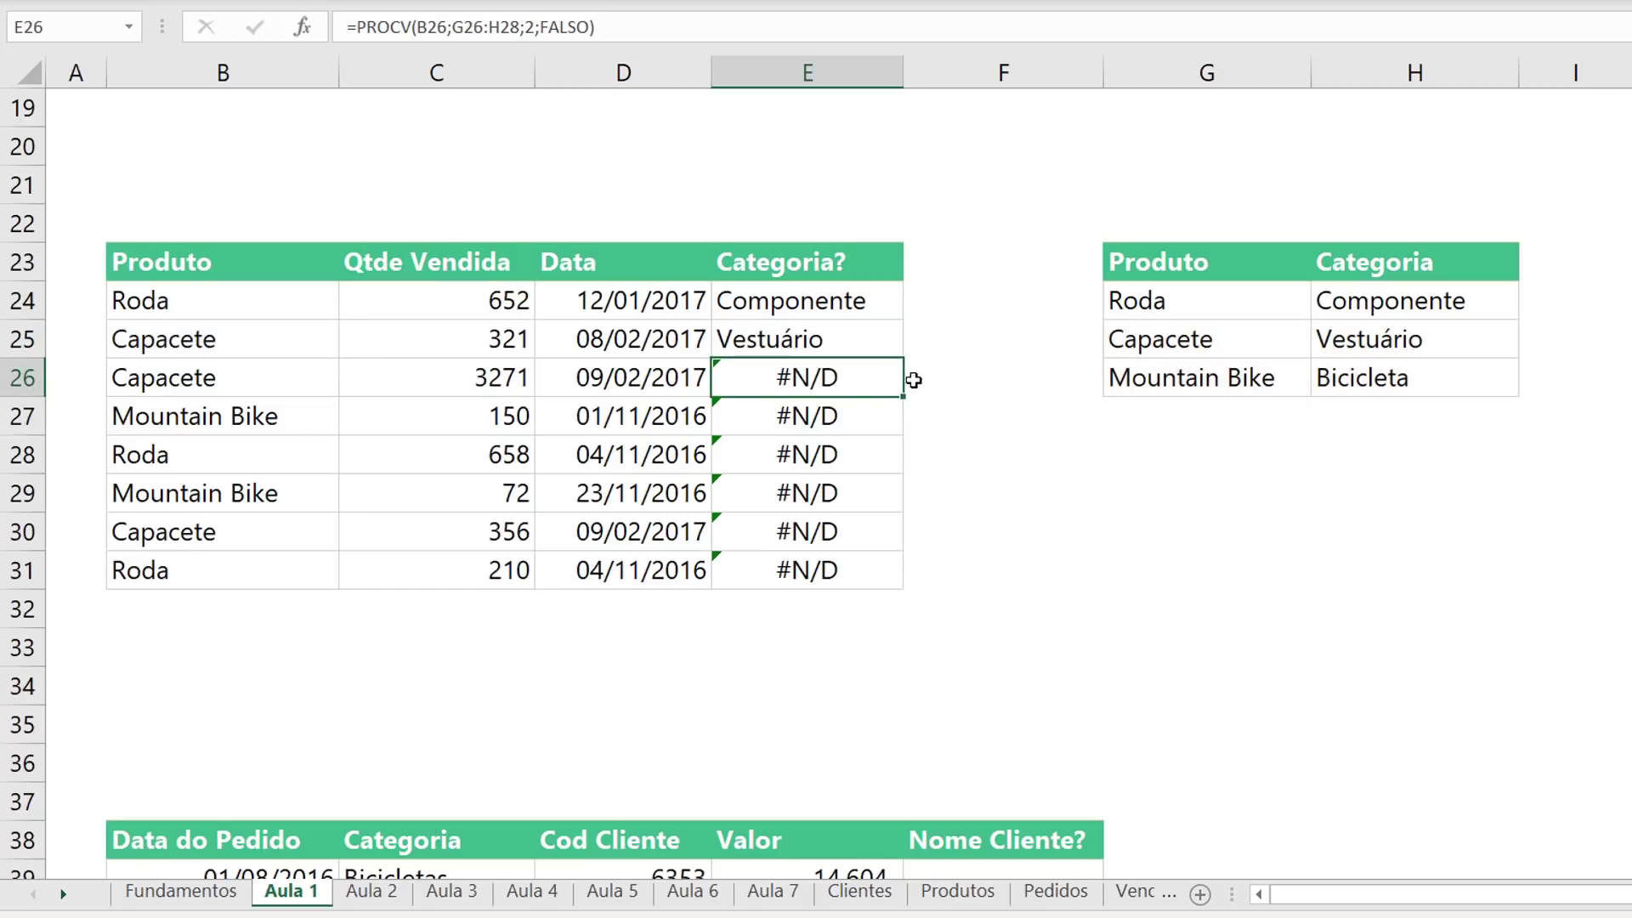
Move the table array of the PROCV formulas in E26 and E27 back to G24:H26
{"action": "double_click", "coordinate": [854, 373]}
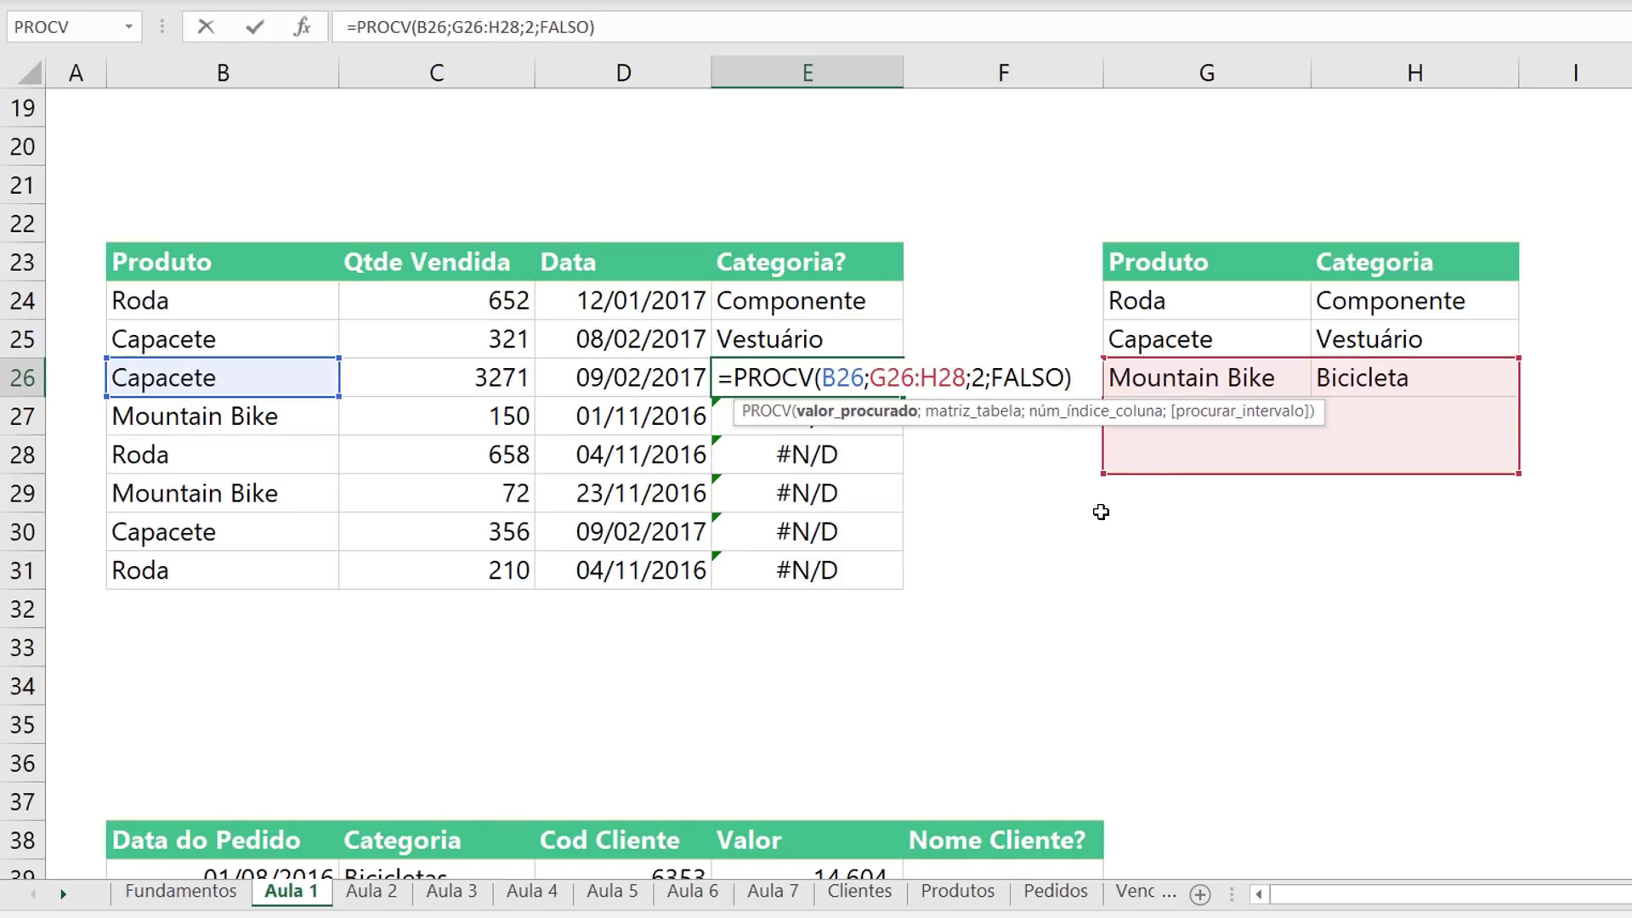
{"action": "left_click_drag", "start_coordinate": [1140, 434], "coordinate": [1146, 377]}
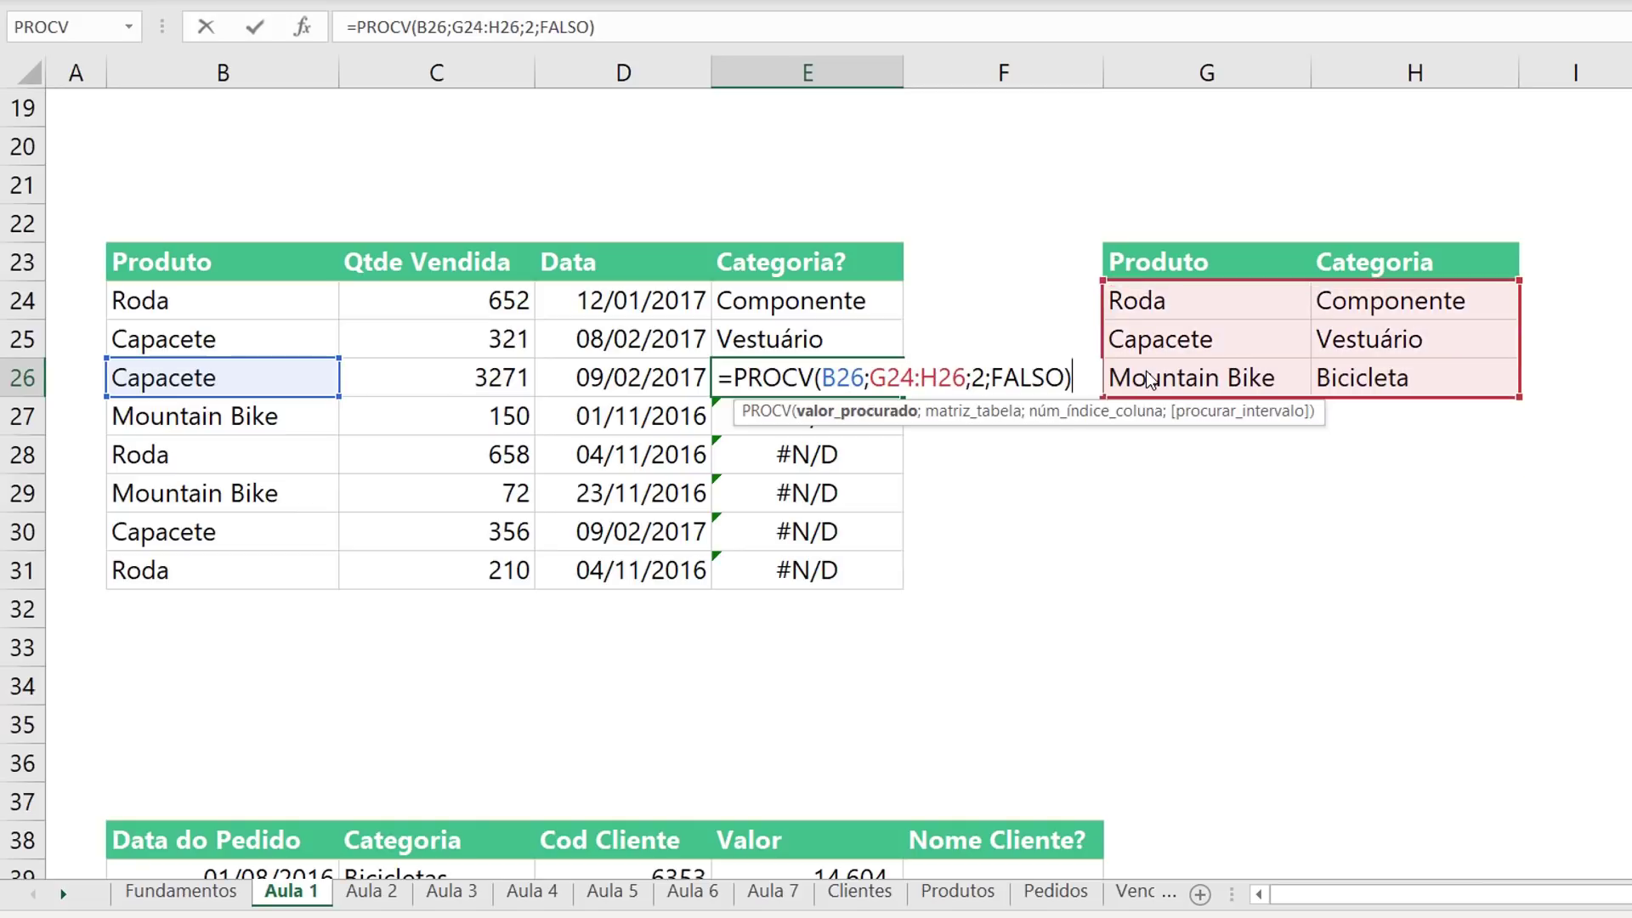
{"action": "key", "text": "Return"}
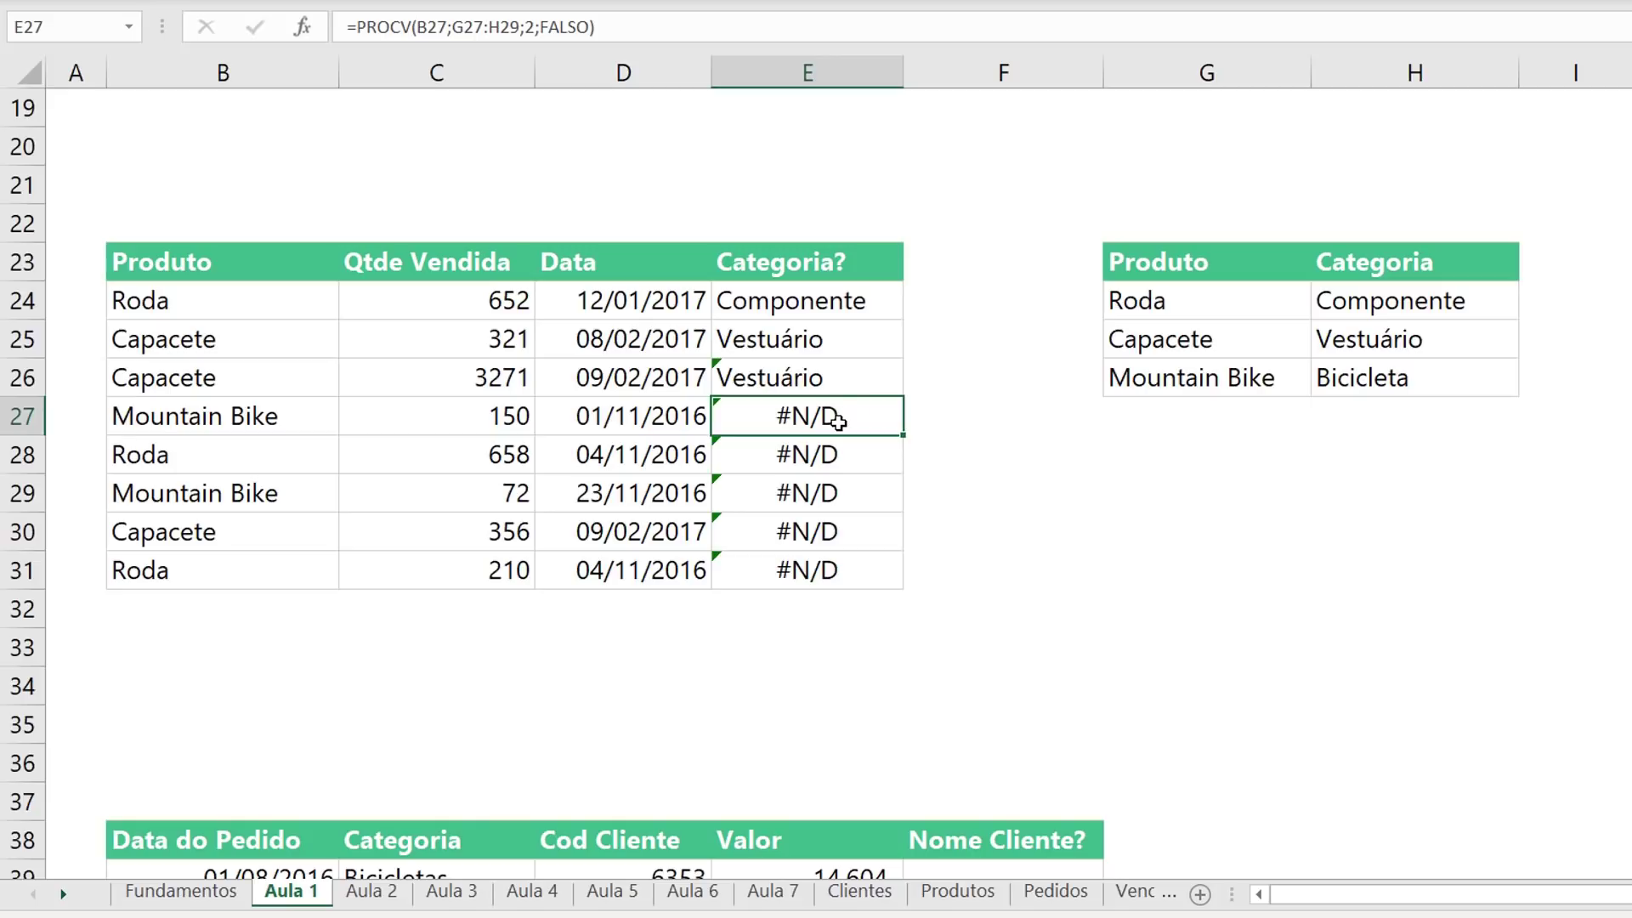
{"action": "double_click", "coordinate": [839, 416]}
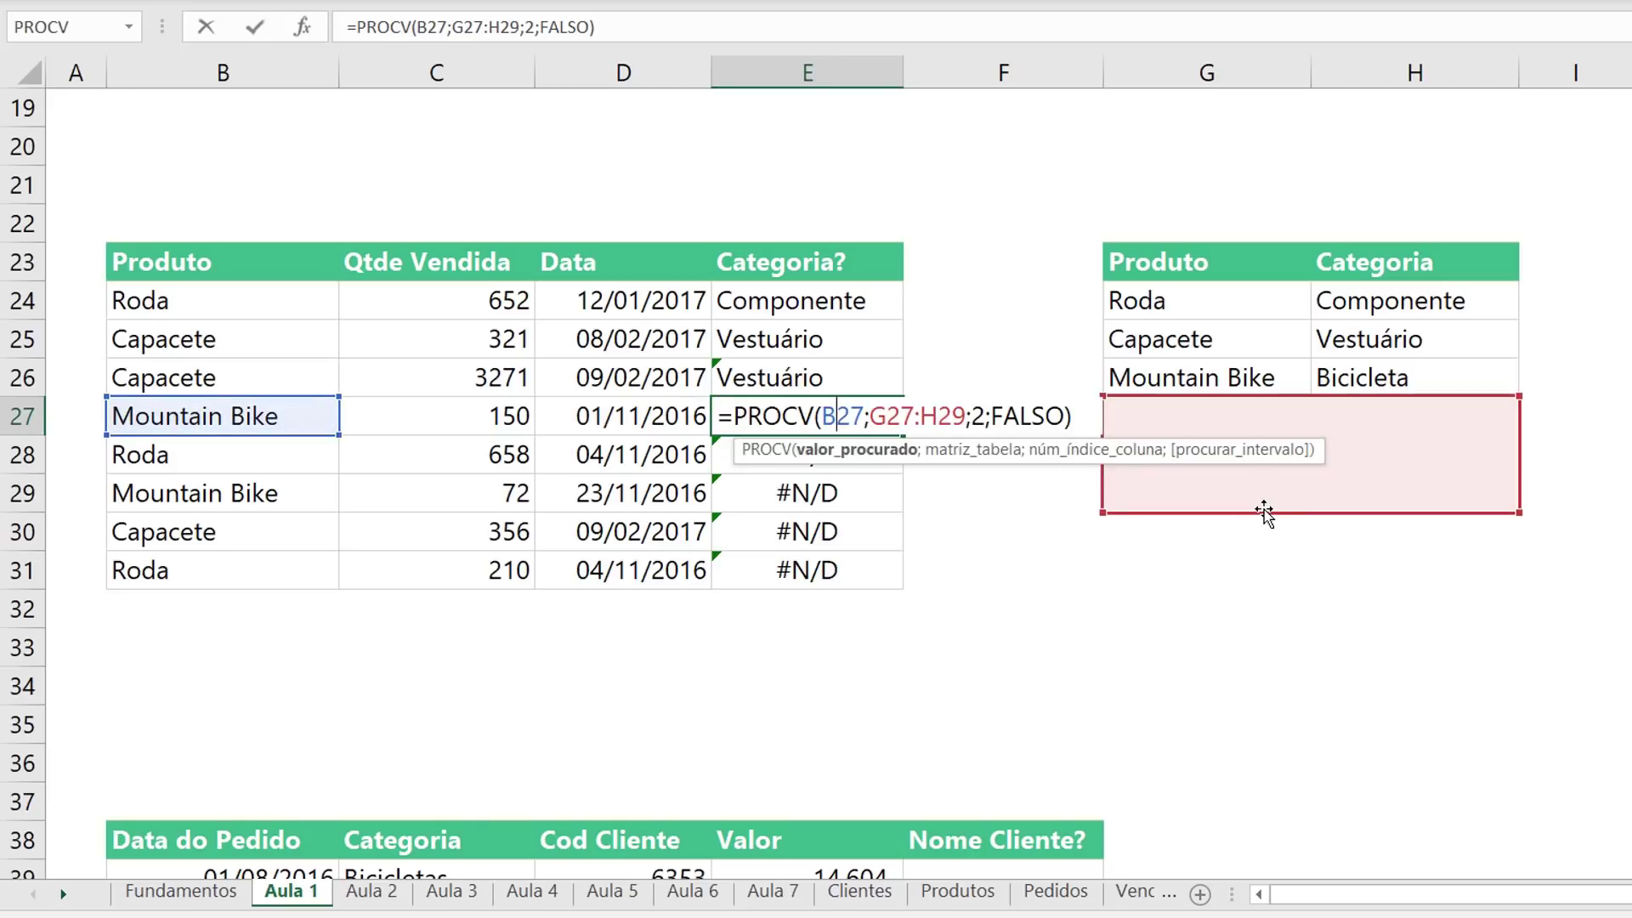
{"action": "left_click_drag", "start_coordinate": [1268, 486], "coordinate": [1256, 401]}
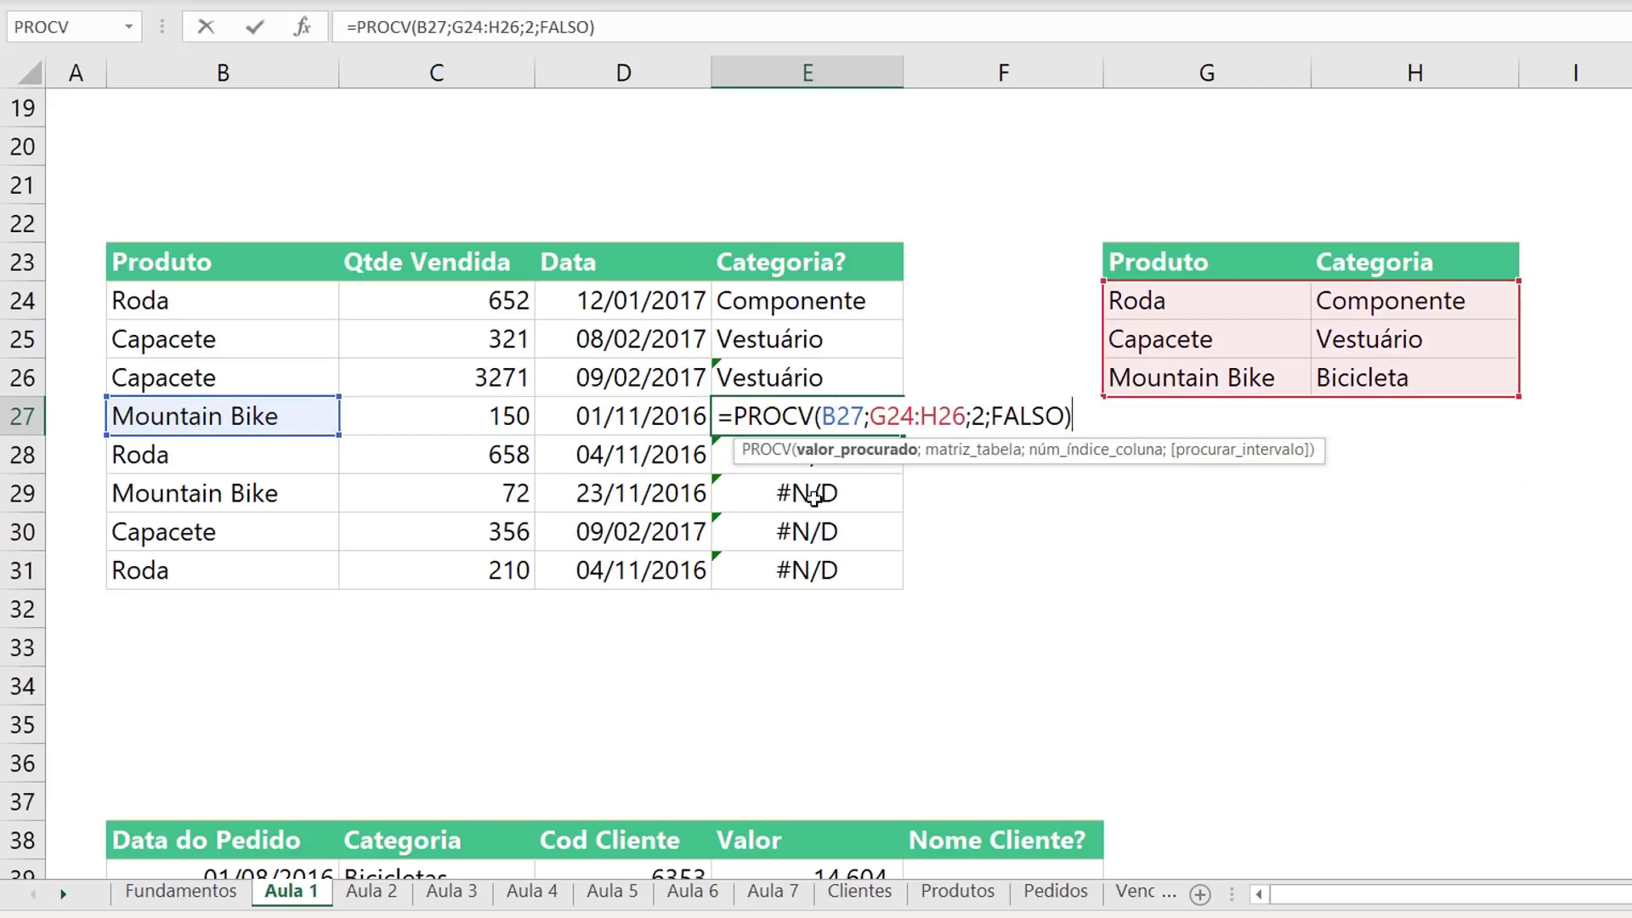
{"action": "key", "text": "Return"}
Examine the table array reference in the formula of E28 and leave the formula unedited
{"action": "double_click", "coordinate": [798, 437]}
{"action": "double_click", "coordinate": [795, 455]}
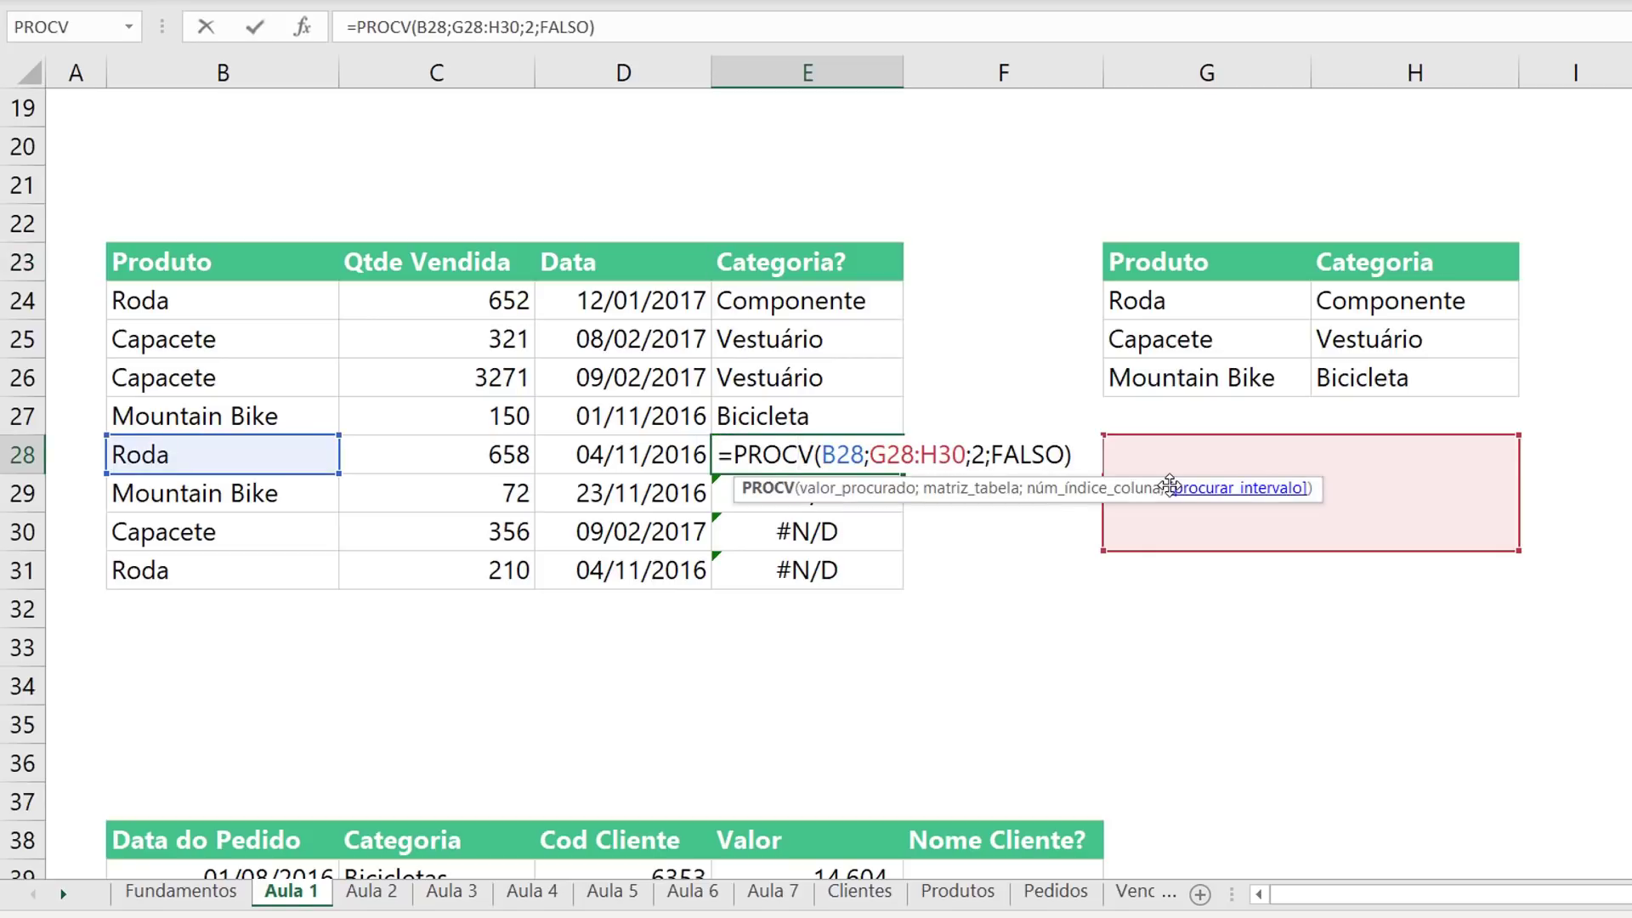
{"action": "left_click_drag", "start_coordinate": [965, 457], "coordinate": [867, 459]}
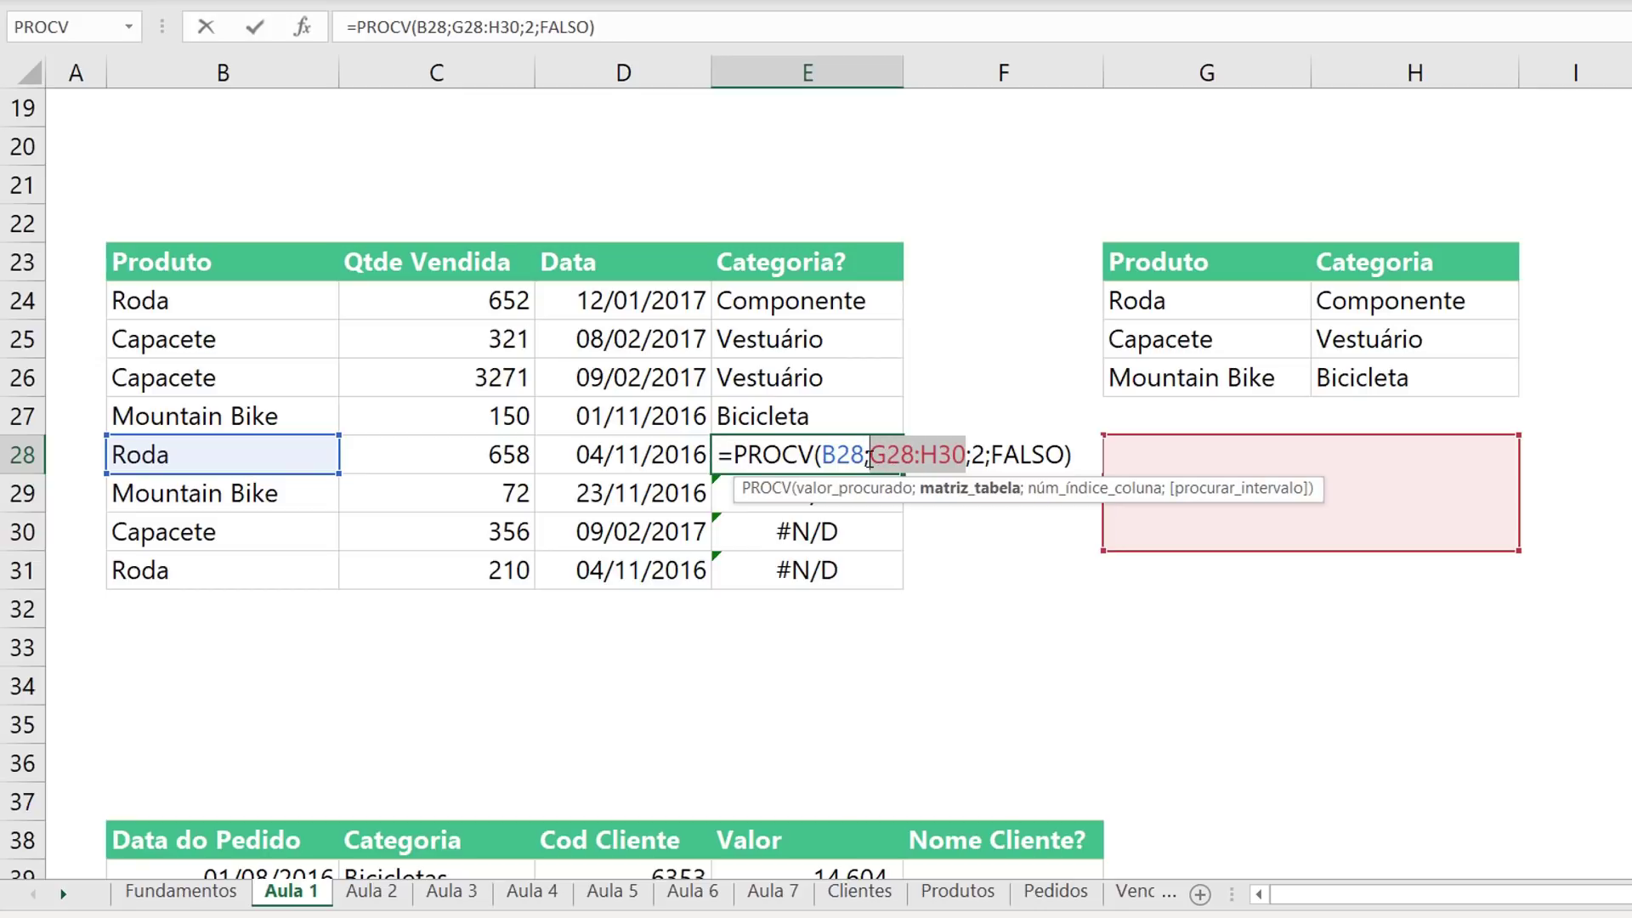
{"action": "key", "text": "Escape"}
Undo the table array corrections in E26 and E27 and the formula fill over E25:E31
{"action": "key", "text": "Up"}
{"action": "key", "text": "Up"}
{"action": "key", "text": "Up"}
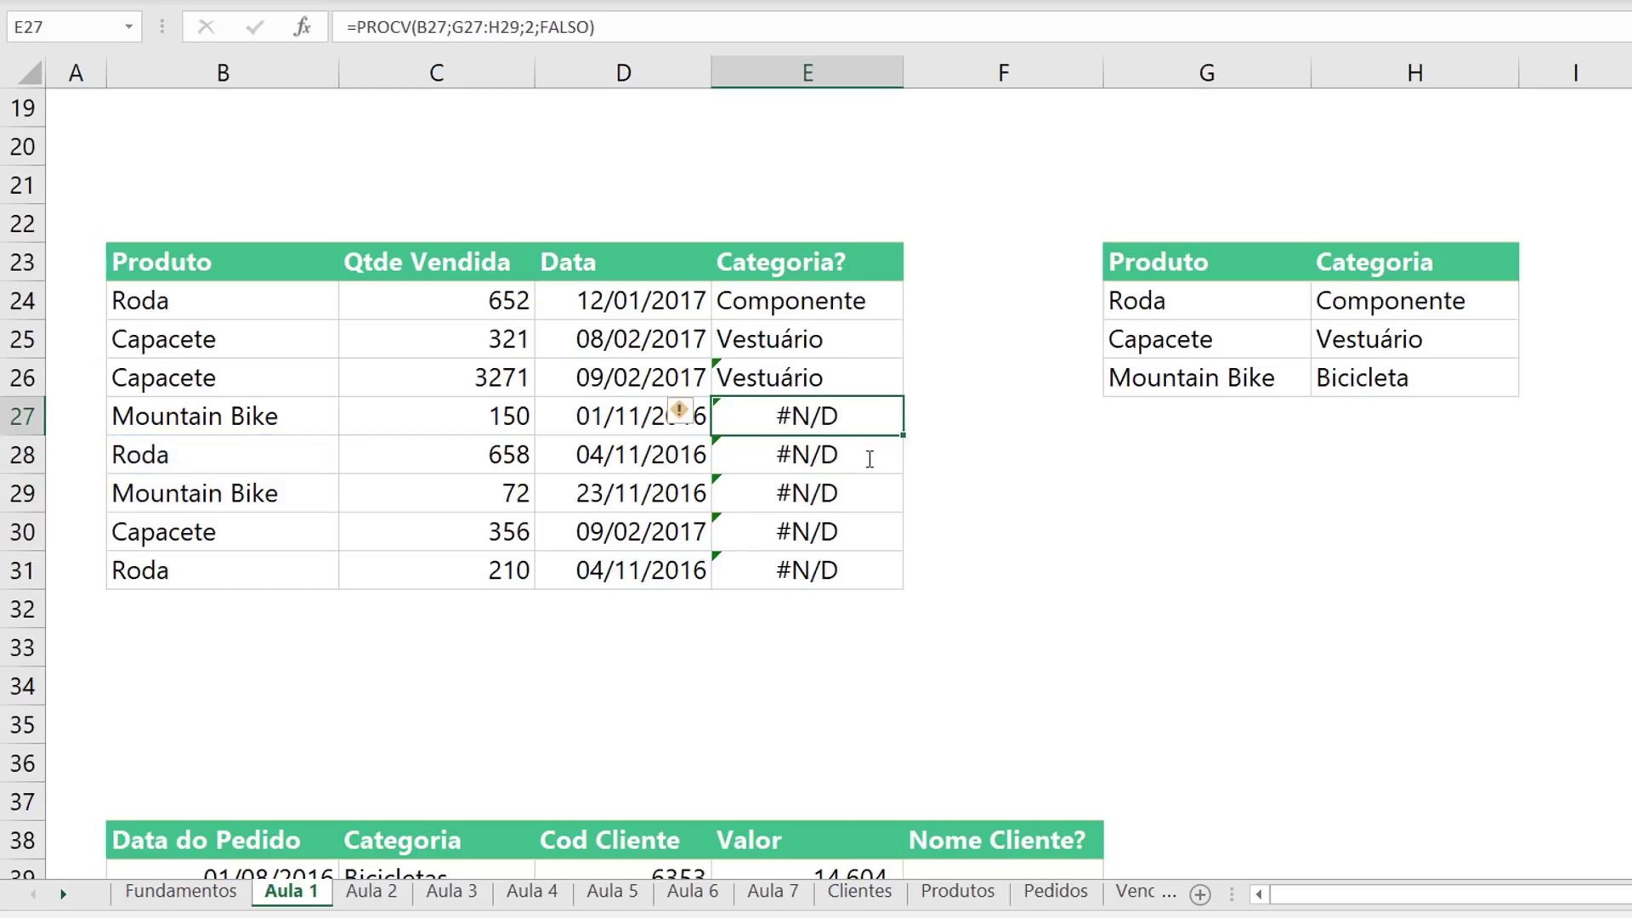
{"action": "key", "text": "ctrl+z"}
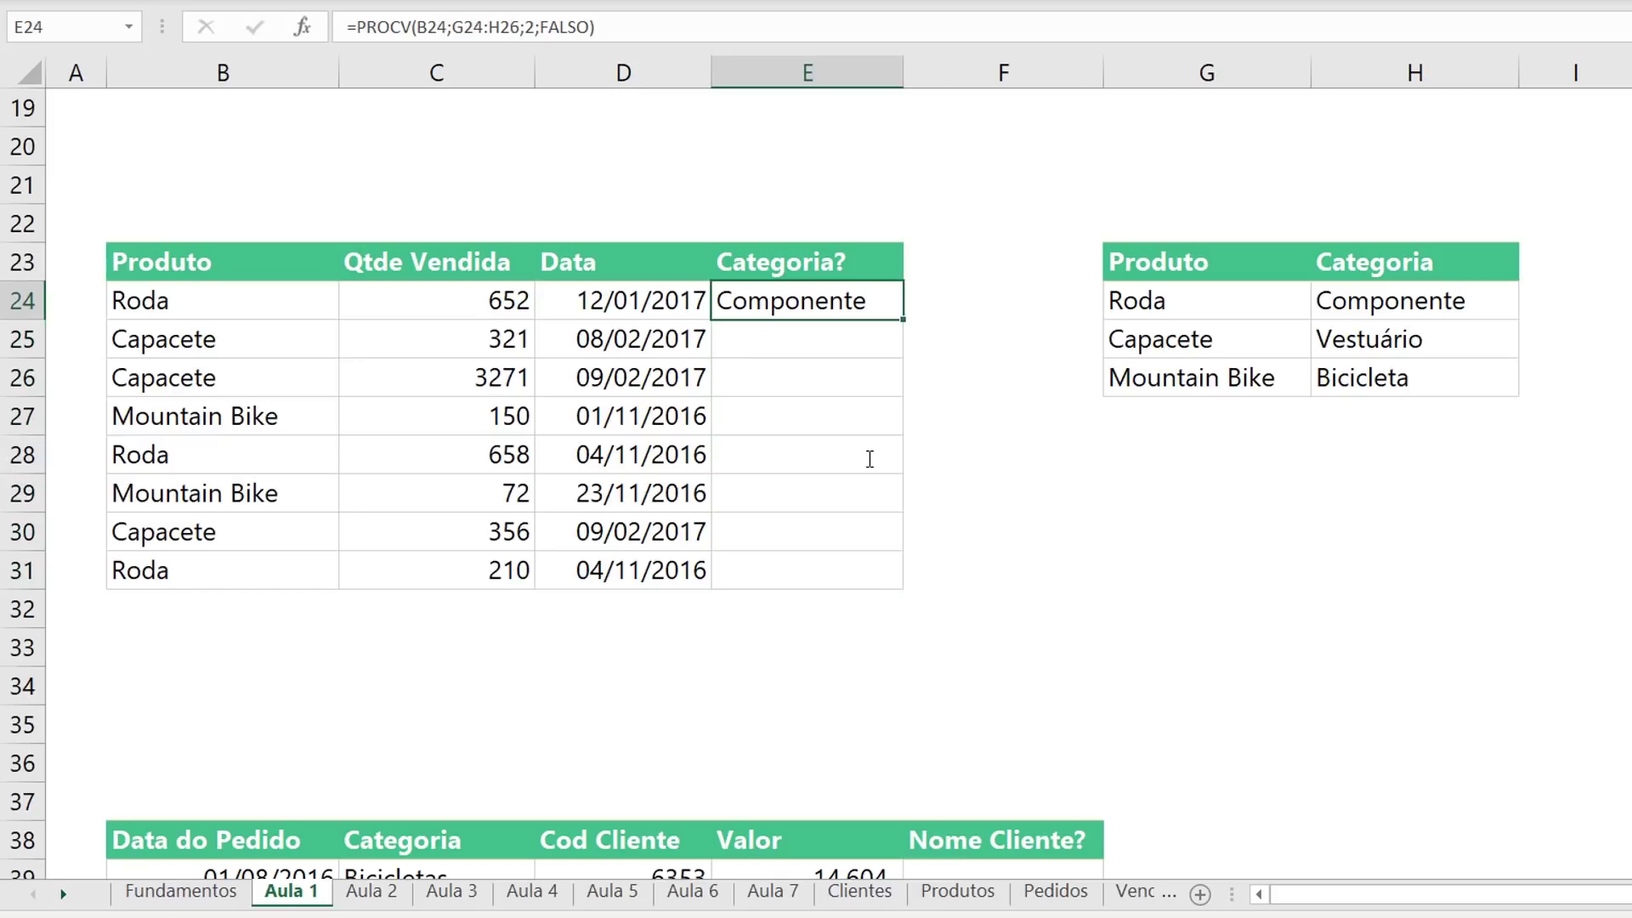
Lock the table array in E24's PROCV formula as the absolute reference $G$24:$H$26
{"action": "double_click", "coordinate": [884, 297]}
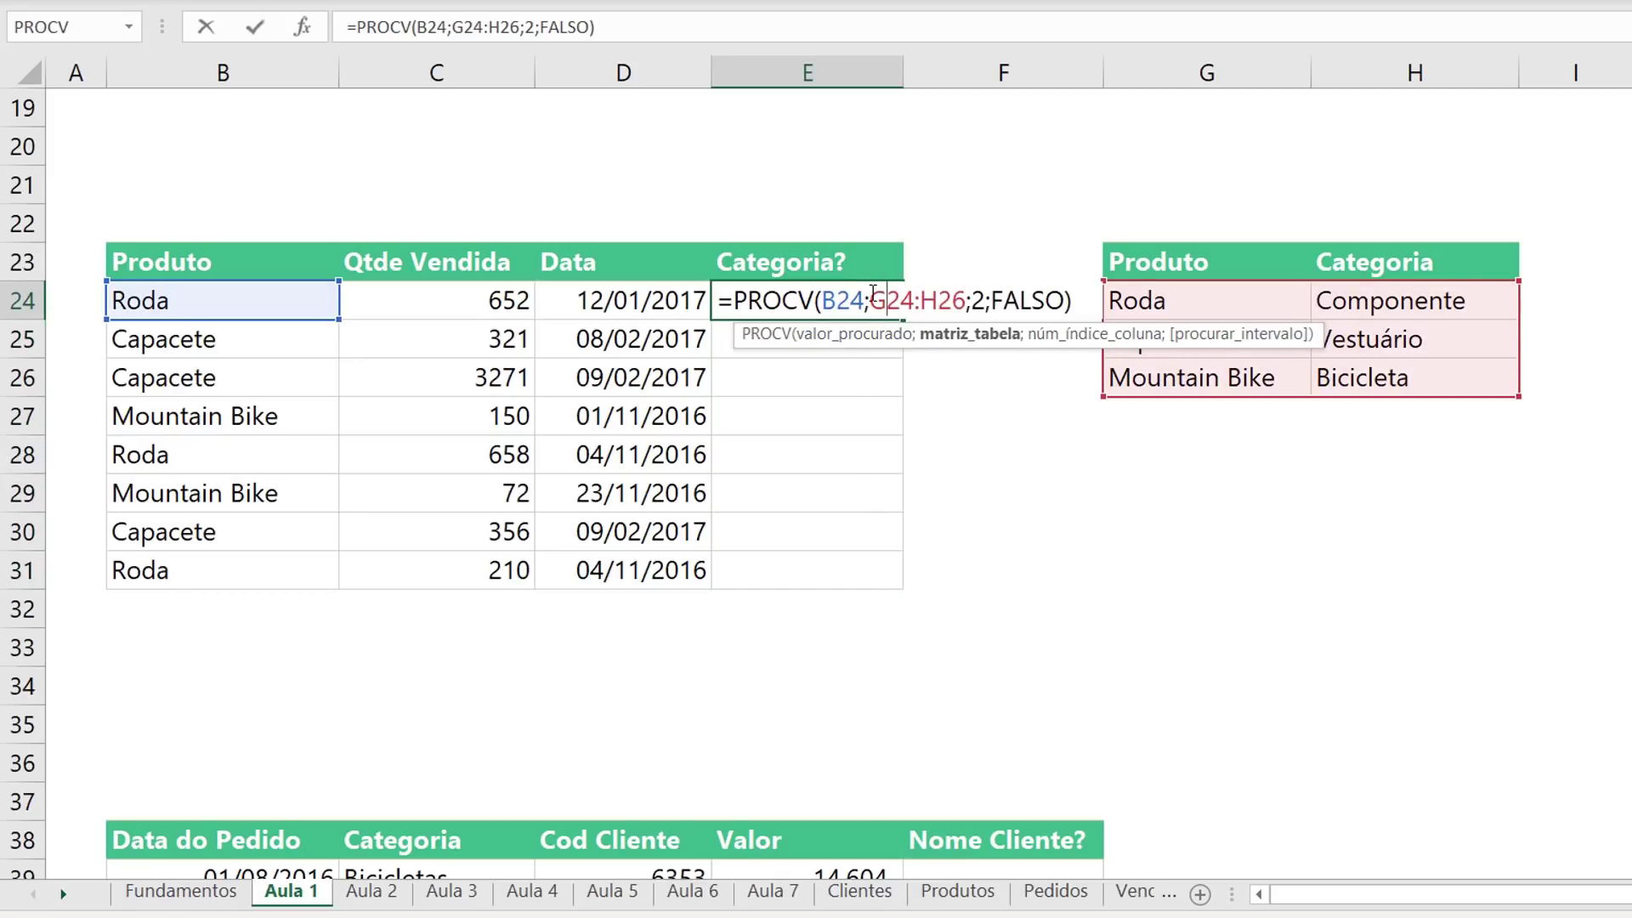
{"action": "left_click_drag", "start_coordinate": [870, 304], "coordinate": [967, 308]}
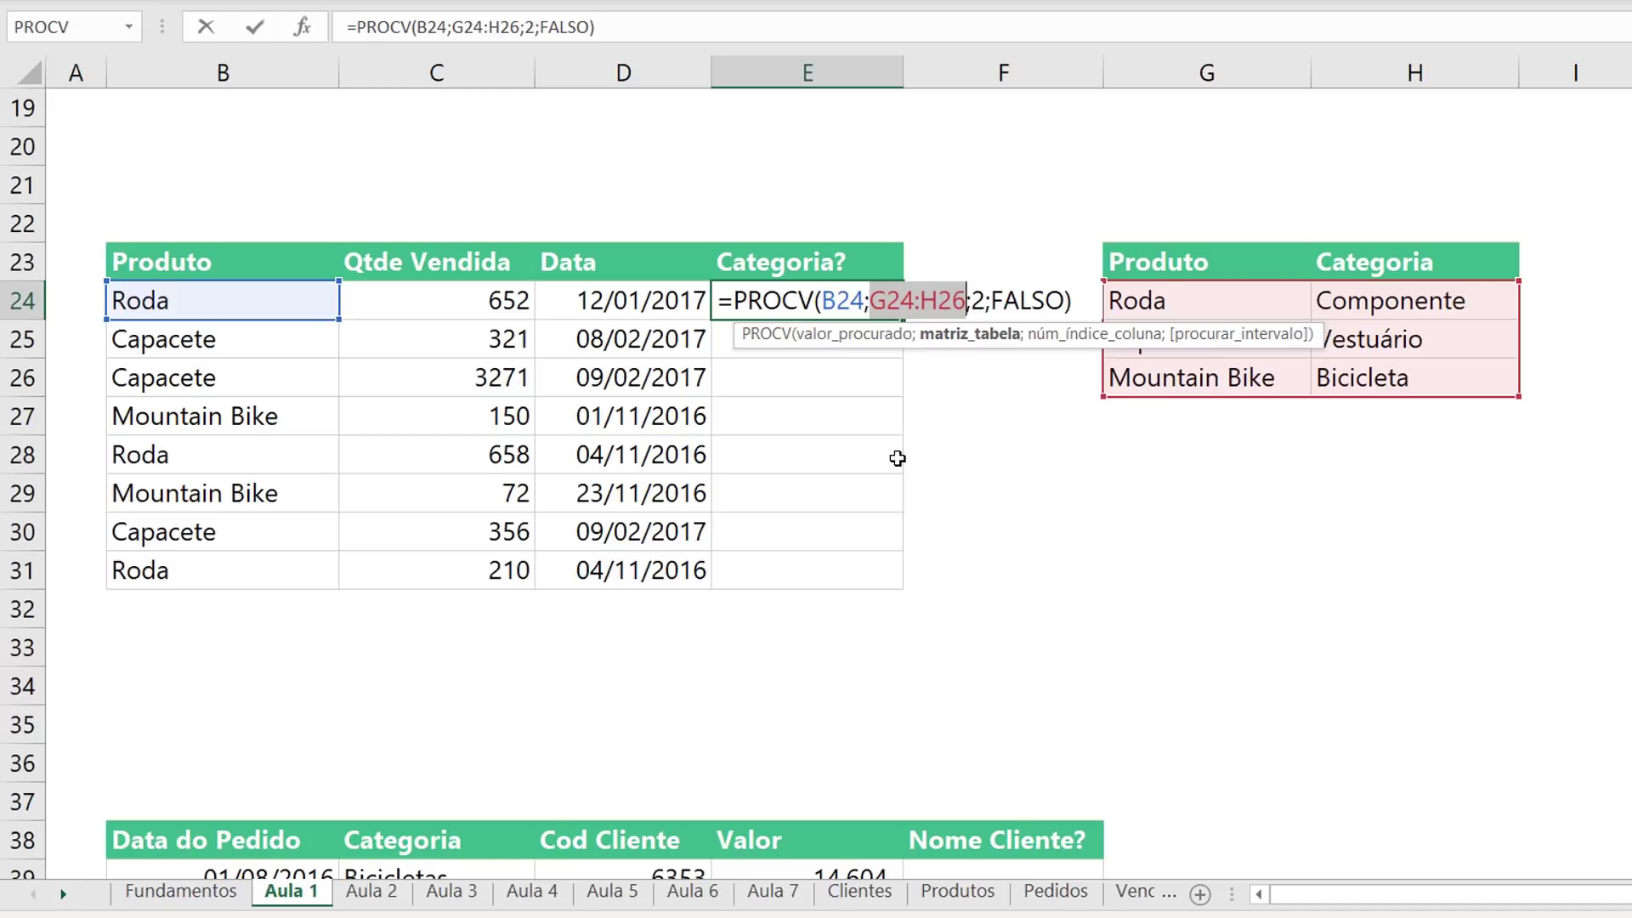
{"action": "key", "text": "F4"}
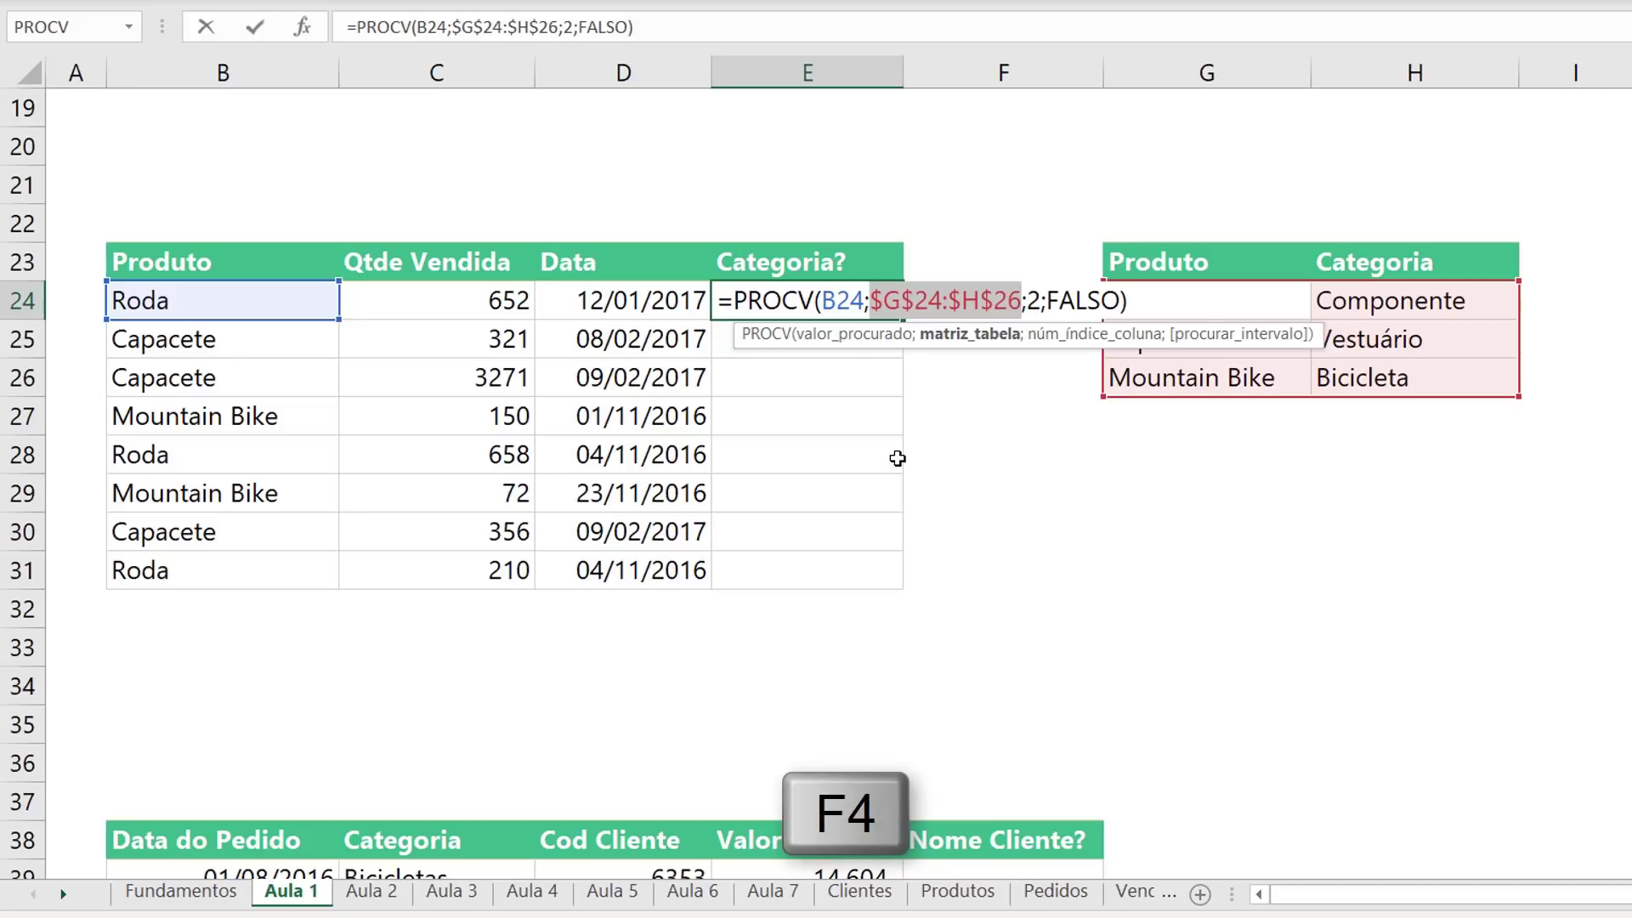
{"action": "left_click_drag", "start_coordinate": [884, 304], "coordinate": [869, 304]}
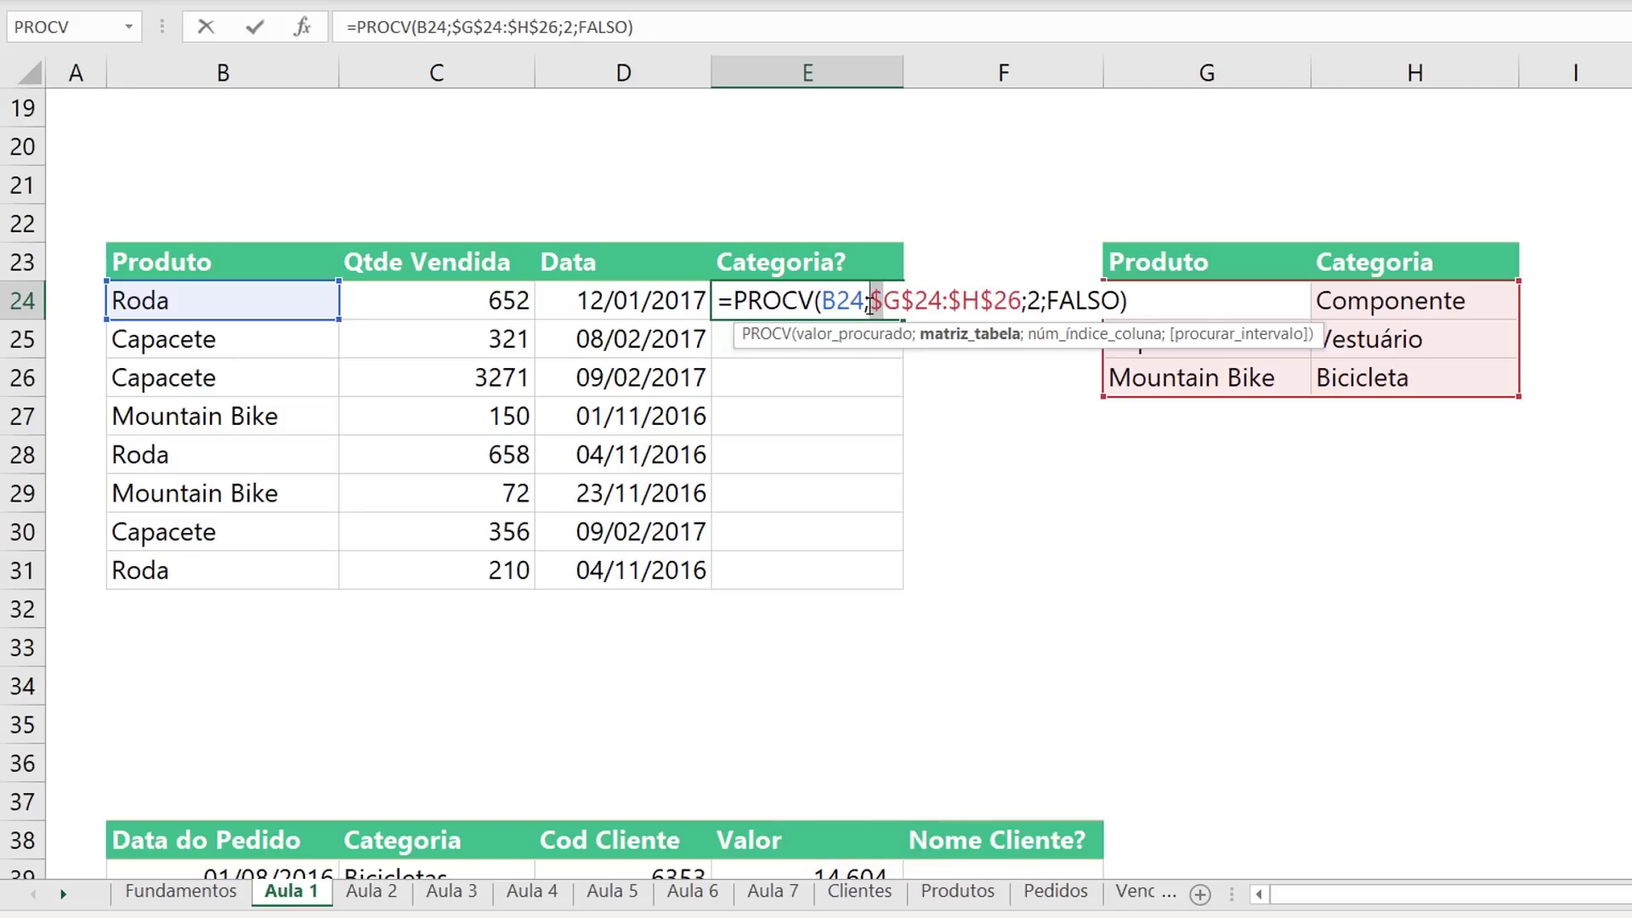
{"action": "left_click", "coordinate": [913, 310]}
{"action": "double_click", "coordinate": [908, 305]}
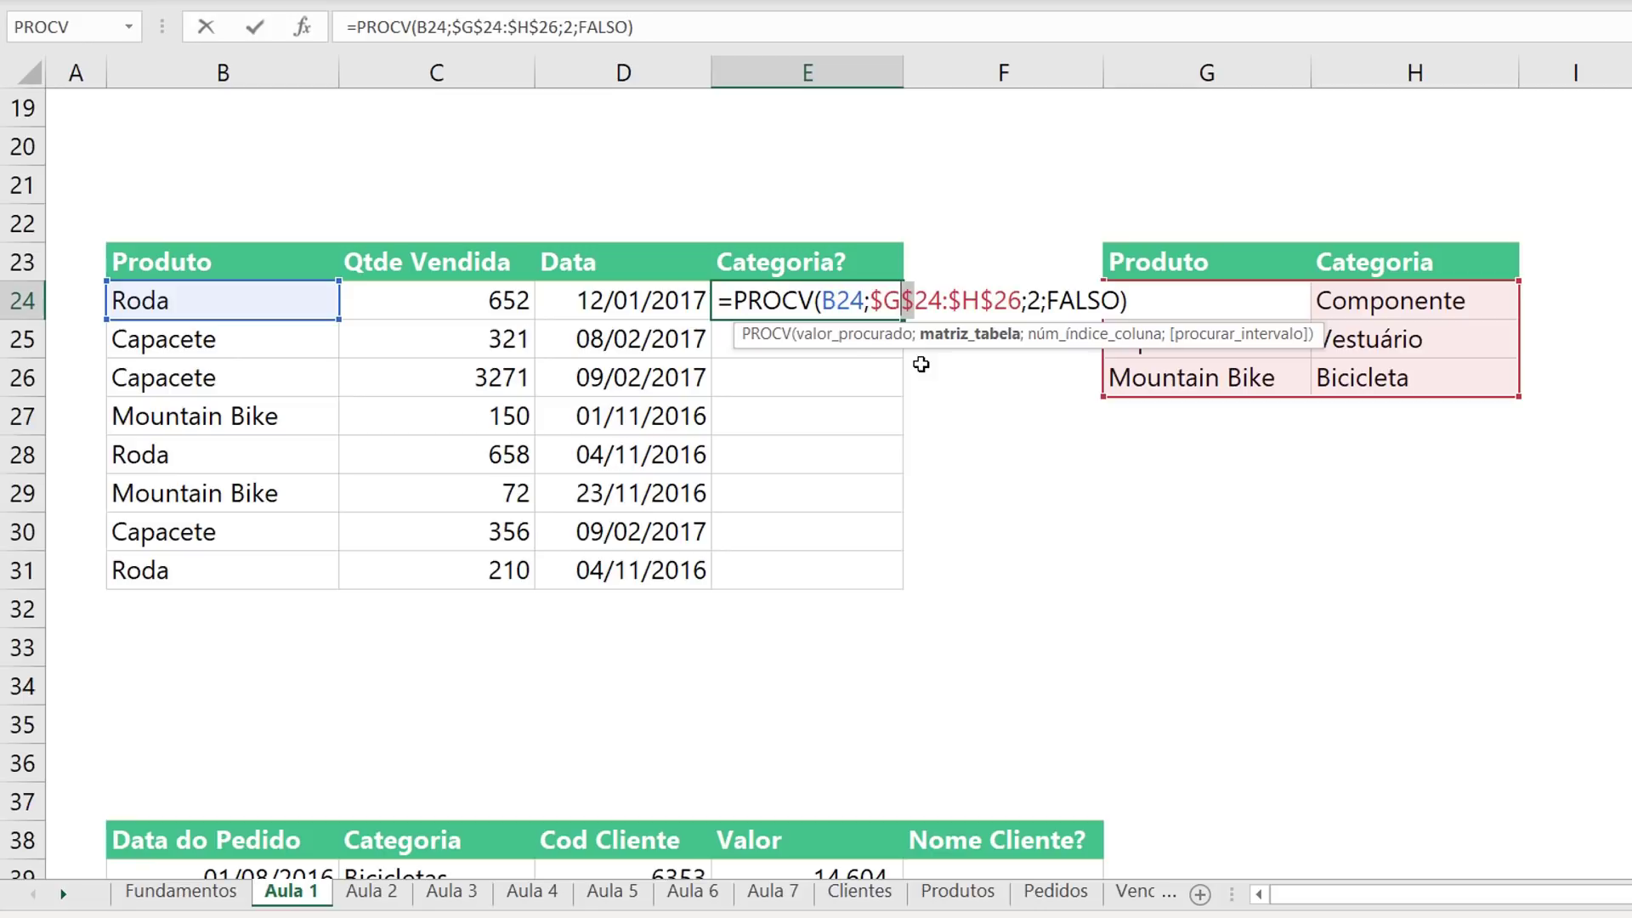
{"action": "key", "text": "Return"}
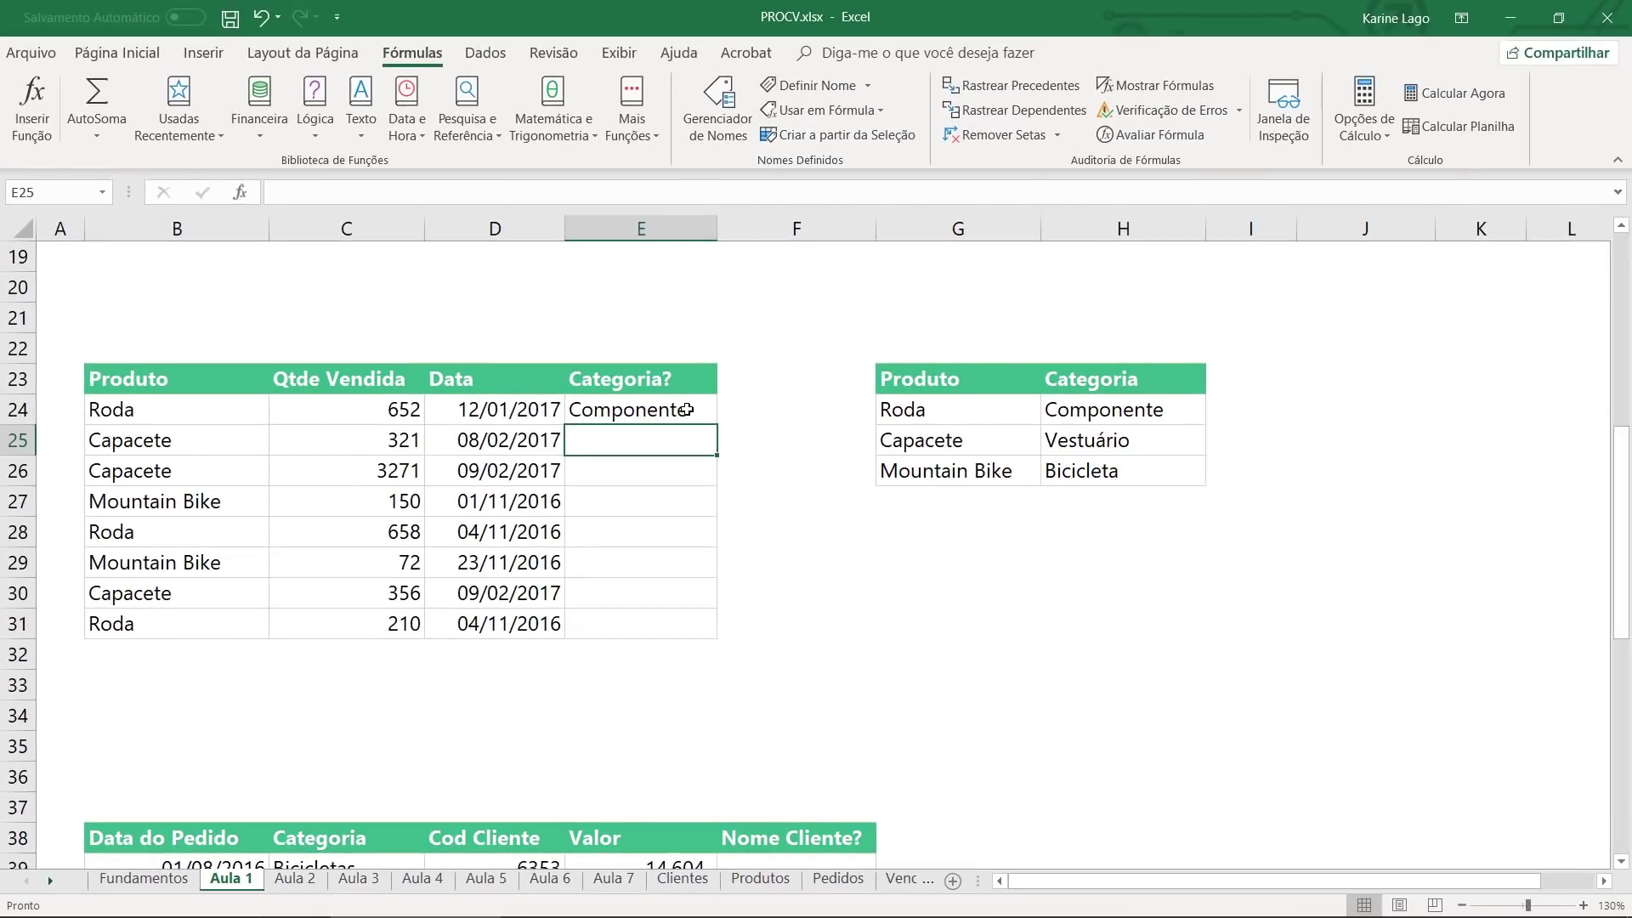
Recheck the references in E24's formula and copy it down the Categoria? column through E31
{"action": "left_click", "coordinate": [687, 410]}
{"action": "double_click", "coordinate": [686, 410]}
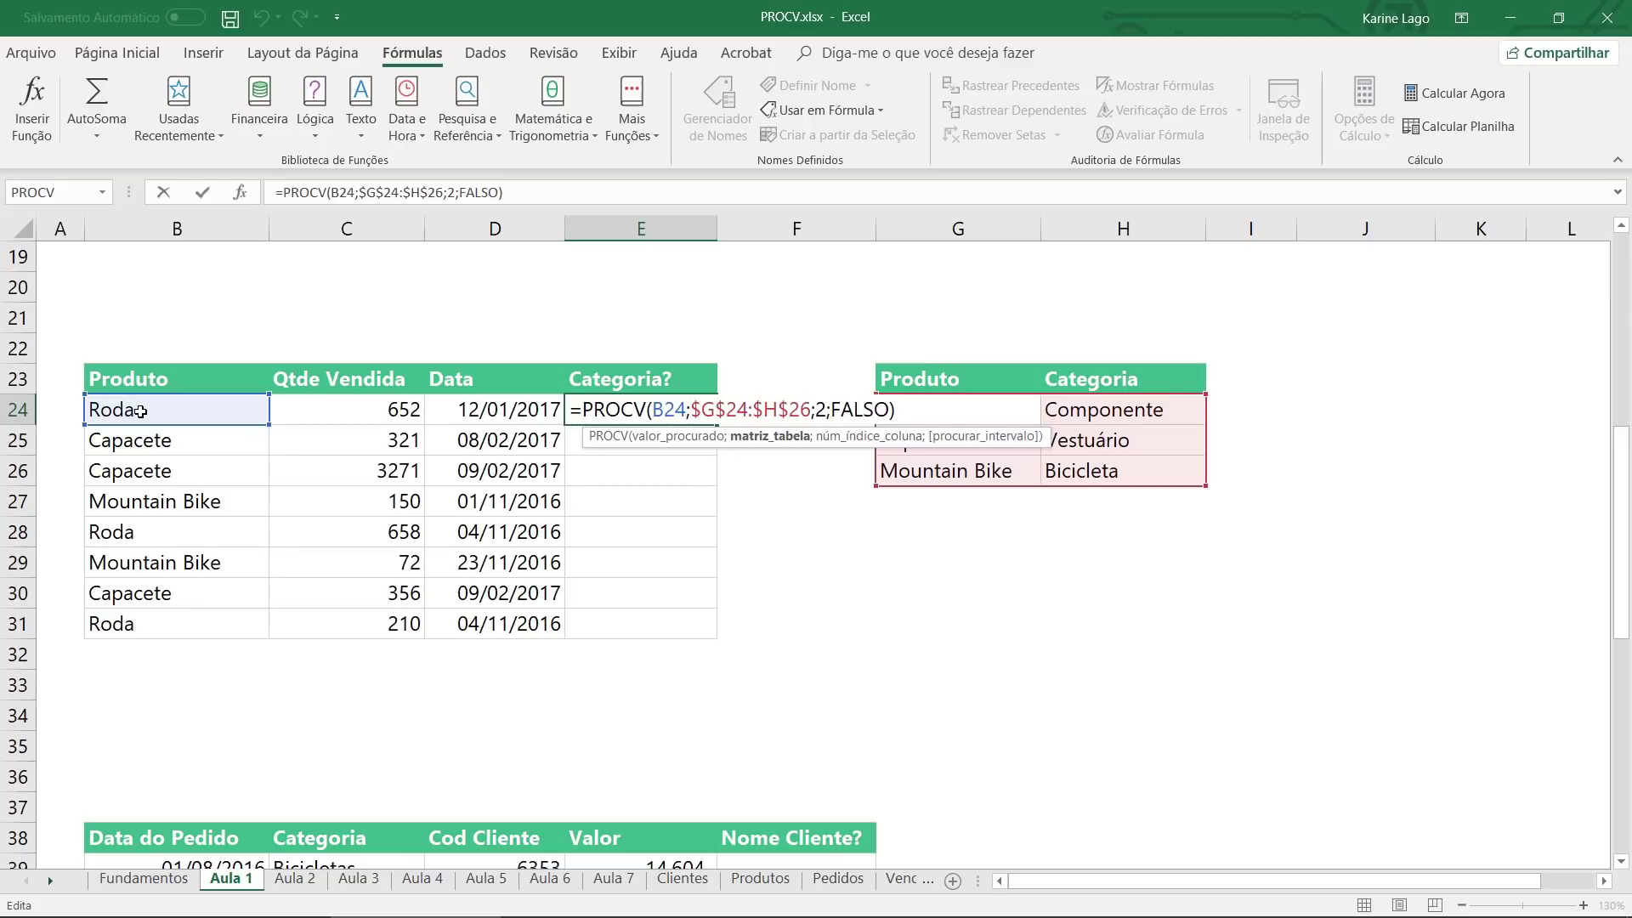
{"action": "key", "text": "Return"}
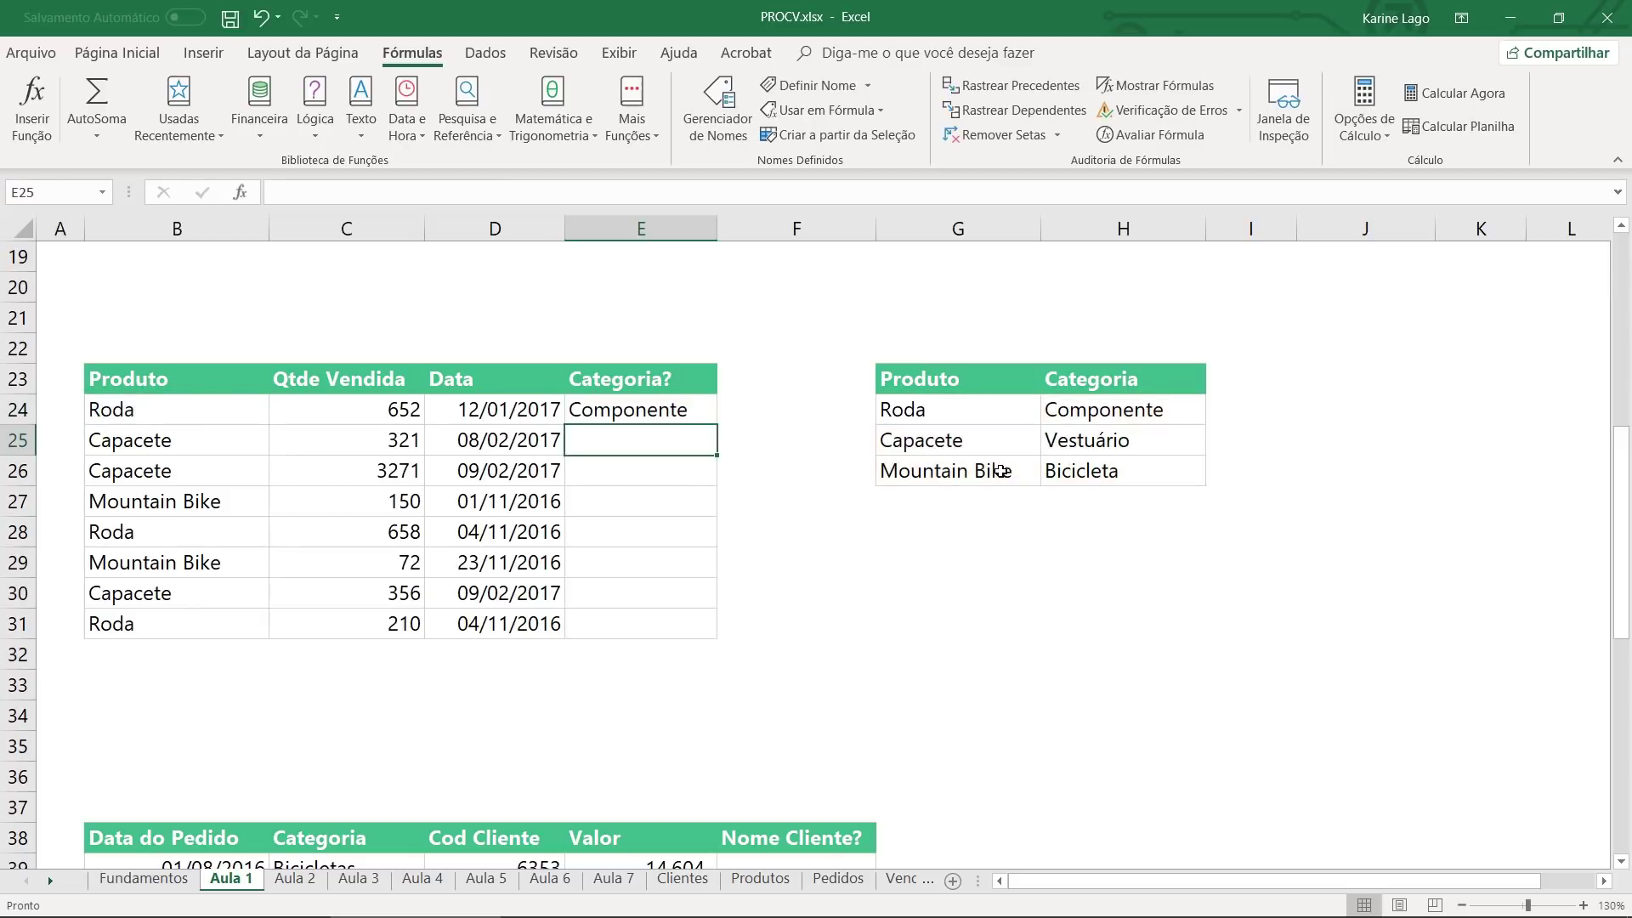
{"action": "left_click", "coordinate": [663, 412]}
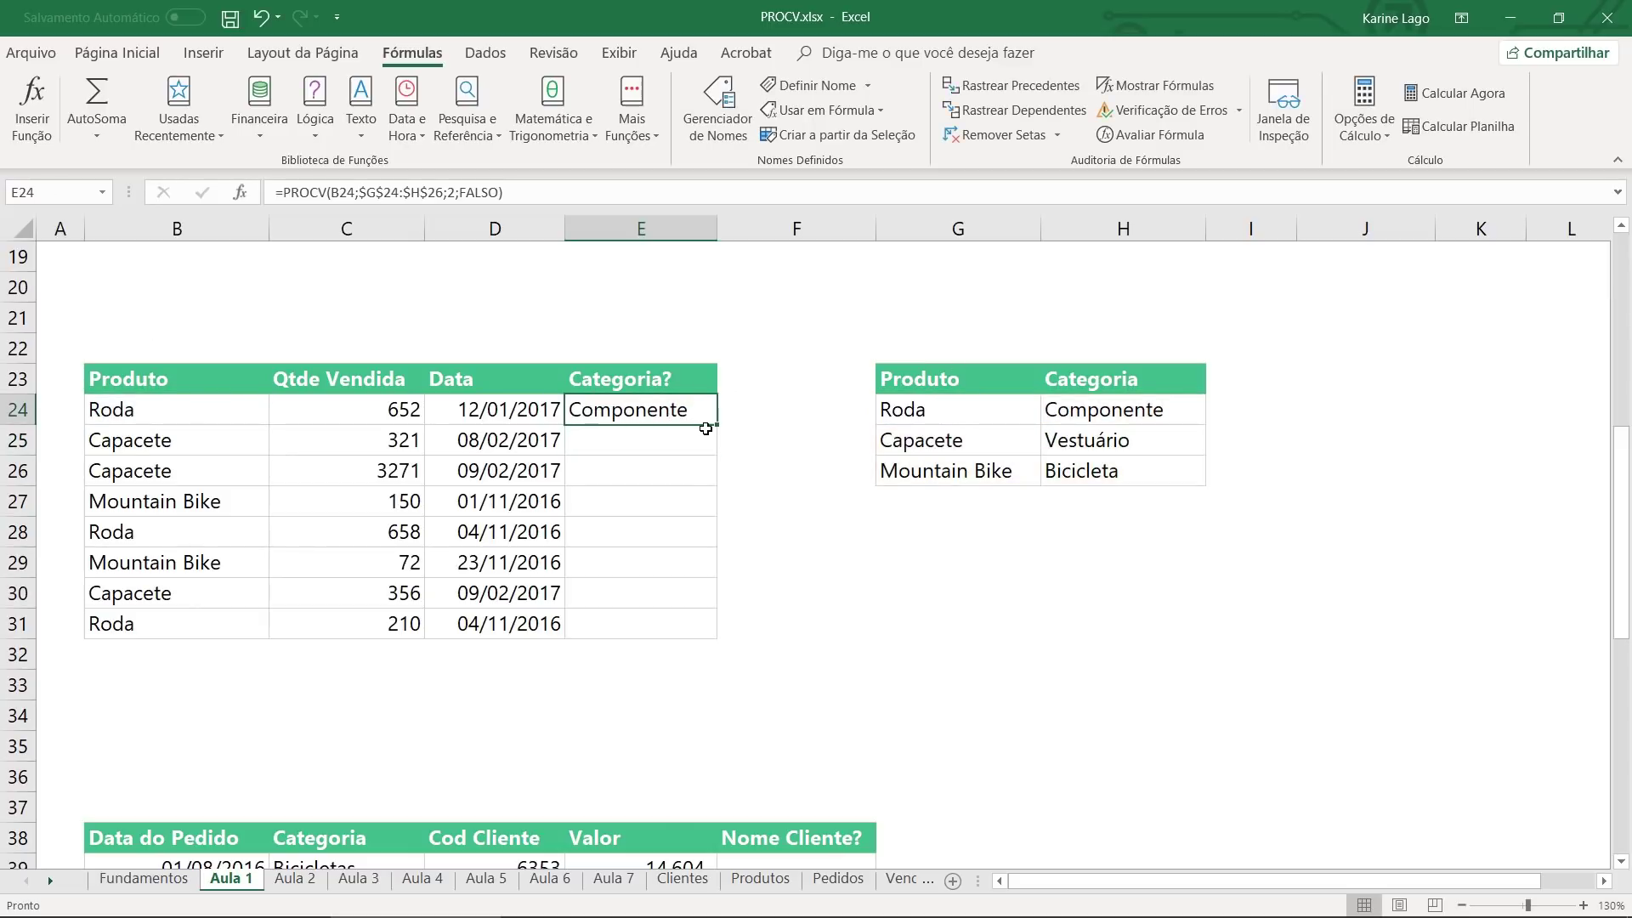
{"action": "left_click_drag", "start_coordinate": [719, 428], "coordinate": [733, 632]}
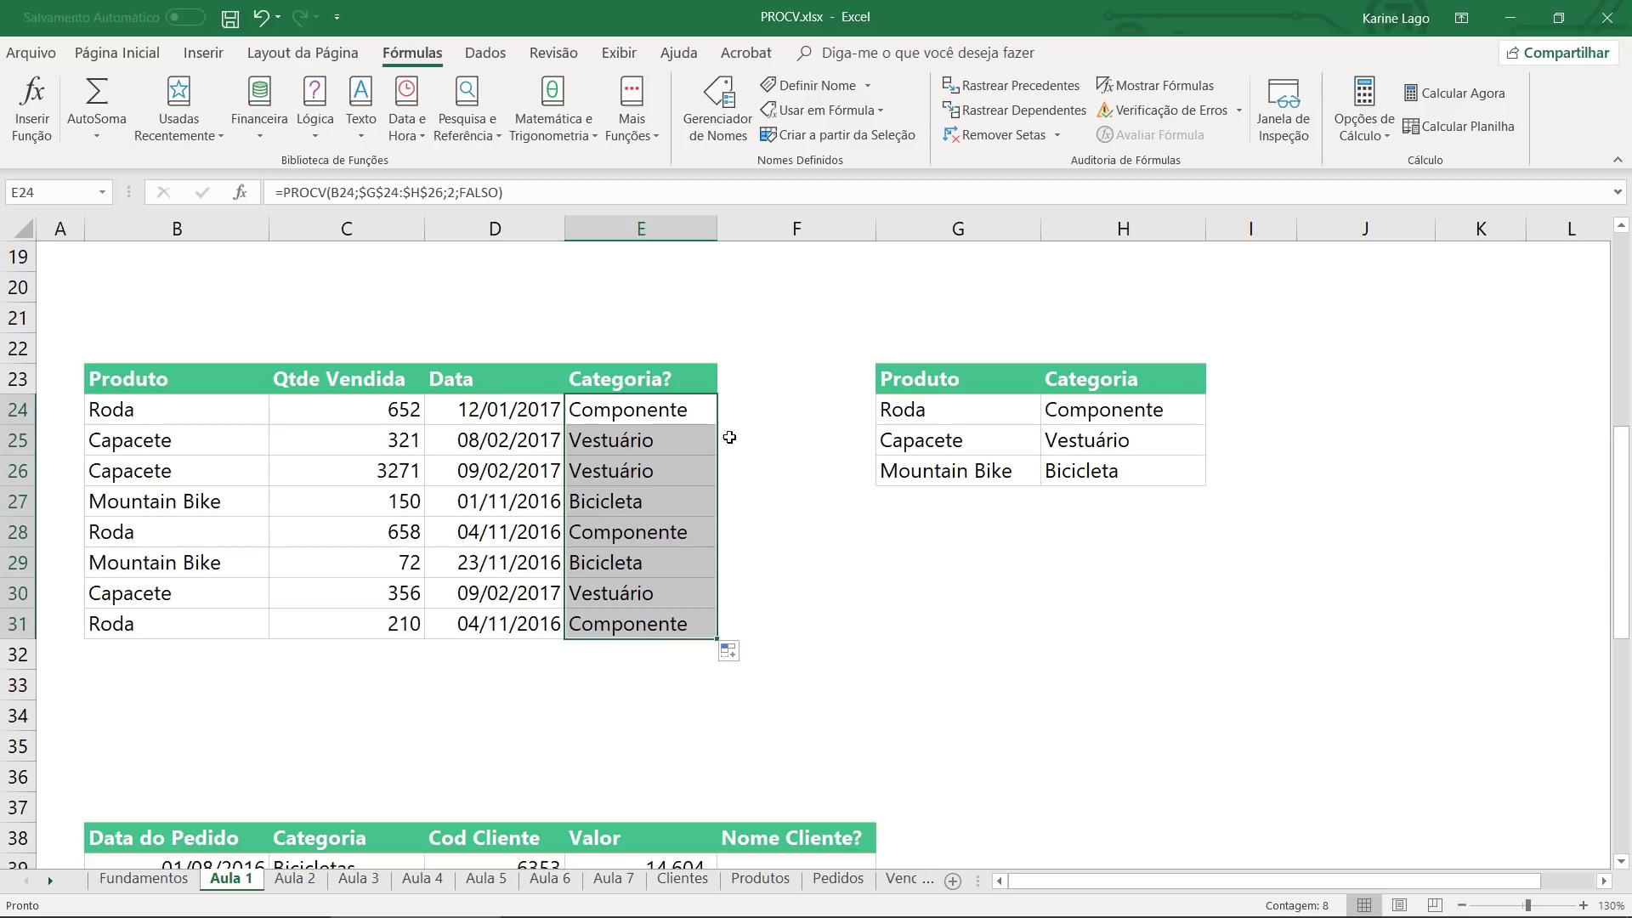
Examine the lookup value reference in E28's formula and compare it with the one in E24
{"action": "left_click", "coordinate": [702, 439]}
{"action": "double_click", "coordinate": [666, 531]}
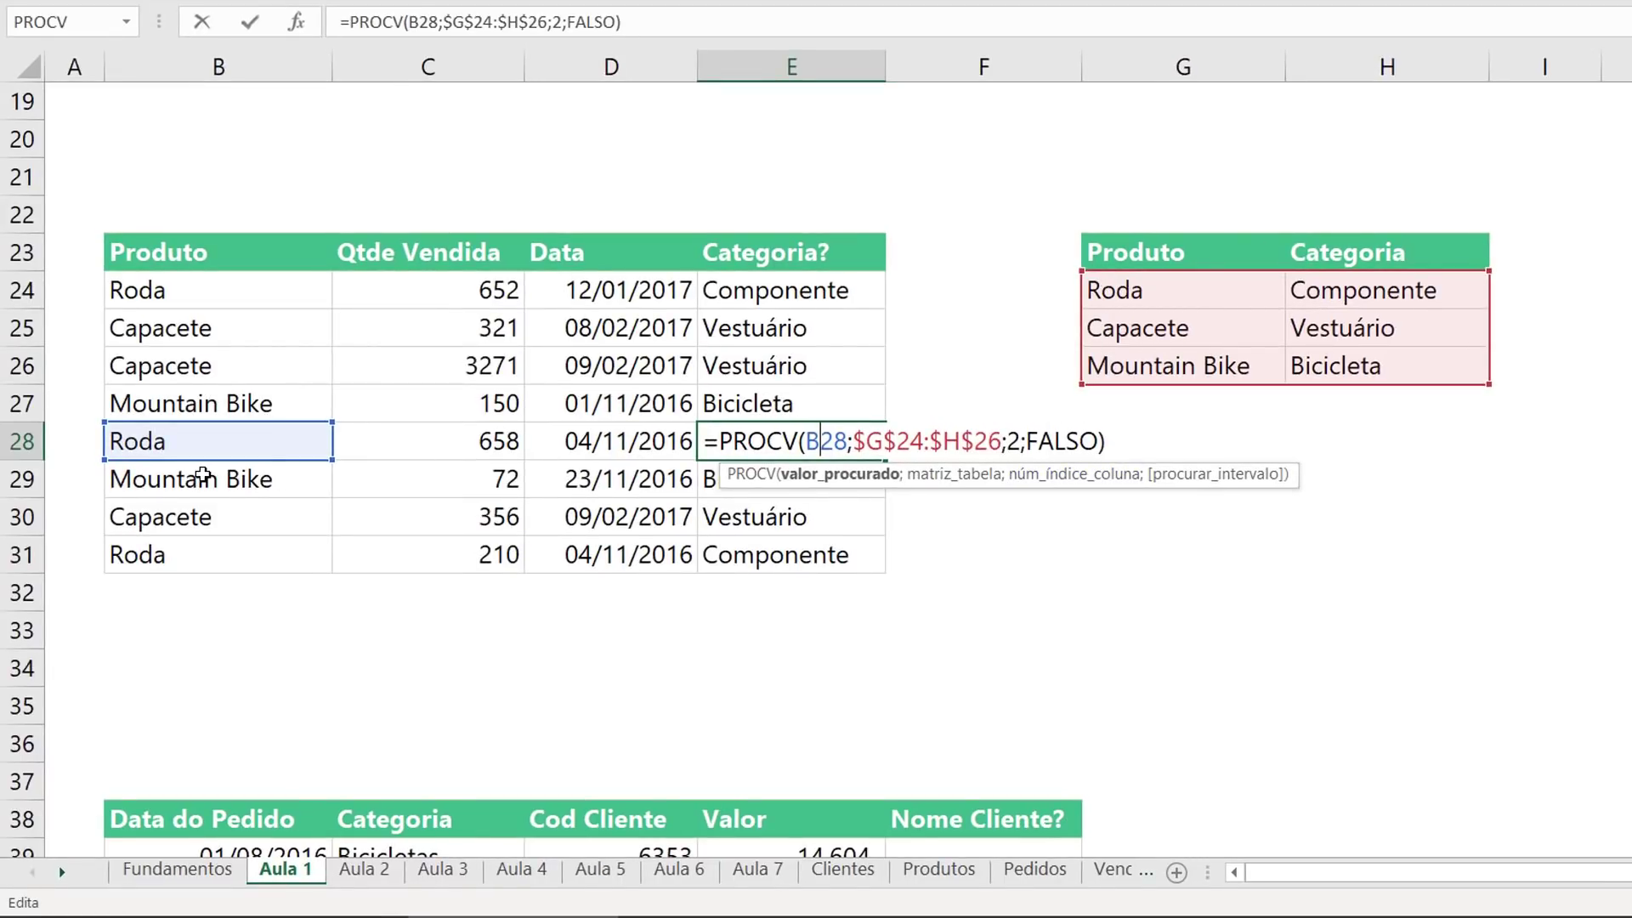
{"action": "left_click", "coordinate": [821, 459]}
{"action": "left_click_drag", "start_coordinate": [850, 448], "coordinate": [803, 448]}
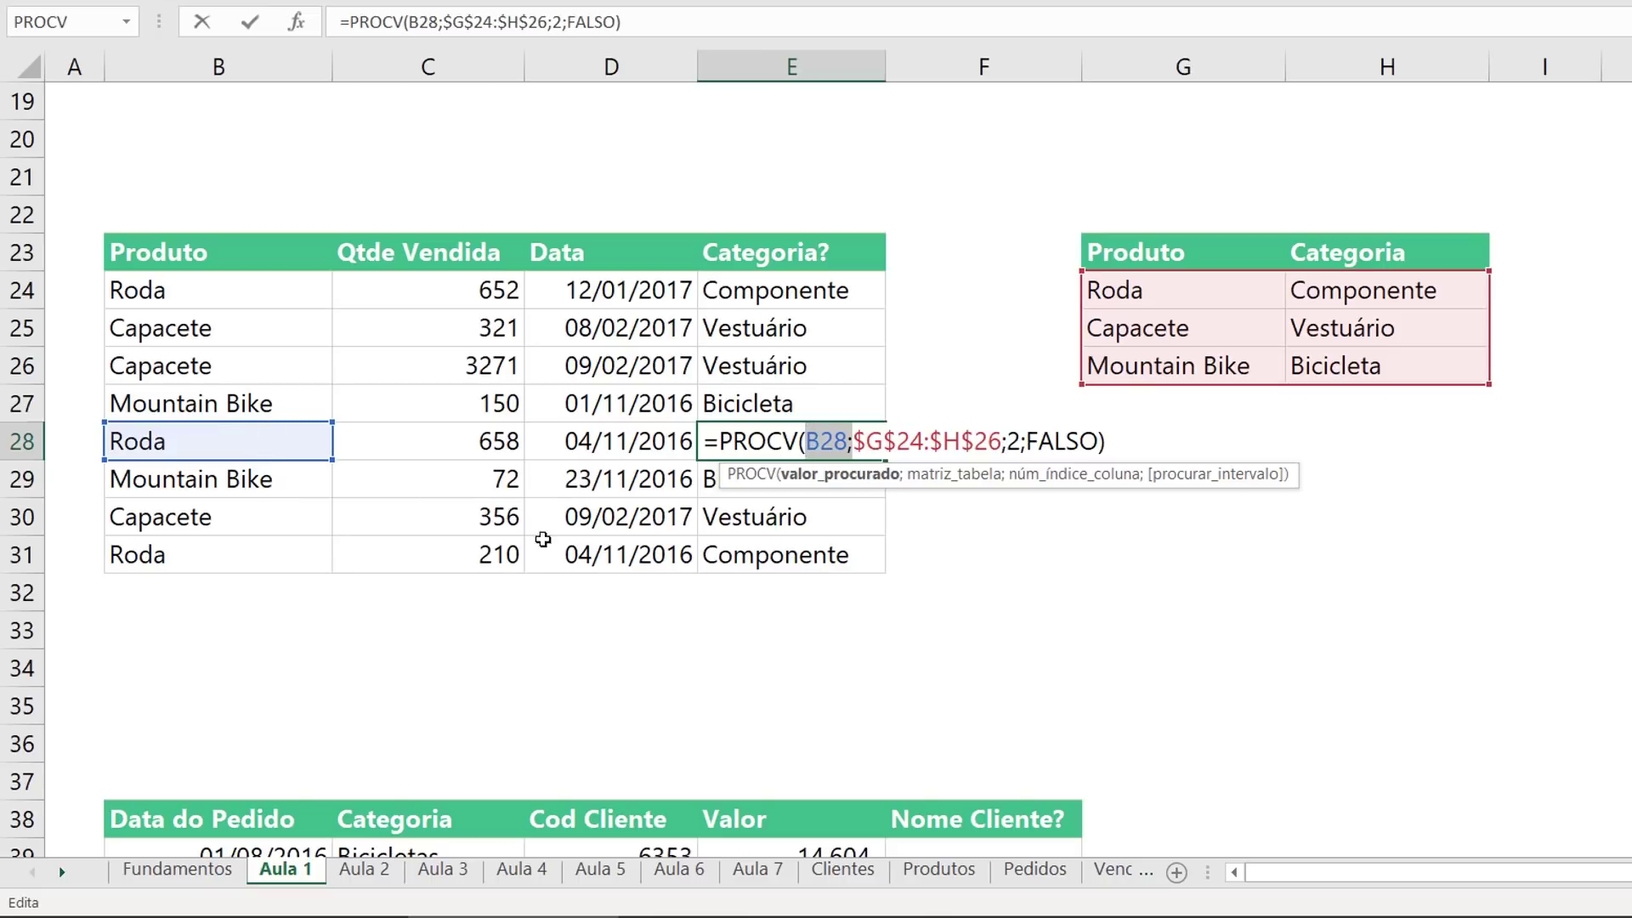
{"action": "key", "text": "ctrl+Return"}
{"action": "double_click", "coordinate": [835, 286]}
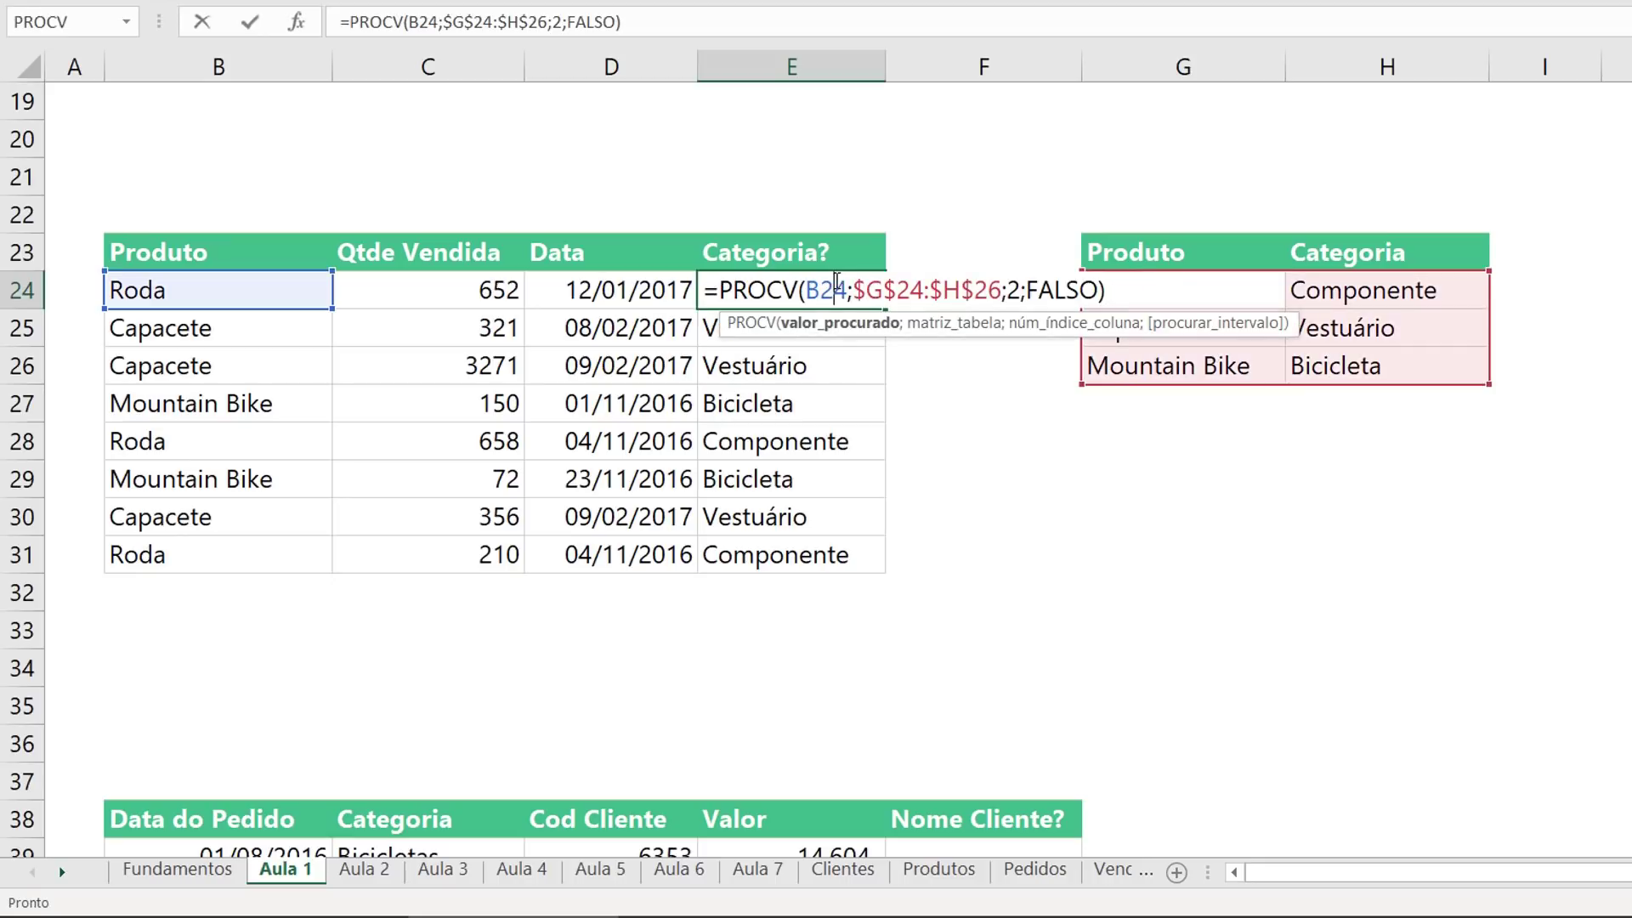
{"action": "key", "text": "Escape"}
Compare the relative lookup value with the absolute table array in E28's formula, leaving the formula unedited
{"action": "double_click", "coordinate": [834, 441]}
{"action": "left_click_drag", "start_coordinate": [843, 450], "coordinate": [848, 450]}
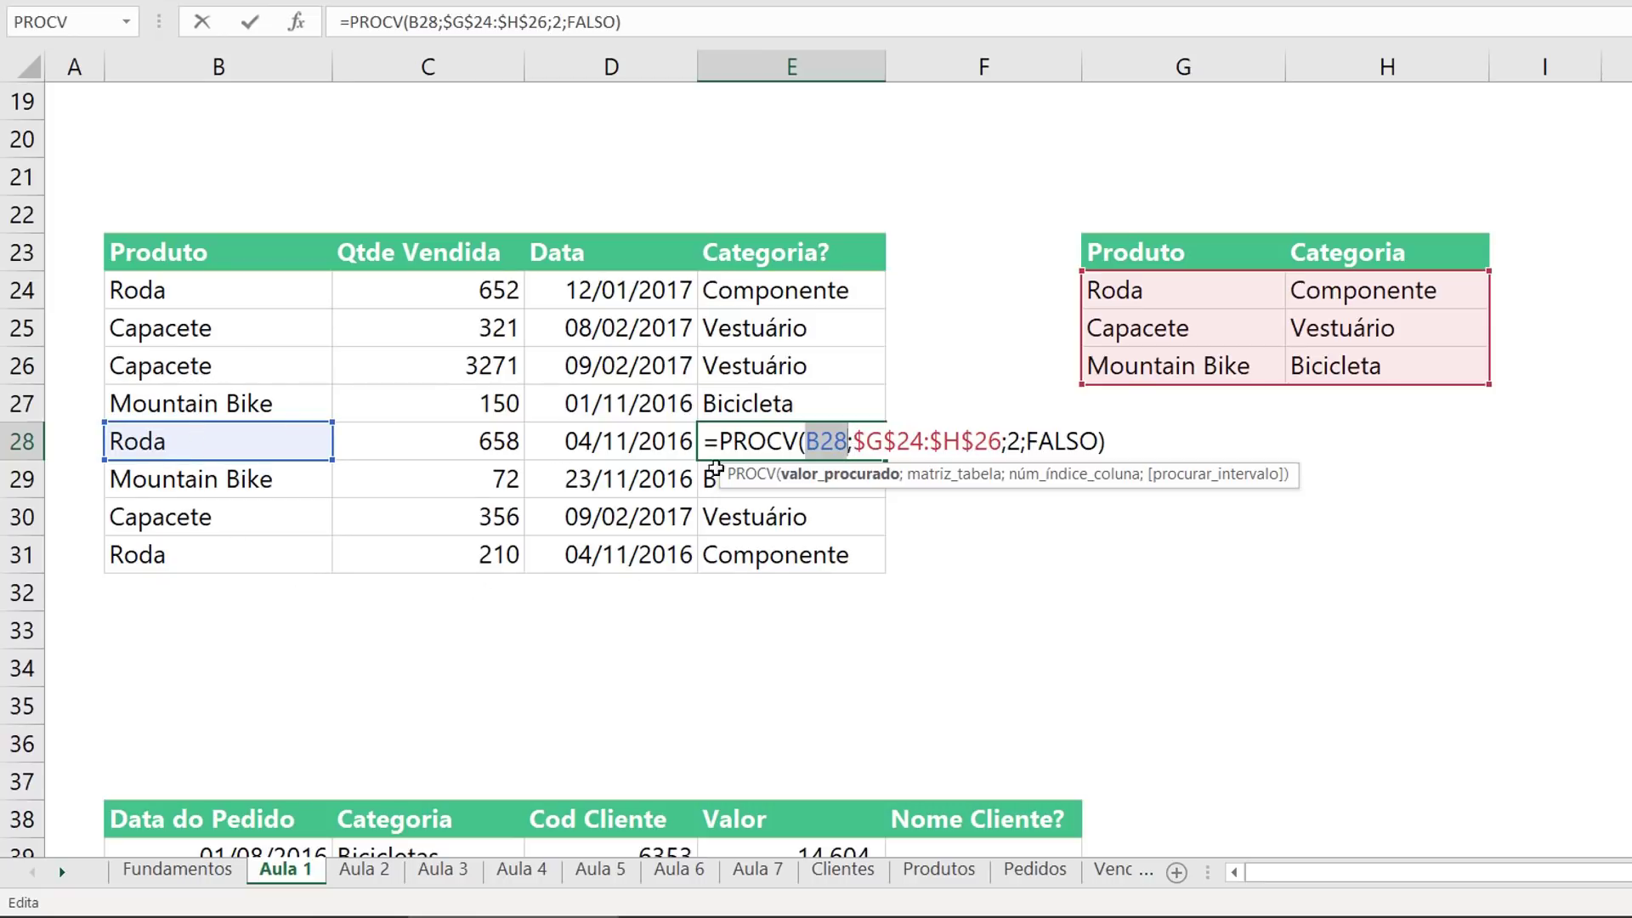
{"action": "left_click_drag", "start_coordinate": [852, 444], "coordinate": [997, 444]}
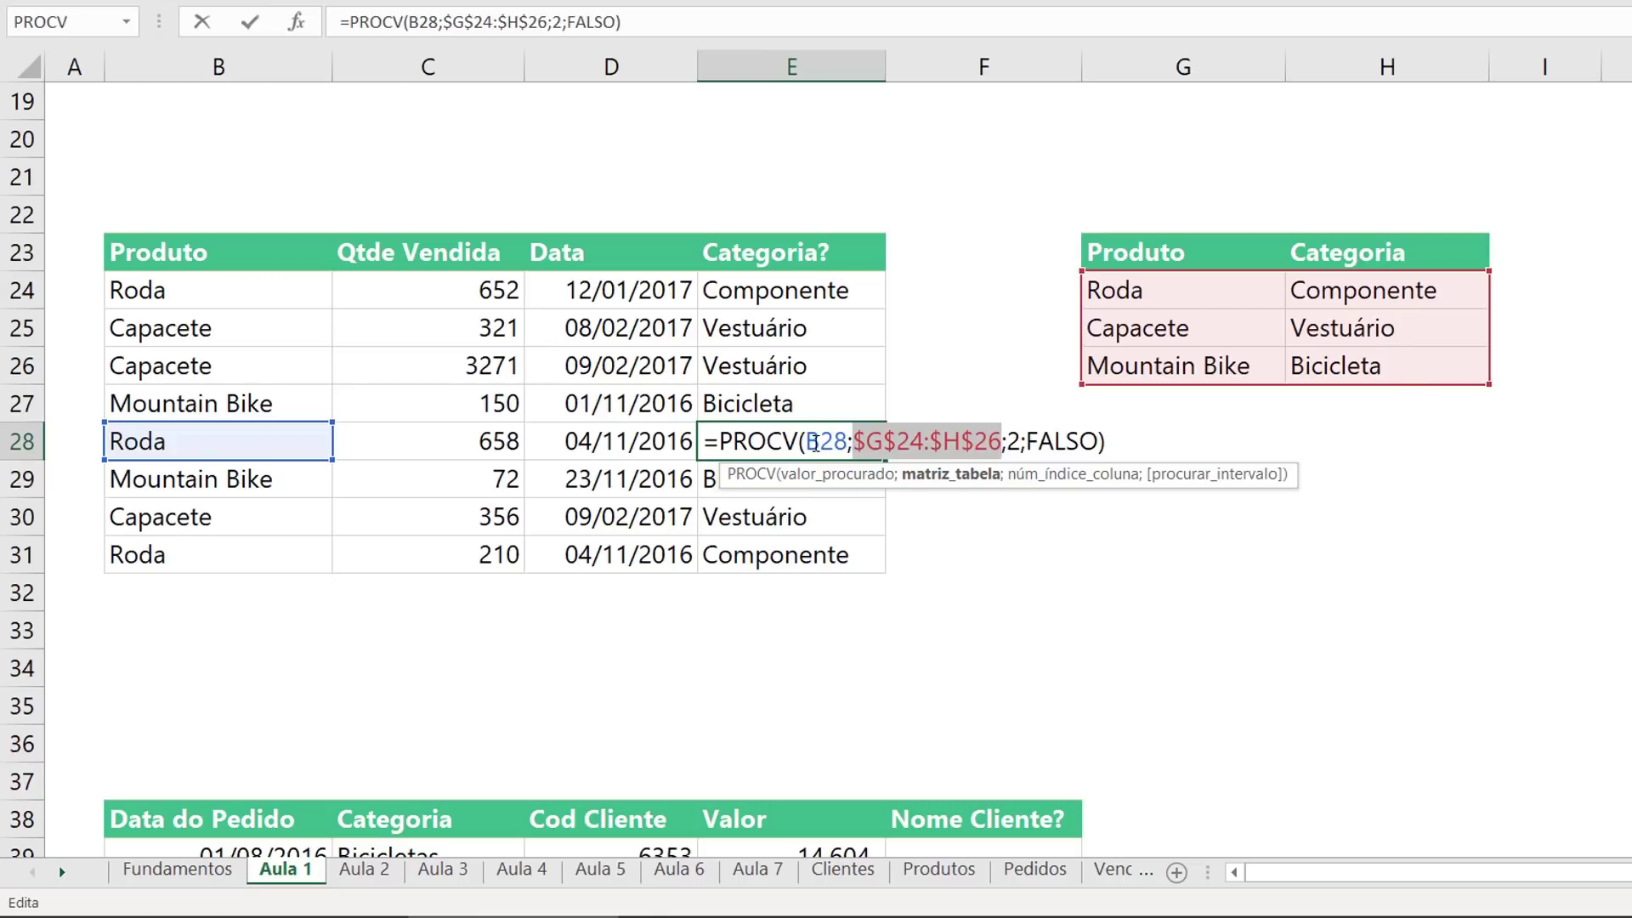
{"action": "double_click", "coordinate": [833, 438]}
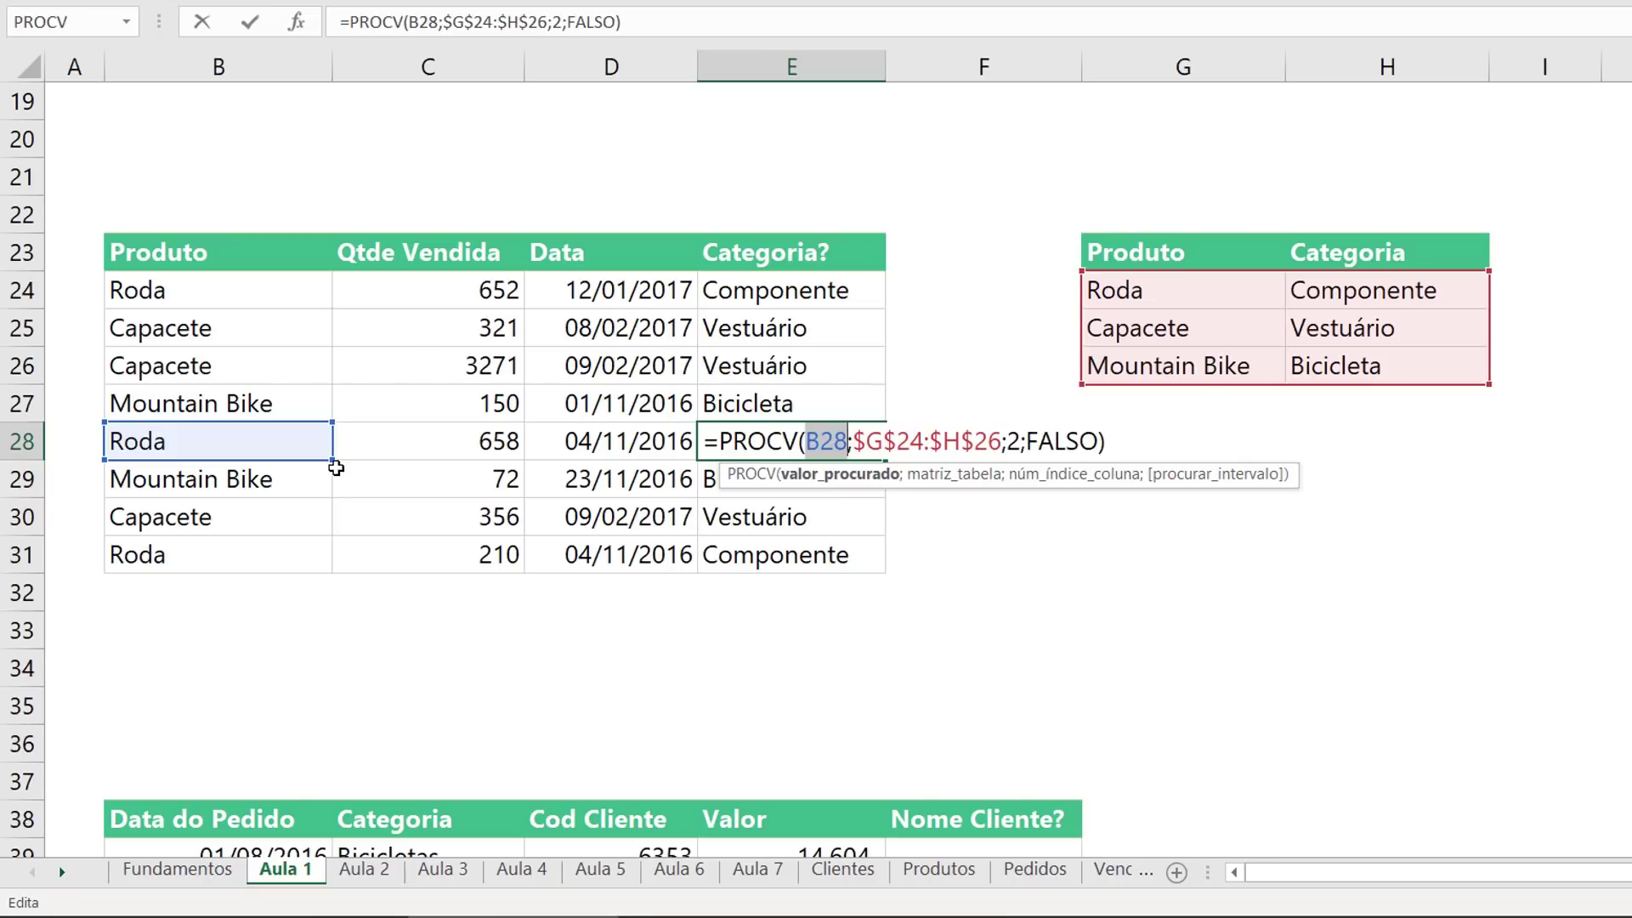
{"action": "key", "text": "Return"}
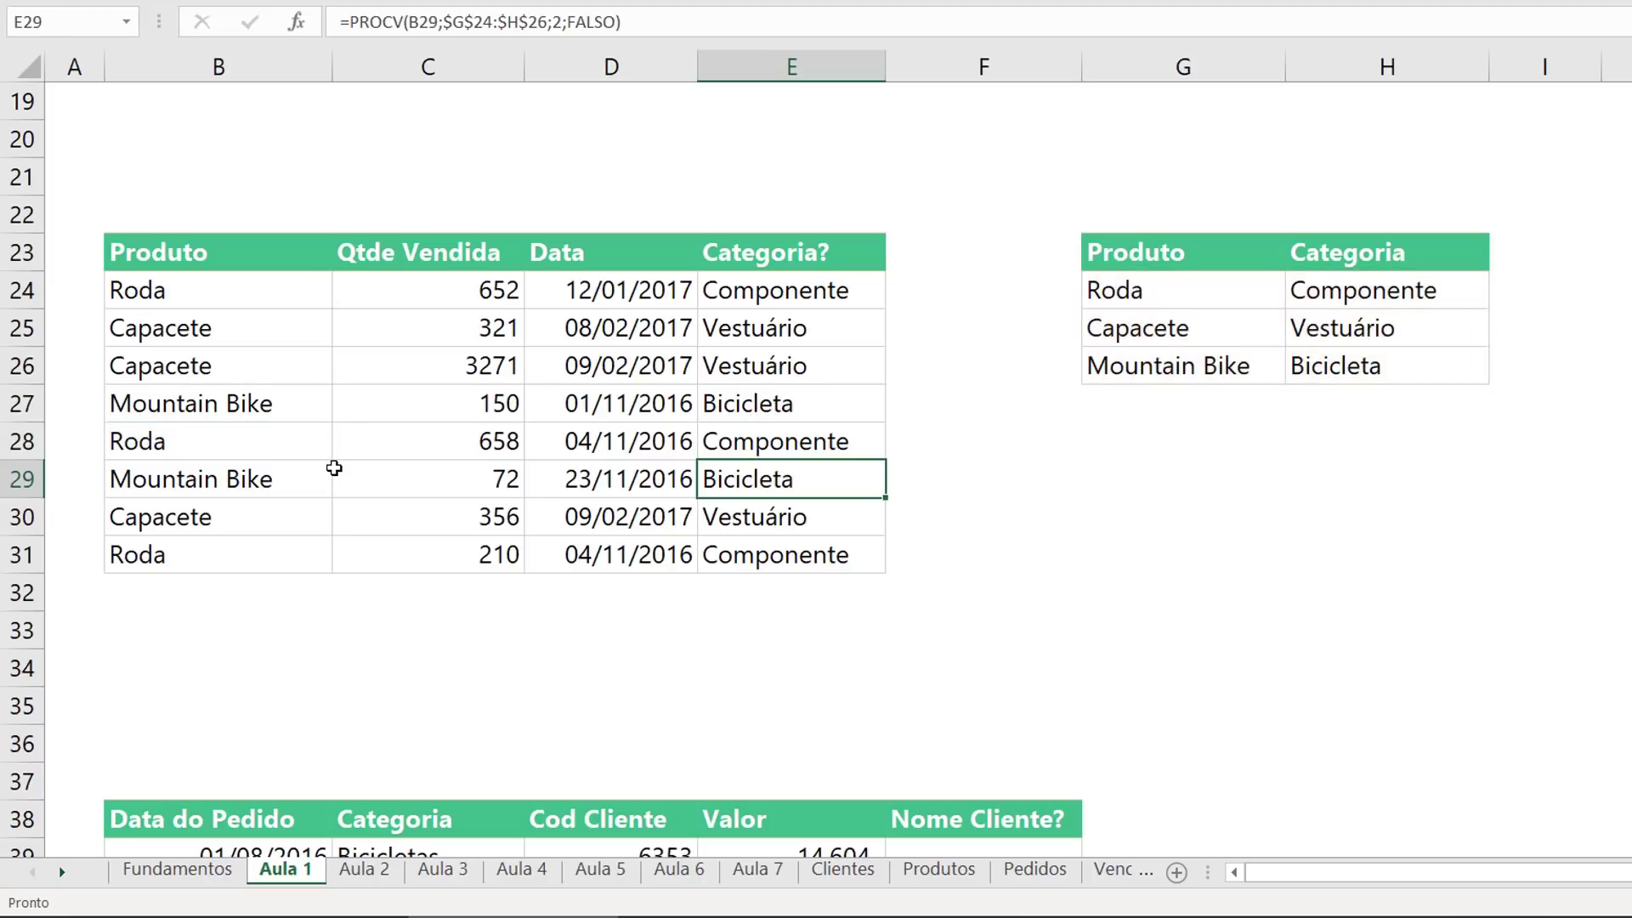
Examine the orders table's columns, its customer codes and the empty Nome Cliente? column starting at F39
{"action": "scroll", "coordinate": [334, 468], "scroll_direction": "down", "scroll_amount": 5}
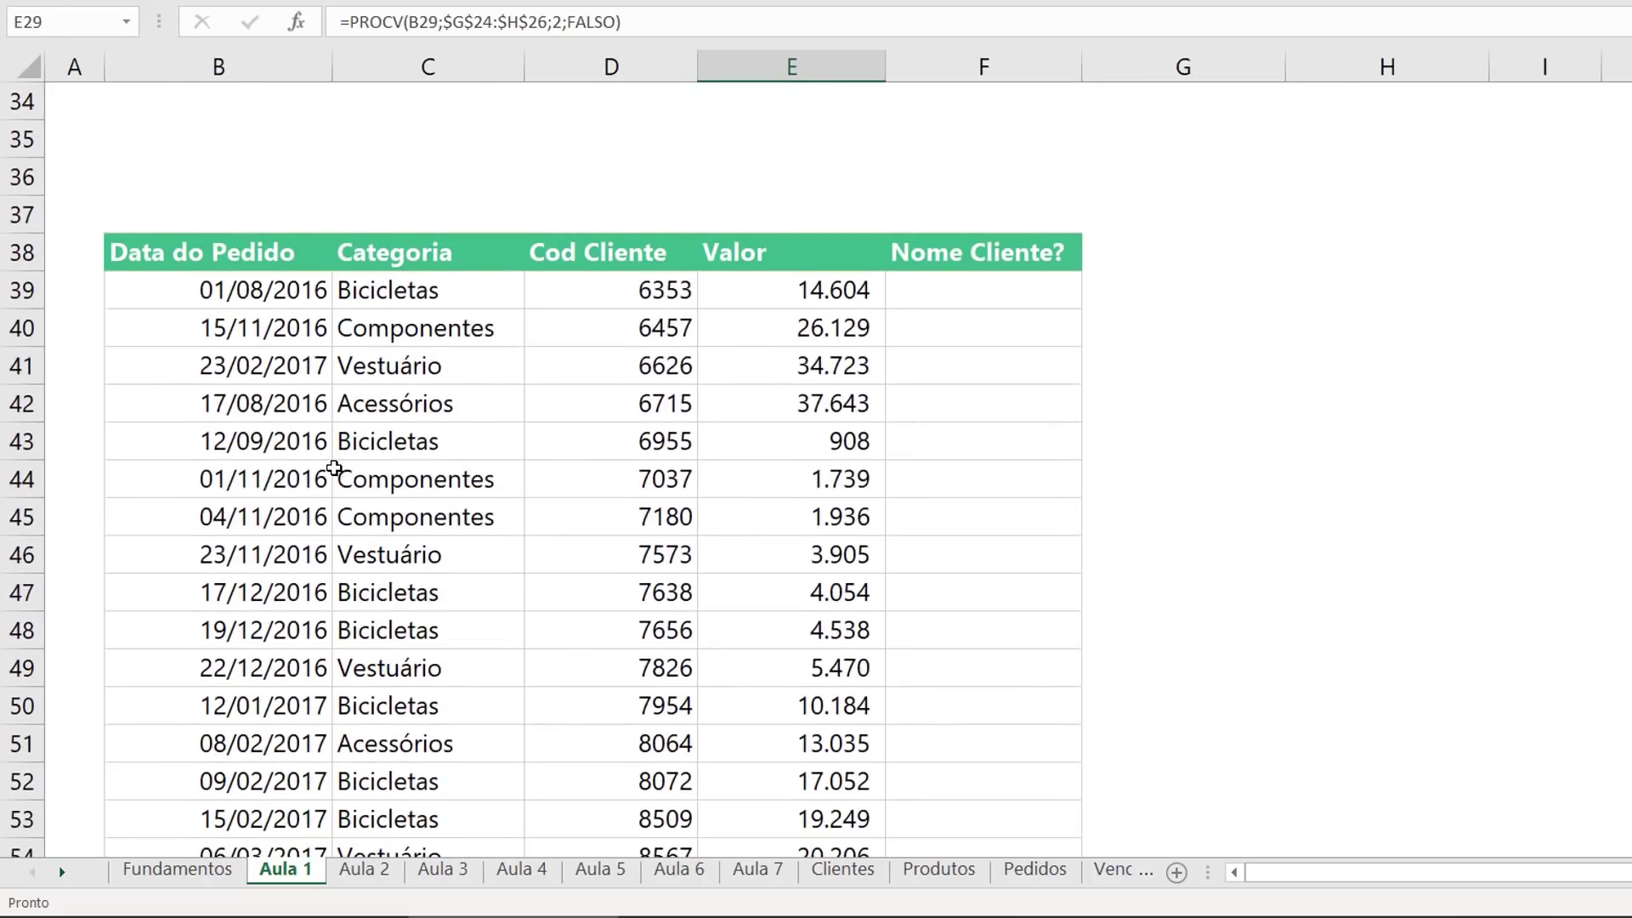
{"action": "scroll", "coordinate": [333, 468], "scroll_direction": "down", "scroll_amount": 1}
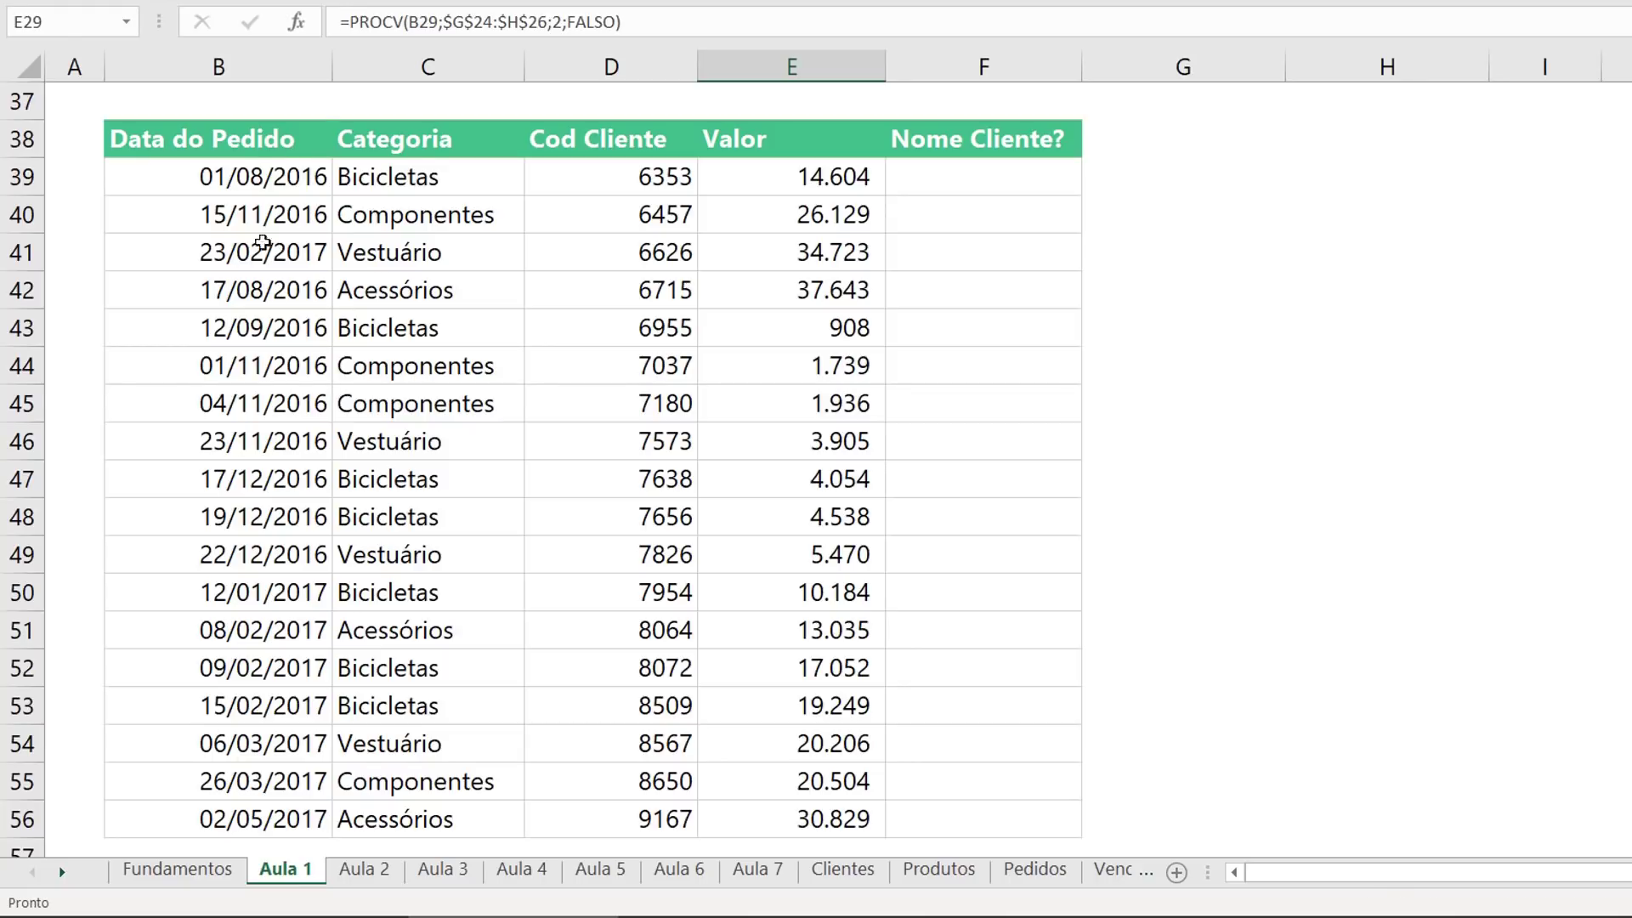
{"action": "left_click_drag", "start_coordinate": [219, 138], "coordinate": [255, 328]}
{"action": "left_click_drag", "start_coordinate": [408, 139], "coordinate": [408, 328]}
{"action": "left_click_drag", "start_coordinate": [595, 139], "coordinate": [594, 290]}
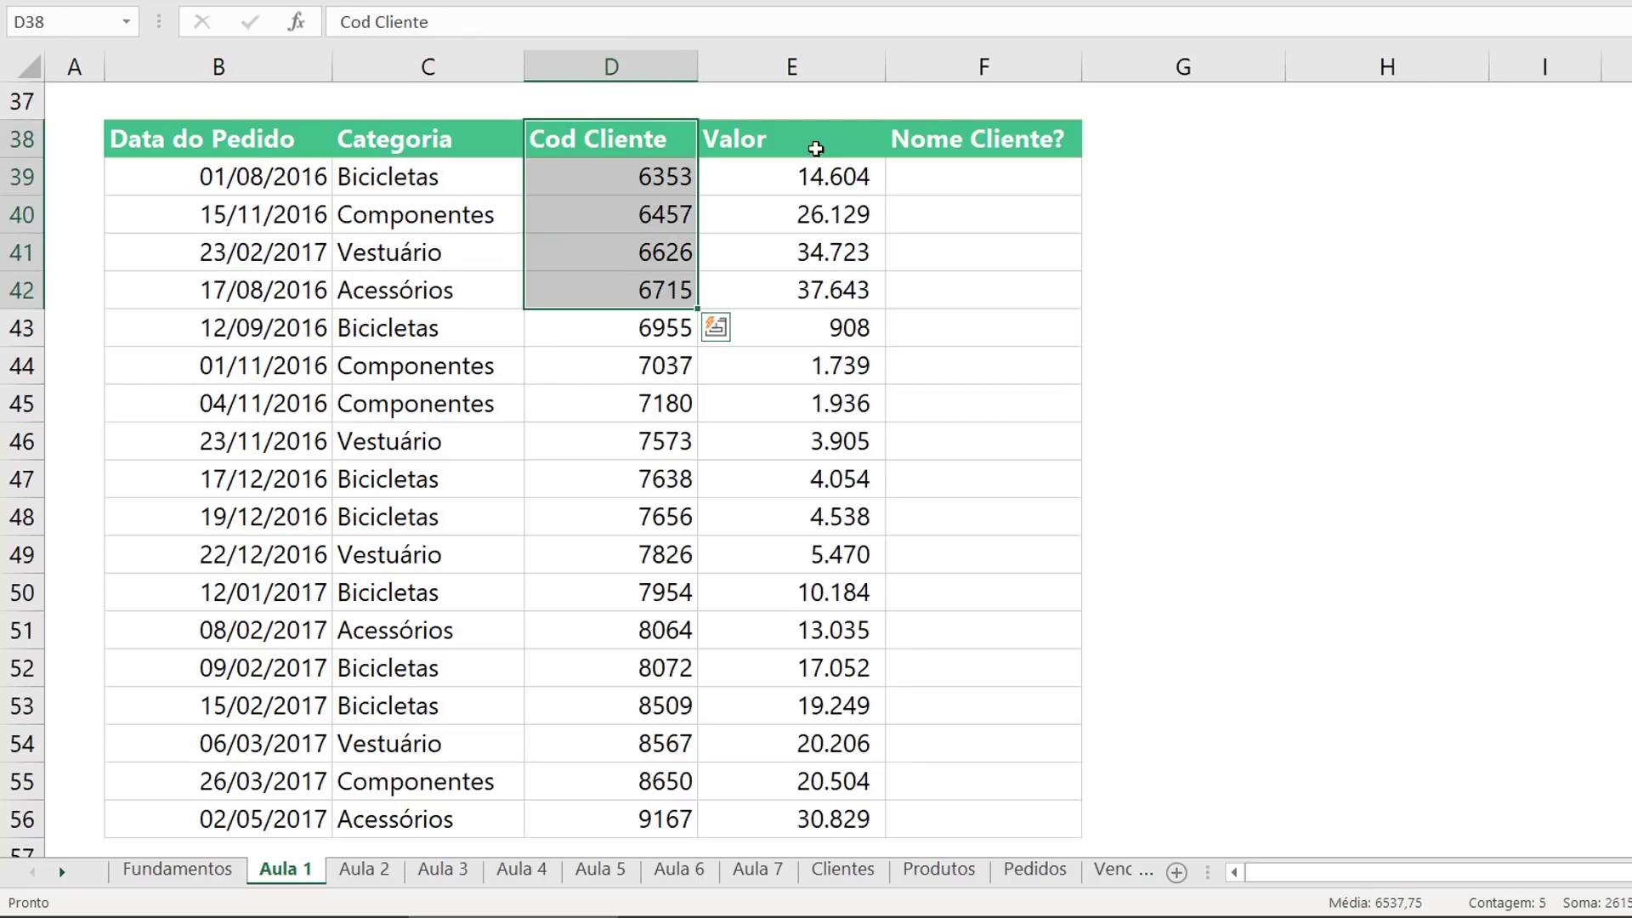
{"action": "left_click_drag", "start_coordinate": [816, 149], "coordinate": [850, 253]}
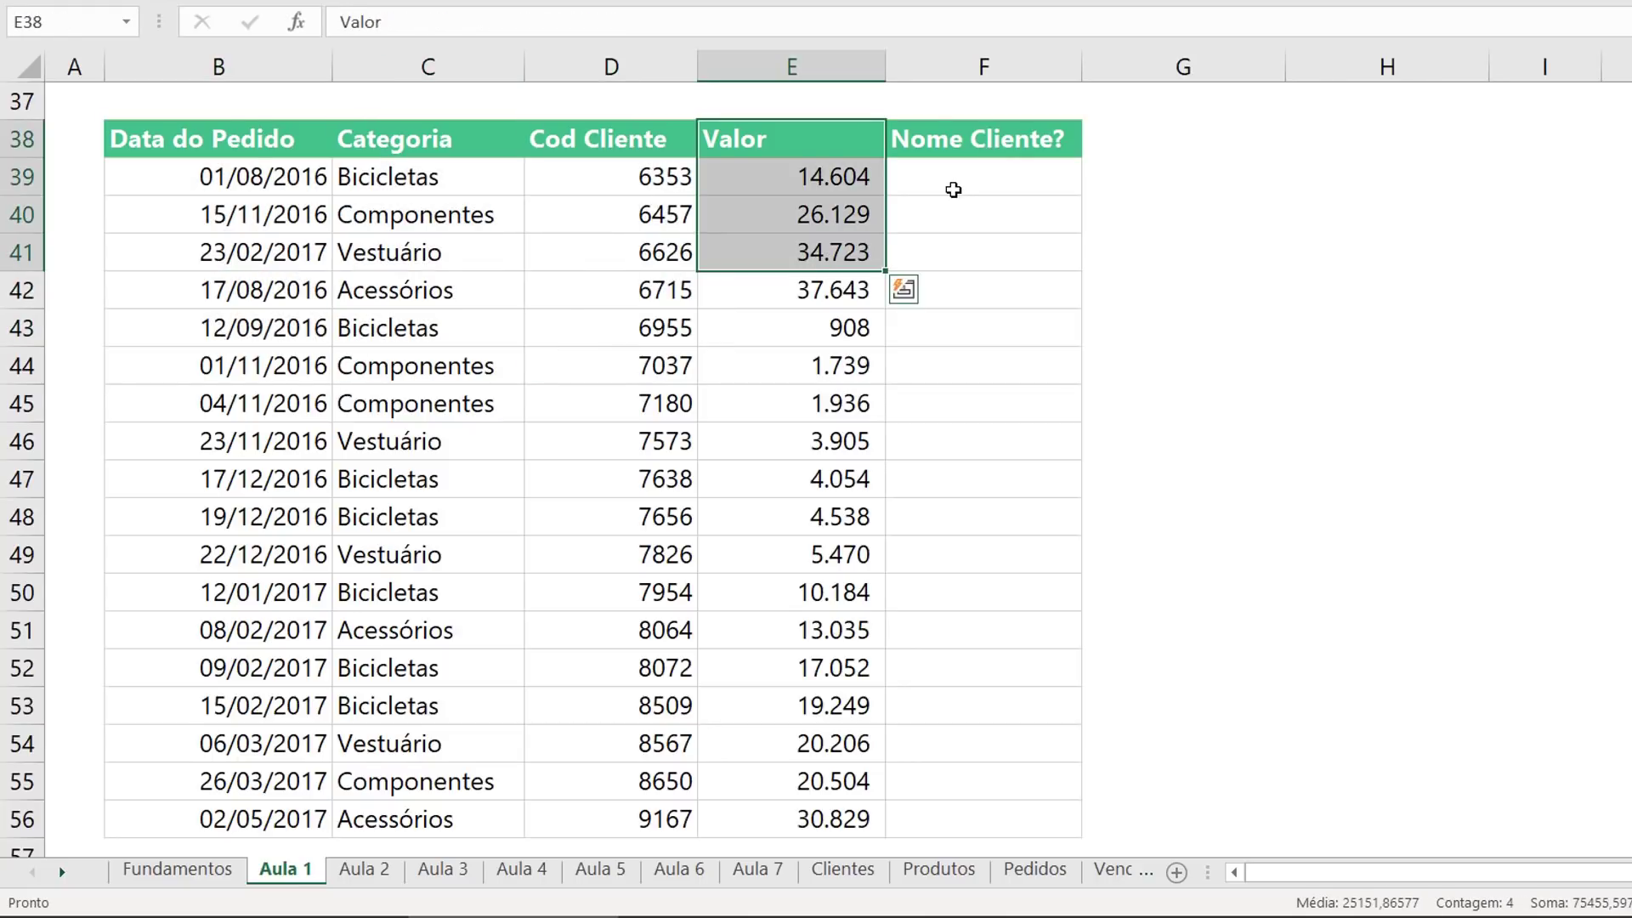
{"action": "left_click", "coordinate": [953, 188]}
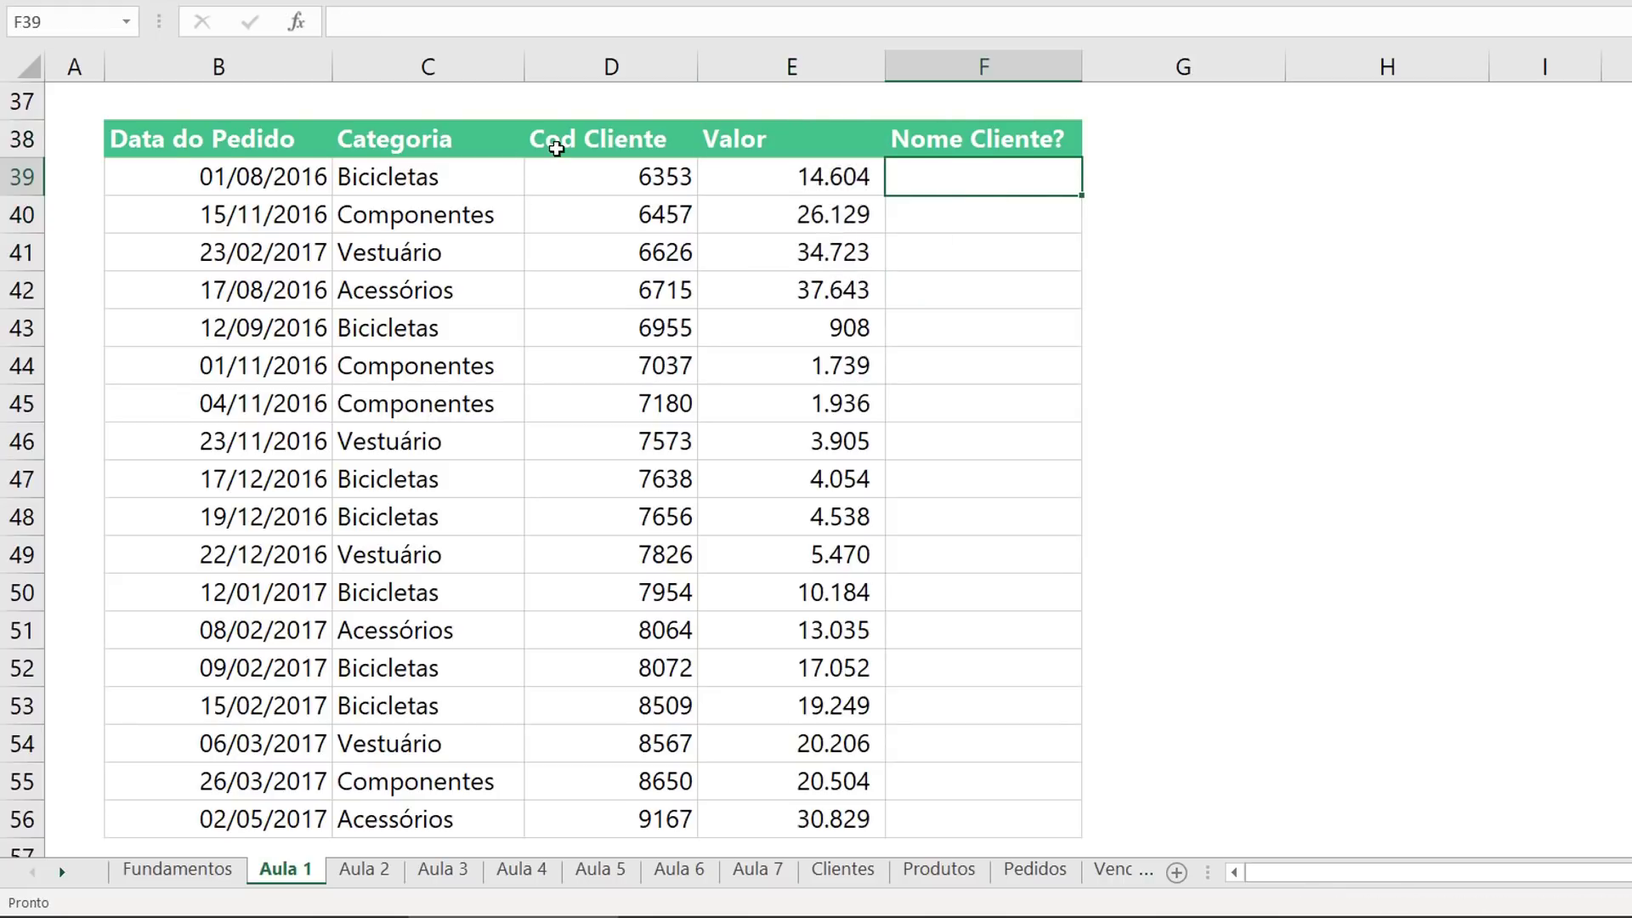
{"action": "left_click", "coordinate": [648, 187]}
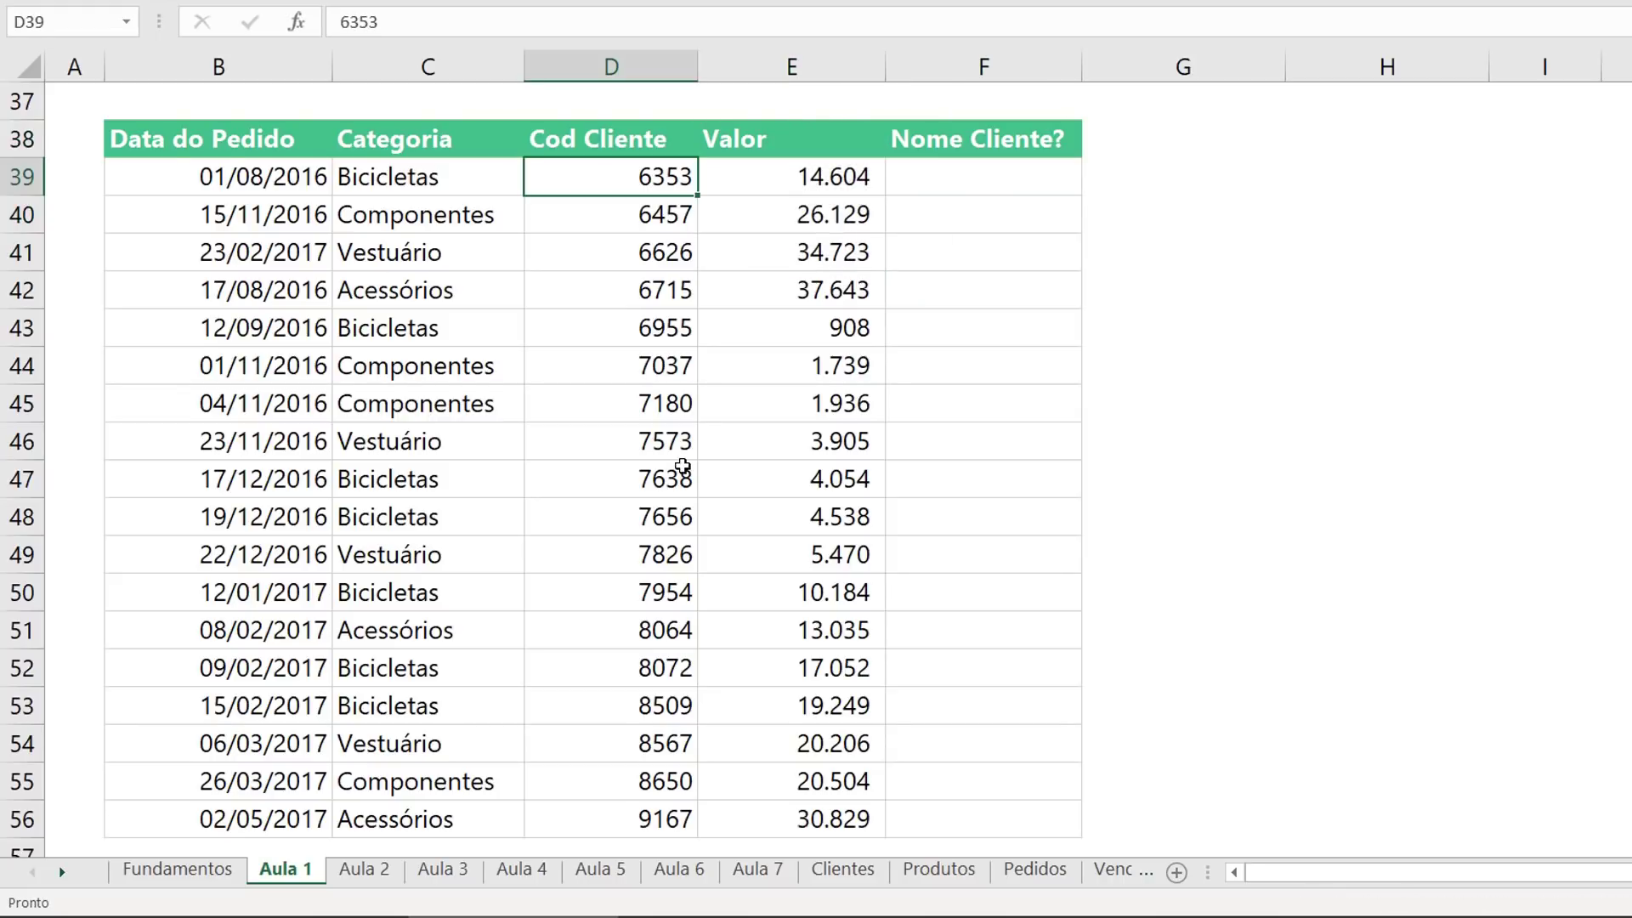
{"action": "left_click", "coordinate": [1003, 168]}
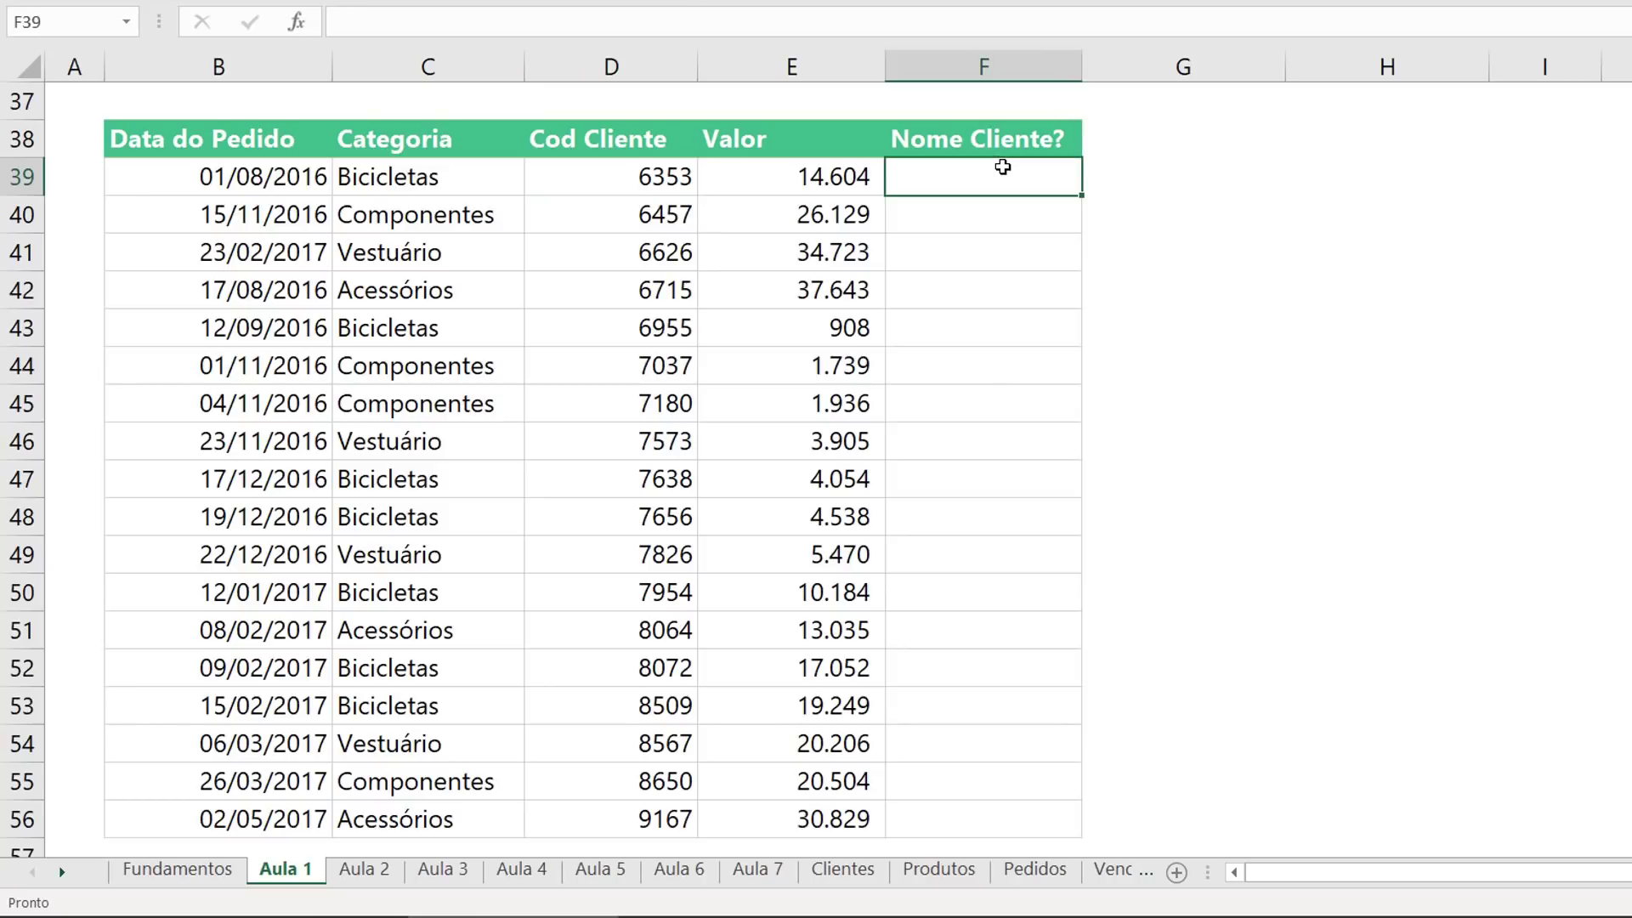
Check the table name of the customer data on the Clientes sheet and return to the Aula 1 sheet
{"action": "left_click", "coordinate": [849, 870]}
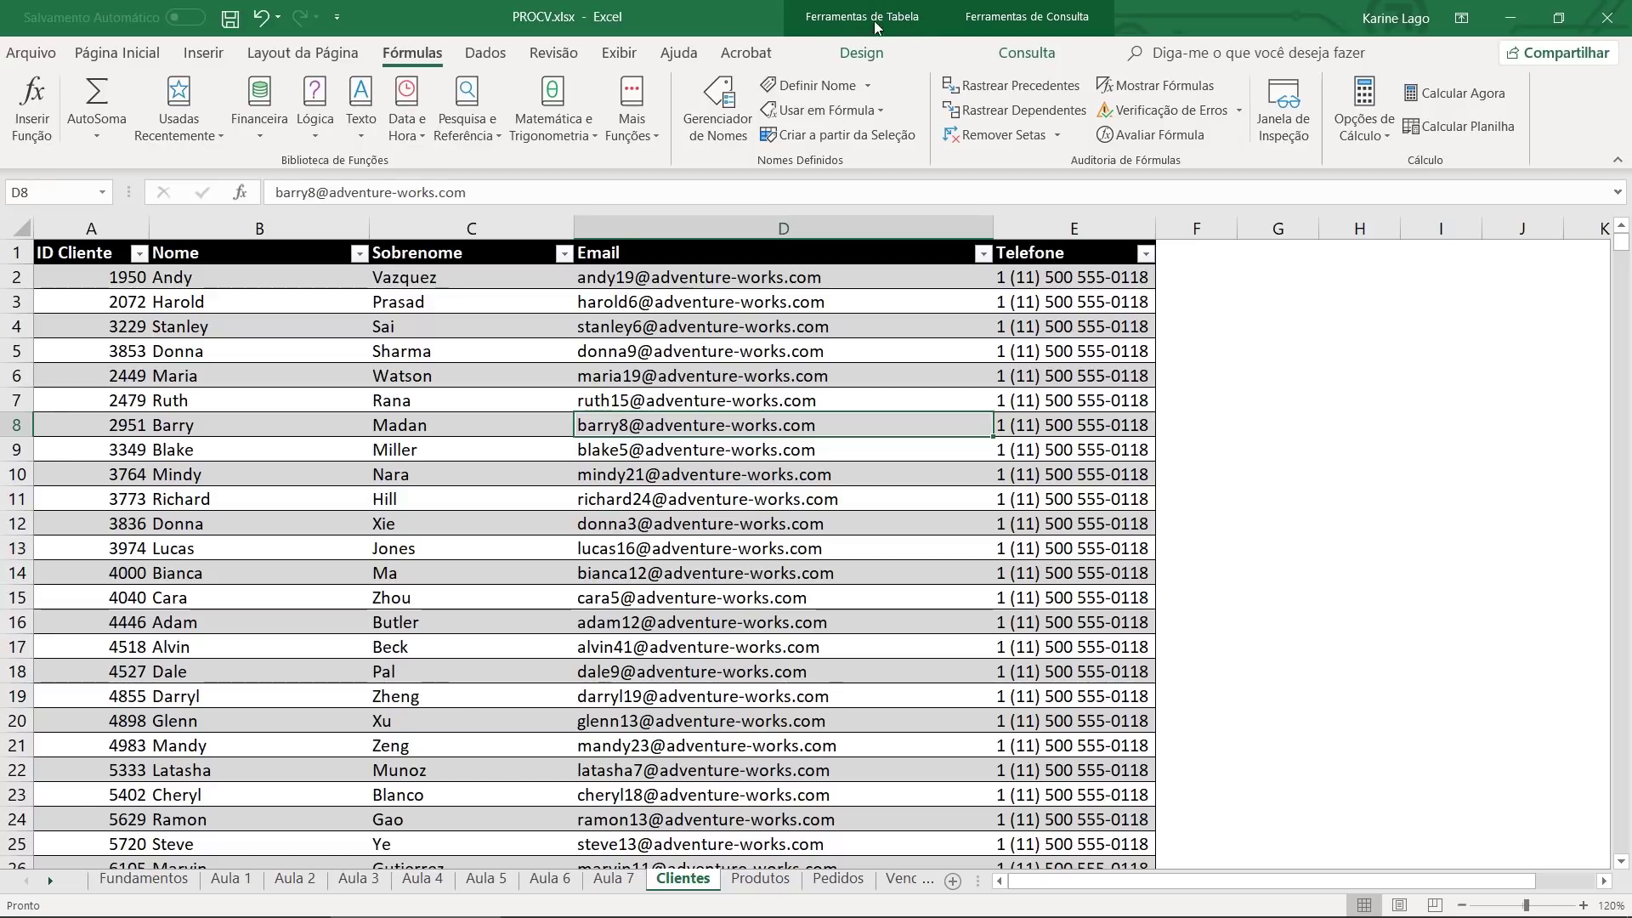
{"action": "left_click", "coordinate": [865, 53]}
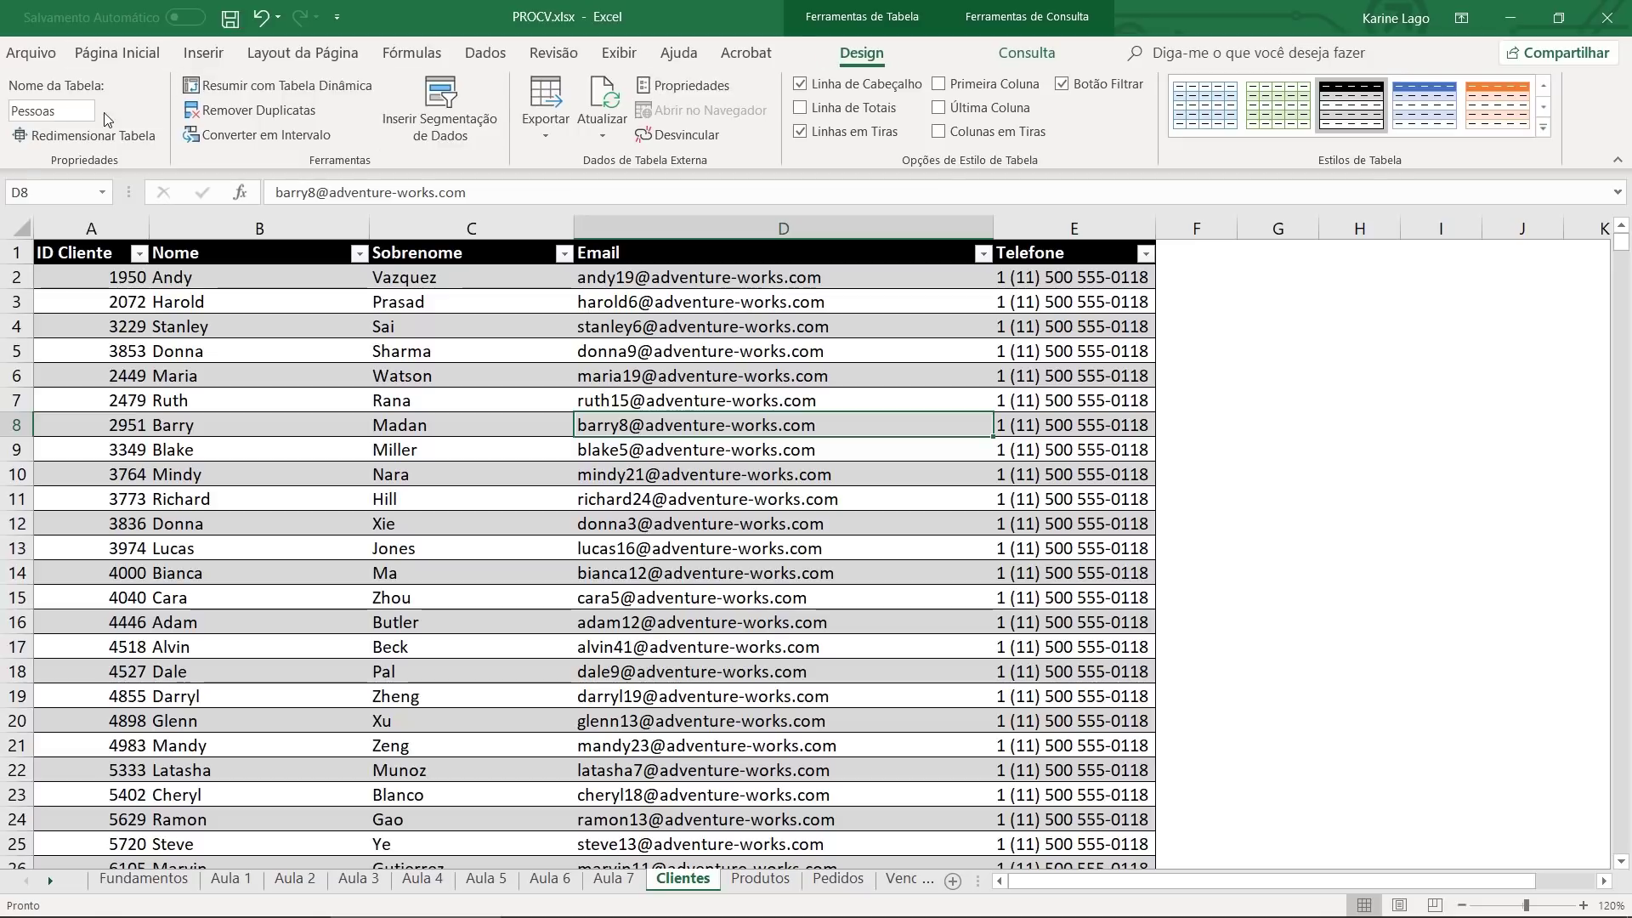
{"action": "left_click", "coordinate": [231, 878]}
Convert the product sales range B23:E31 into a table with headers
{"action": "scroll", "coordinate": [272, 620], "scroll_direction": "up", "scroll_amount": 6}
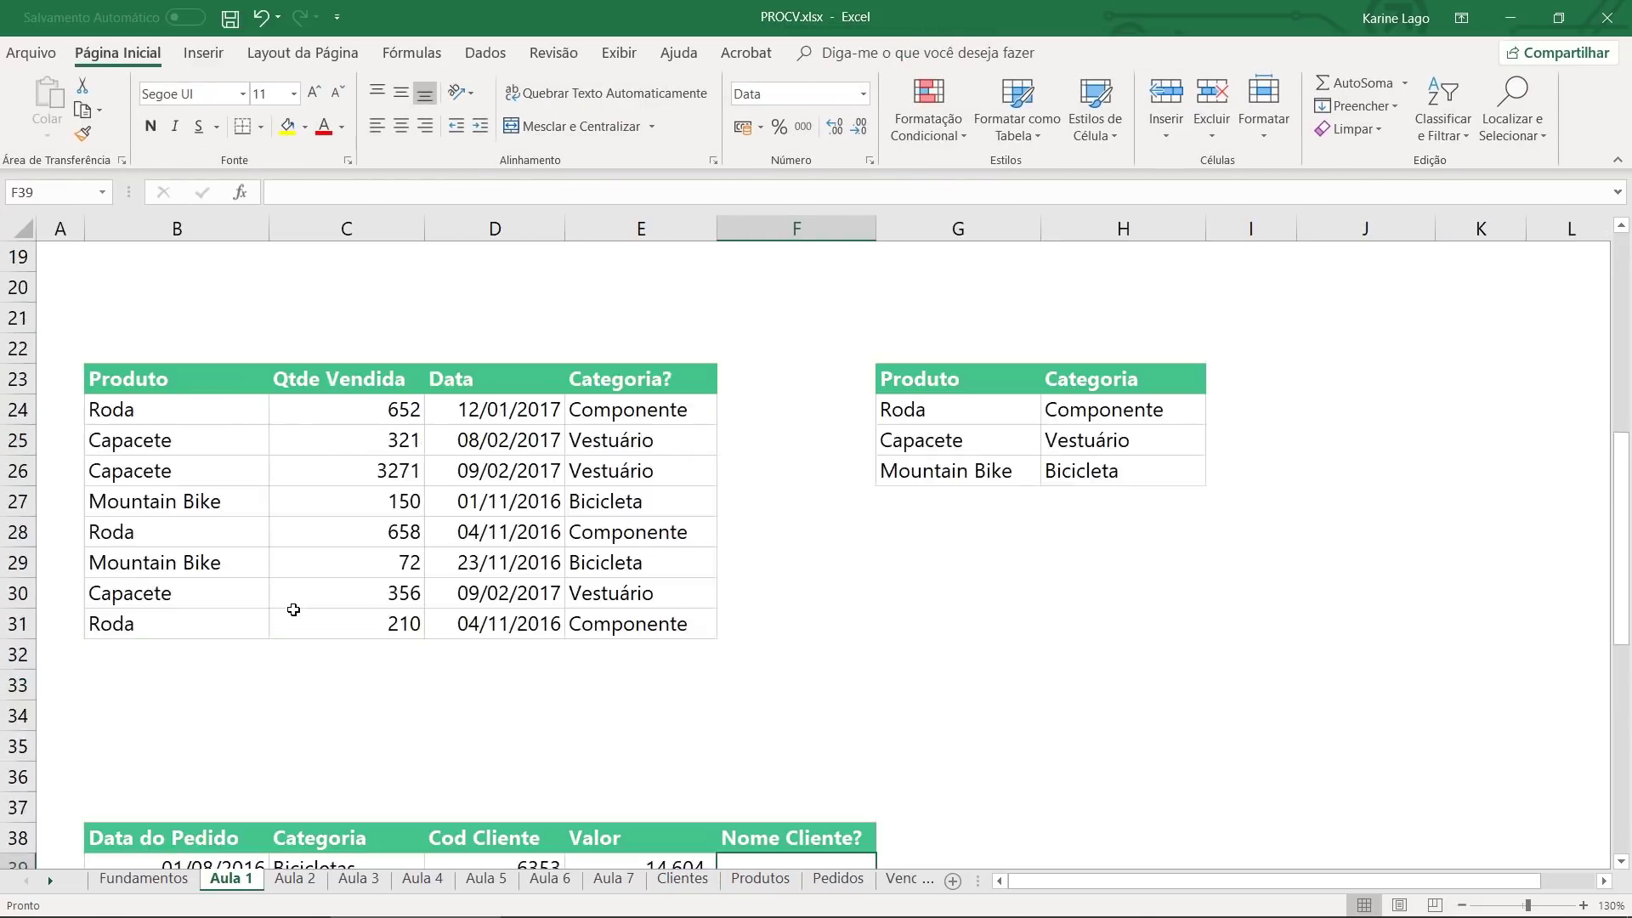
{"action": "left_click", "coordinate": [548, 559]}
{"action": "left_click_drag", "start_coordinate": [654, 379], "coordinate": [204, 625]}
{"action": "left_click", "coordinate": [281, 567]}
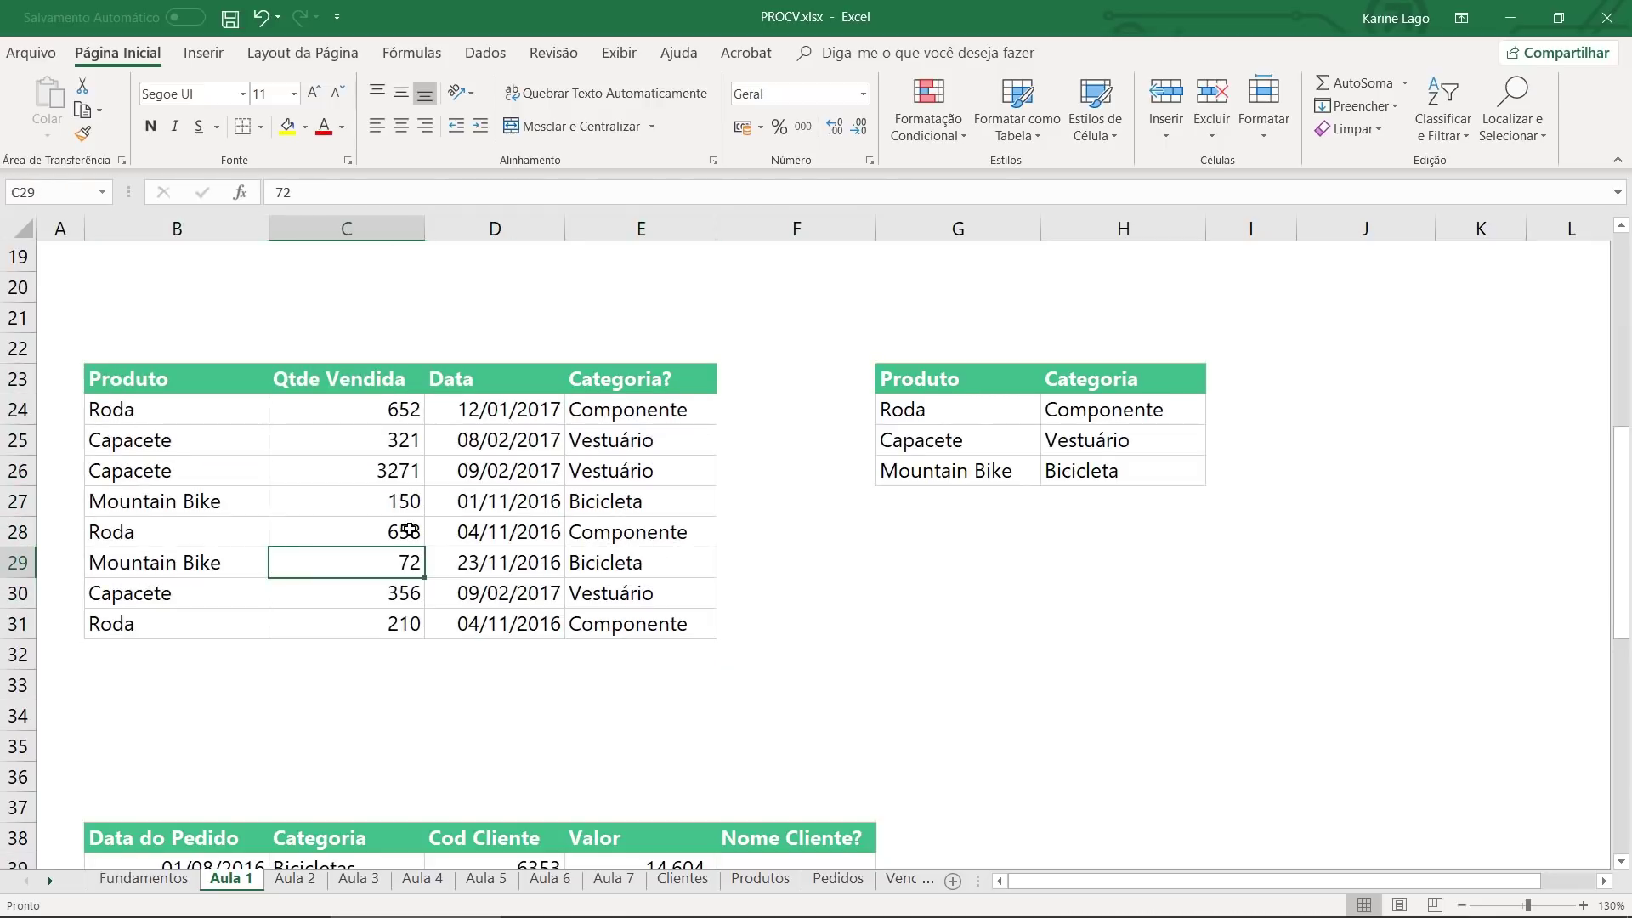
{"action": "left_click", "coordinate": [604, 499]}
{"action": "left_click", "coordinate": [505, 459]}
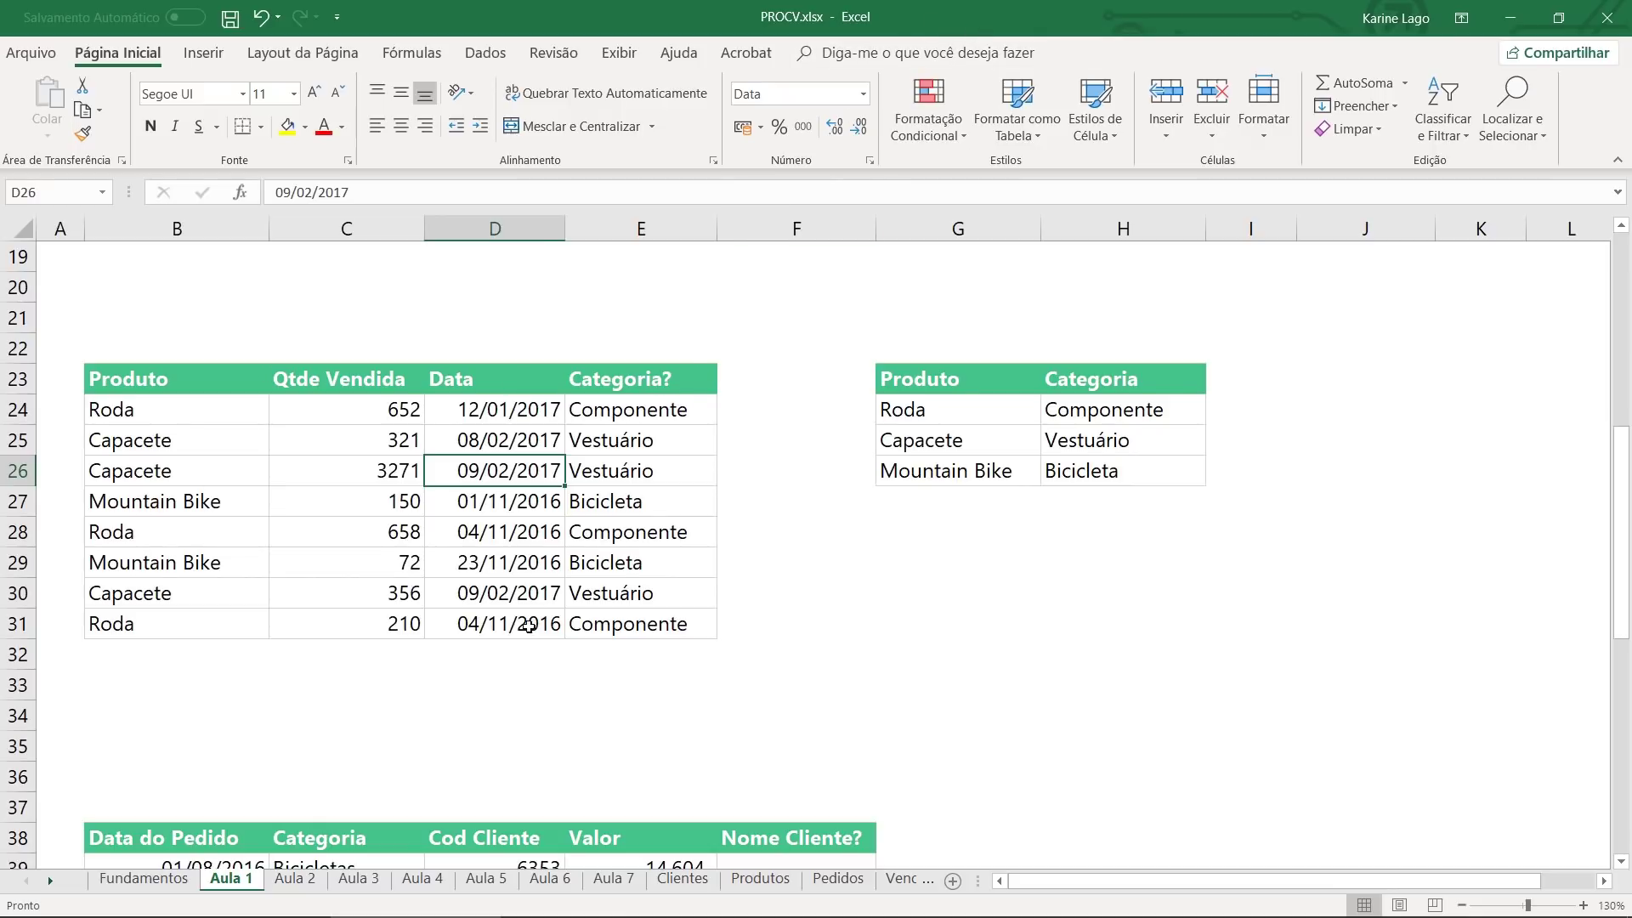
{"action": "left_click_drag", "start_coordinate": [139, 387], "coordinate": [697, 628]}
{"action": "left_click", "coordinate": [444, 470]}
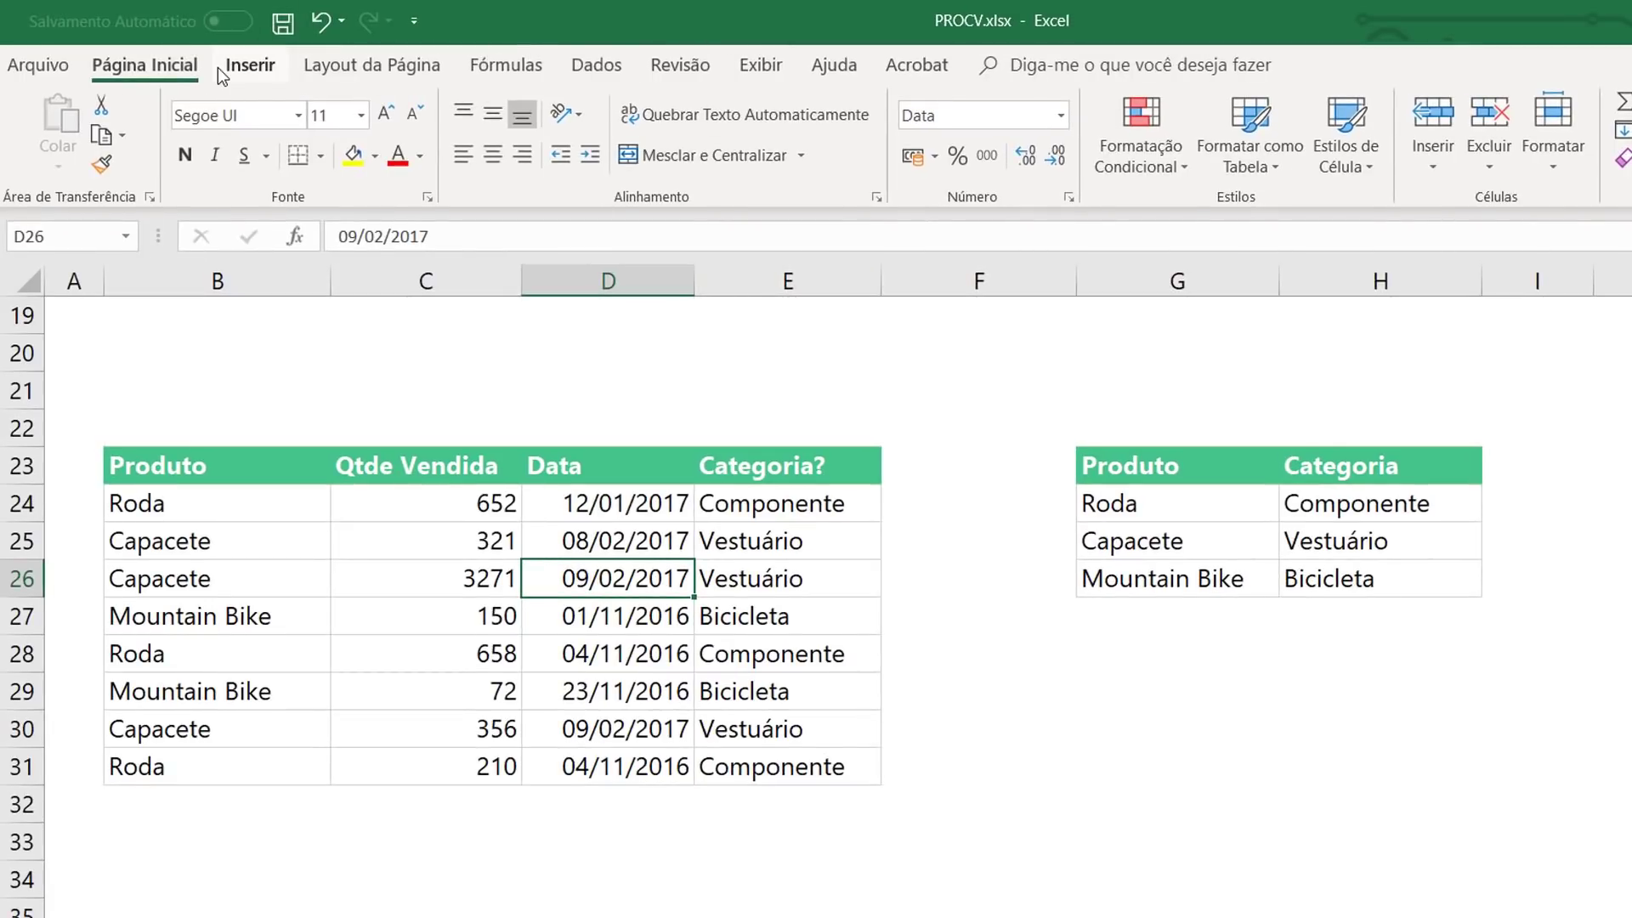
{"action": "left_click", "coordinate": [219, 67]}
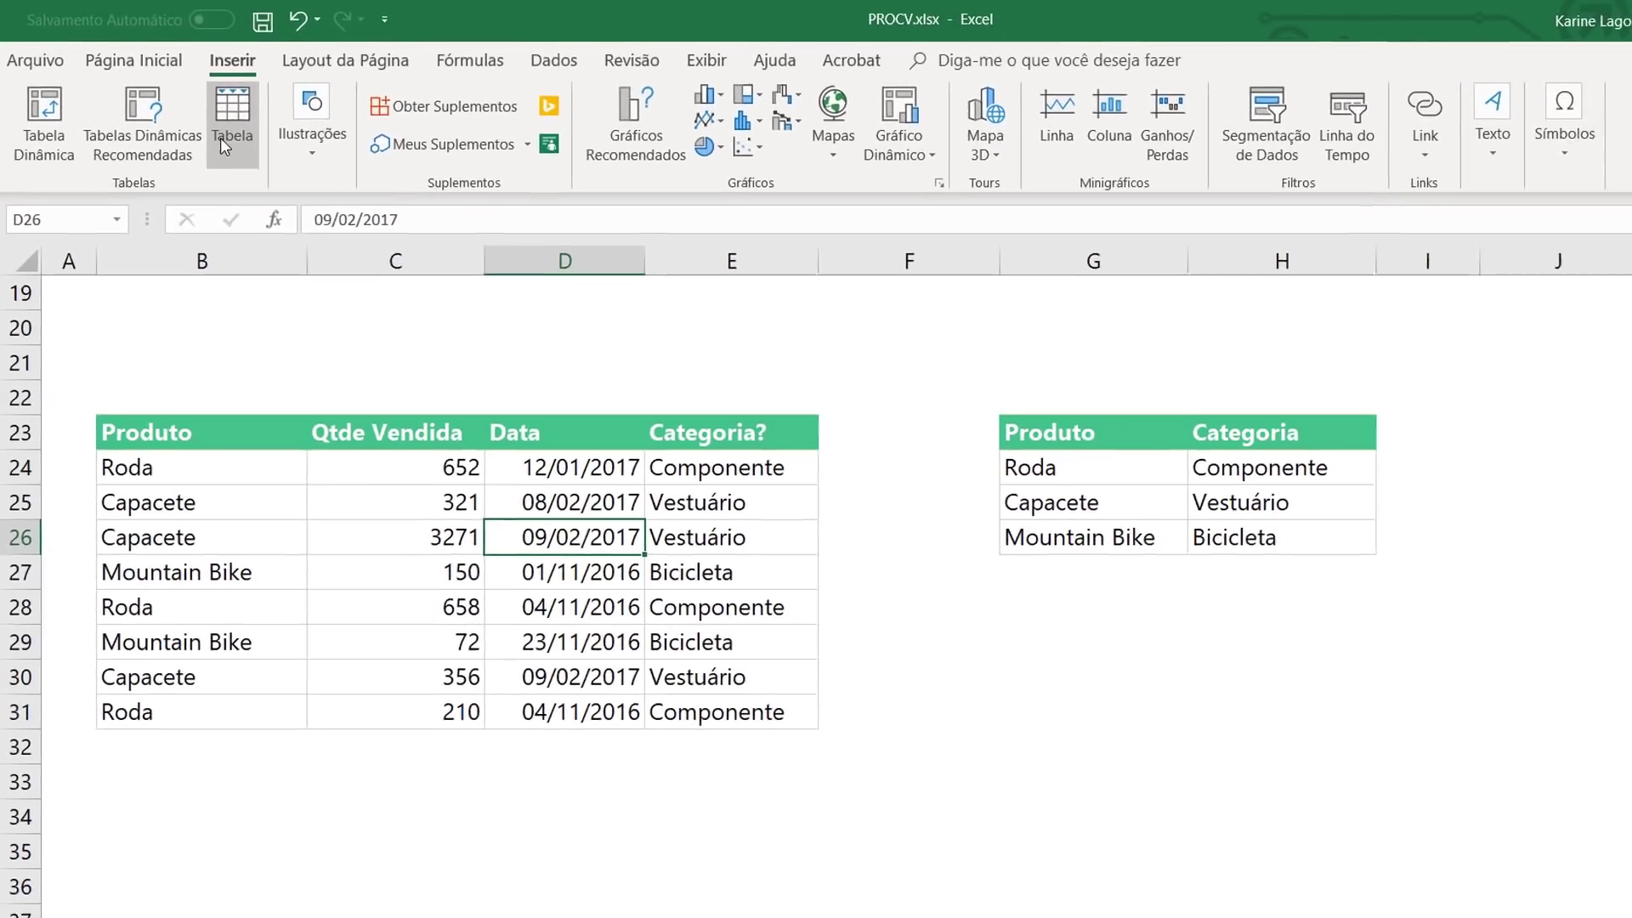
{"action": "left_click", "coordinate": [222, 145]}
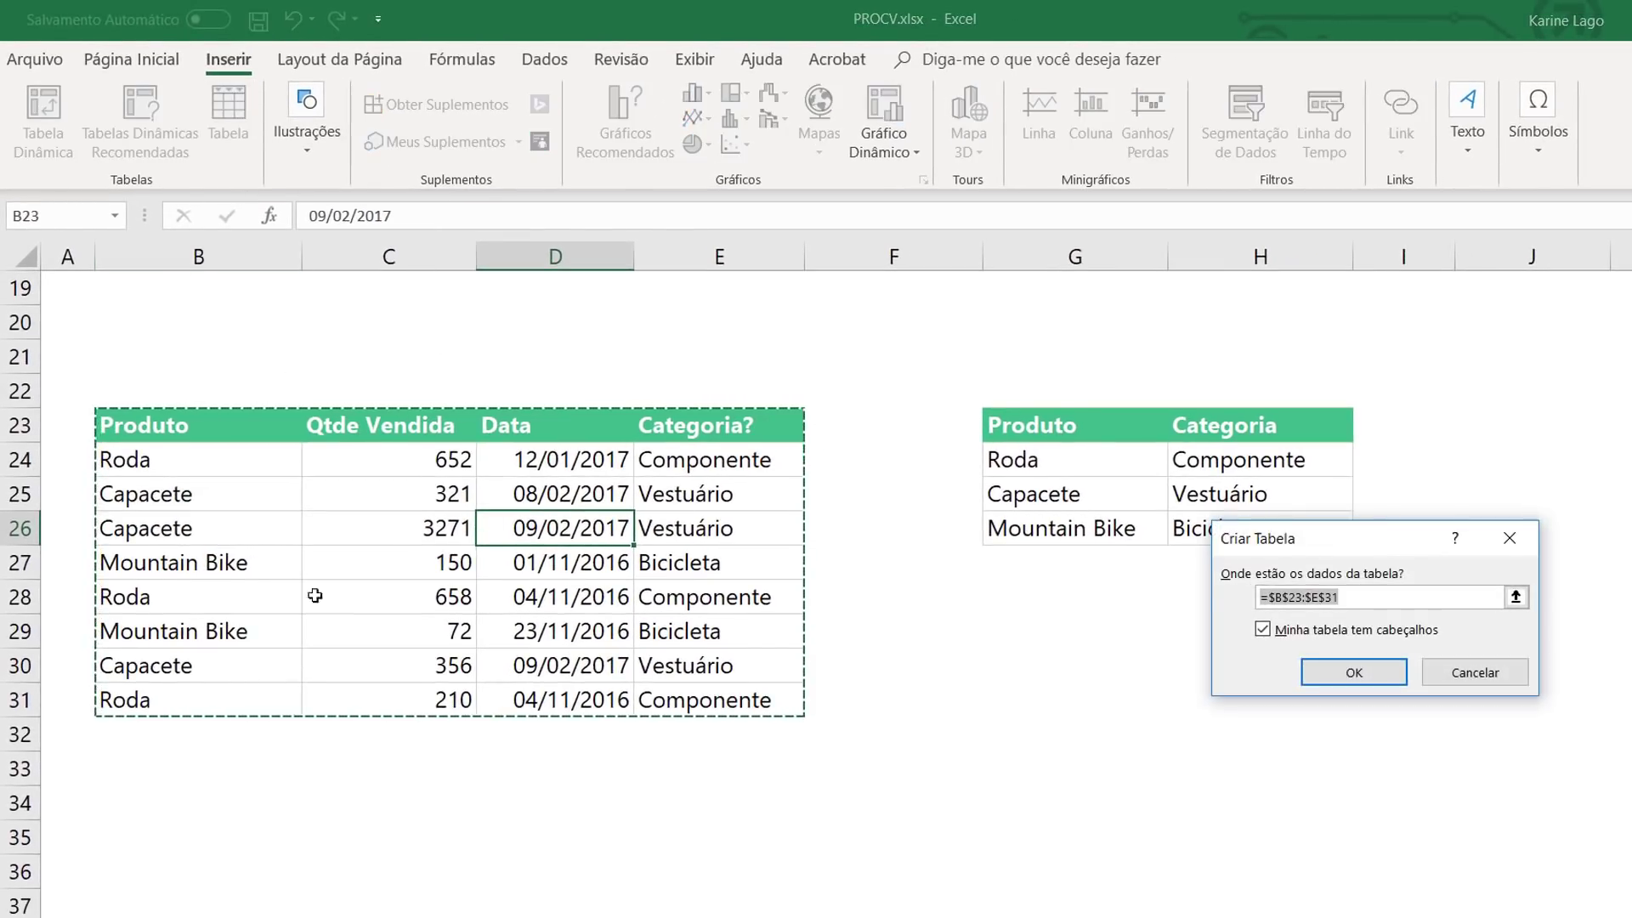
{"action": "left_click", "coordinate": [1369, 676]}
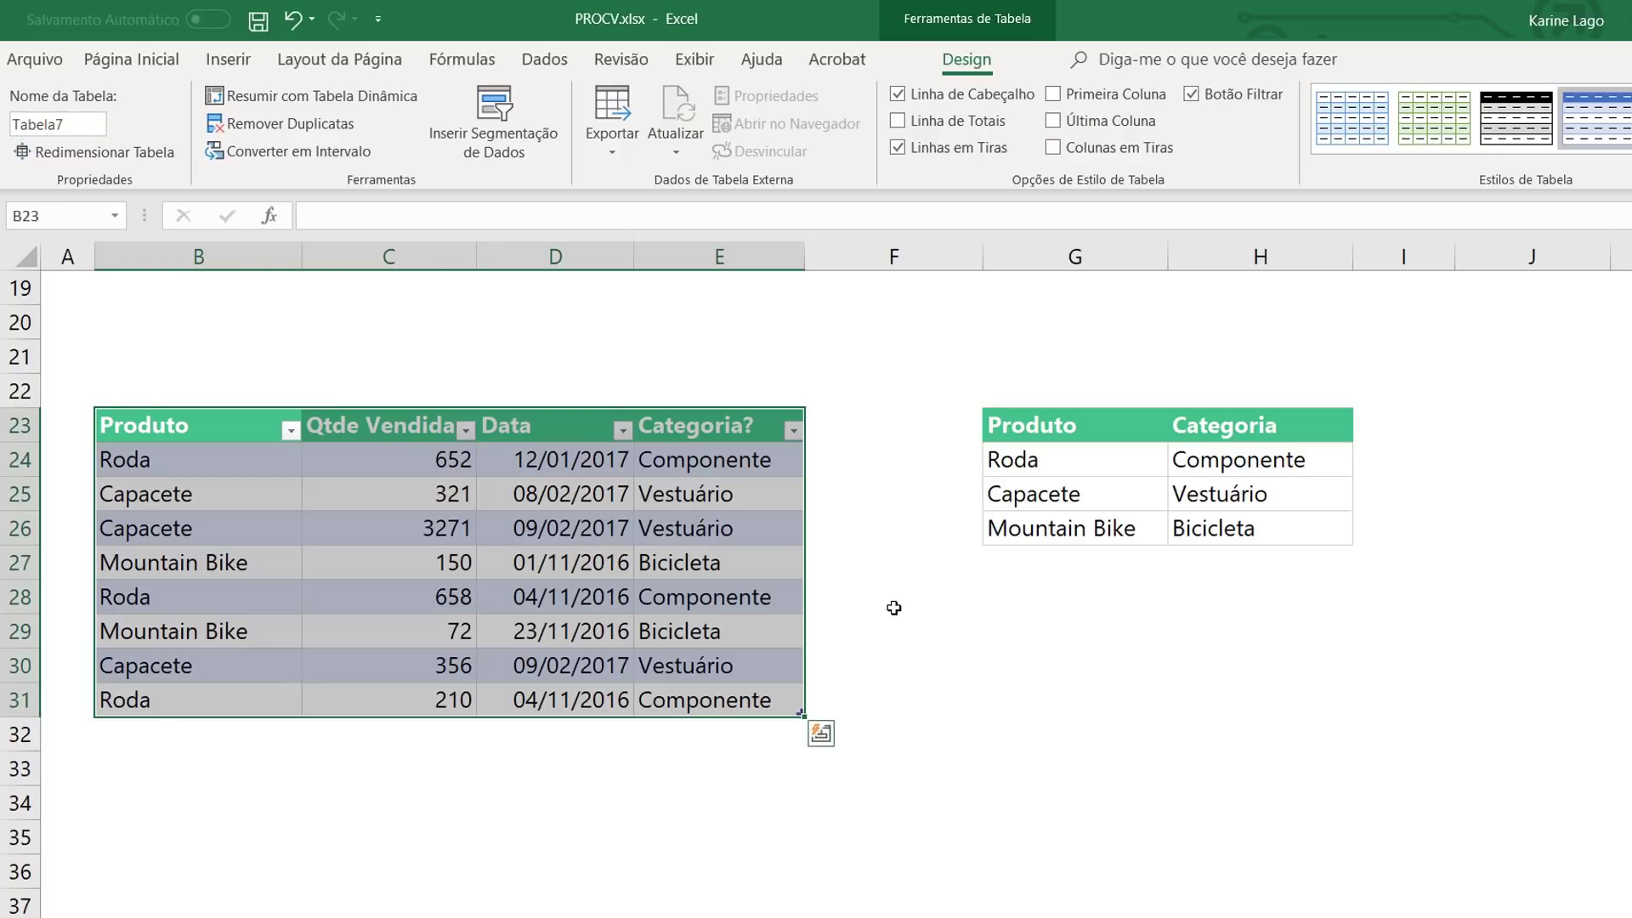
Undo the conversion of the product sales range into a table and go back to the orders table
{"action": "key", "text": "ctrl+z"}
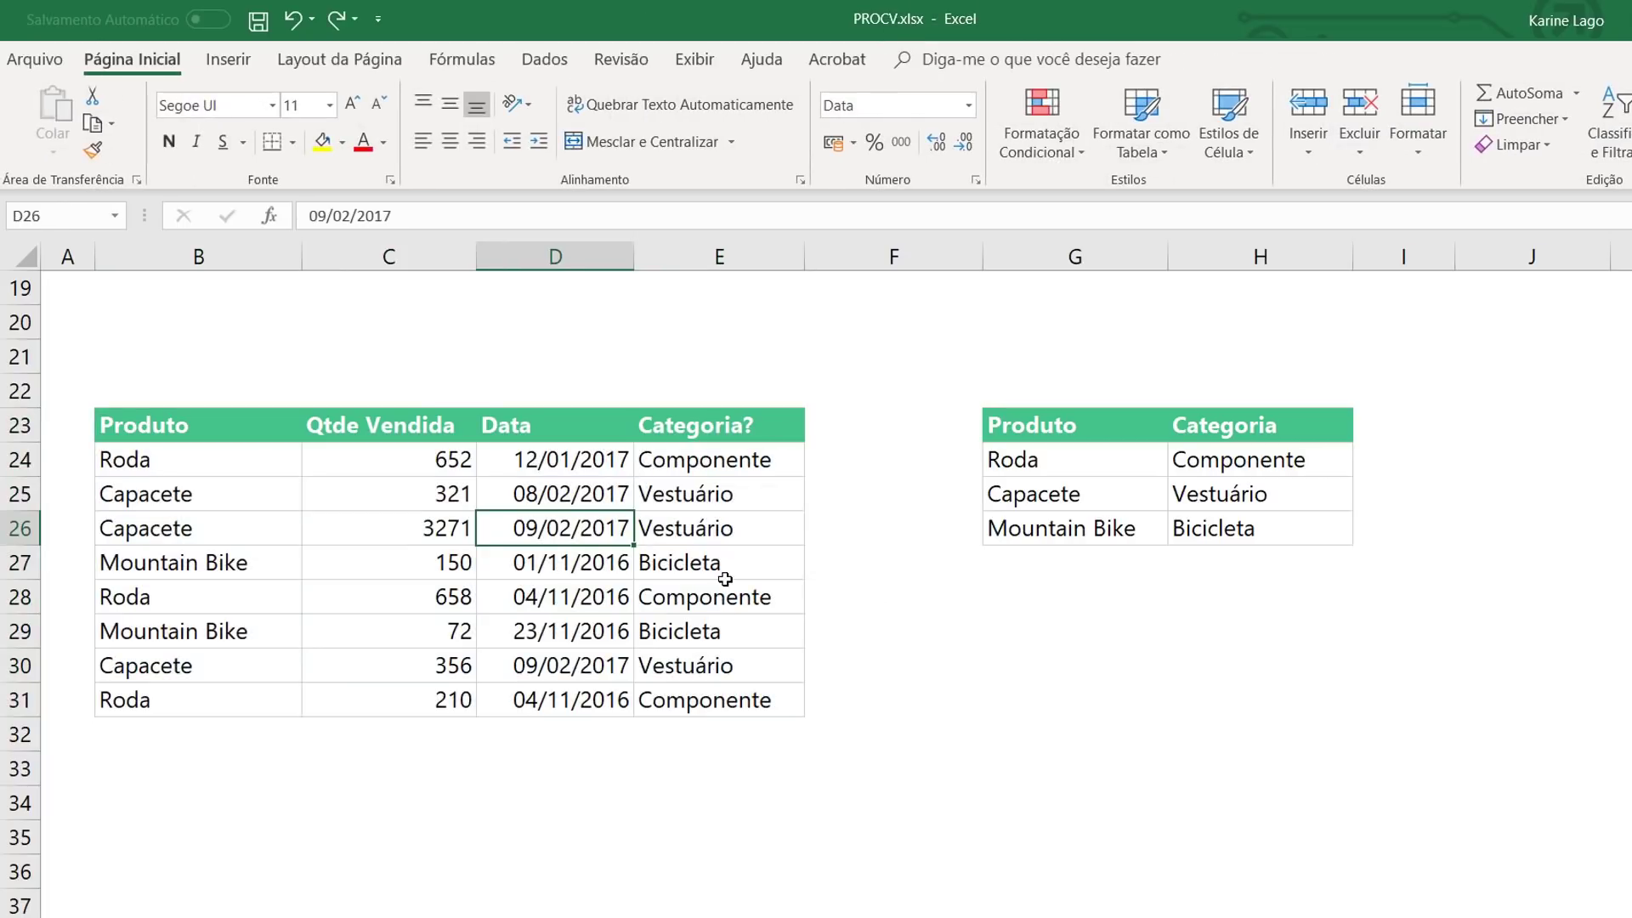
{"action": "scroll", "coordinate": [725, 579], "scroll_direction": "down", "scroll_amount": 5}
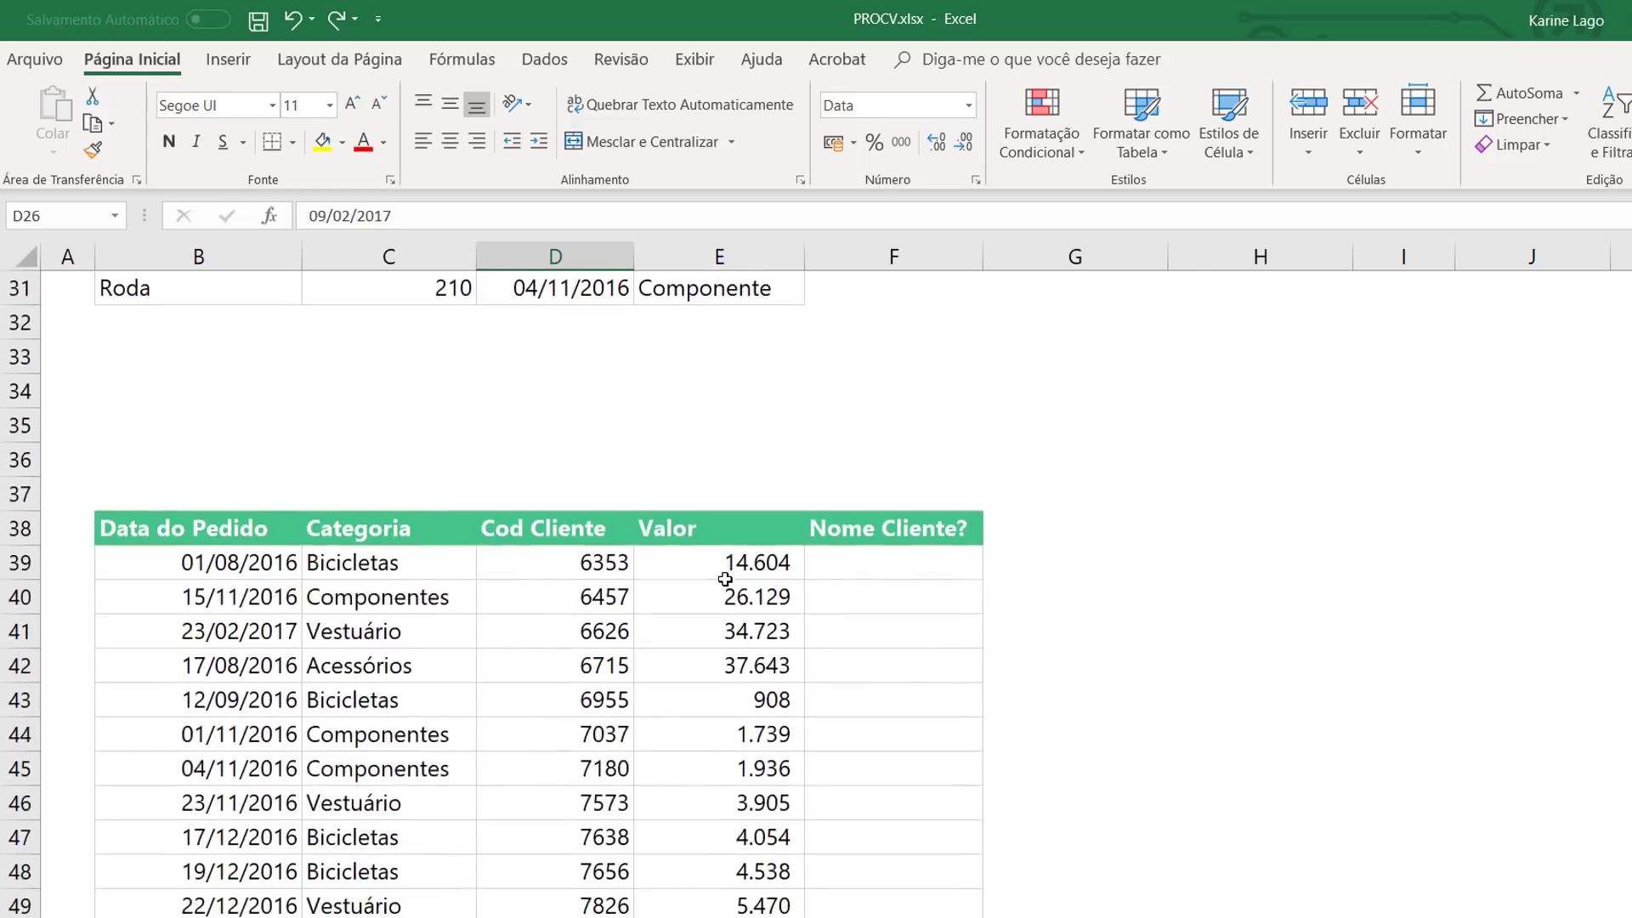
Start a PROCV formula in F39, using the customer code in D39 as the lookup value
{"action": "left_click", "coordinate": [948, 466]}
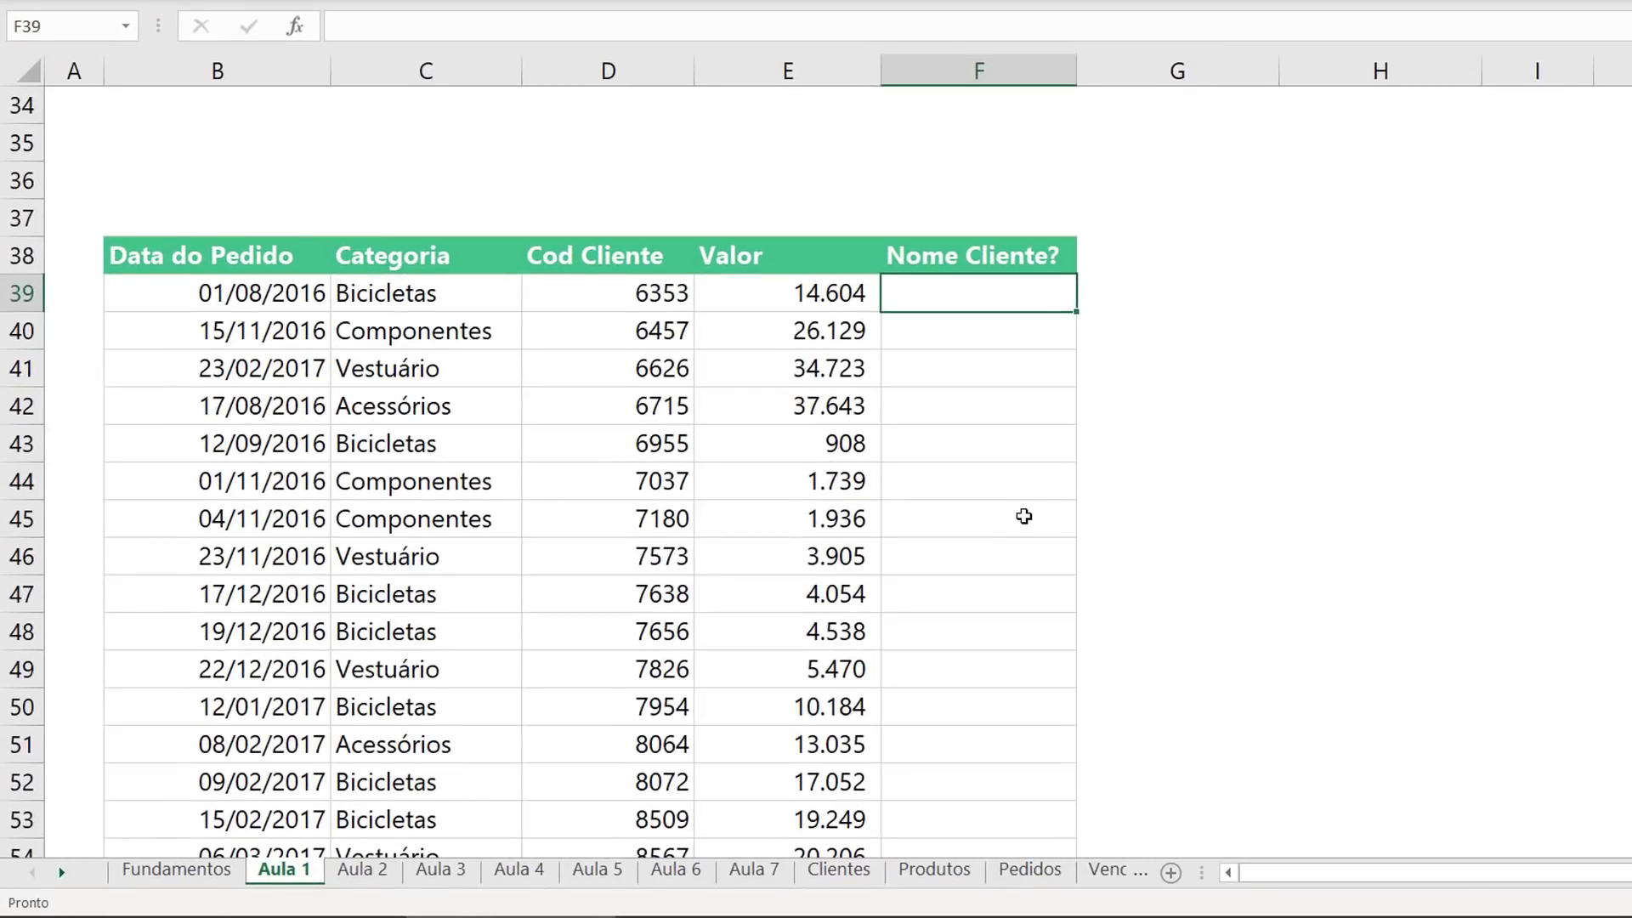
{"action": "type", "text": "=PROCV("}
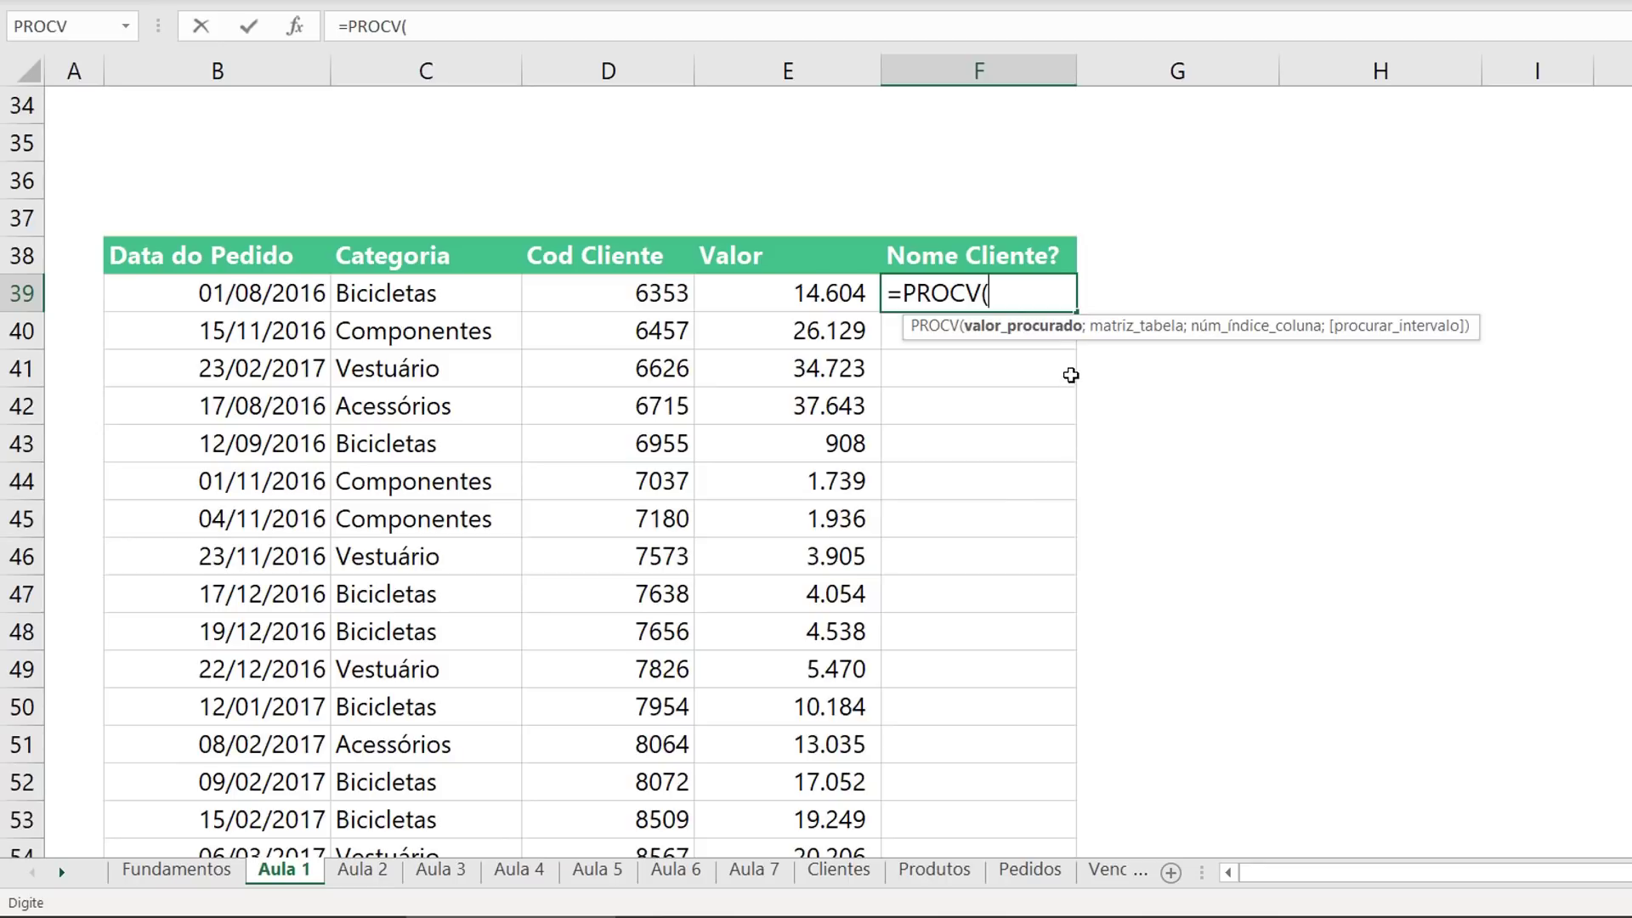
{"action": "left_click", "coordinate": [610, 278]}
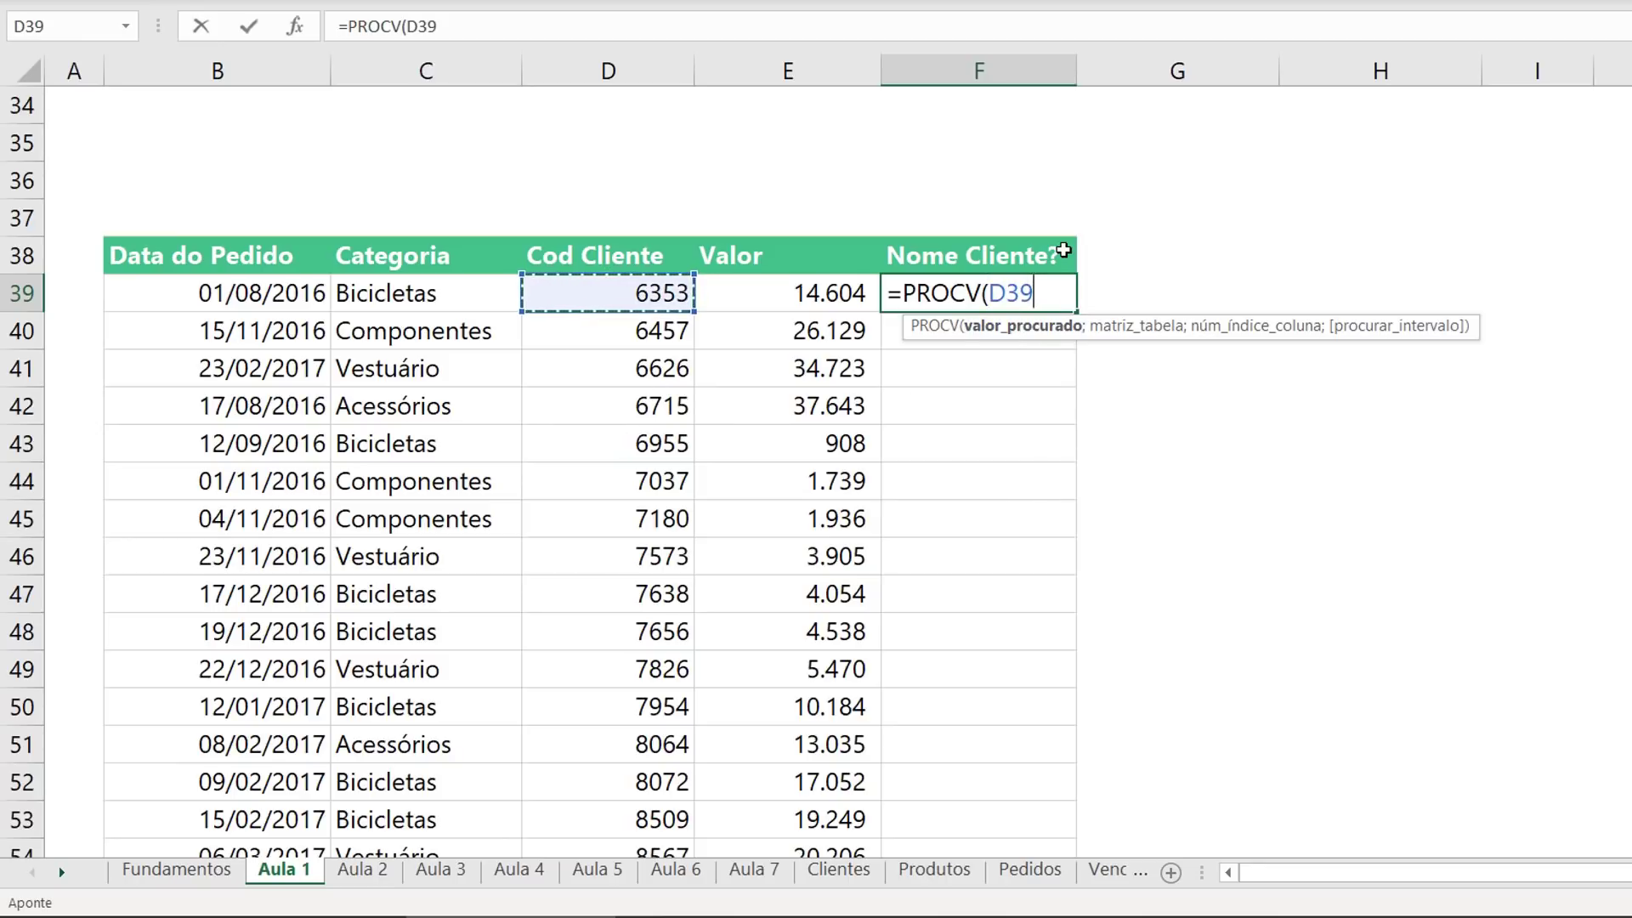
{"action": "type", "text": ";"}
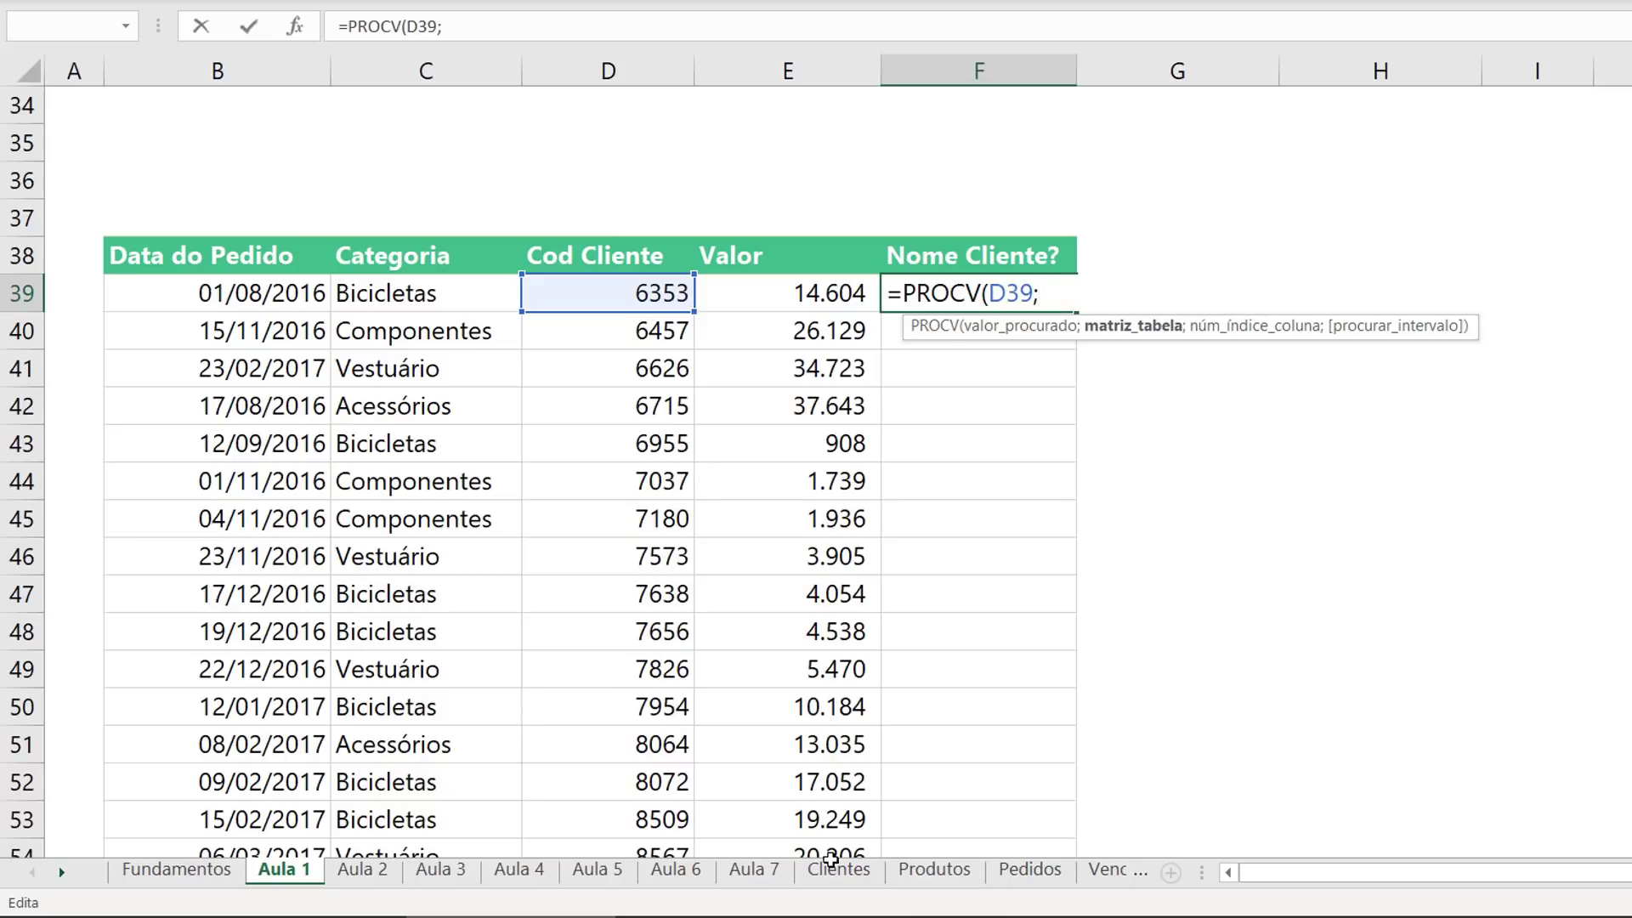
Supply the entire customer table on the Clientes sheet, headers included, as the formula's table array, Pessoas[#Tudo]
{"action": "left_click", "coordinate": [842, 881]}
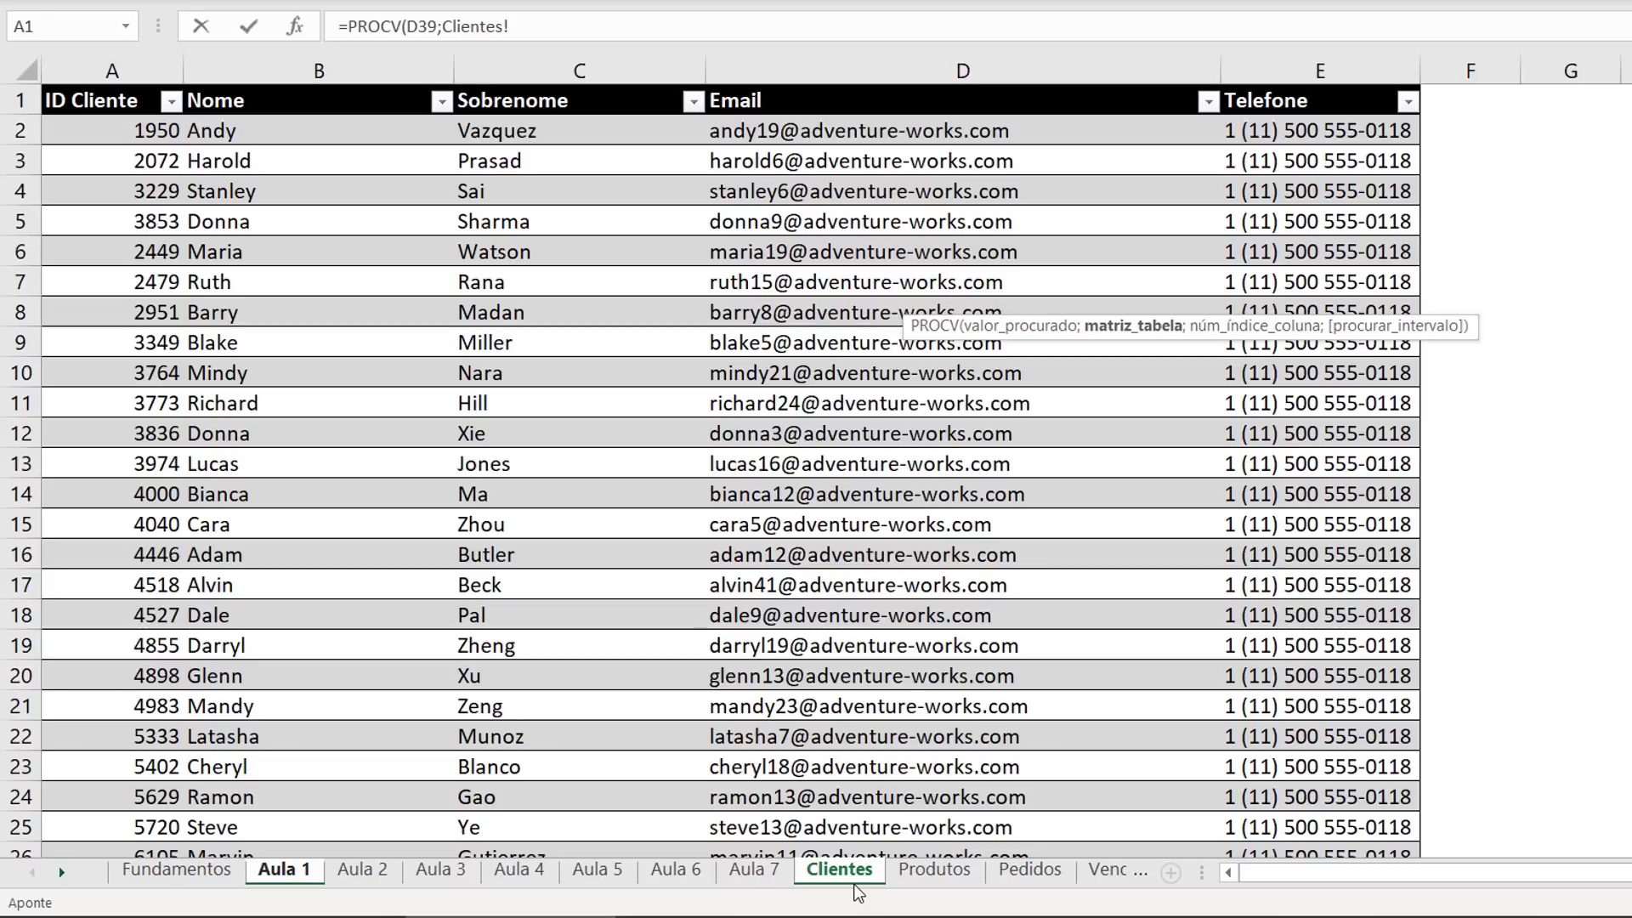
{"action": "left_click", "coordinate": [106, 103]}
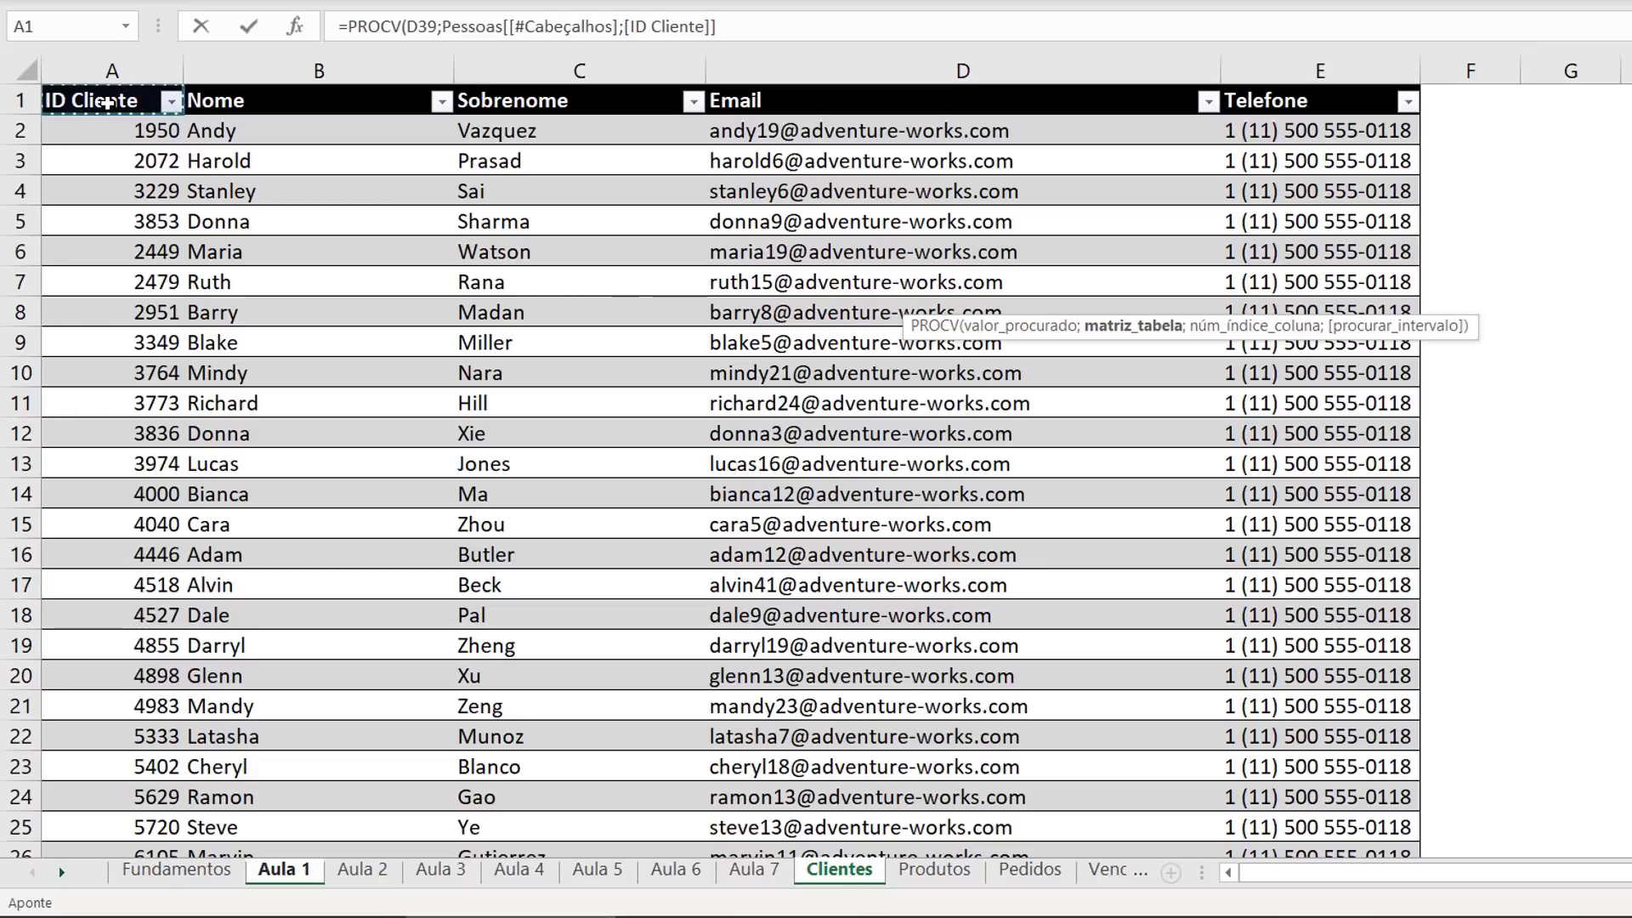
{"action": "key", "text": "ctrl+shift+Right"}
{"action": "key", "text": "ctrl+shift+Down"}
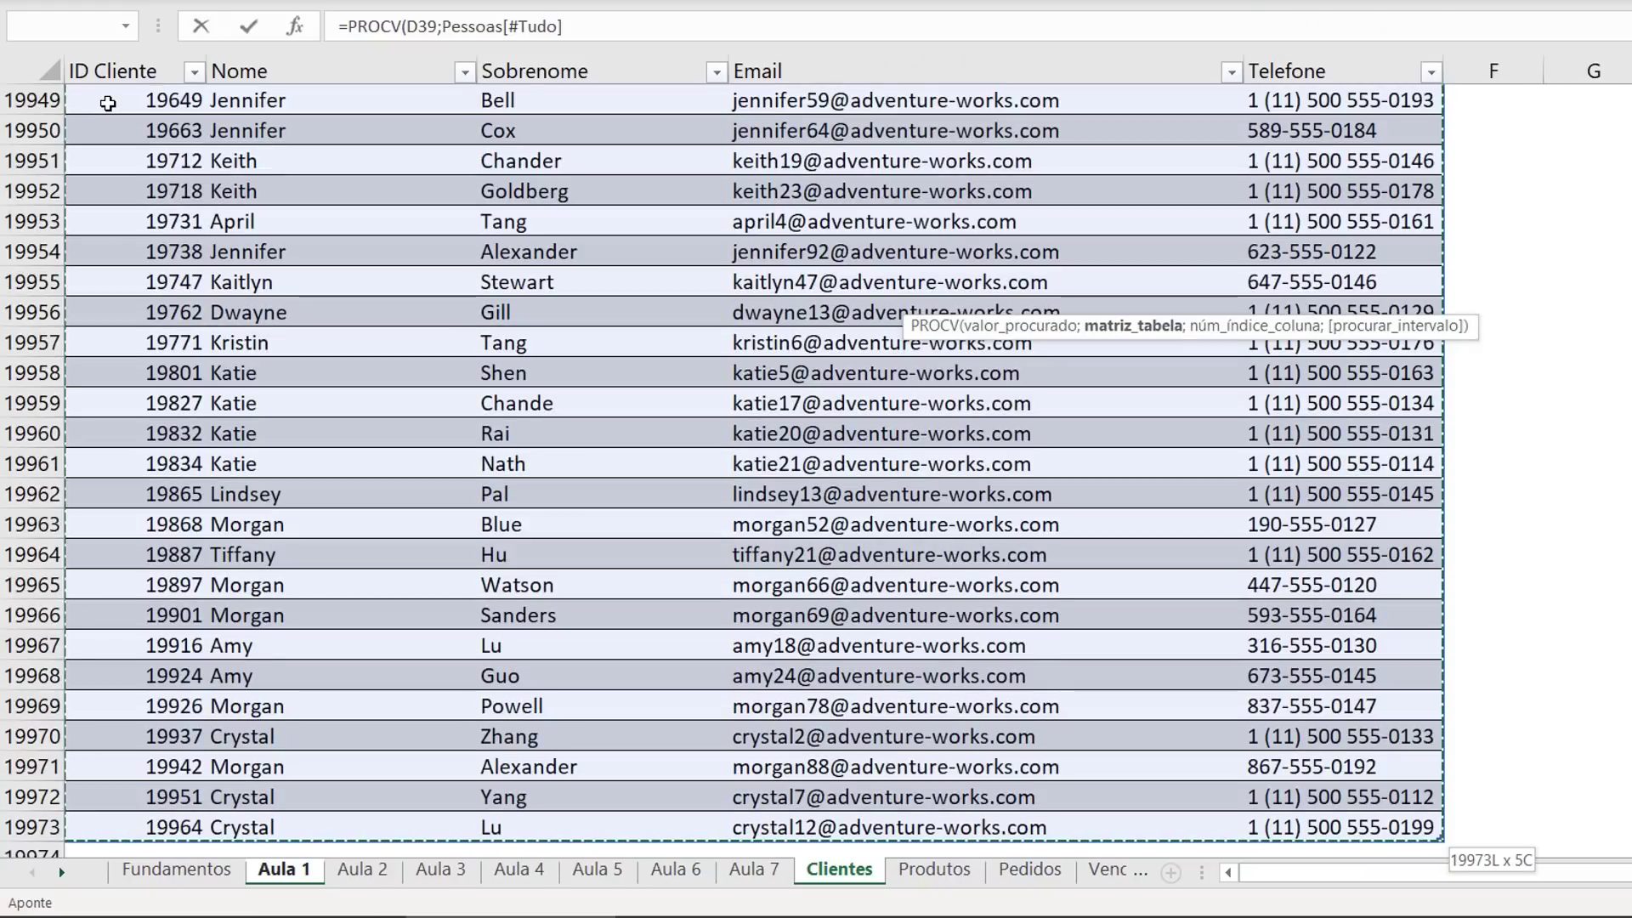
{"action": "key", "text": "ctrl+Right"}
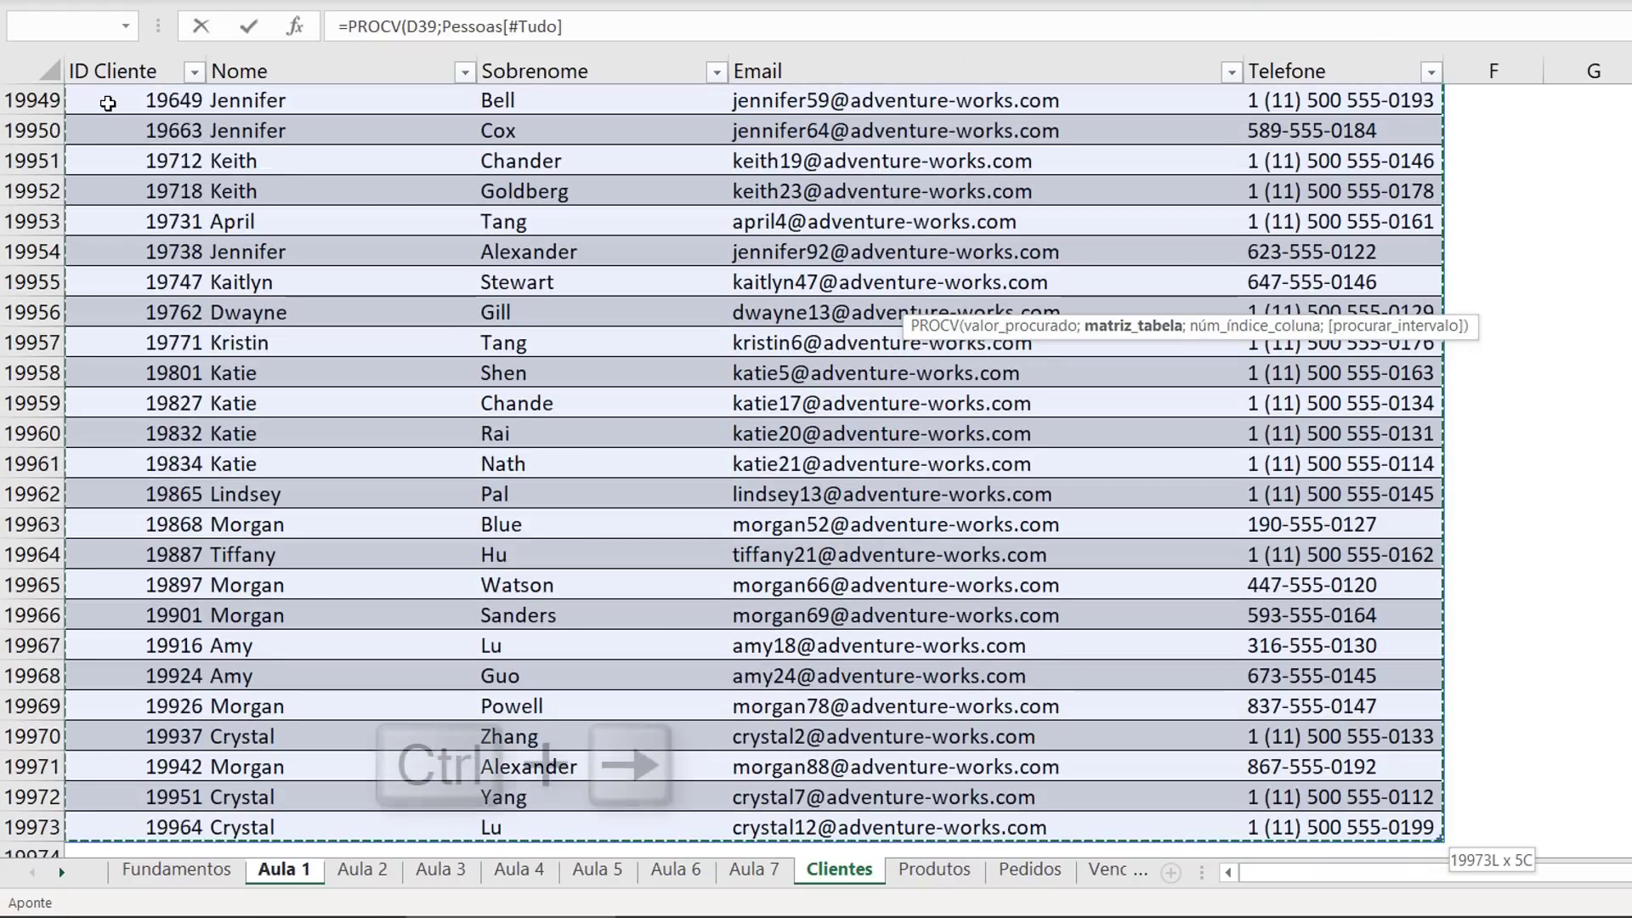
{"action": "key", "text": "ctrl+Down"}
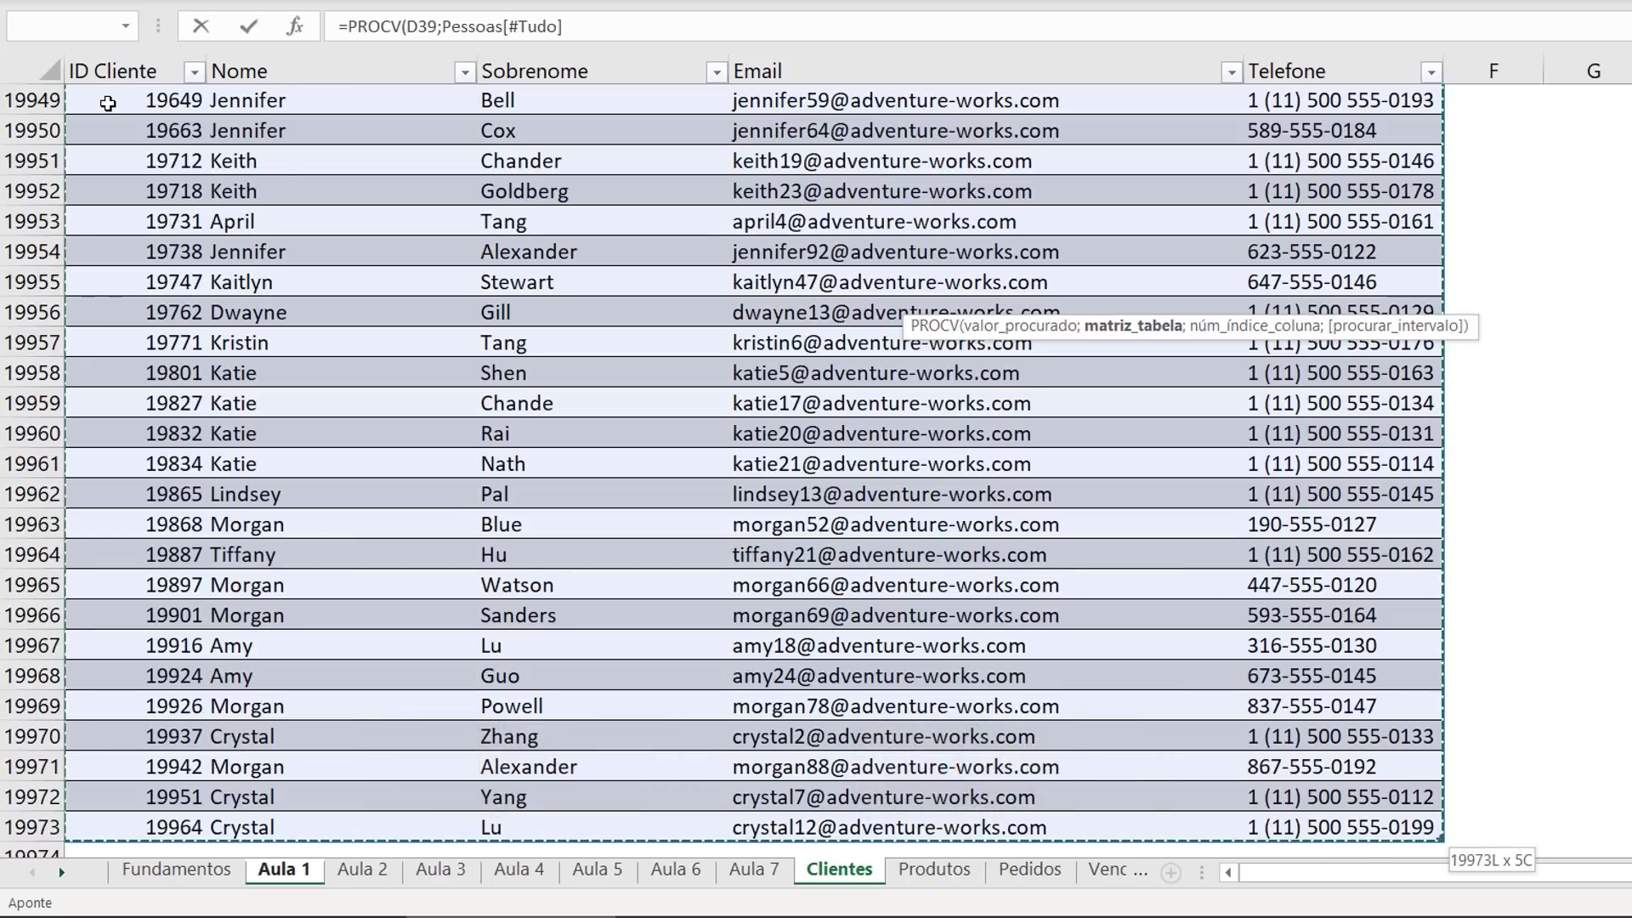
{"action": "type", "text": ";"}
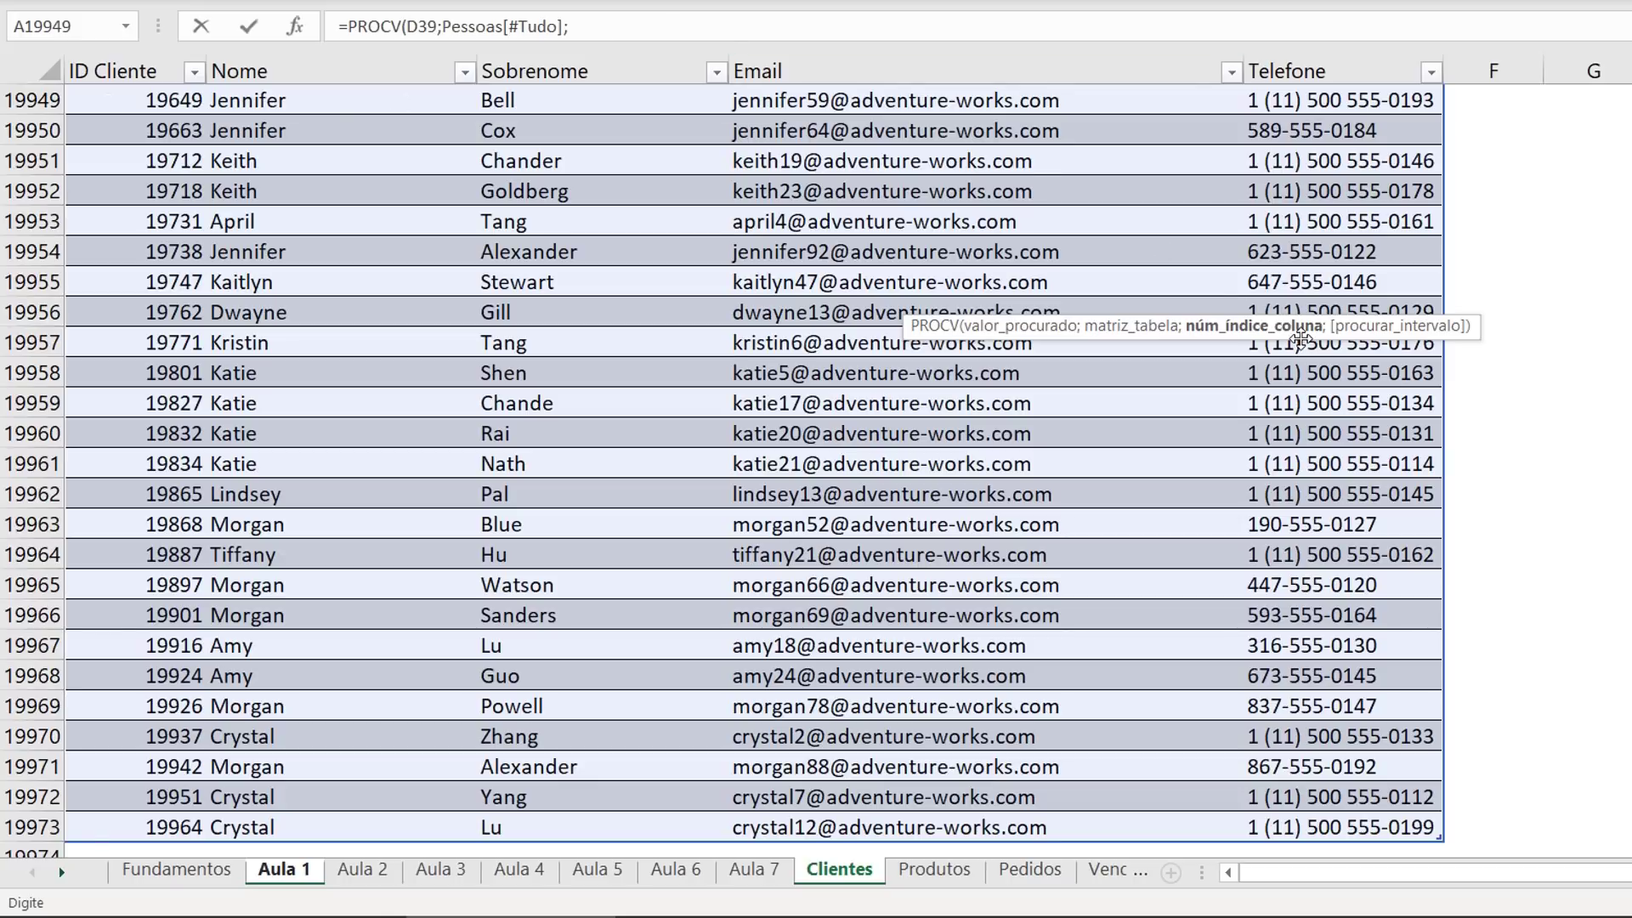
{"action": "left_click_drag", "start_coordinate": [1630, 828], "coordinate": [1629, 102]}
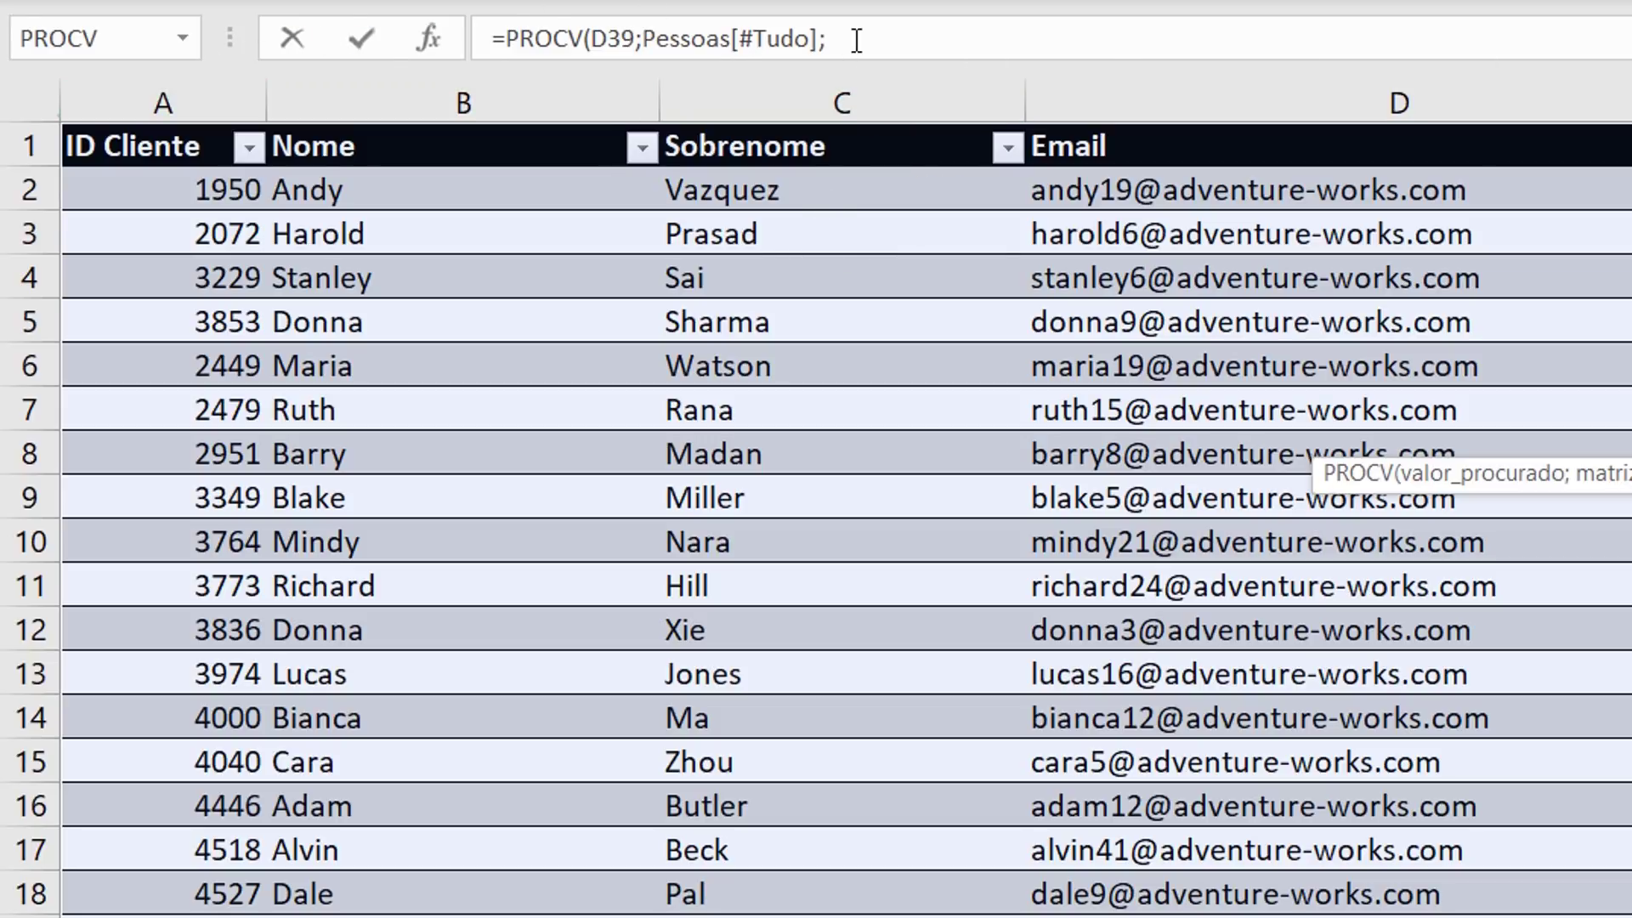
Set the formula's column index to 2 and its match type to FALSO for an exact match
{"action": "left_click", "coordinate": [878, 56]}
{"action": "type", "text": "2"}
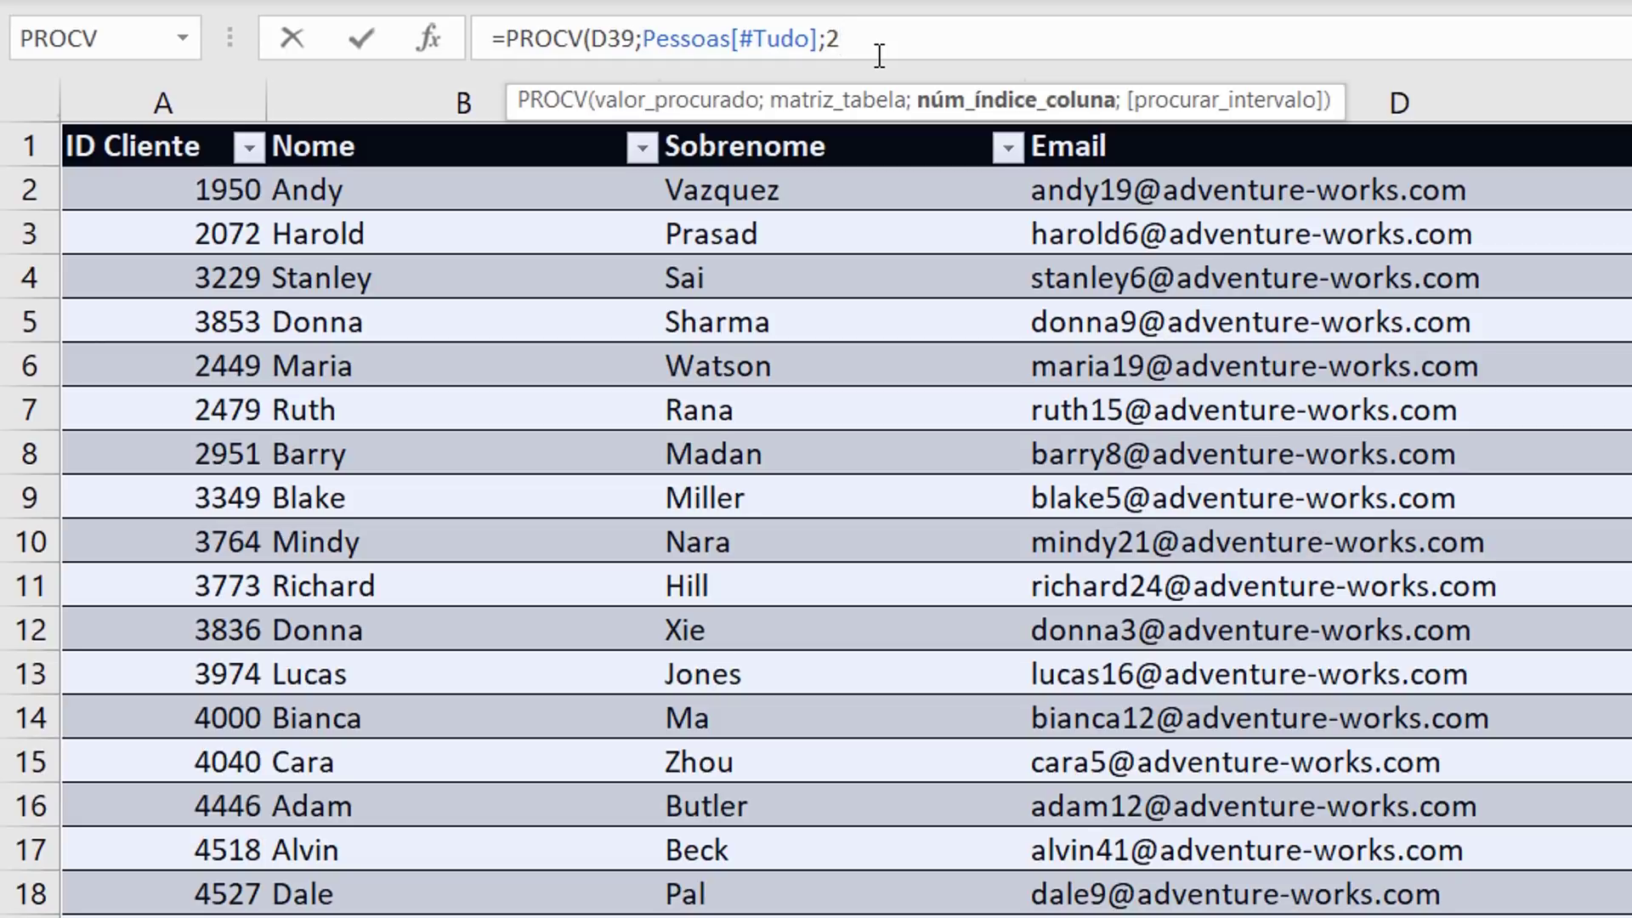
{"action": "type", "text": ";"}
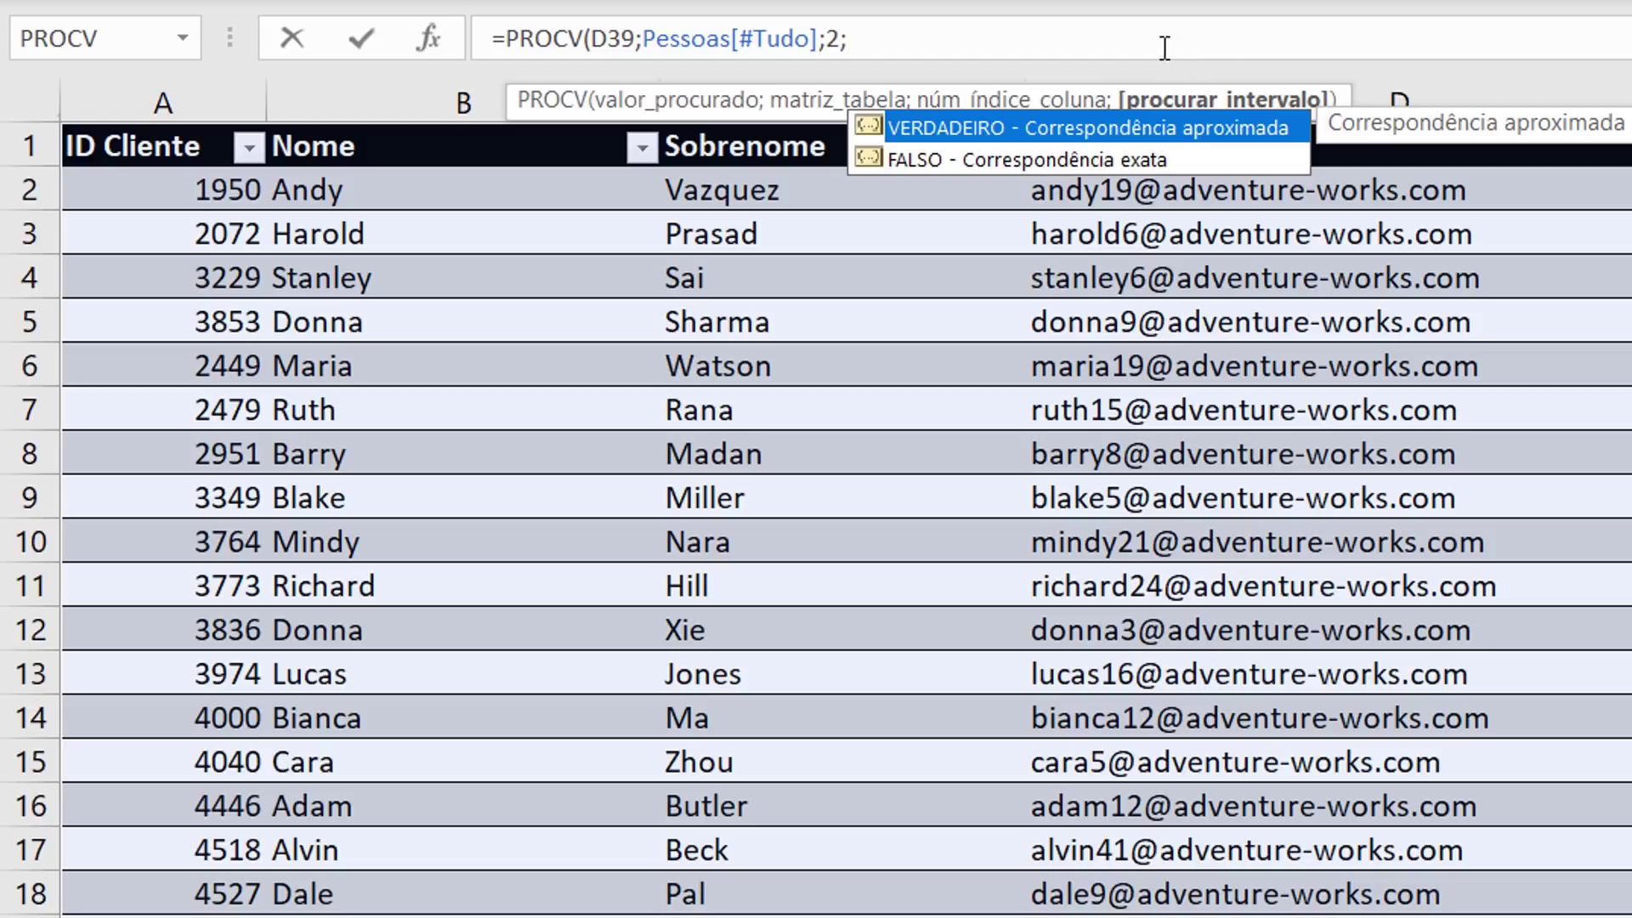
{"action": "left_click", "coordinate": [1113, 160]}
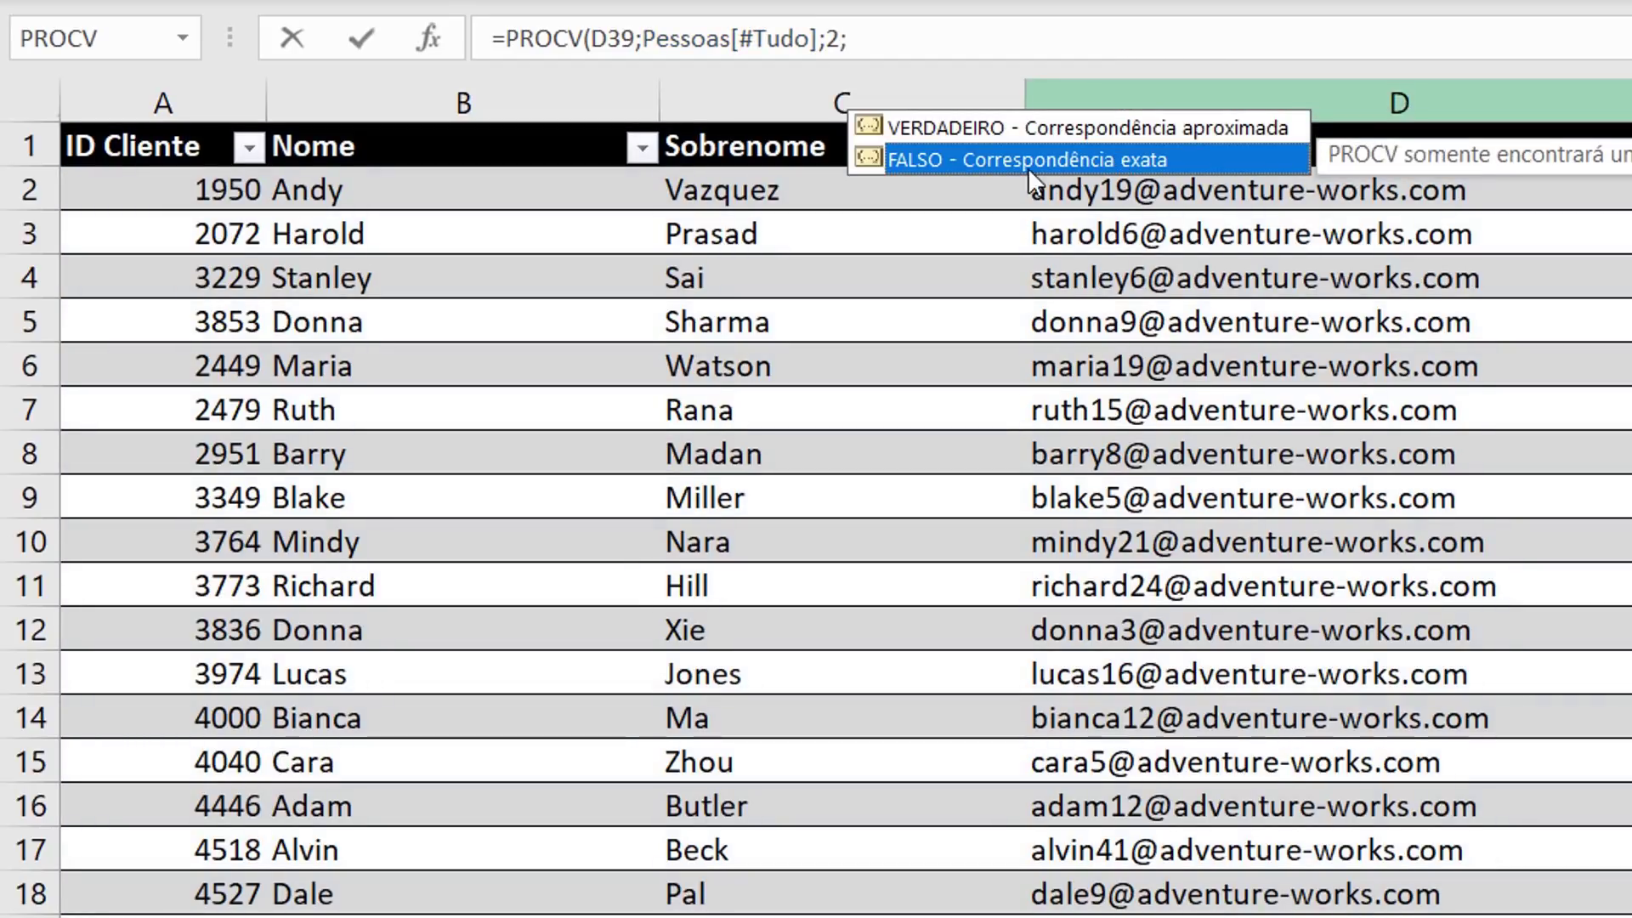
{"action": "double_click", "coordinate": [1002, 151]}
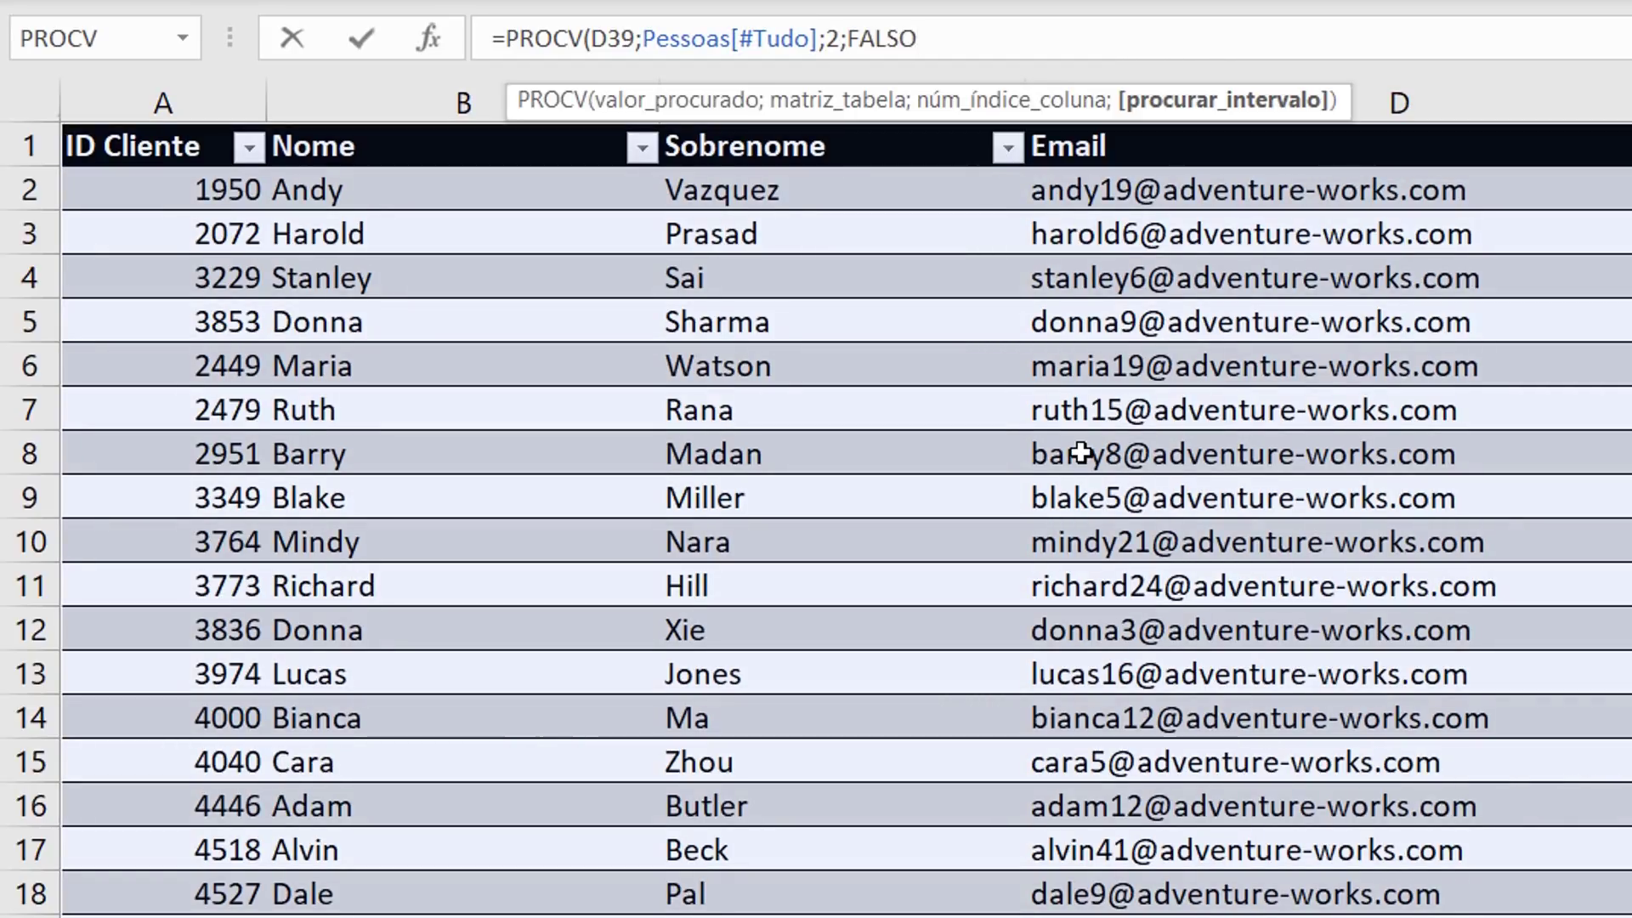
Replace the match-type argument with 0 and complete the formula as =PROCV(D39;Pessoas[#Tudo];2;0)
{"action": "key", "text": "BackSpace"}
{"action": "key", "text": "BackSpace"}
{"action": "key", "text": "BackSpace"}
{"action": "key", "text": "BackSpace"}
{"action": "key", "text": "BackSpace"}
{"action": "type", "text": "0"}
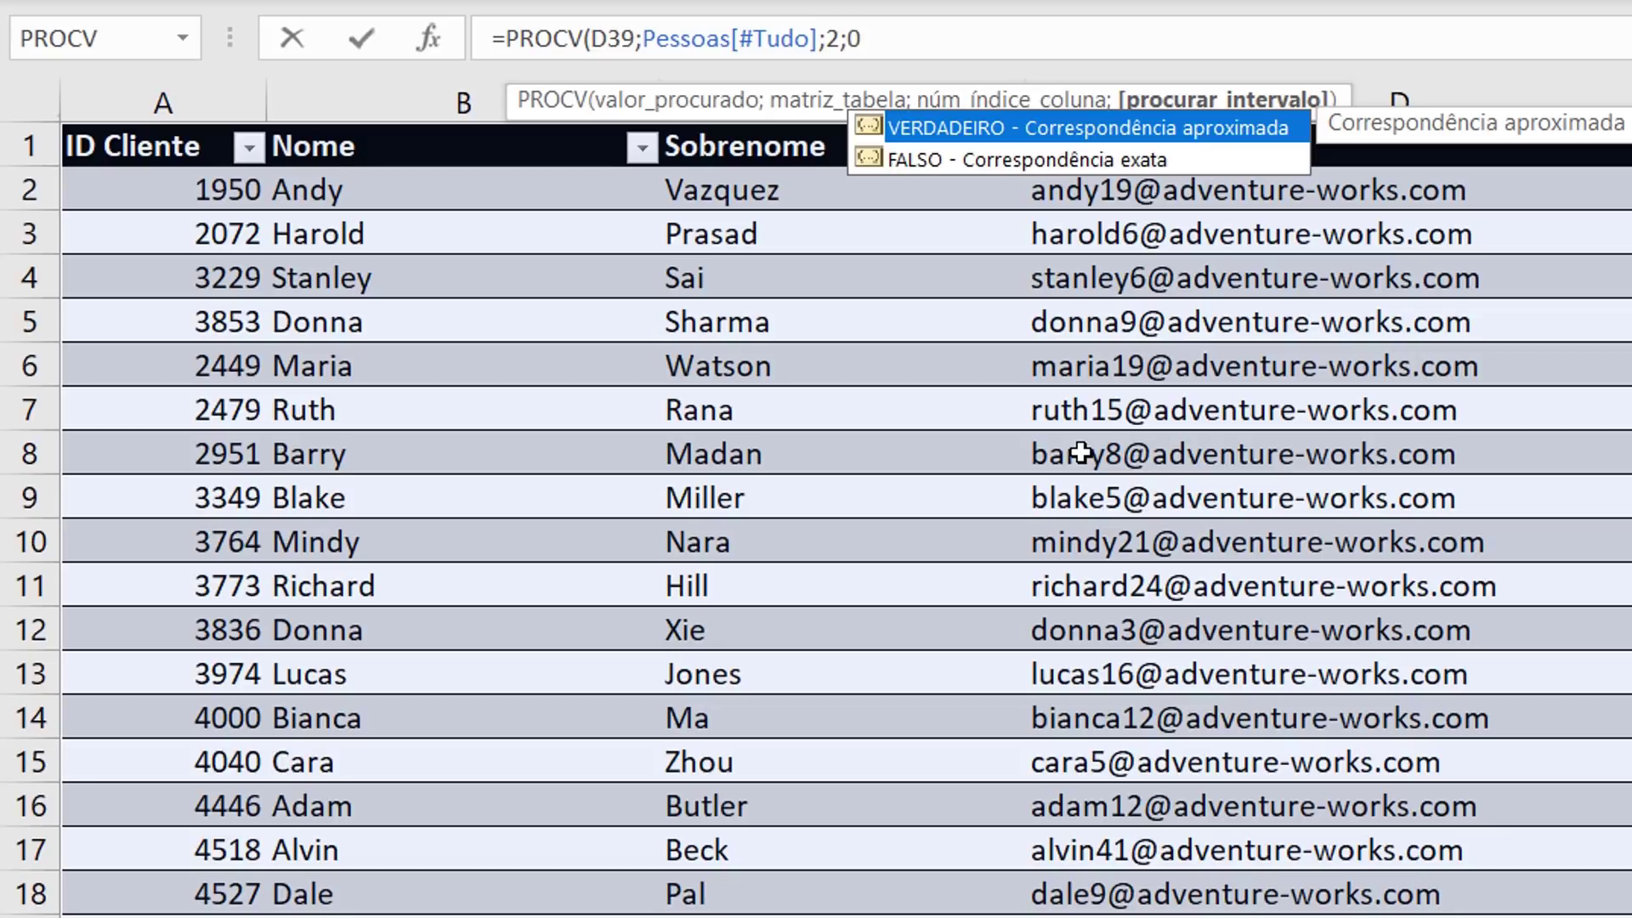
{"action": "type", "text": ")"}
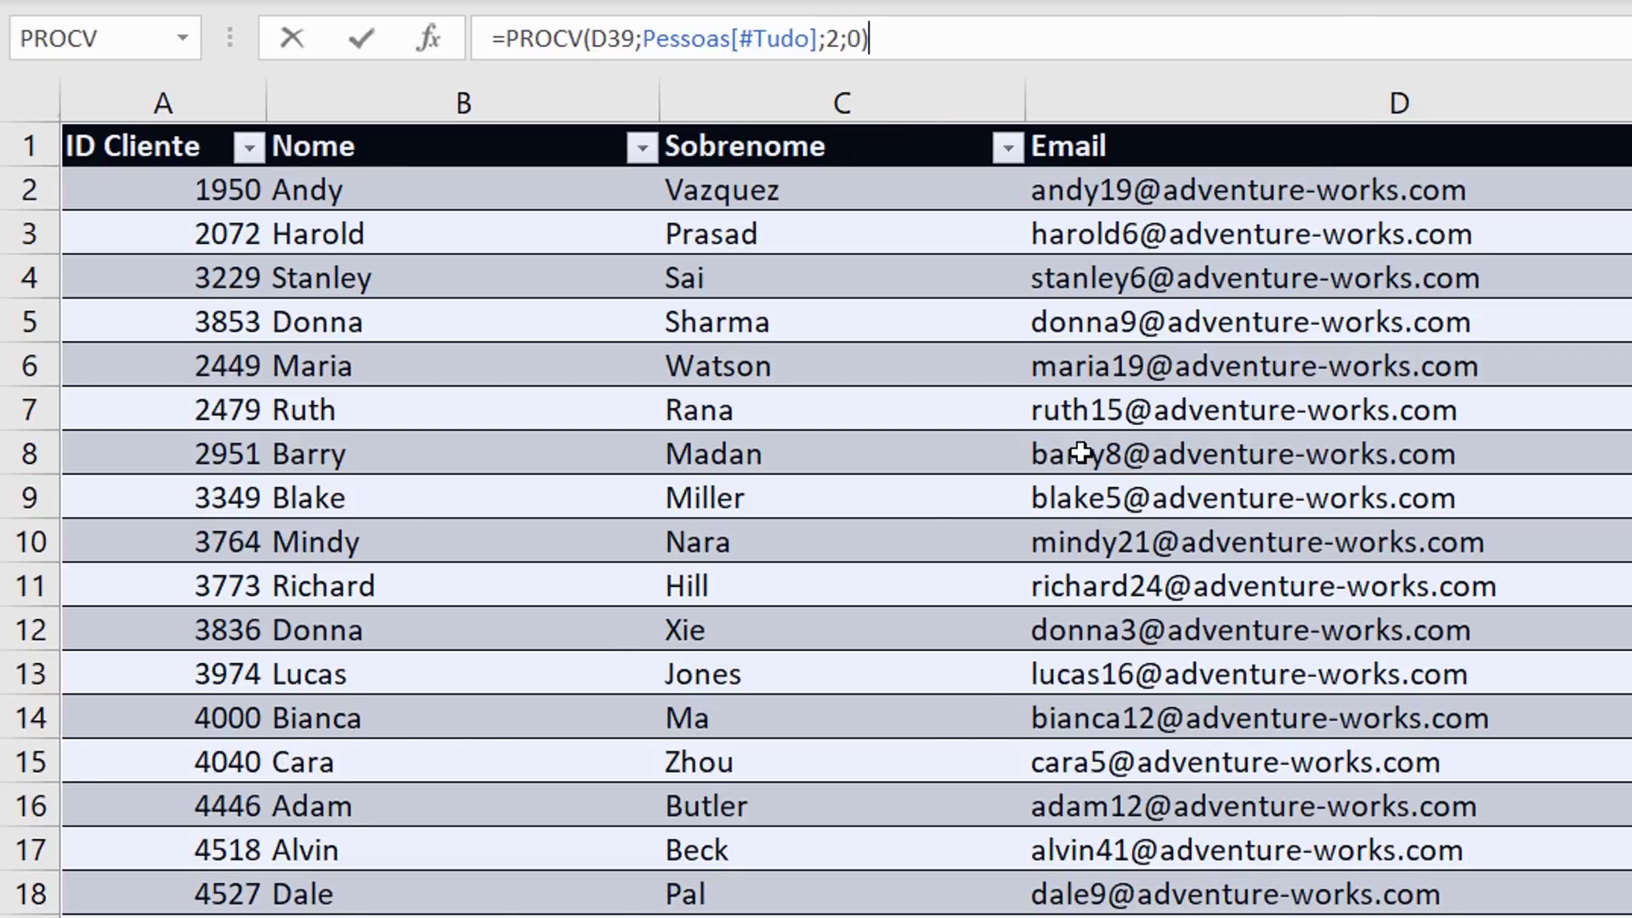
{"action": "key", "text": "Return"}
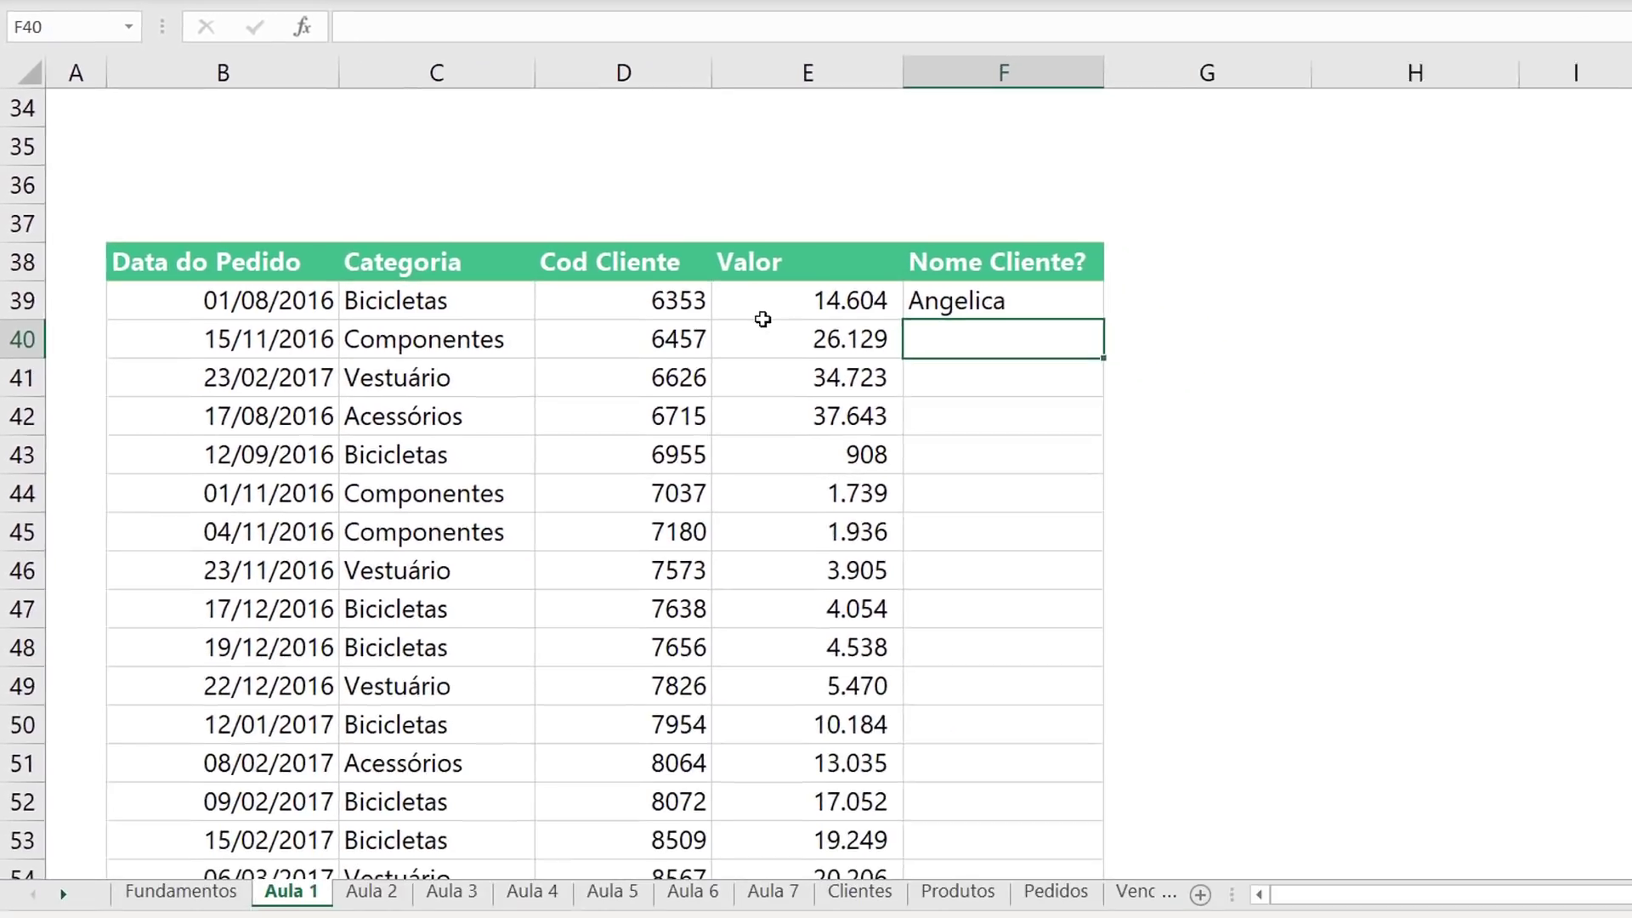
Shorten the table argument of the F39 formula to just Pessoas, giving =PROCV(D39;Pessoas;2;0)
{"action": "left_click", "coordinate": [901, 442]}
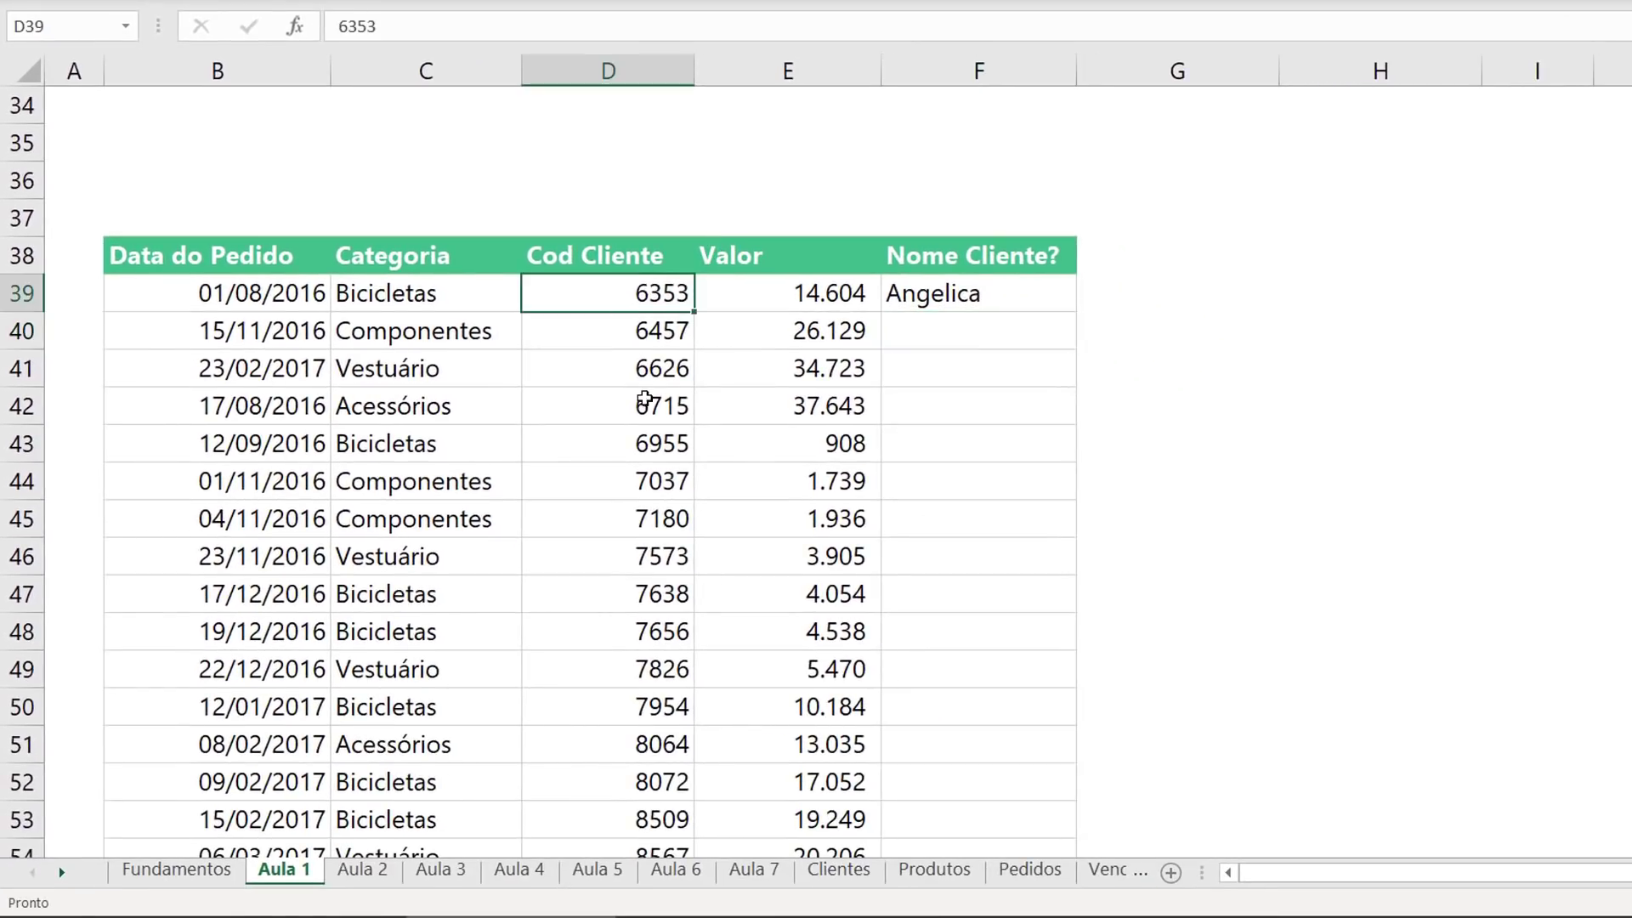
{"action": "left_click", "coordinate": [1010, 304]}
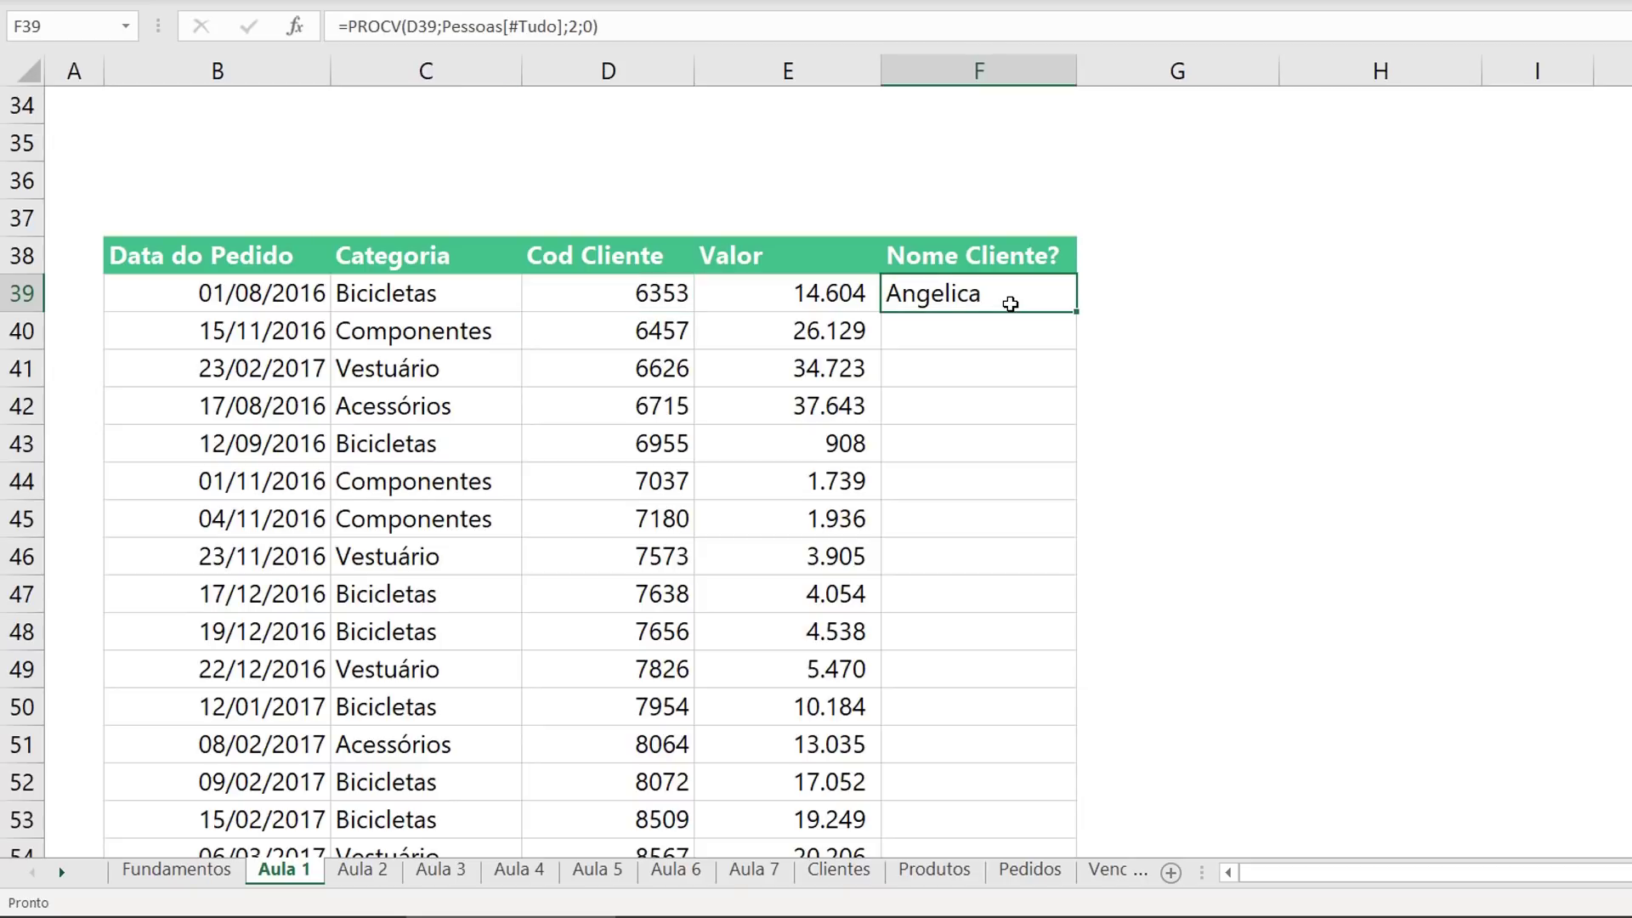
{"action": "double_click", "coordinate": [1010, 303]}
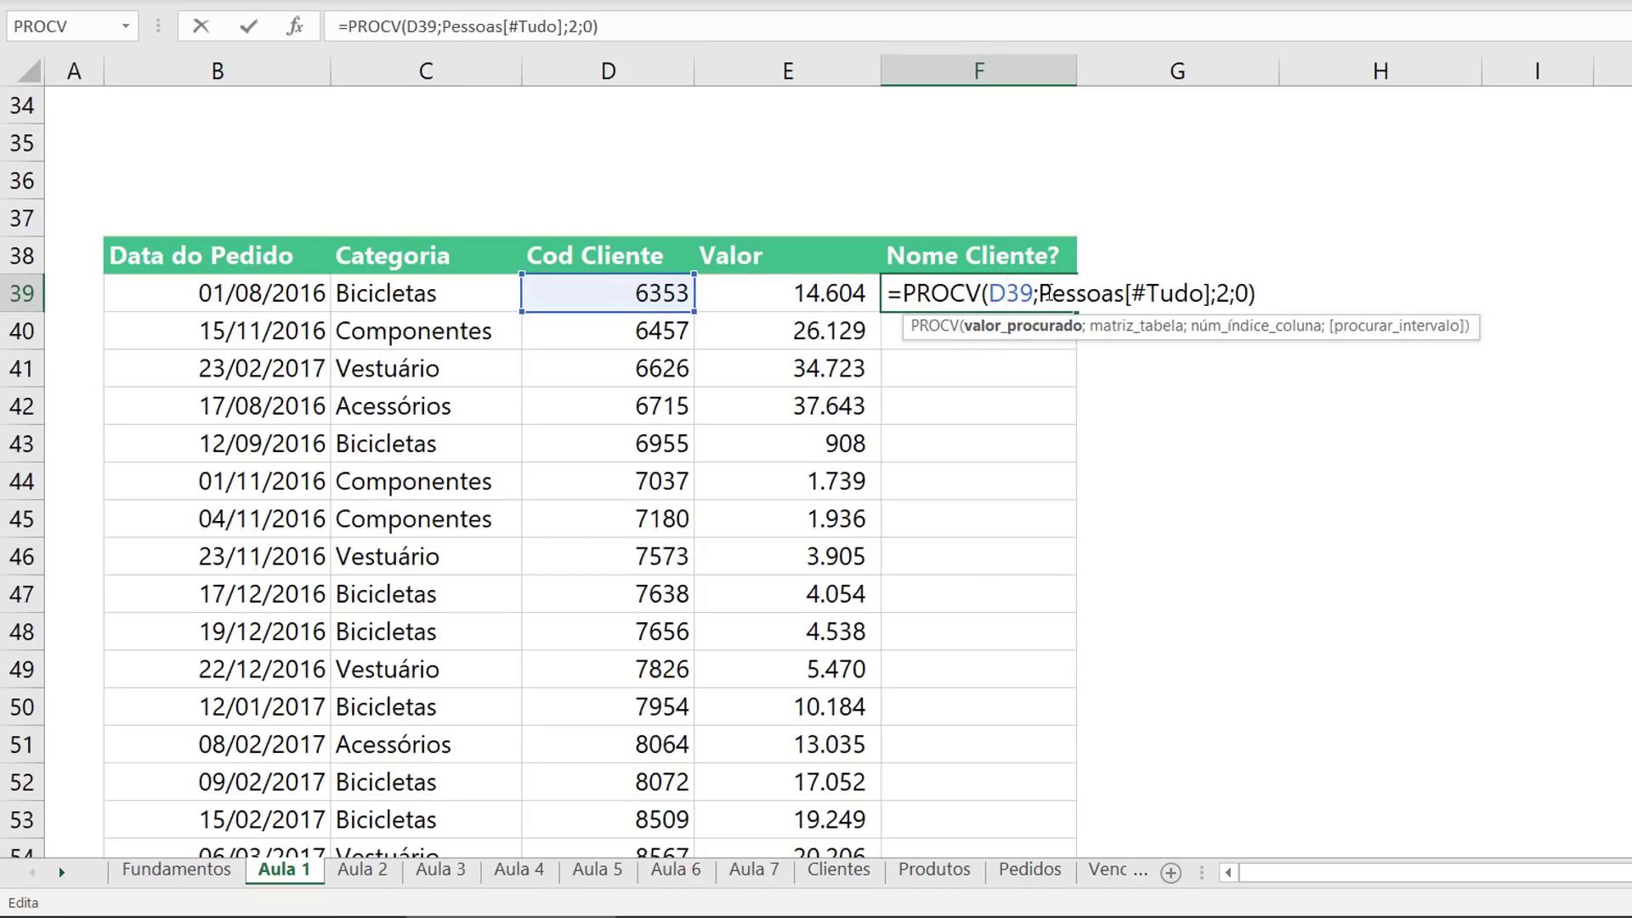
{"action": "left_click_drag", "start_coordinate": [1034, 293], "coordinate": [1103, 293]}
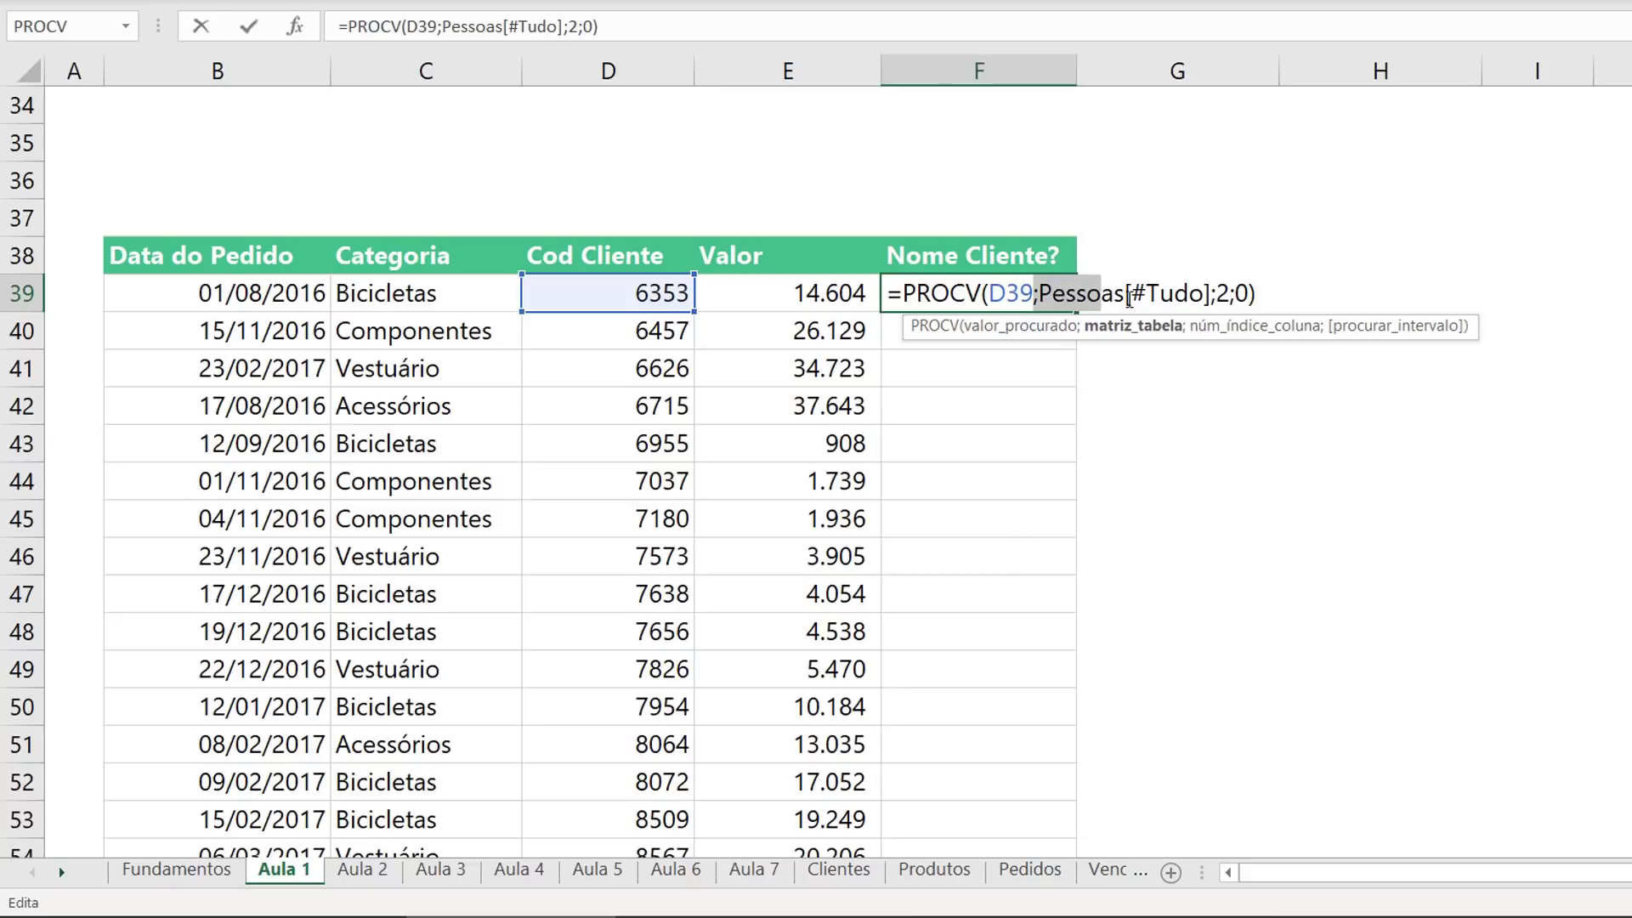
{"action": "left_click", "coordinate": [1125, 293]}
{"action": "key", "text": "Delete"}
{"action": "key", "text": "Delete"}
{"action": "key", "text": "Delete"}
{"action": "key", "text": "Delete"}
{"action": "key", "text": "Delete"}
{"action": "key", "text": "Delete"}
{"action": "key", "text": "Delete"}
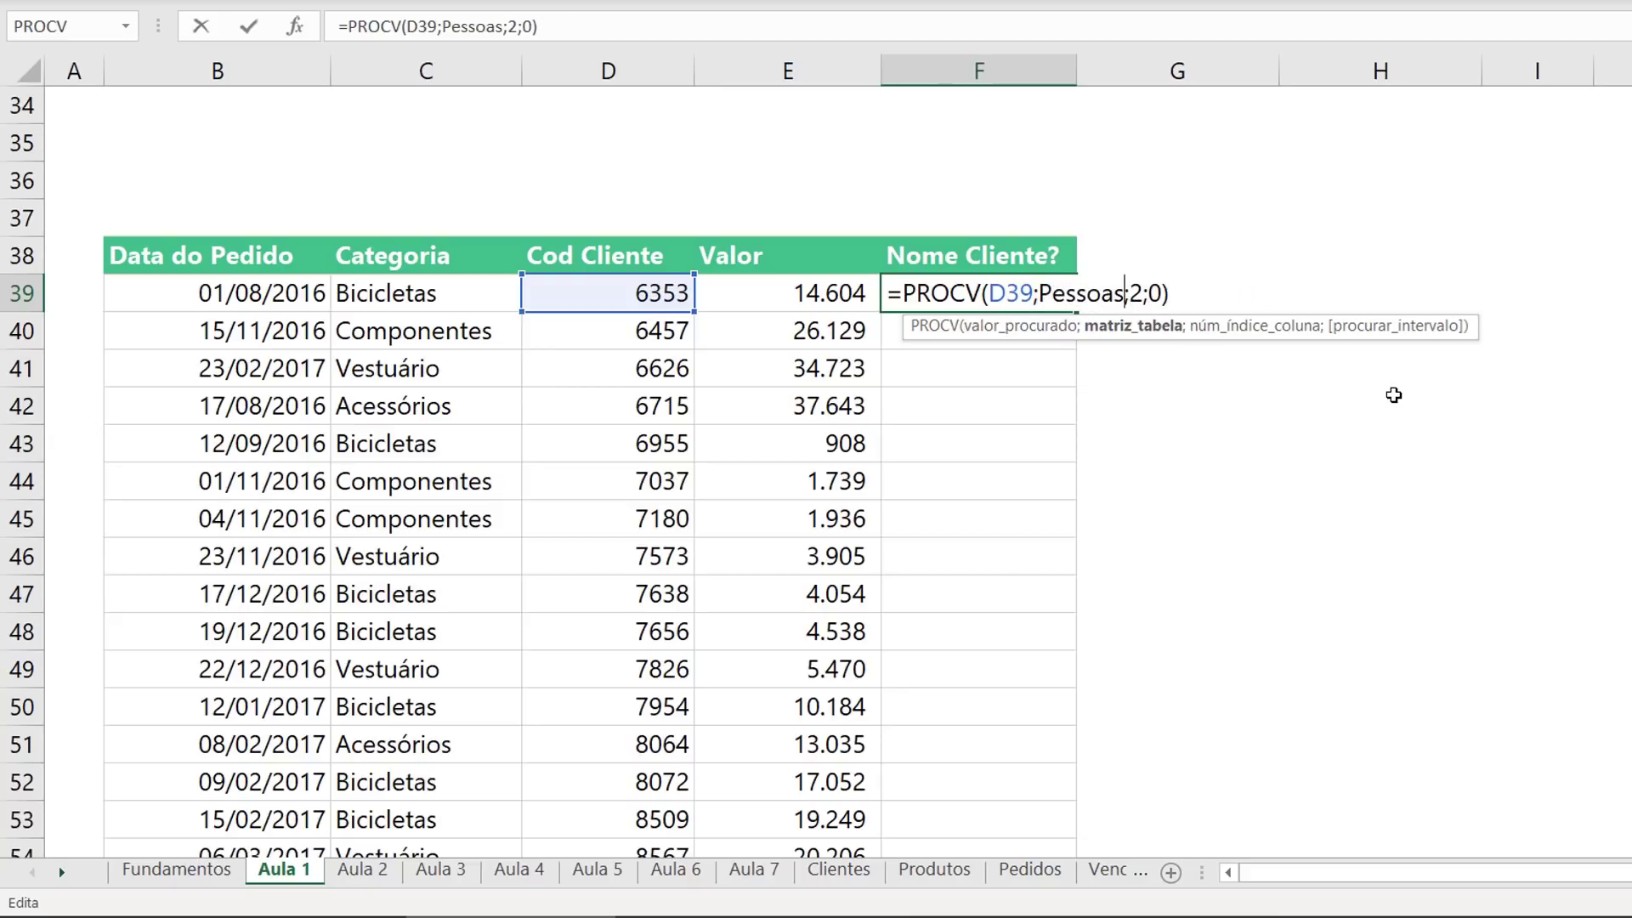
{"action": "key", "text": "Return"}
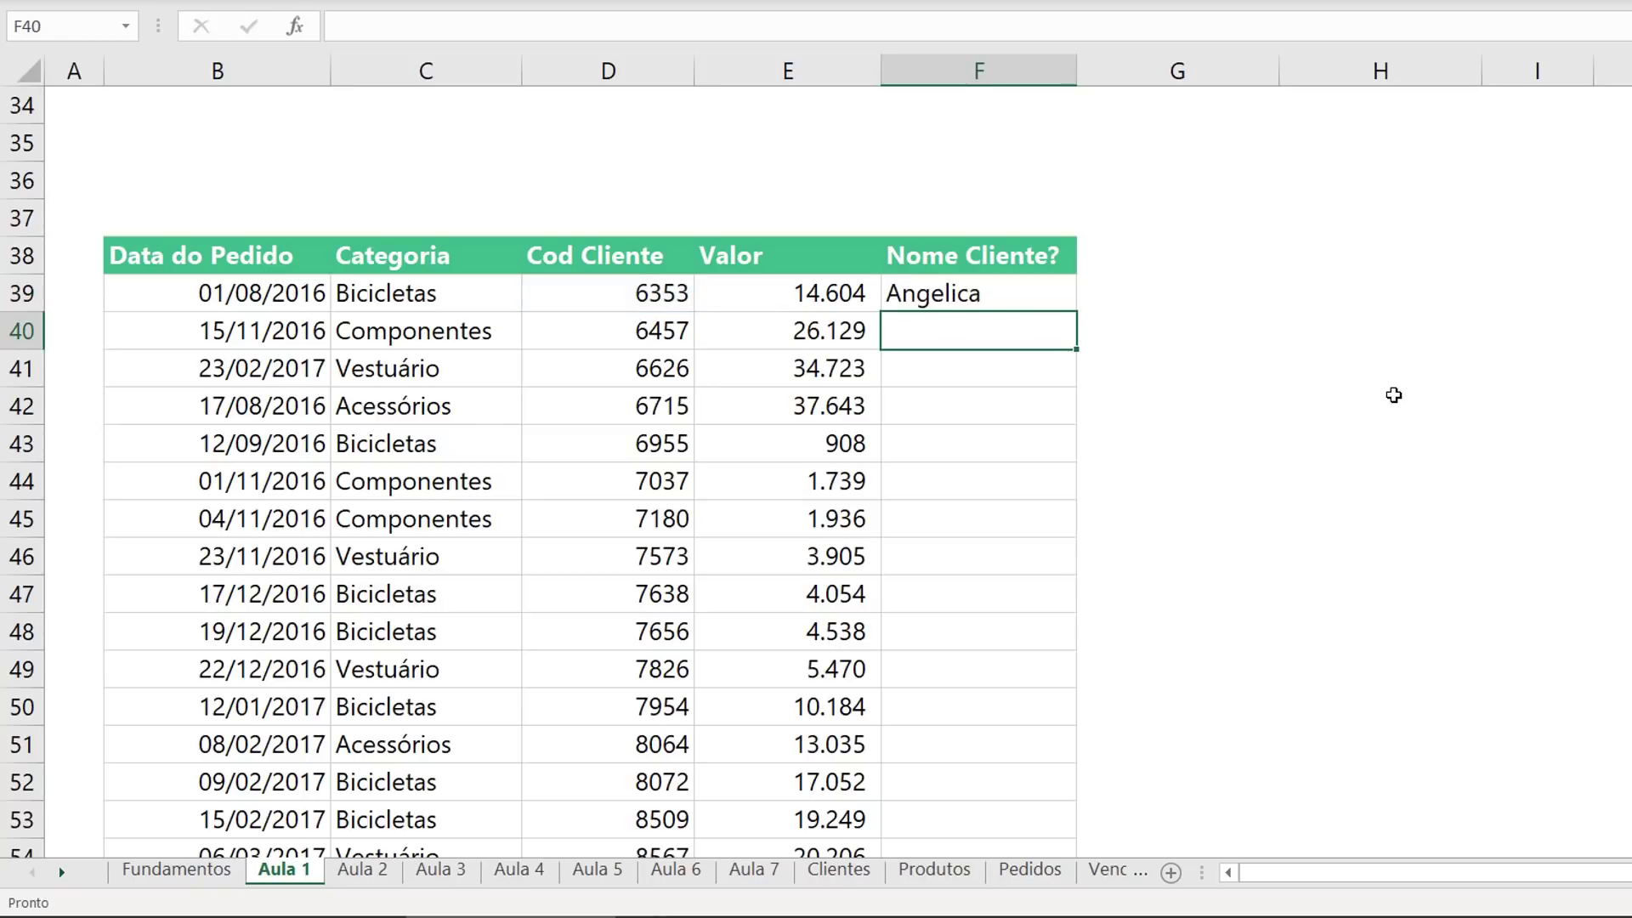
Rename the customer table on the Clientes sheet as Banana and return to the Aula 1 sheet
{"action": "left_click", "coordinate": [839, 868]}
{"action": "left_click", "coordinate": [524, 386]}
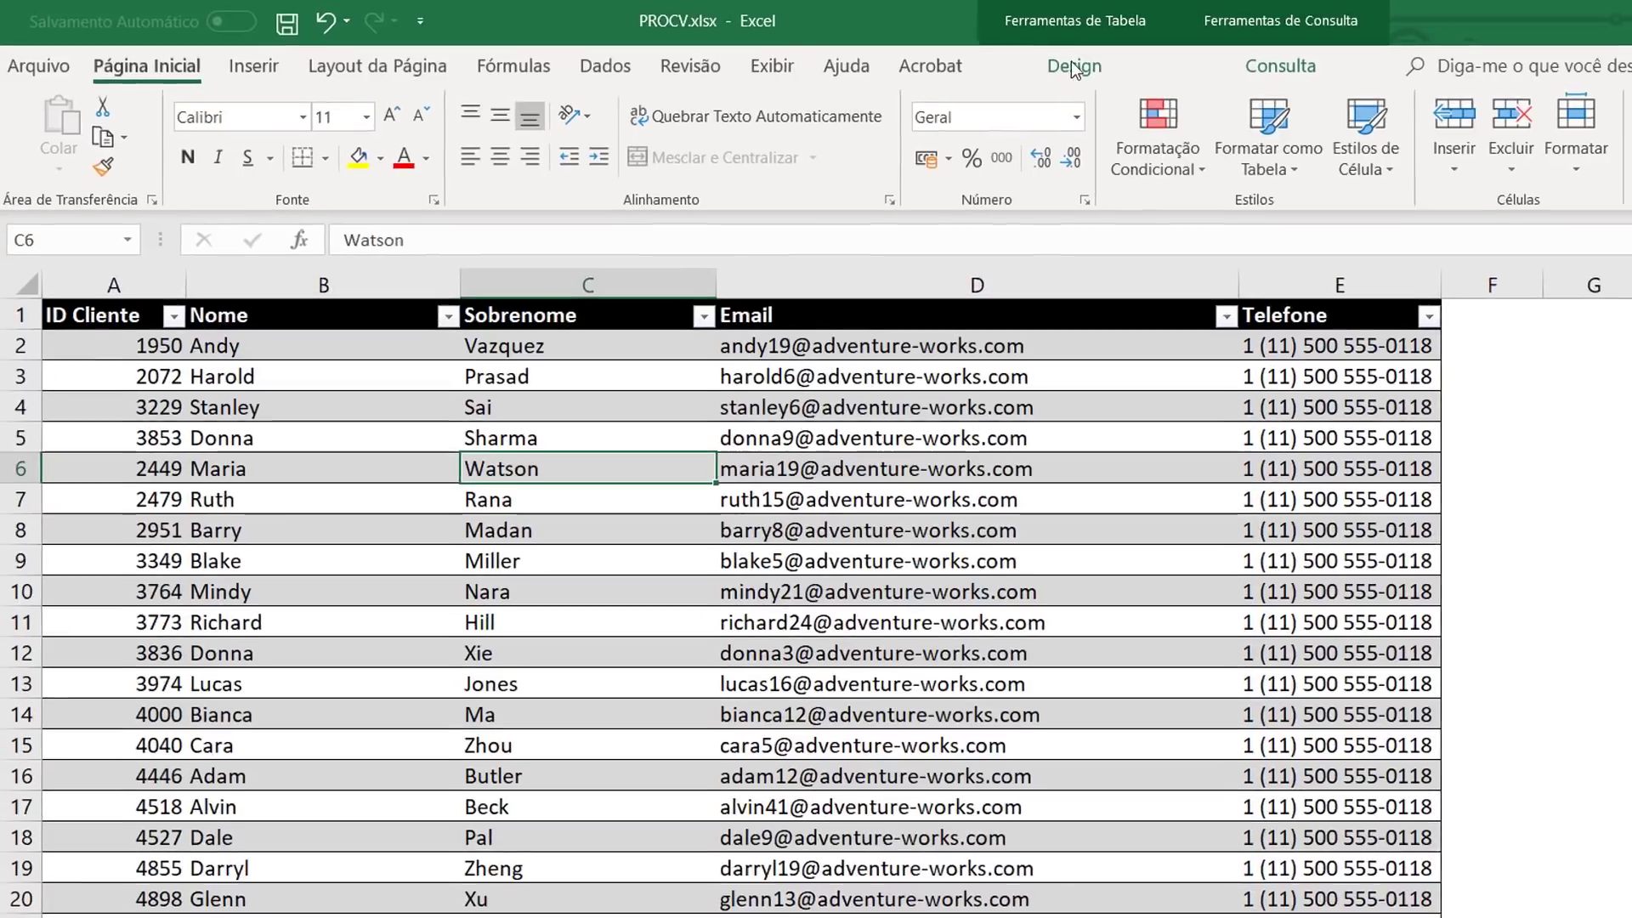
{"action": "left_click", "coordinate": [1073, 38]}
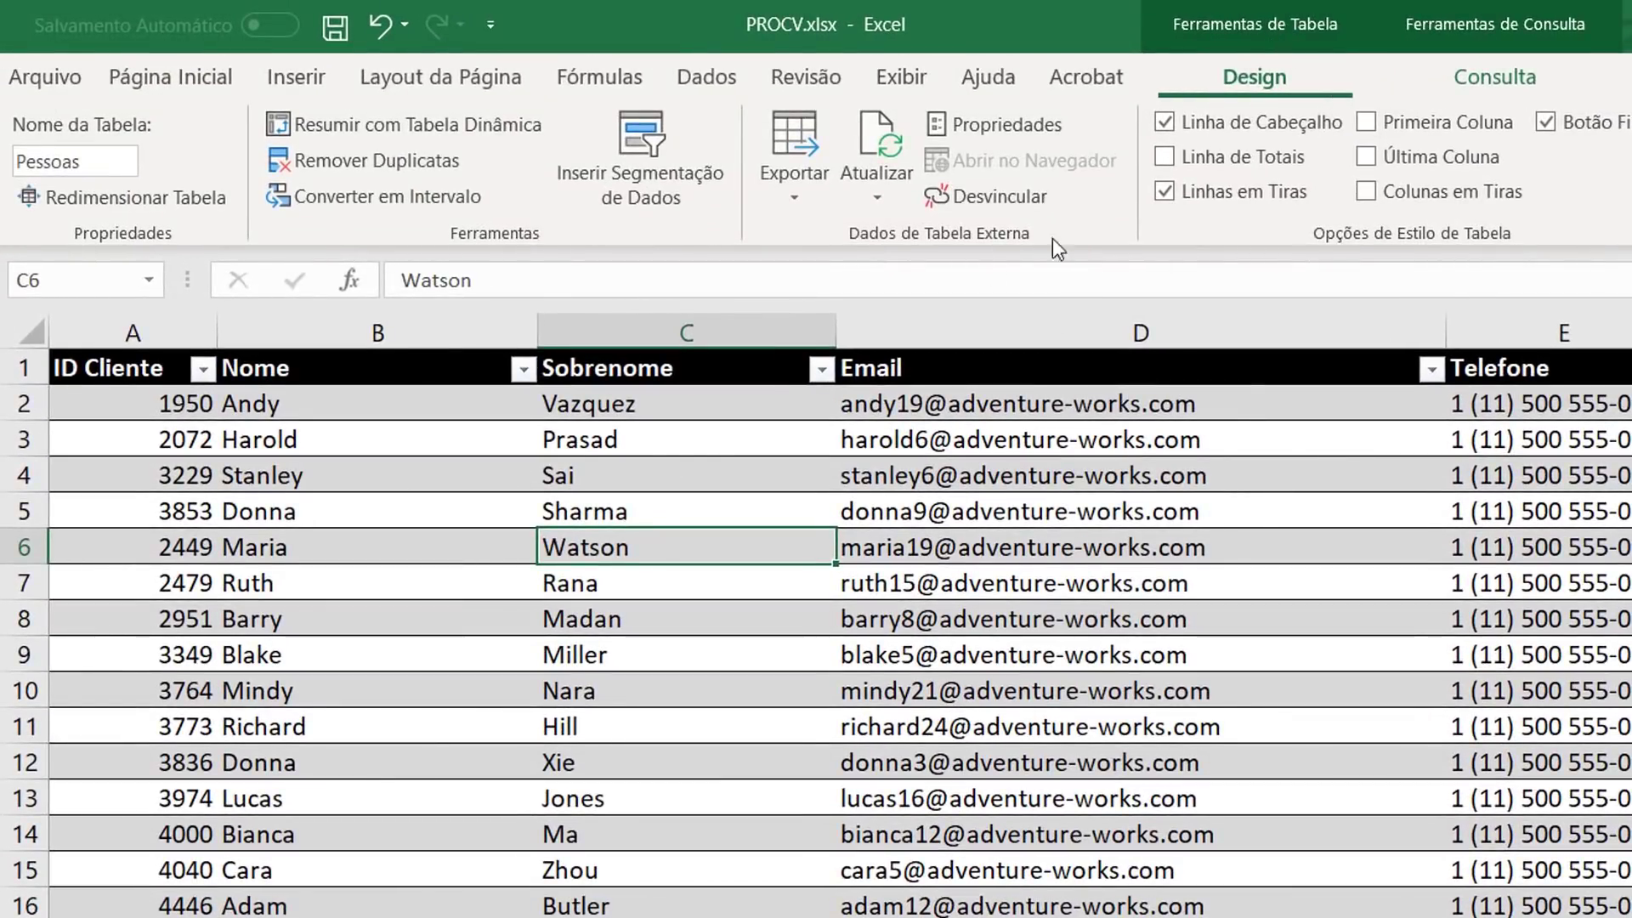
{"action": "left_click", "coordinate": [58, 174]}
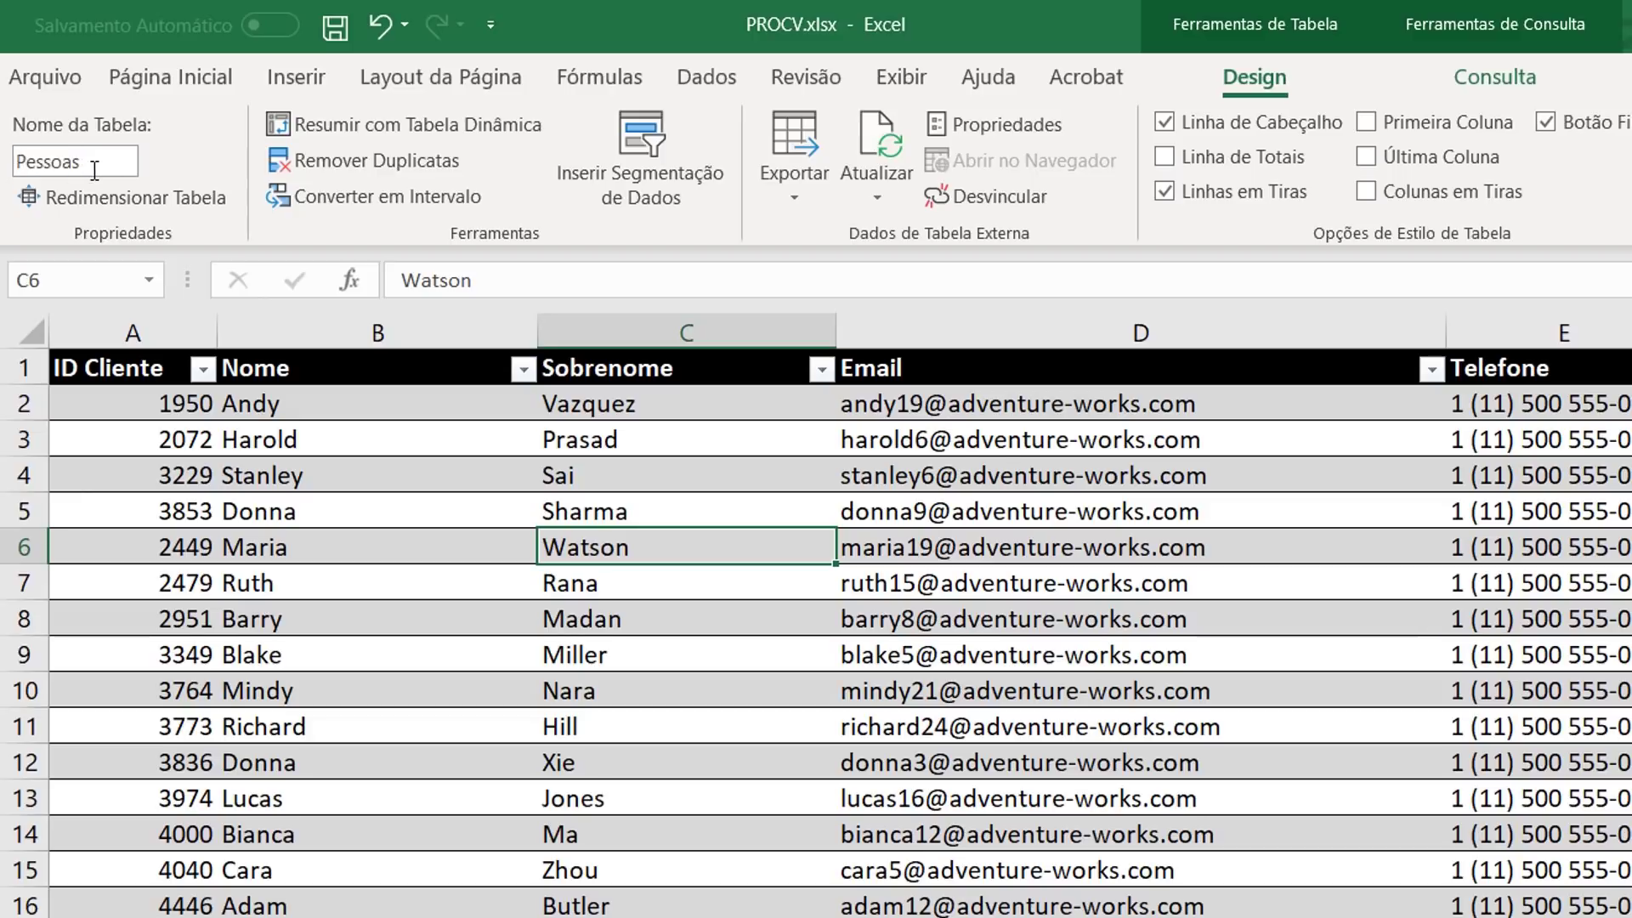
{"action": "left_click_drag", "start_coordinate": [92, 170], "coordinate": [4, 161]}
{"action": "type", "text": "Banana"}
{"action": "key", "text": "Return"}
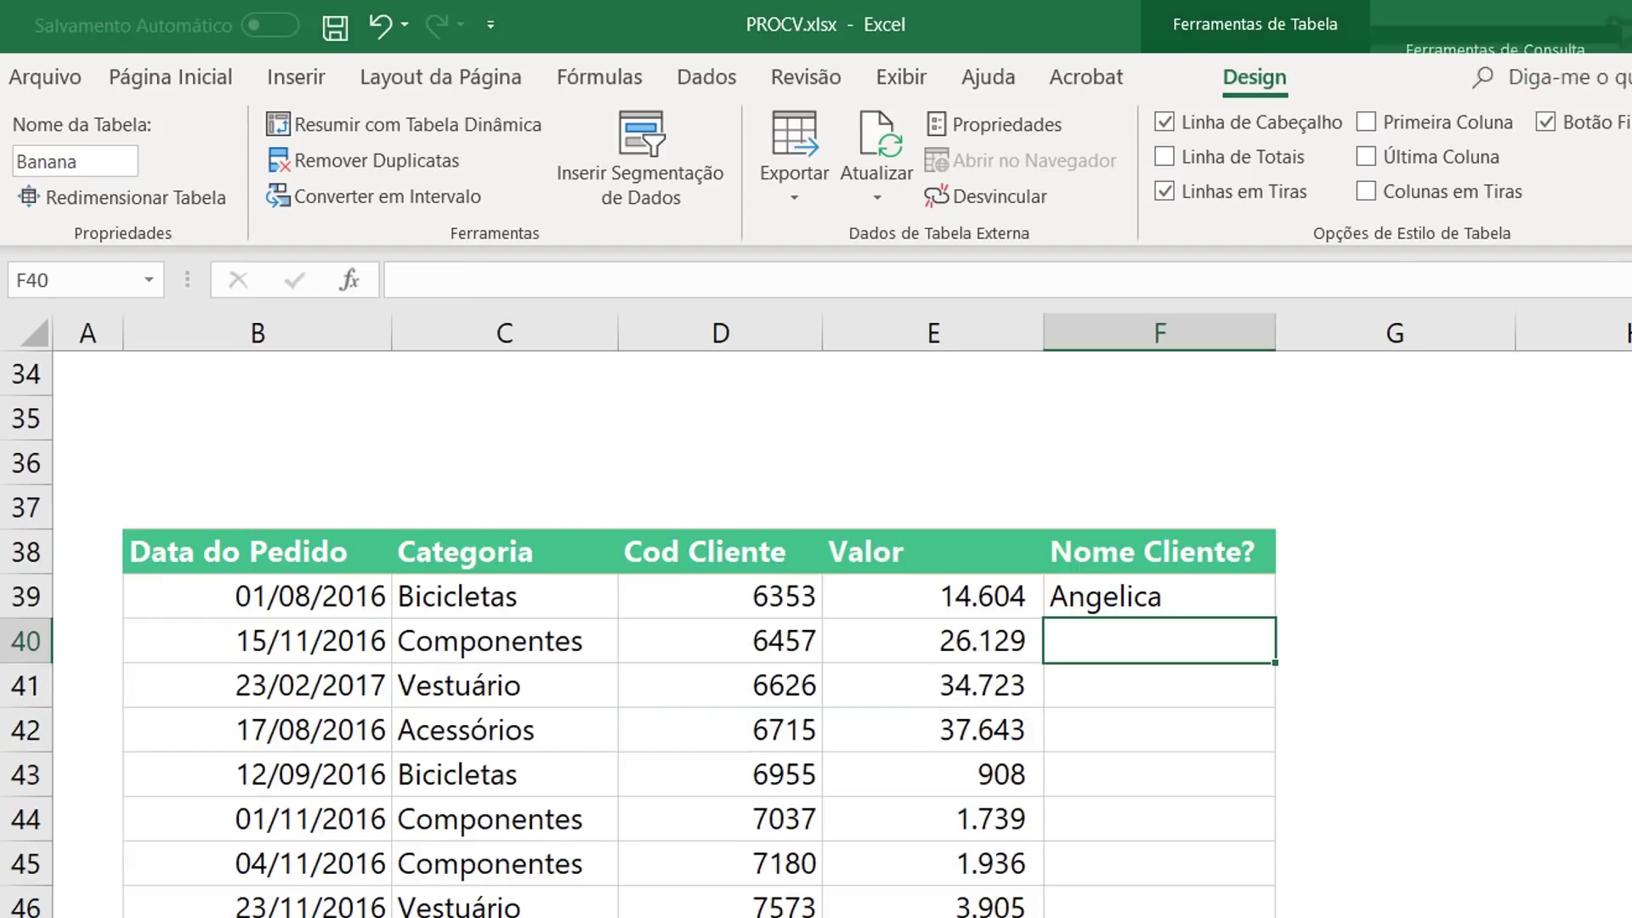
Check which table name the F39 PROCV formula uses as its table array
{"action": "left_click", "coordinate": [1186, 582]}
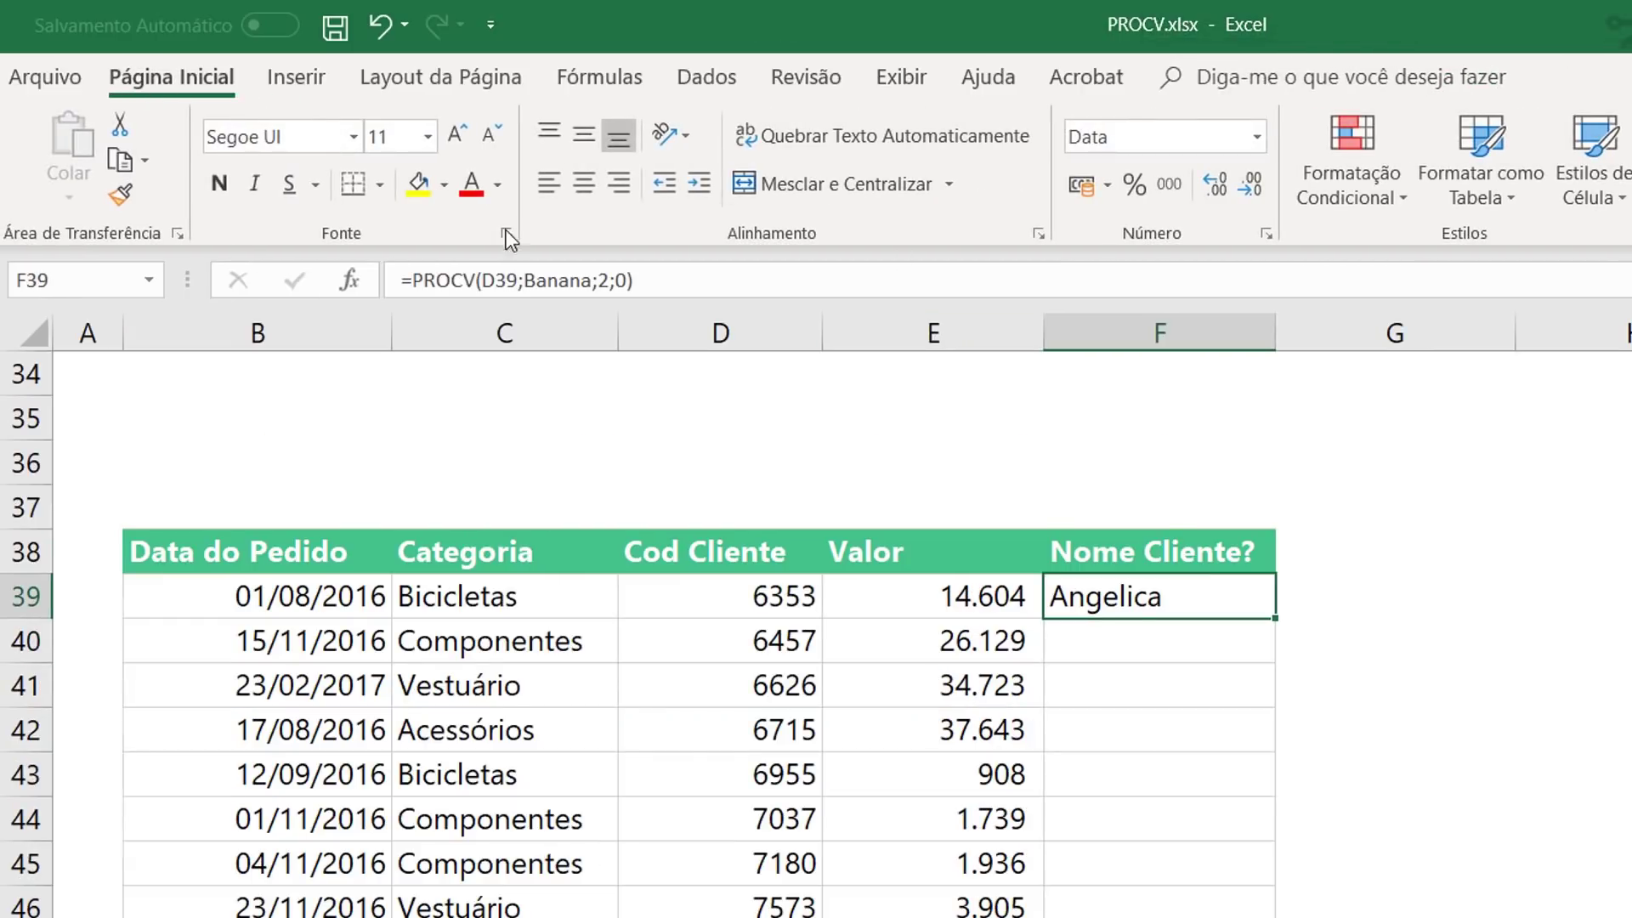
{"action": "left_click", "coordinate": [538, 276]}
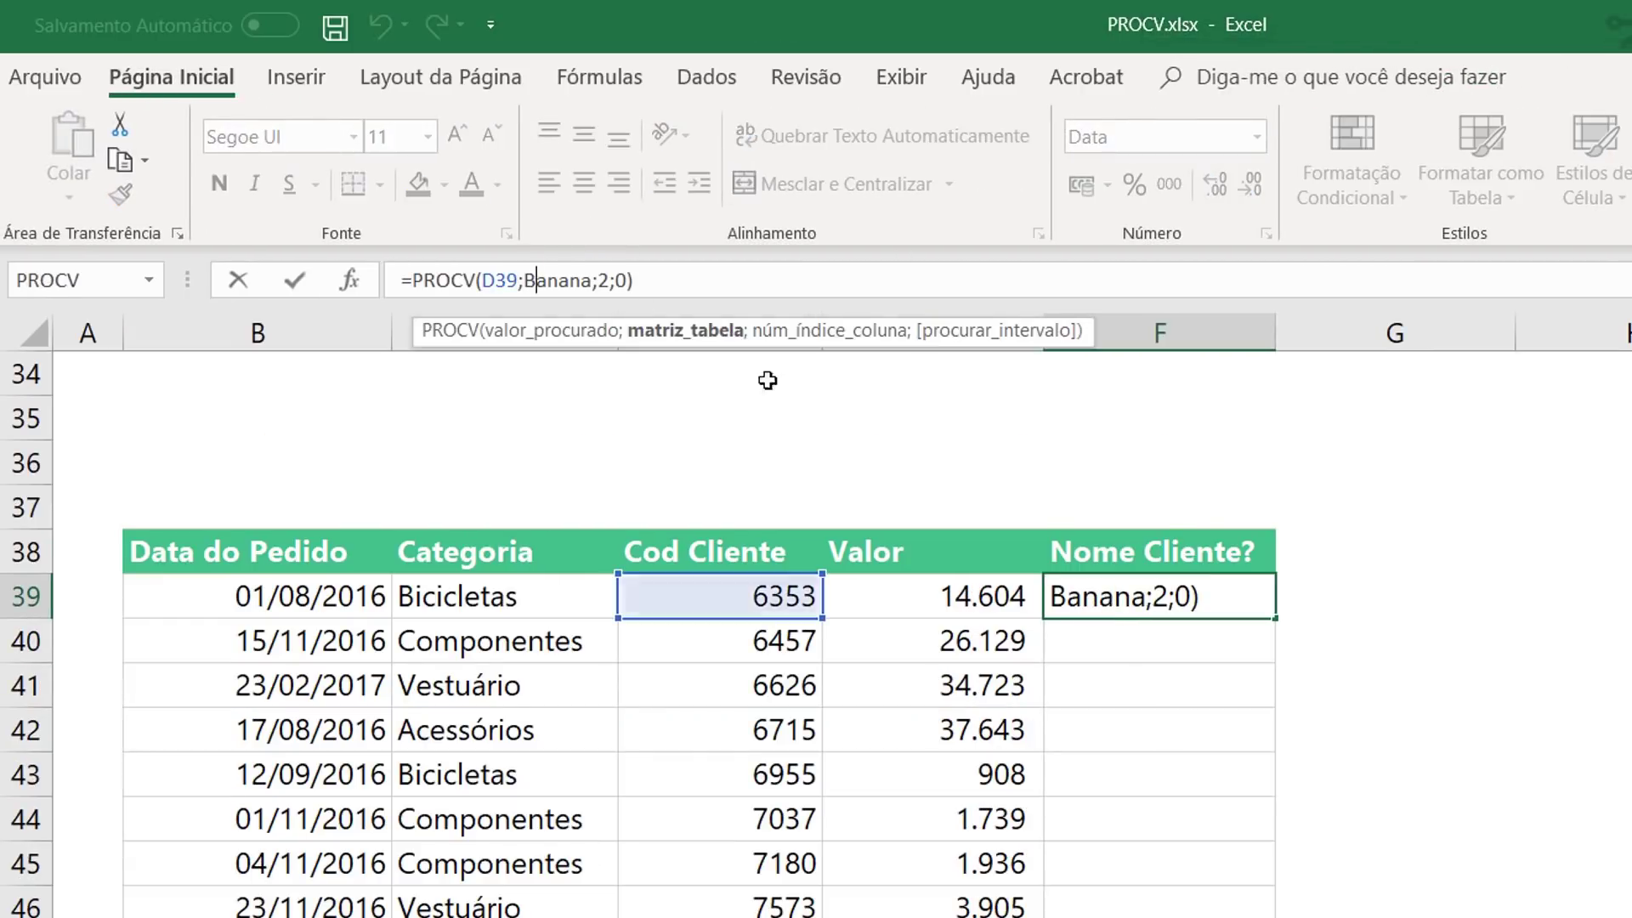
{"action": "double_click", "coordinate": [1229, 595]}
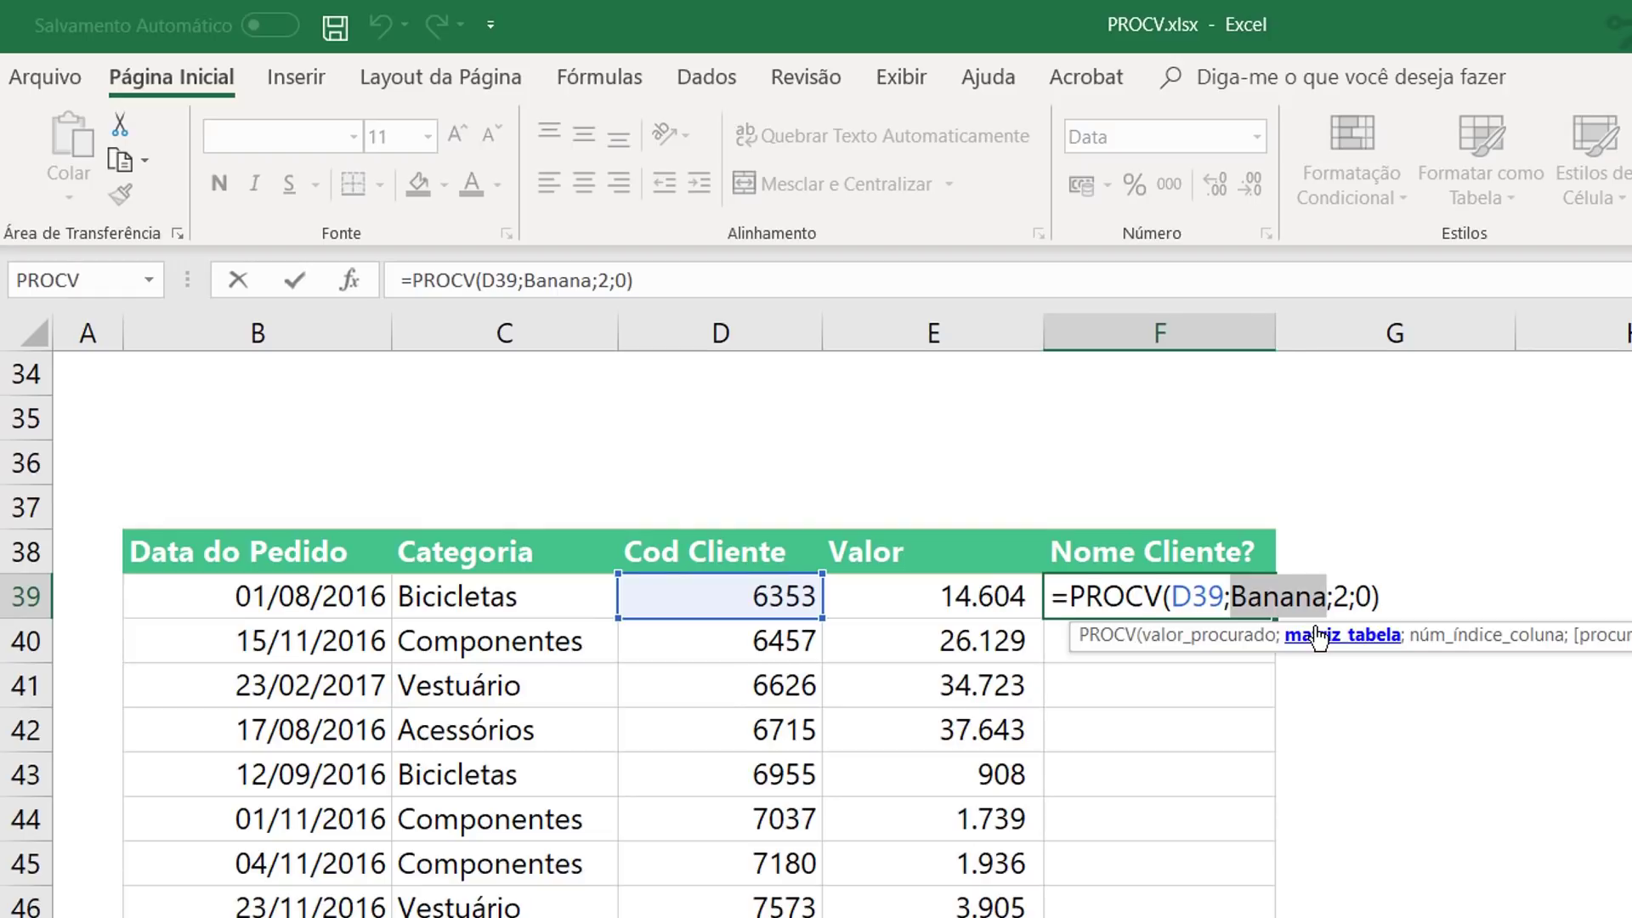
{"action": "key", "text": "Return"}
Fill the F39 formula down the Nome Cliente? column and open the copy in F46 to inspect its references
{"action": "left_click", "coordinate": [1253, 596]}
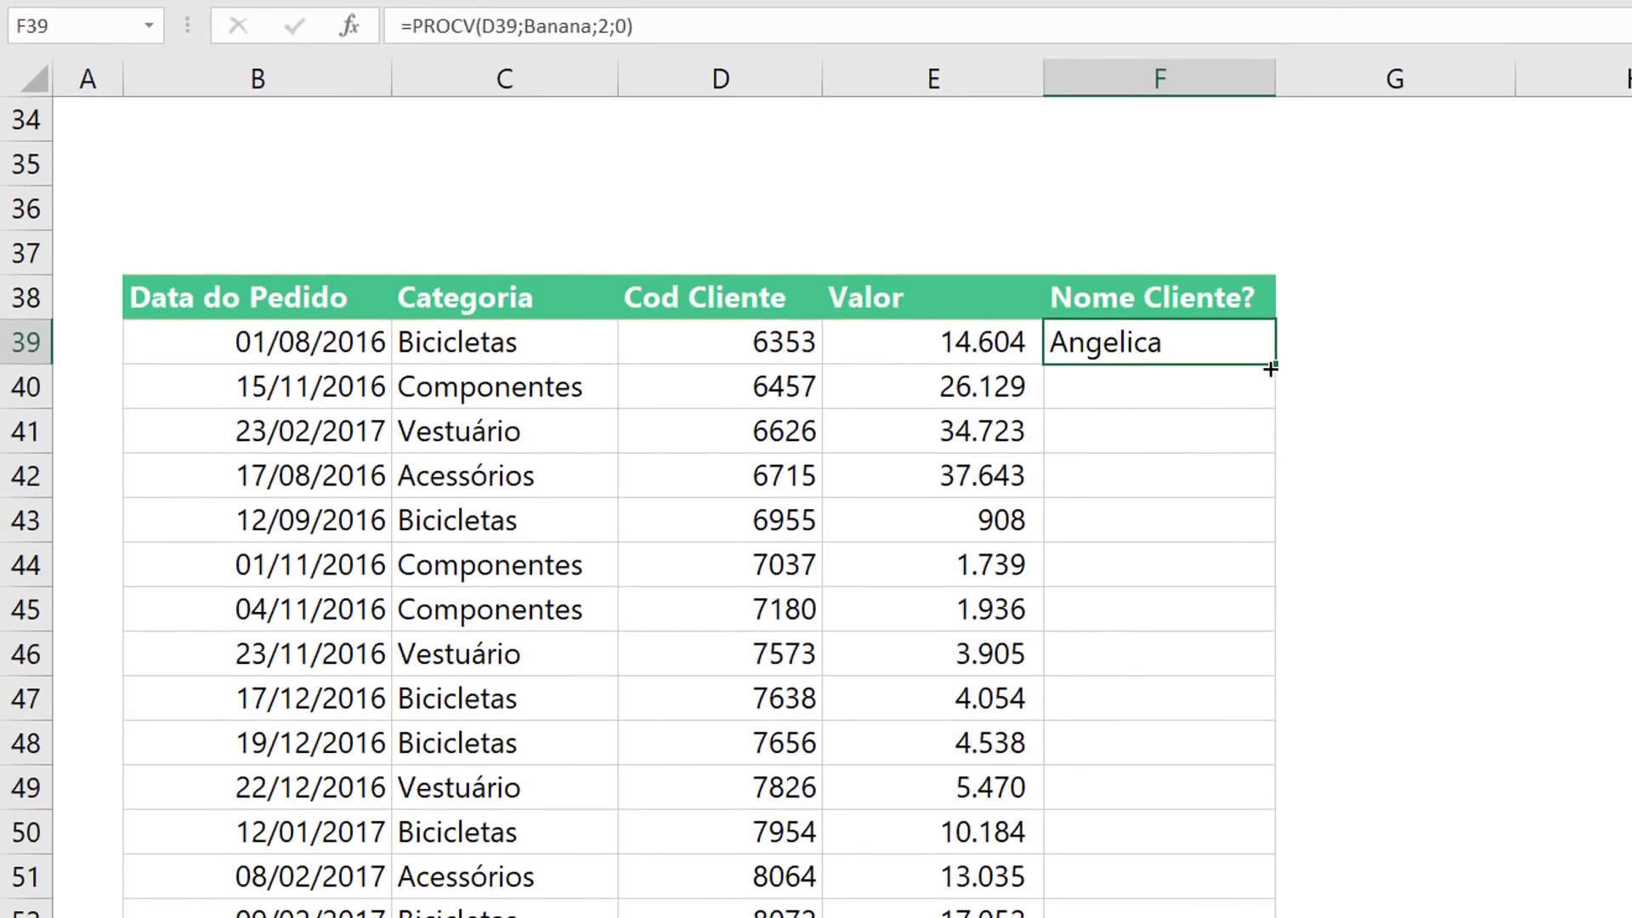
{"action": "left_click_drag", "start_coordinate": [1269, 436], "coordinate": [1275, 360]}
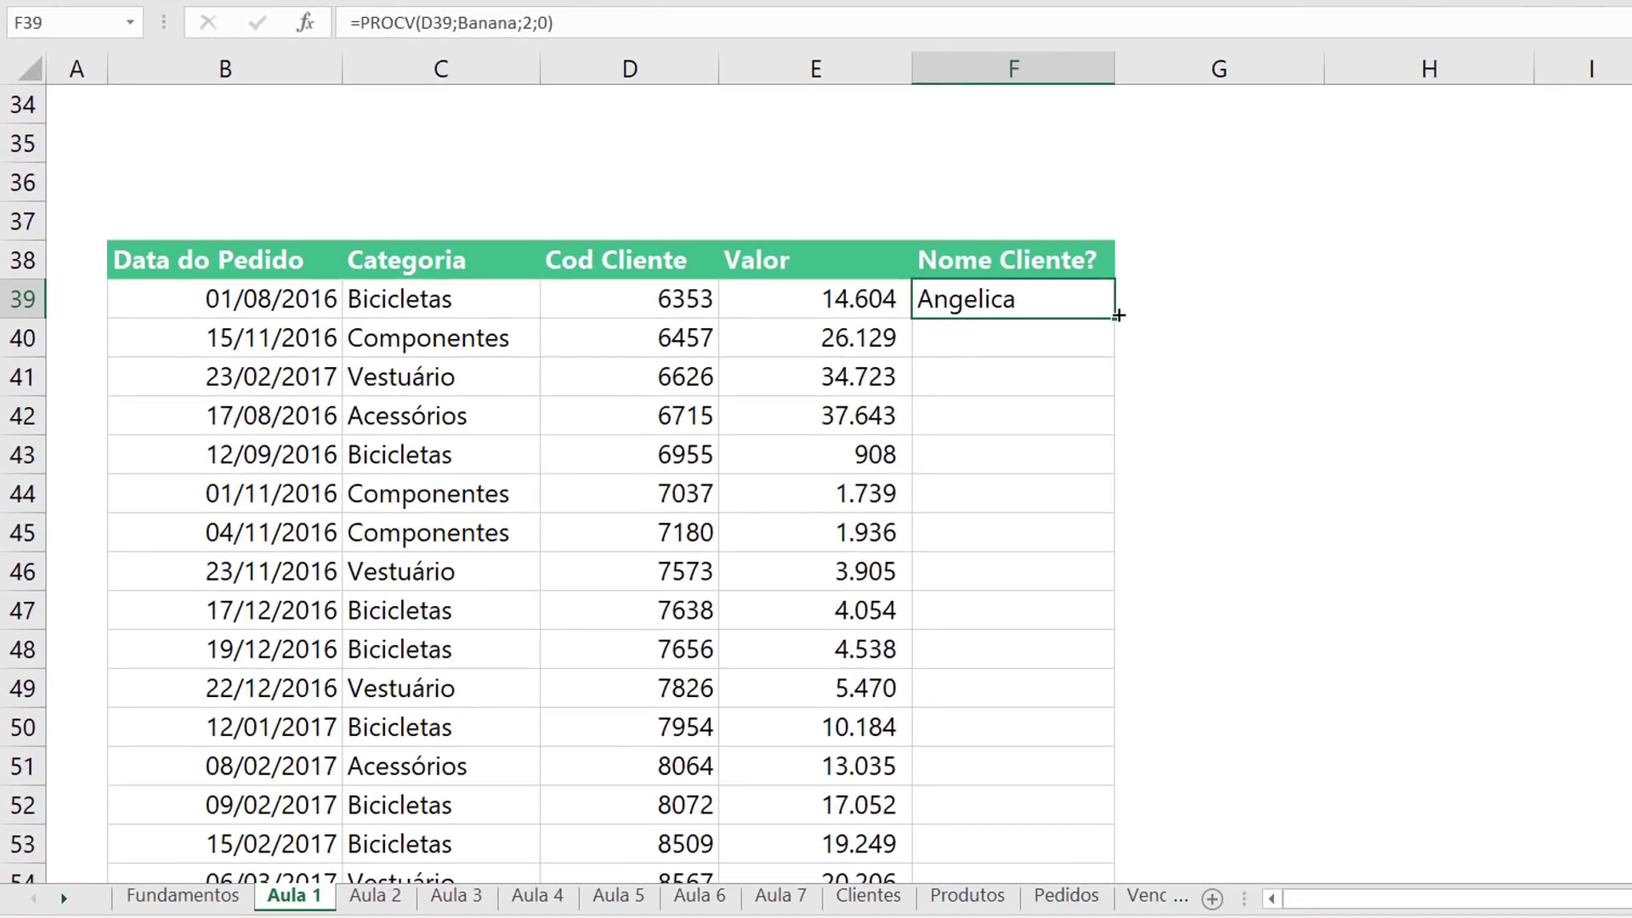
{"action": "double_click", "coordinate": [1118, 315]}
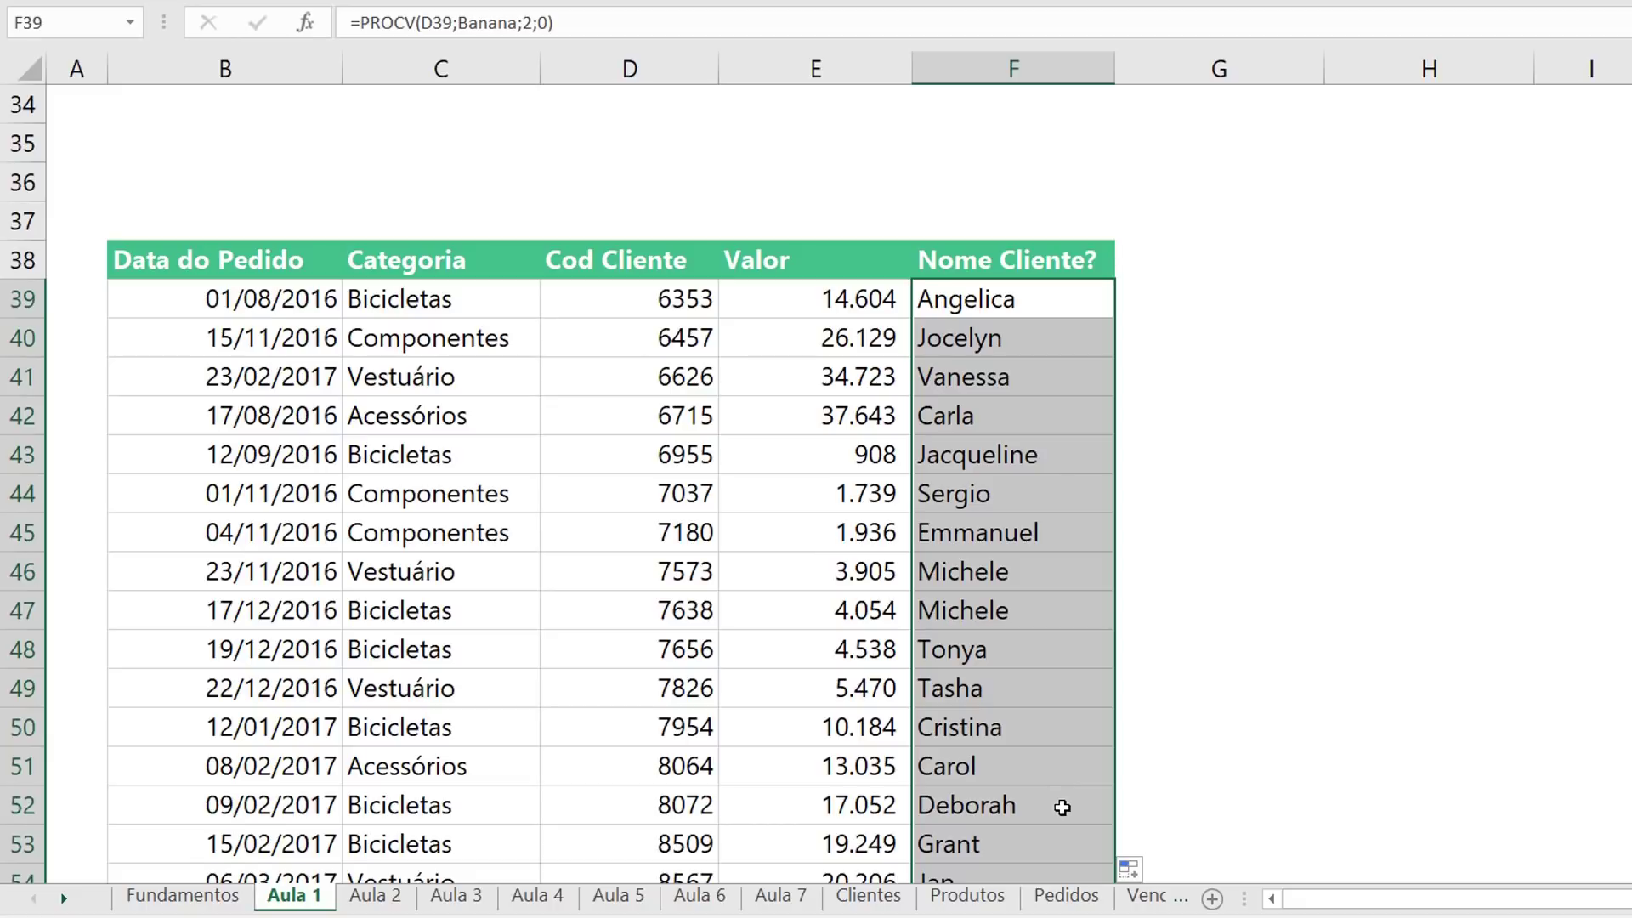
{"action": "left_click", "coordinate": [1076, 578]}
{"action": "double_click", "coordinate": [1076, 578]}
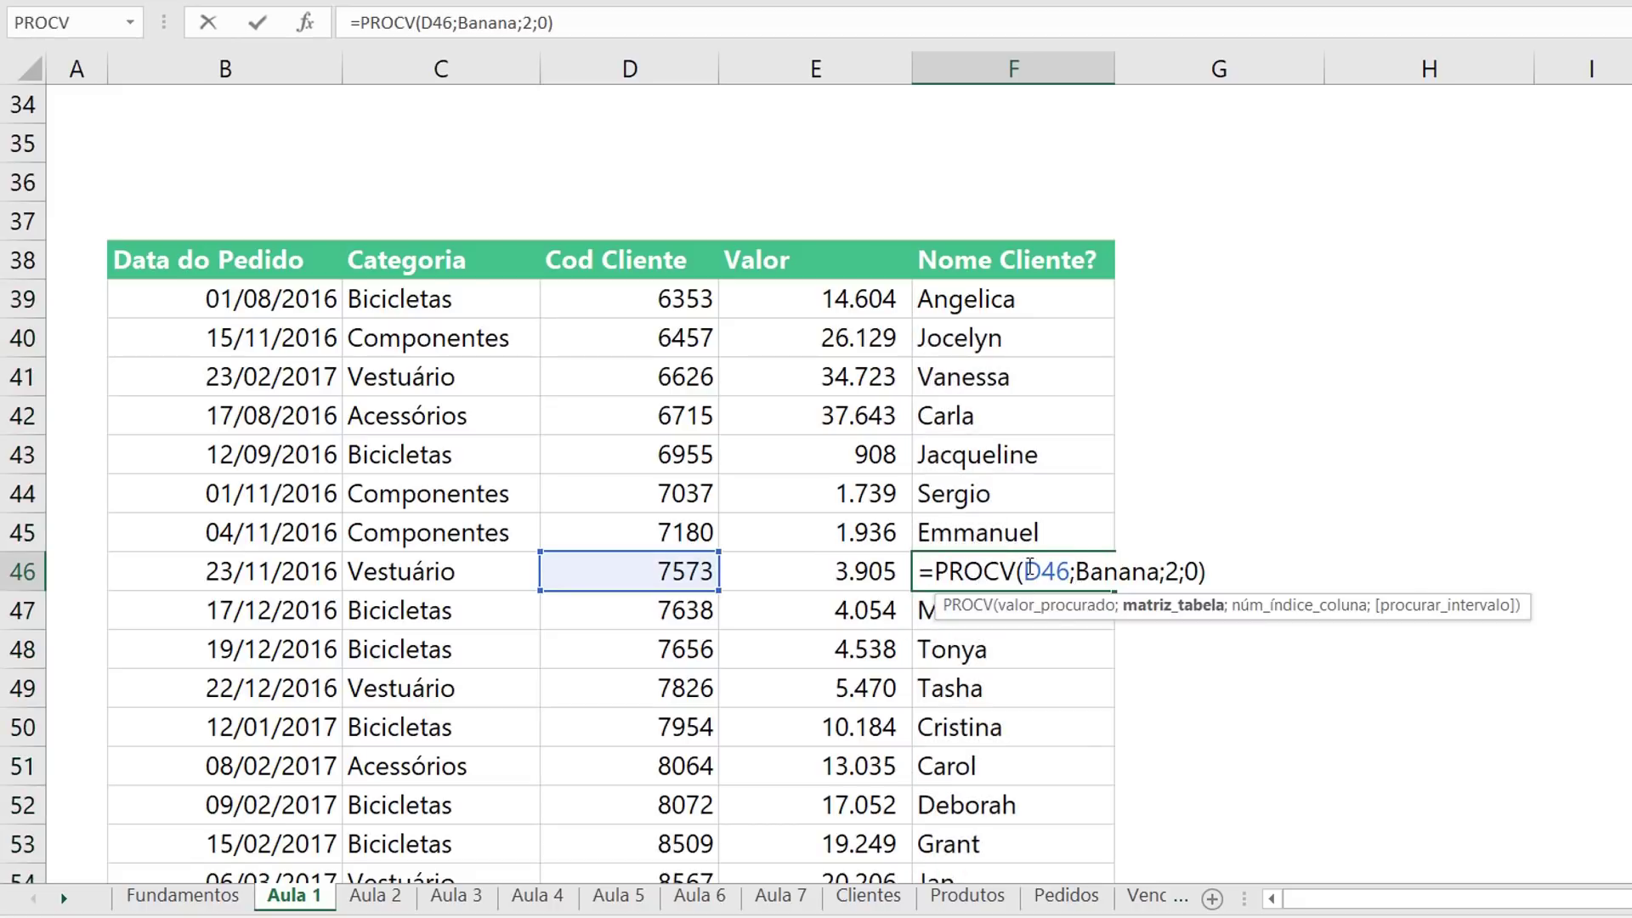
Examine the lookup value and table array arguments of the PROCV formula in F46, leaving the formula as it is
{"action": "double_click", "coordinate": [1045, 570]}
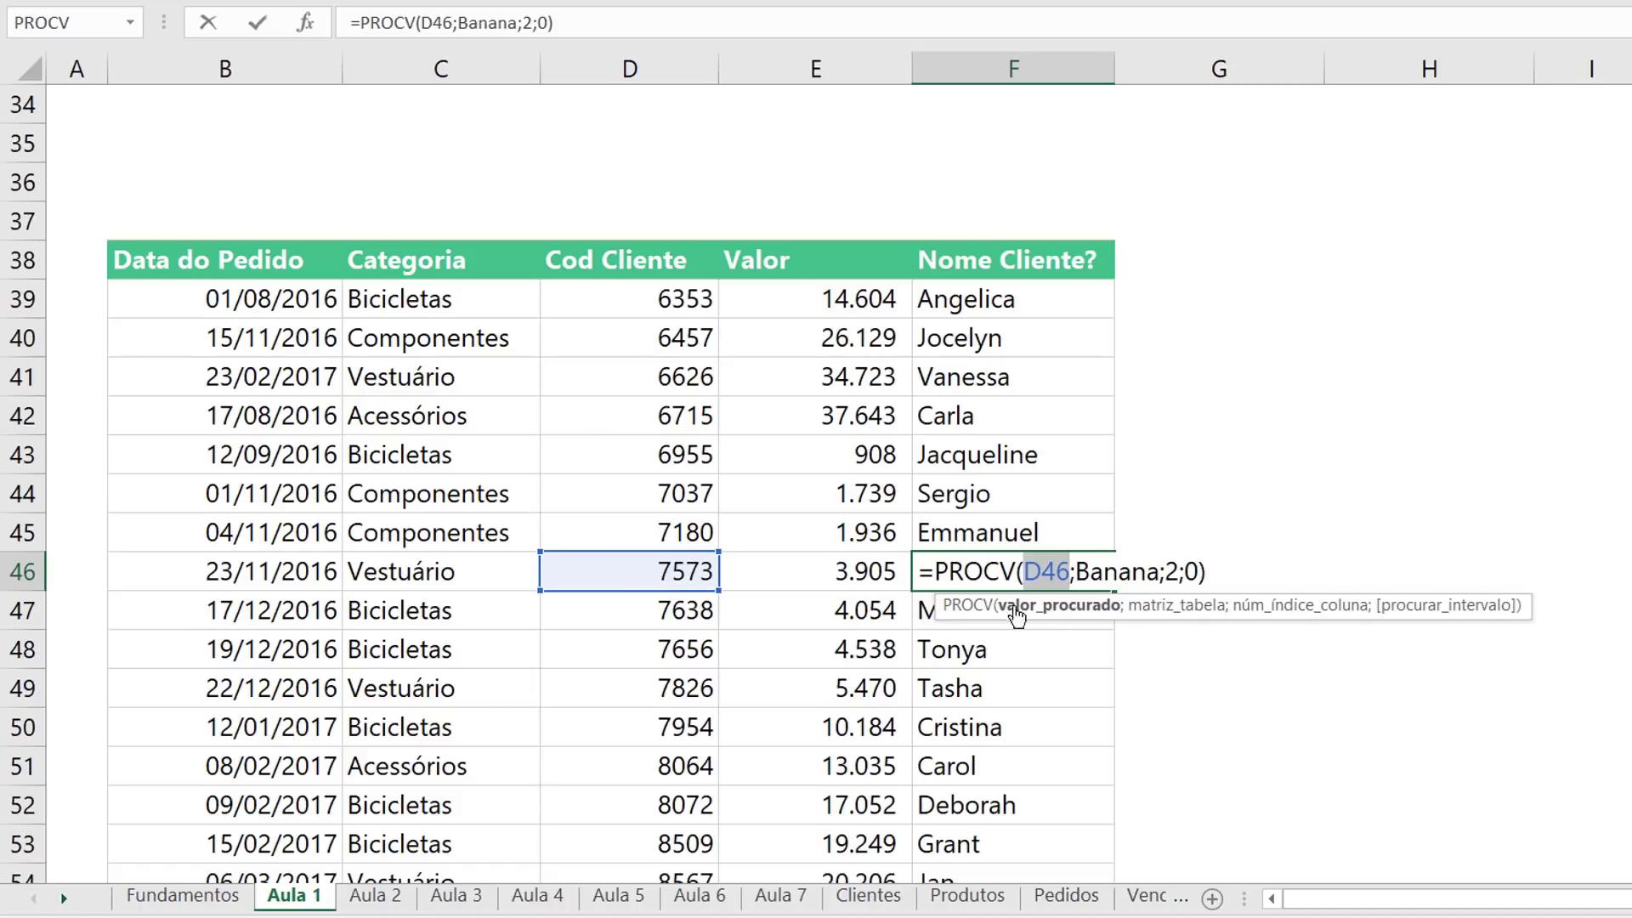
{"action": "double_click", "coordinate": [1116, 571]}
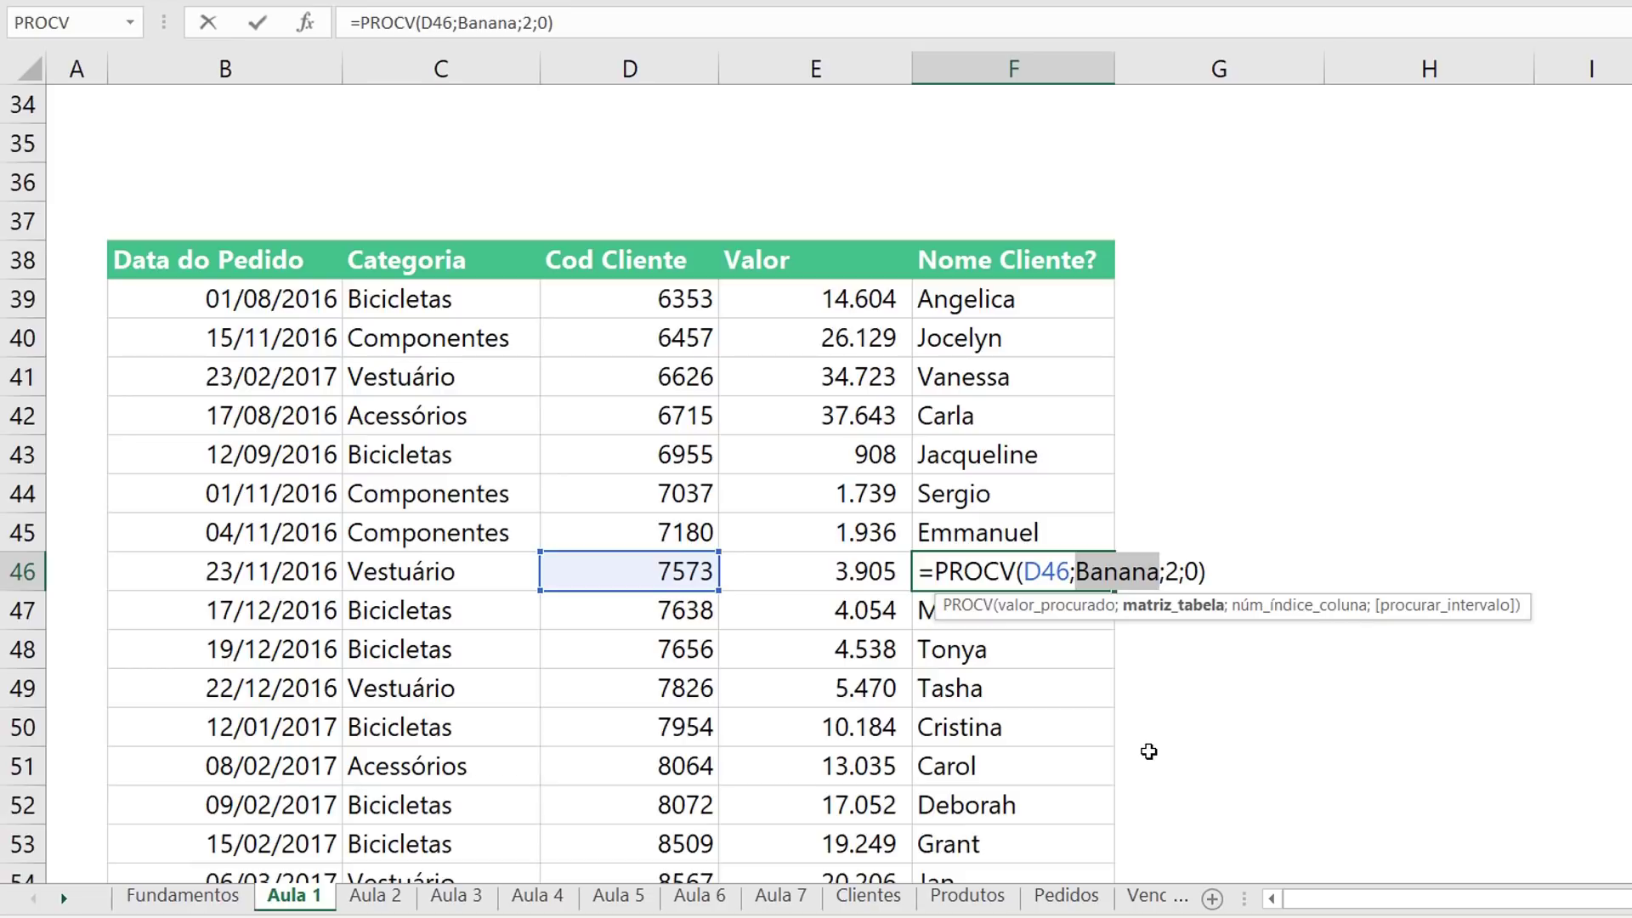
{"action": "key", "text": "ctrl+Return"}
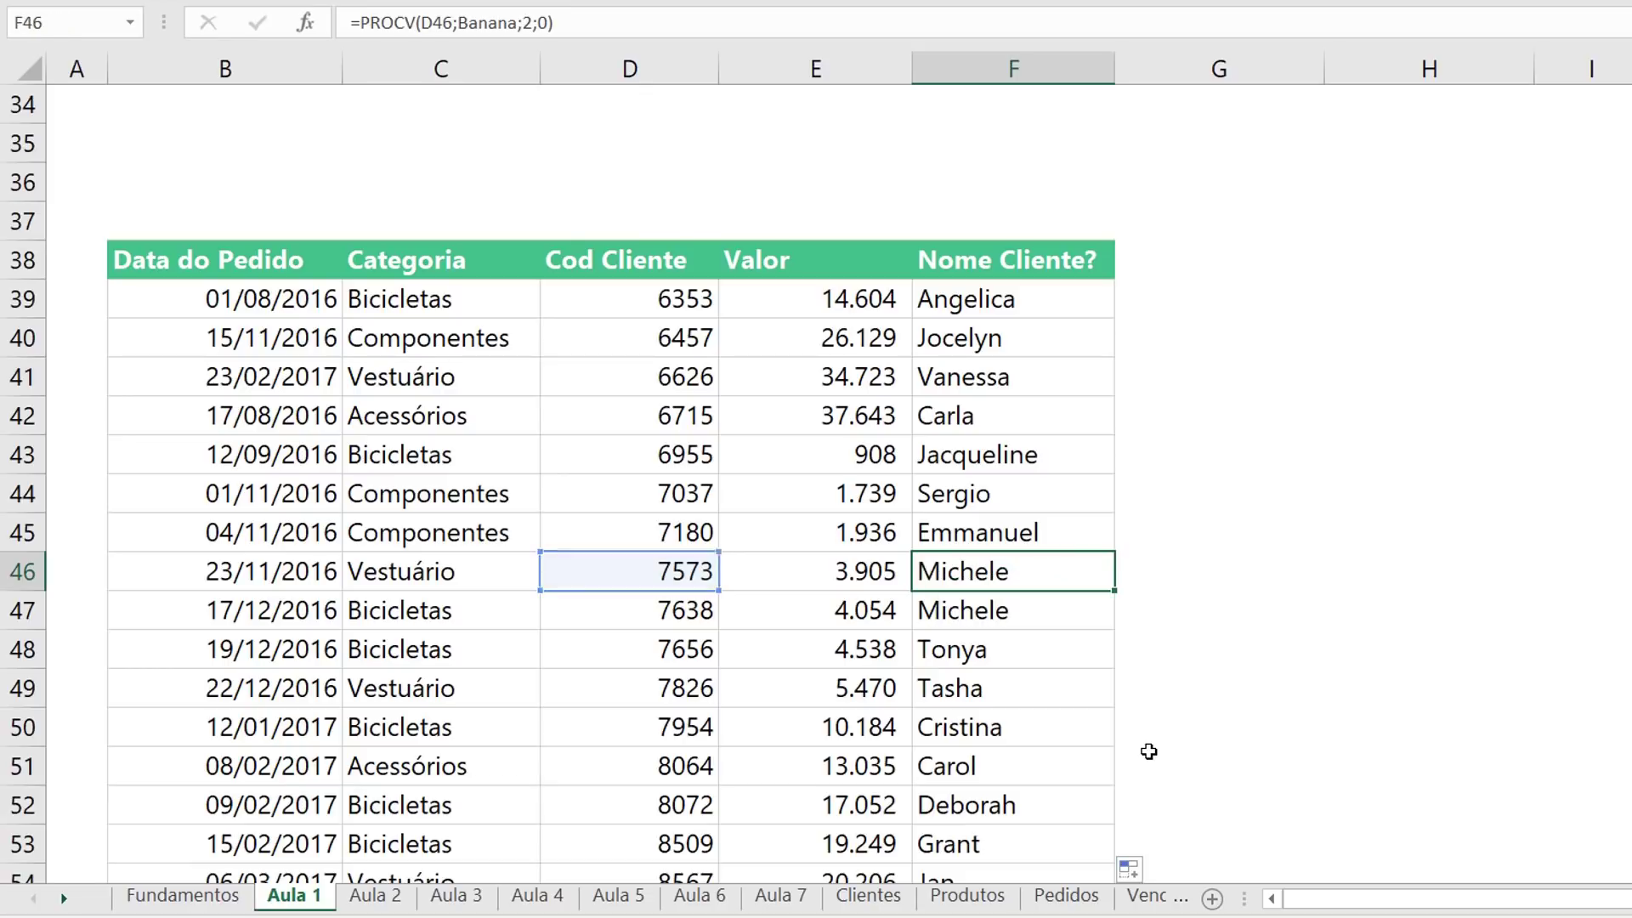
Check the formulas in the last and first cells of the Nome Cliente? column, F56 and F39
{"action": "scroll", "coordinate": [1148, 752], "scroll_direction": "down", "scroll_amount": 2}
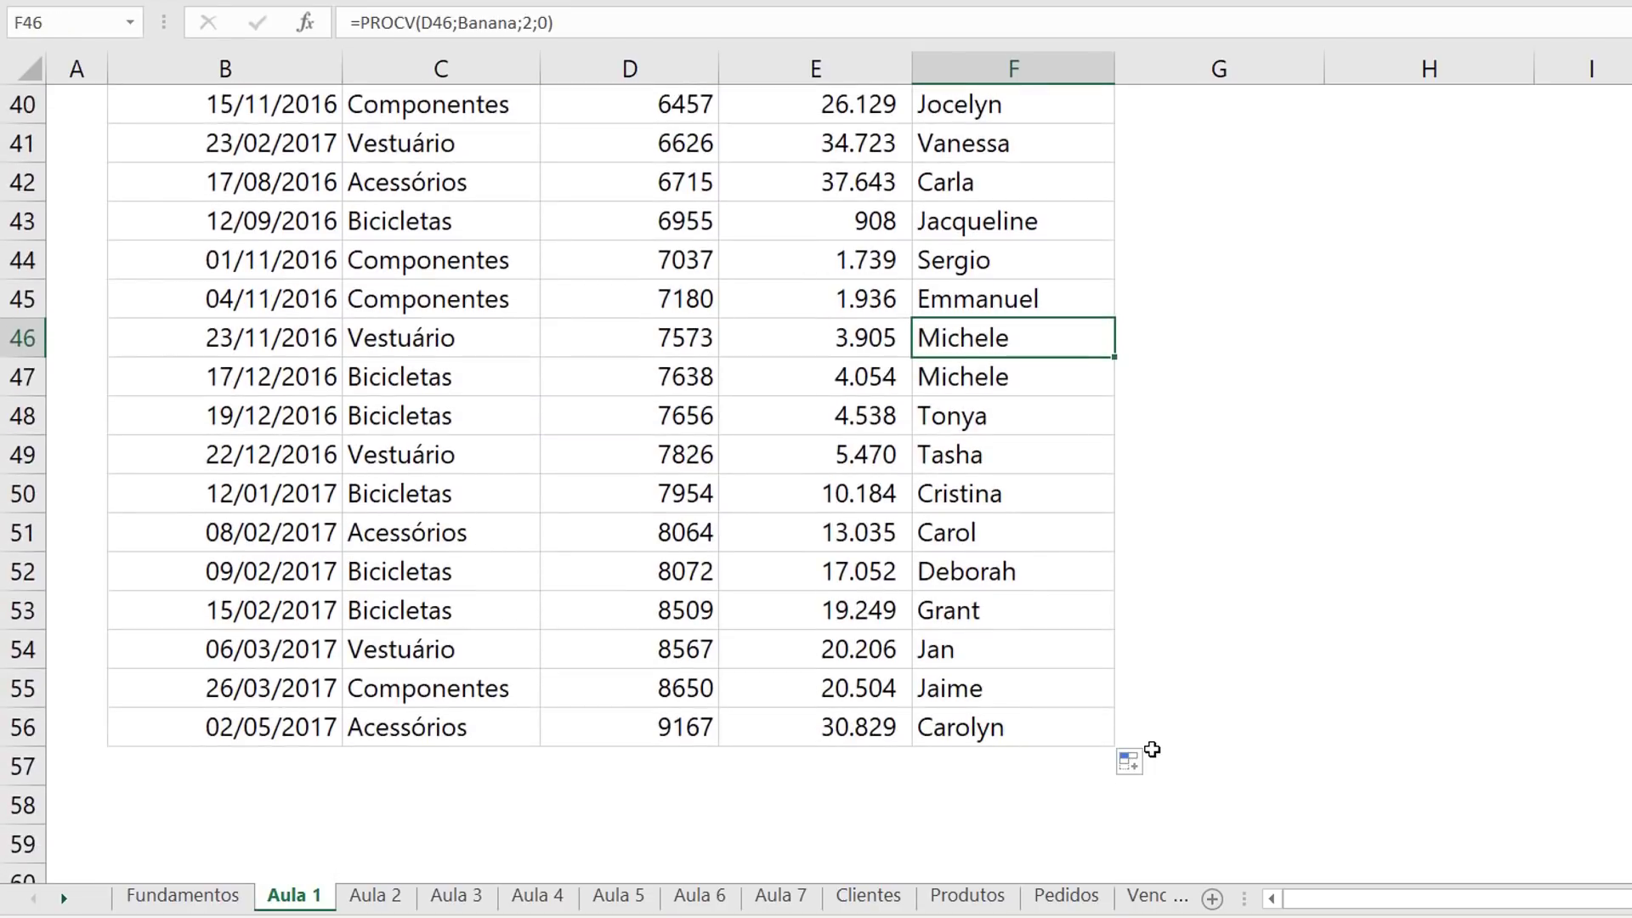
{"action": "left_click", "coordinate": [1098, 719]}
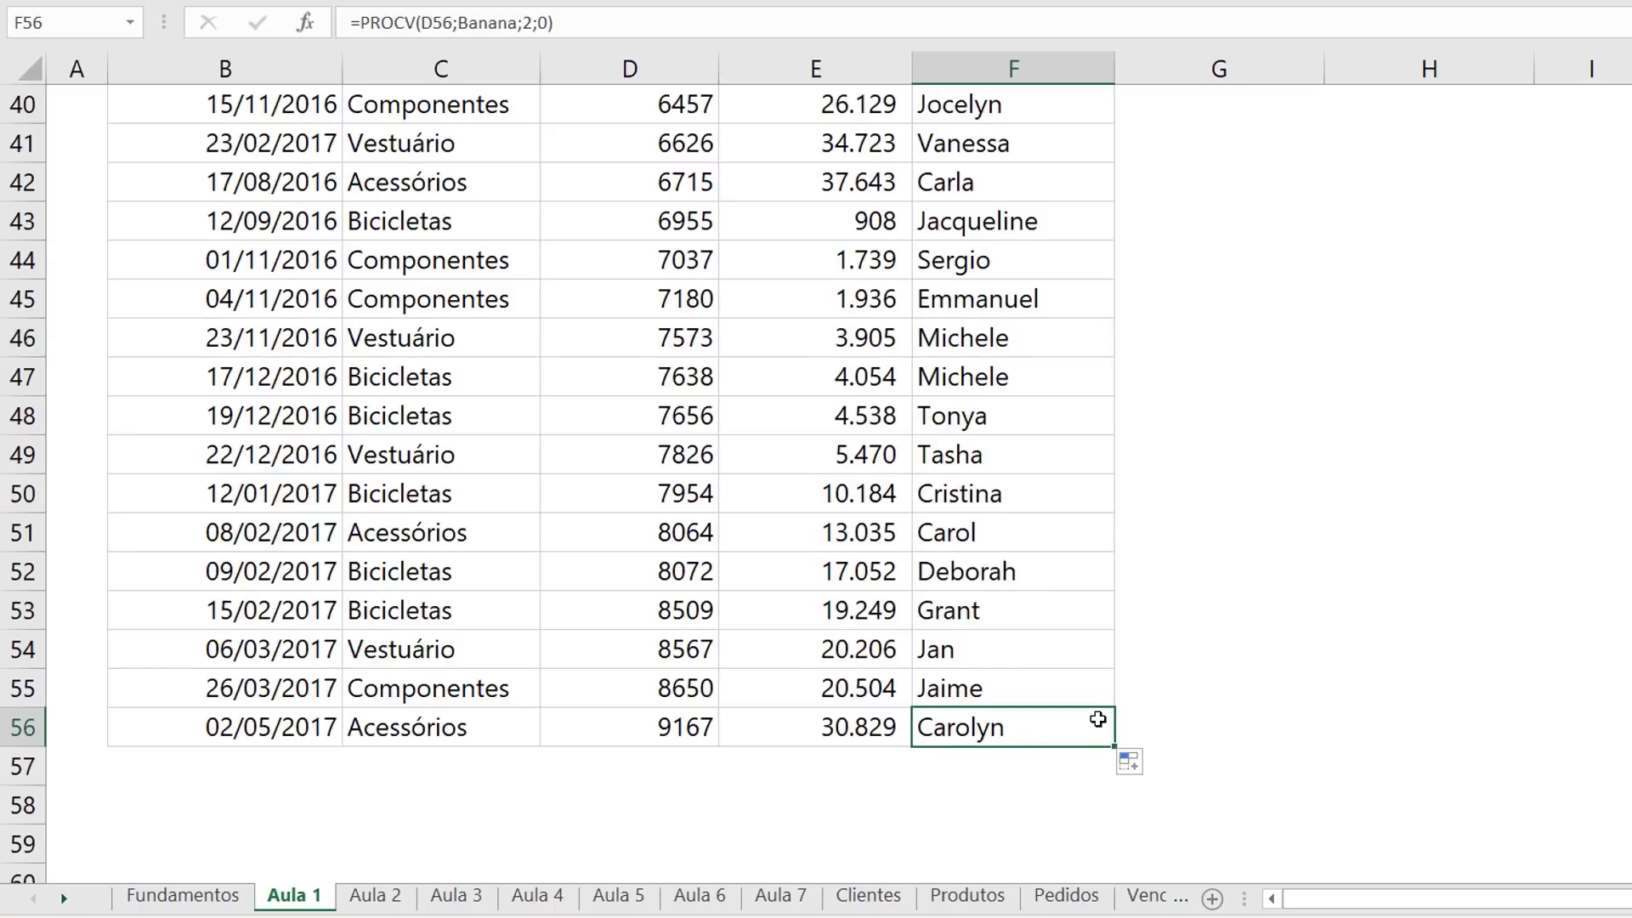
{"action": "scroll", "coordinate": [1098, 719], "scroll_direction": "up", "scroll_amount": 1}
{"action": "left_click", "coordinate": [990, 189]}
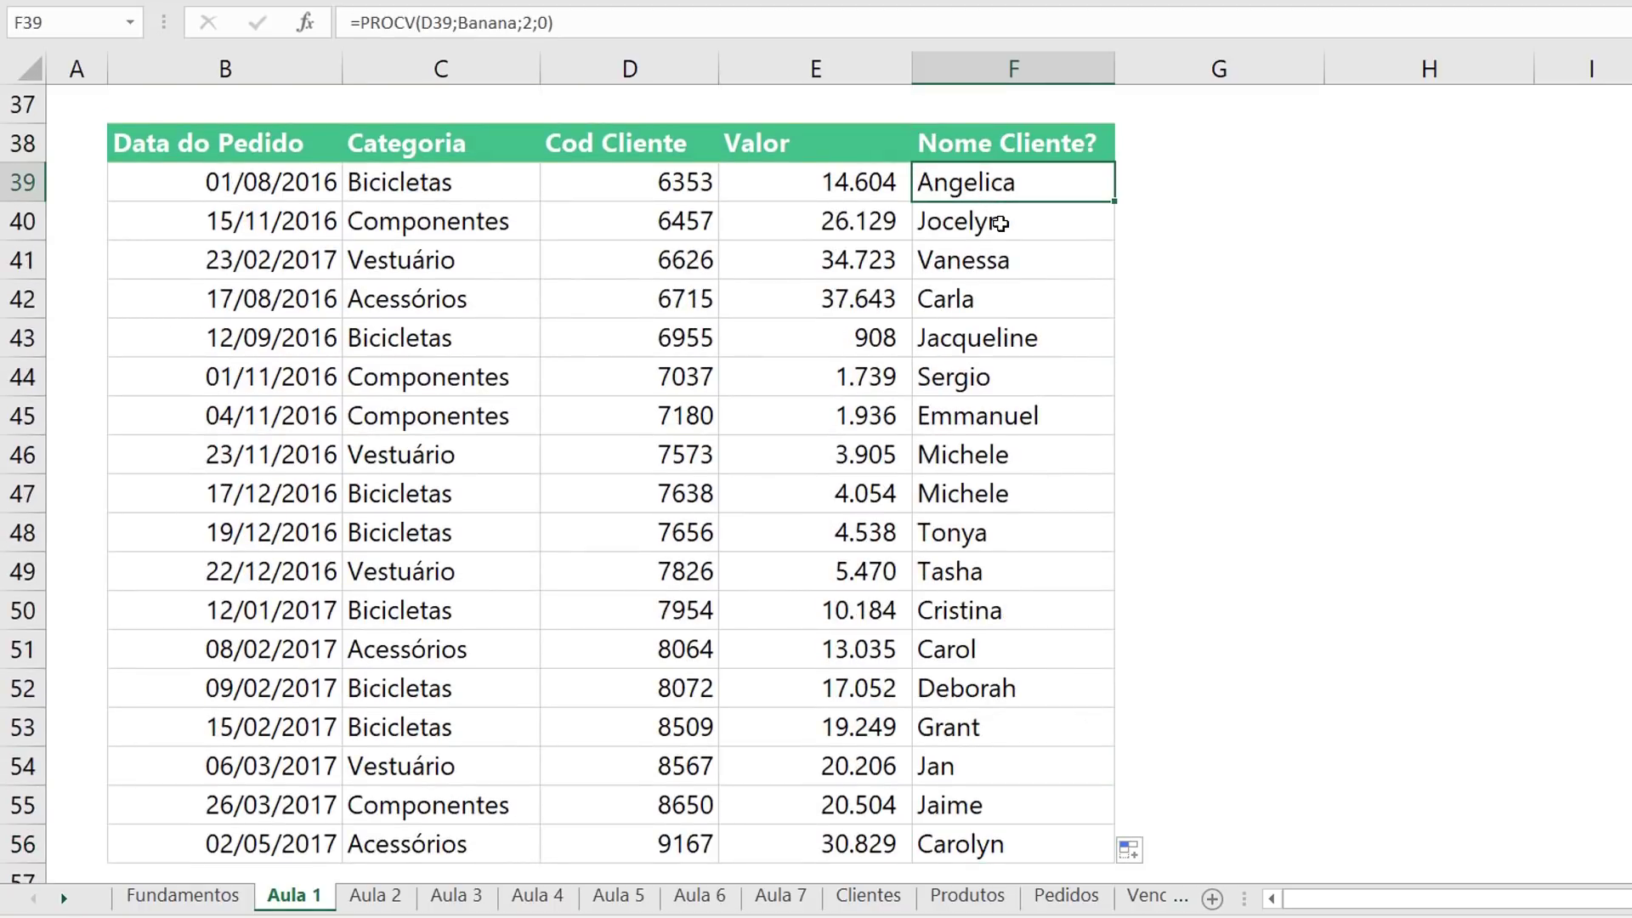
Review the cell references in the Quantidade PROCV formula in F8 without changing it
{"action": "scroll", "coordinate": [998, 221], "scroll_direction": "up", "scroll_amount": 12}
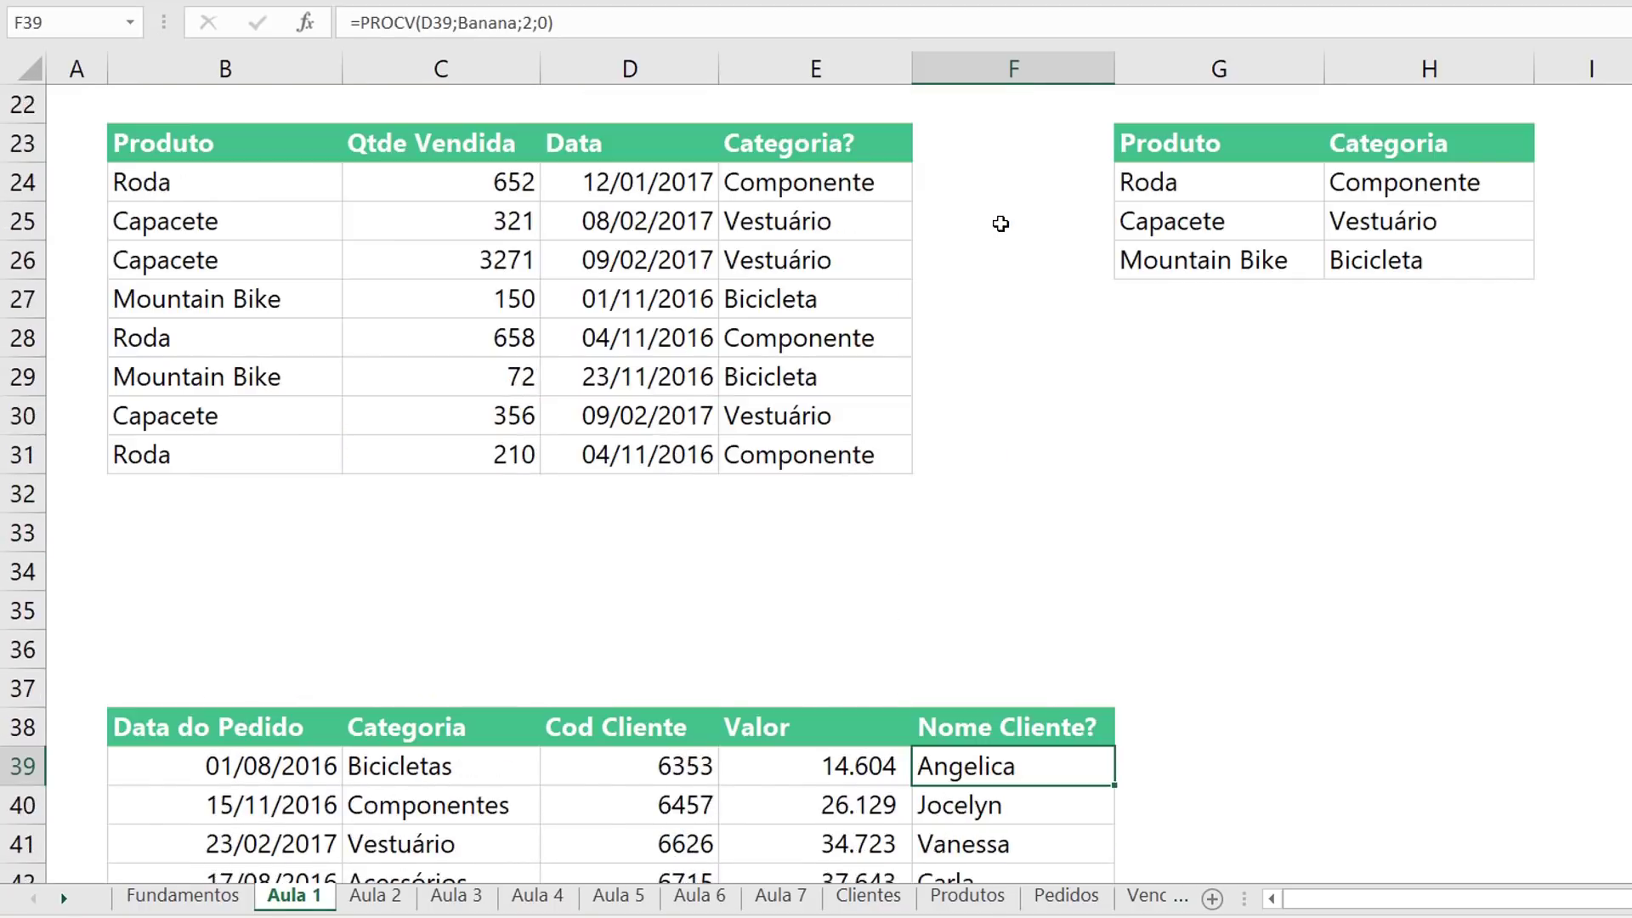
{"action": "double_click", "coordinate": [1082, 368]}
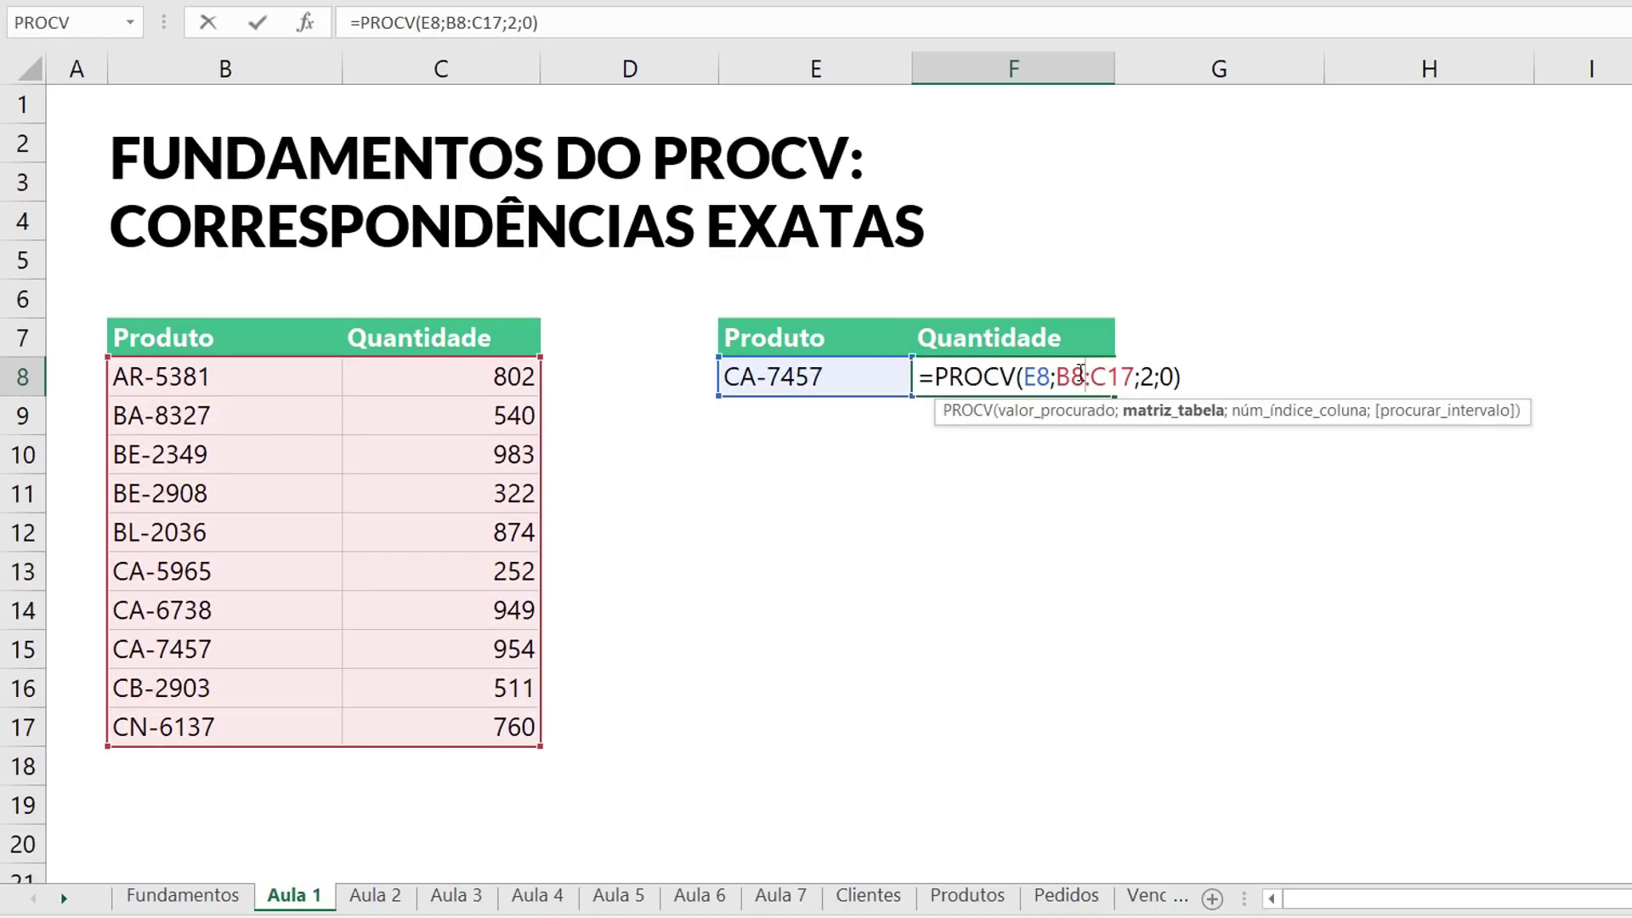
{"action": "key", "text": "Escape"}
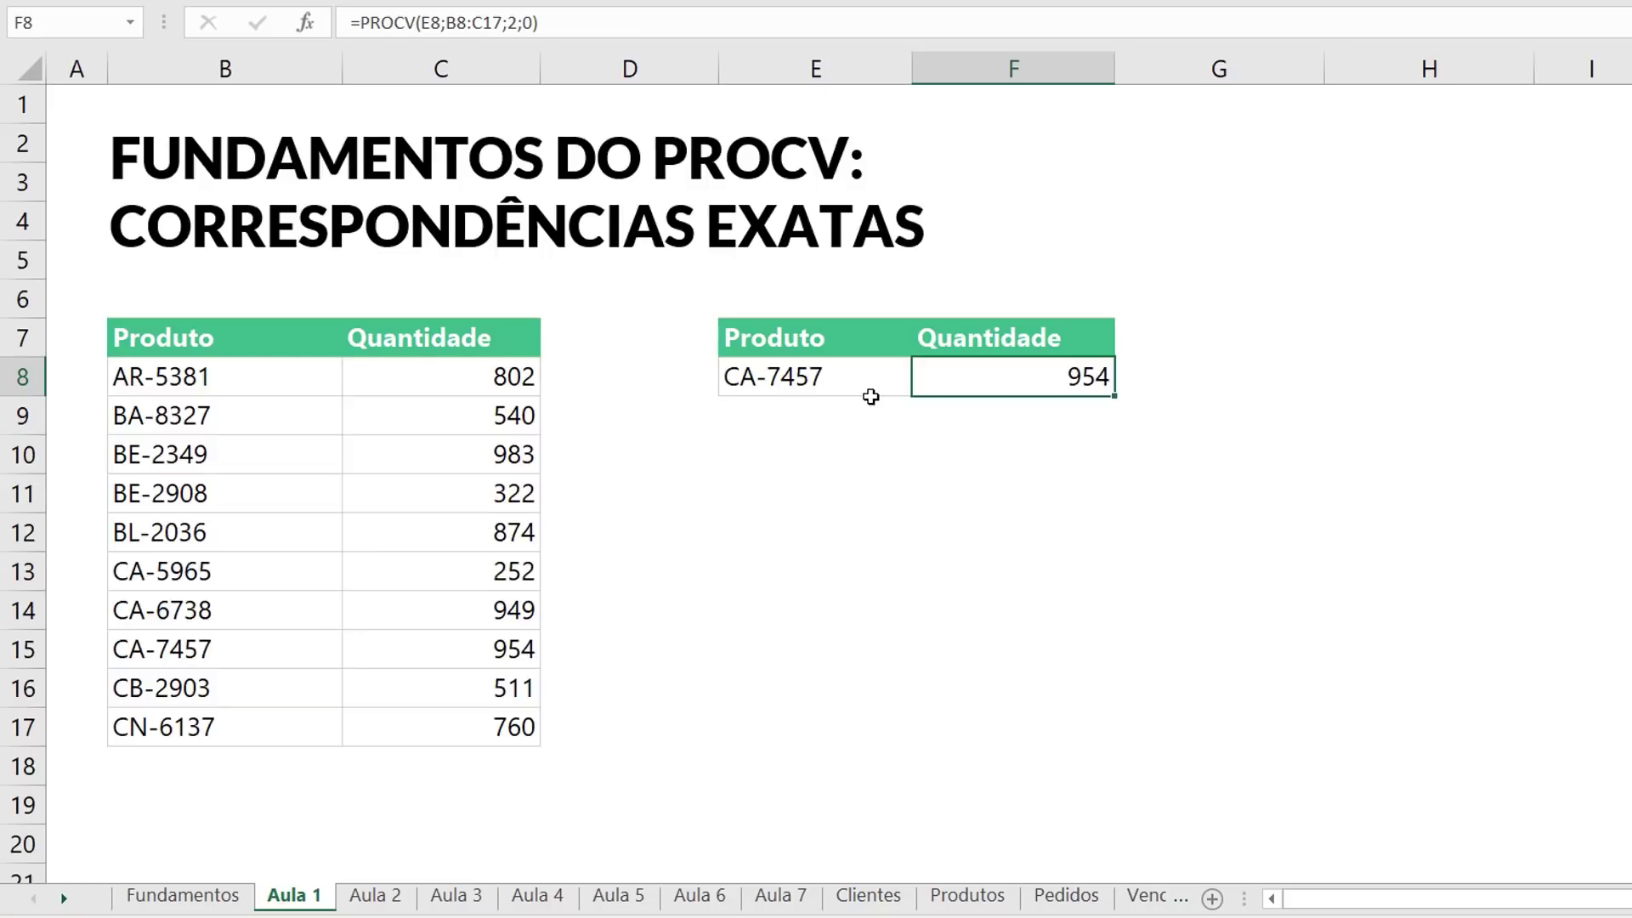
Review the Categoria? formulas in E31 and E24, examining the locked table range in E24 without changing it
{"action": "scroll", "coordinate": [866, 394], "scroll_direction": "down", "scroll_amount": 5}
{"action": "left_click", "coordinate": [1427, 417]}
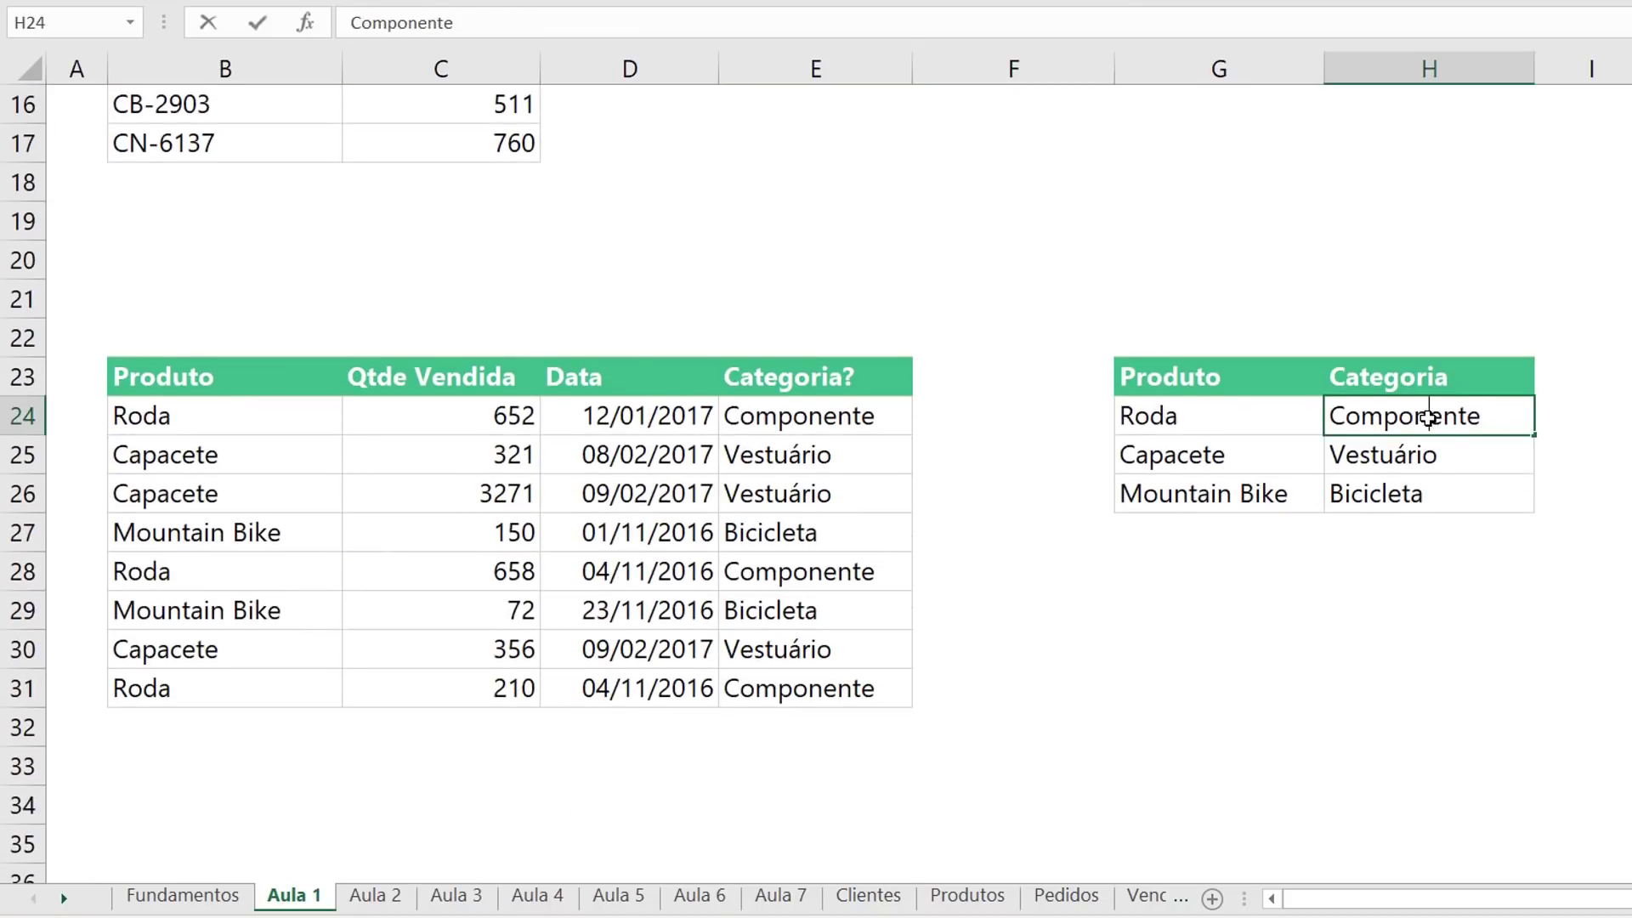
{"action": "left_click", "coordinate": [787, 430]}
{"action": "key", "text": "ctrl+Down"}
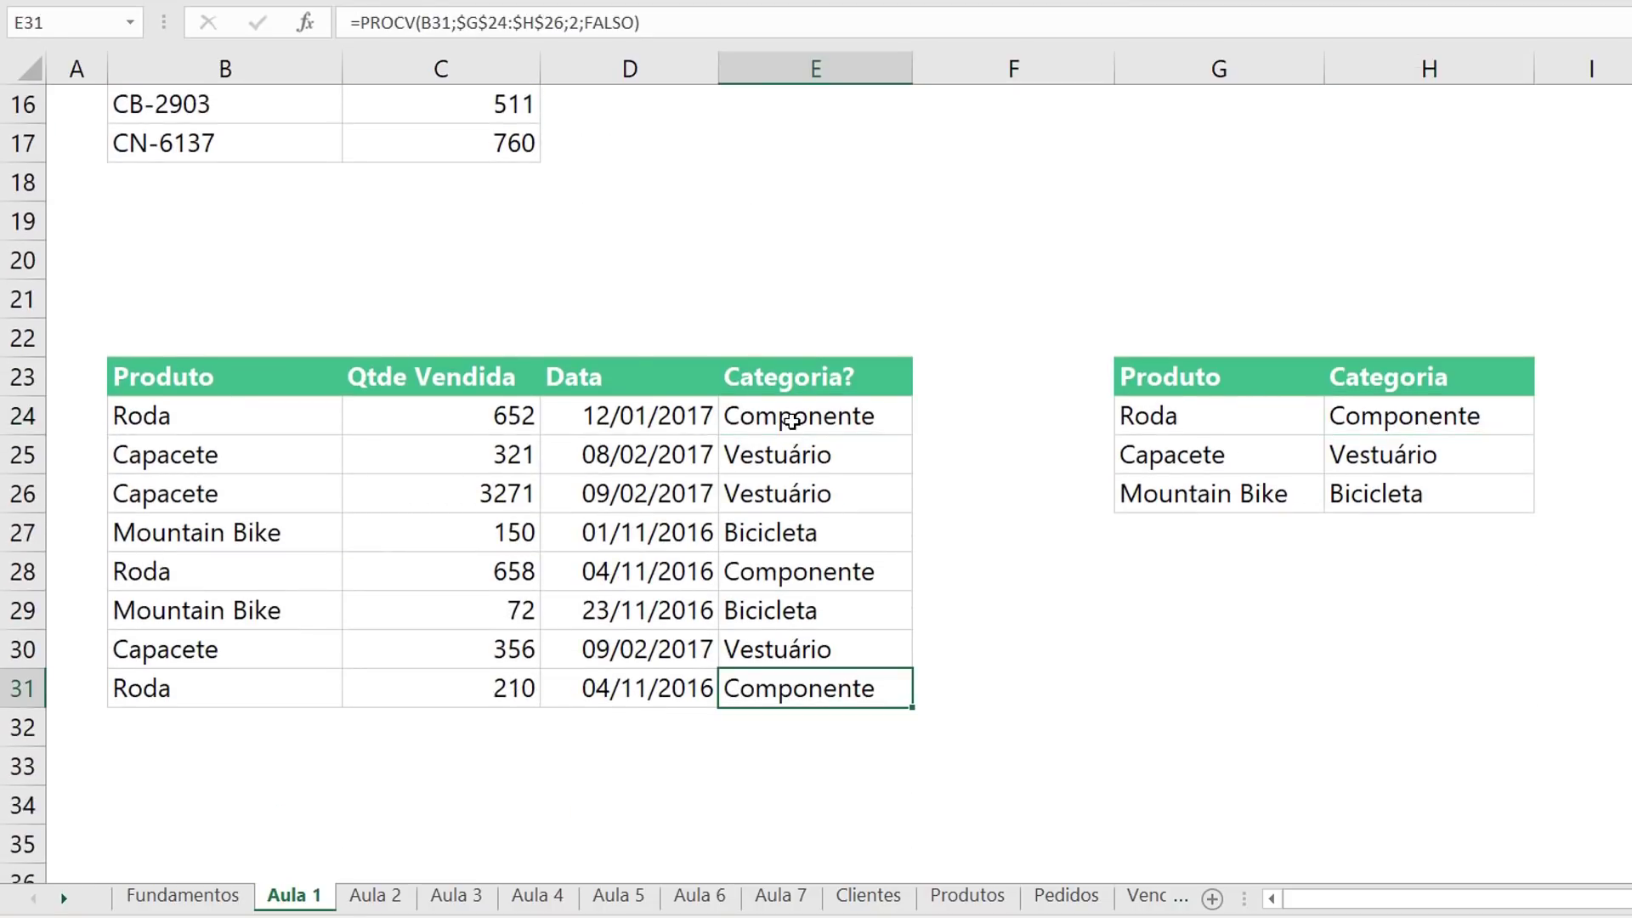
{"action": "double_click", "coordinate": [787, 430]}
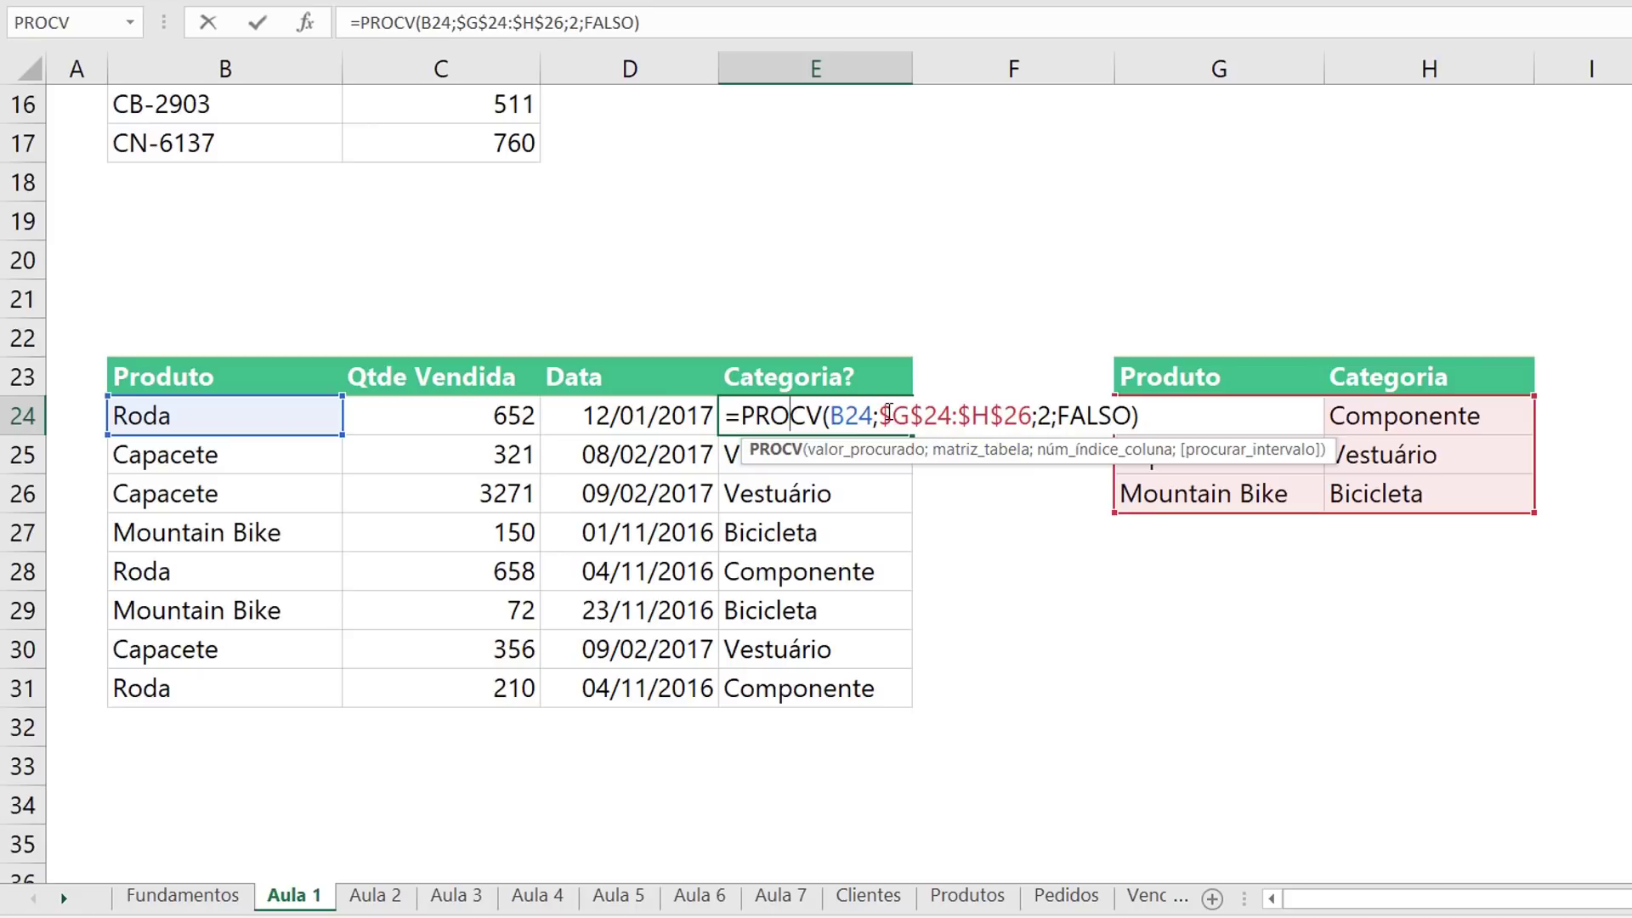
{"action": "left_click_drag", "start_coordinate": [880, 416], "coordinate": [1033, 415]}
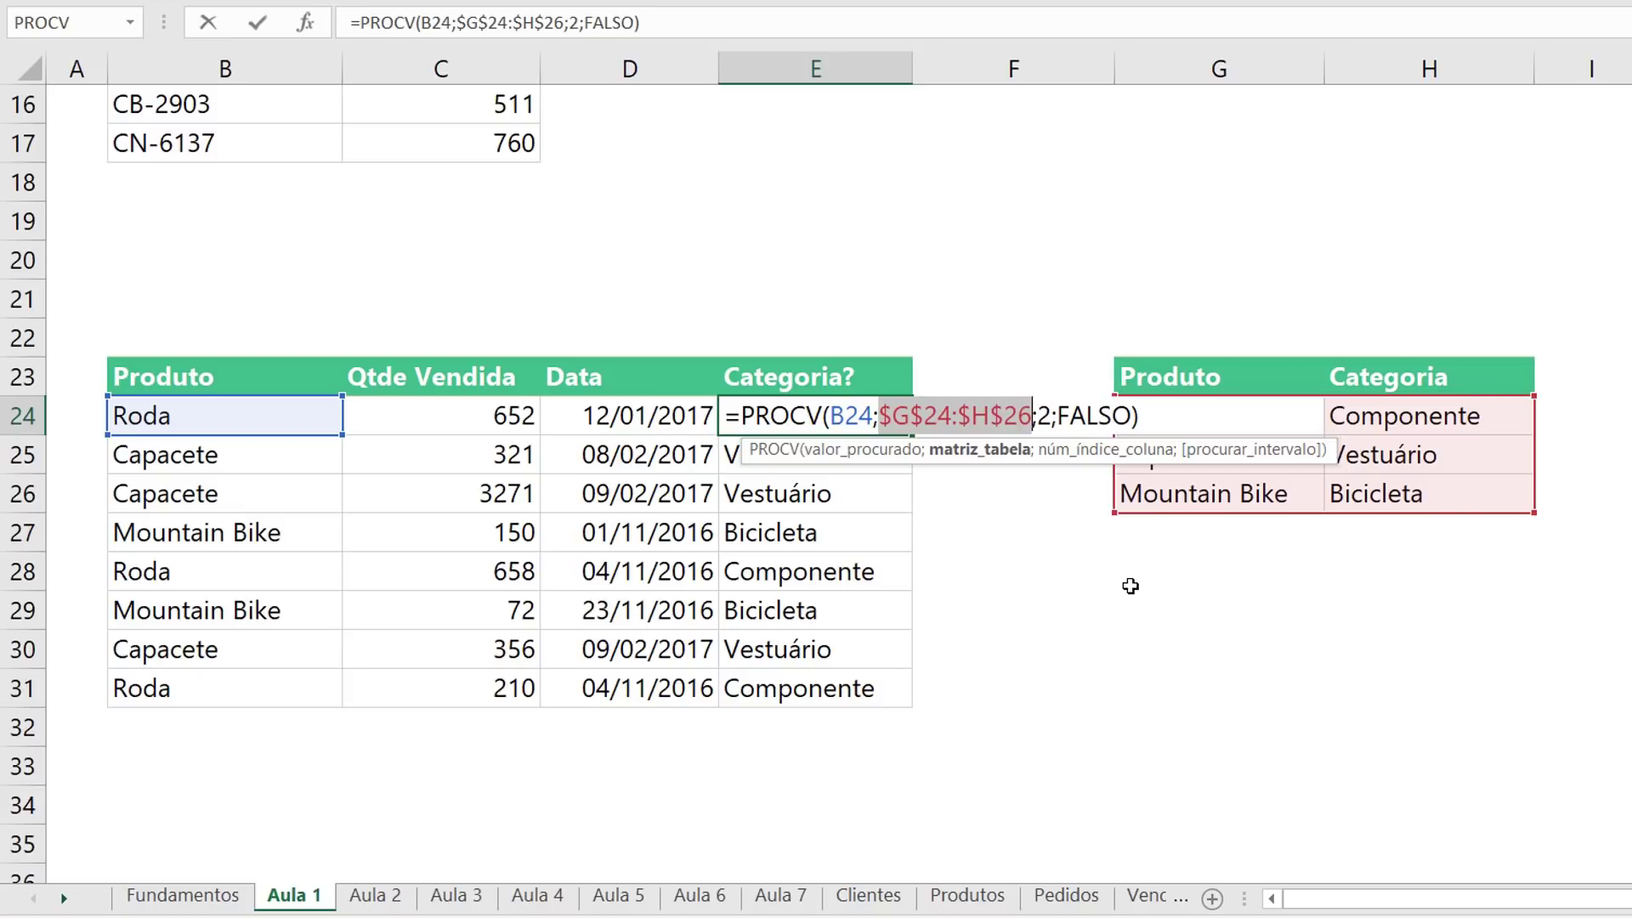
{"action": "key", "text": "Escape"}
Open the last Nome Cliente? formula, in F56, to inspect its references
{"action": "scroll", "coordinate": [908, 465], "scroll_direction": "down", "scroll_amount": 2}
{"action": "scroll", "coordinate": [908, 464], "scroll_direction": "down", "scroll_amount": 3}
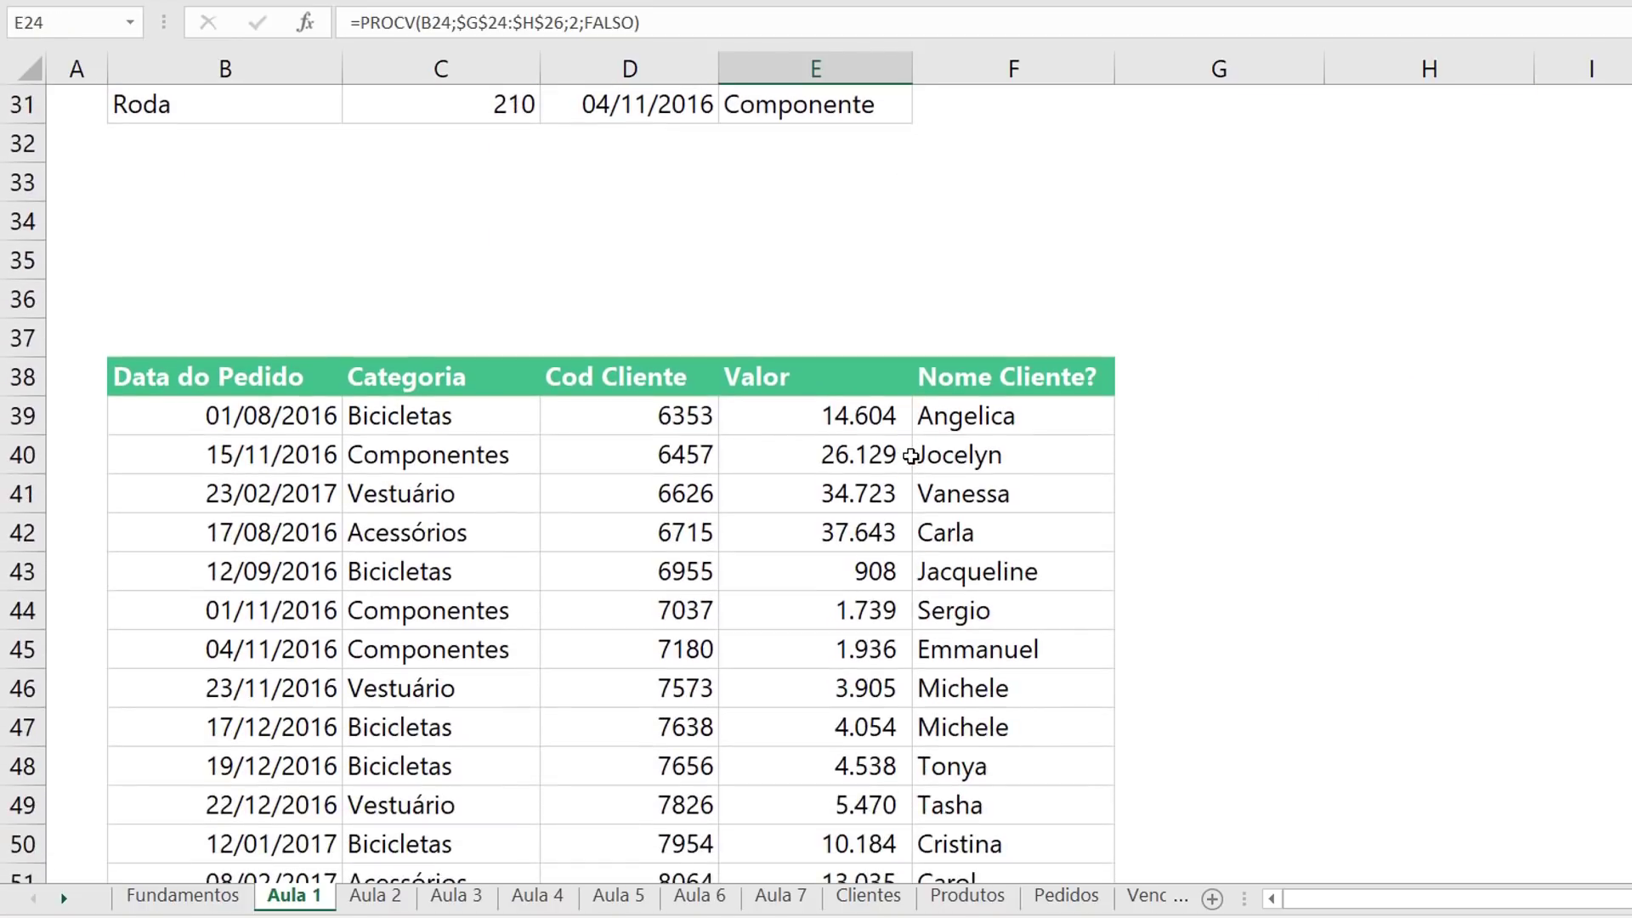
{"action": "scroll", "coordinate": [909, 465], "scroll_direction": "down", "scroll_amount": 1}
{"action": "left_click", "coordinate": [982, 321]}
{"action": "key", "text": "ctrl+Down"}
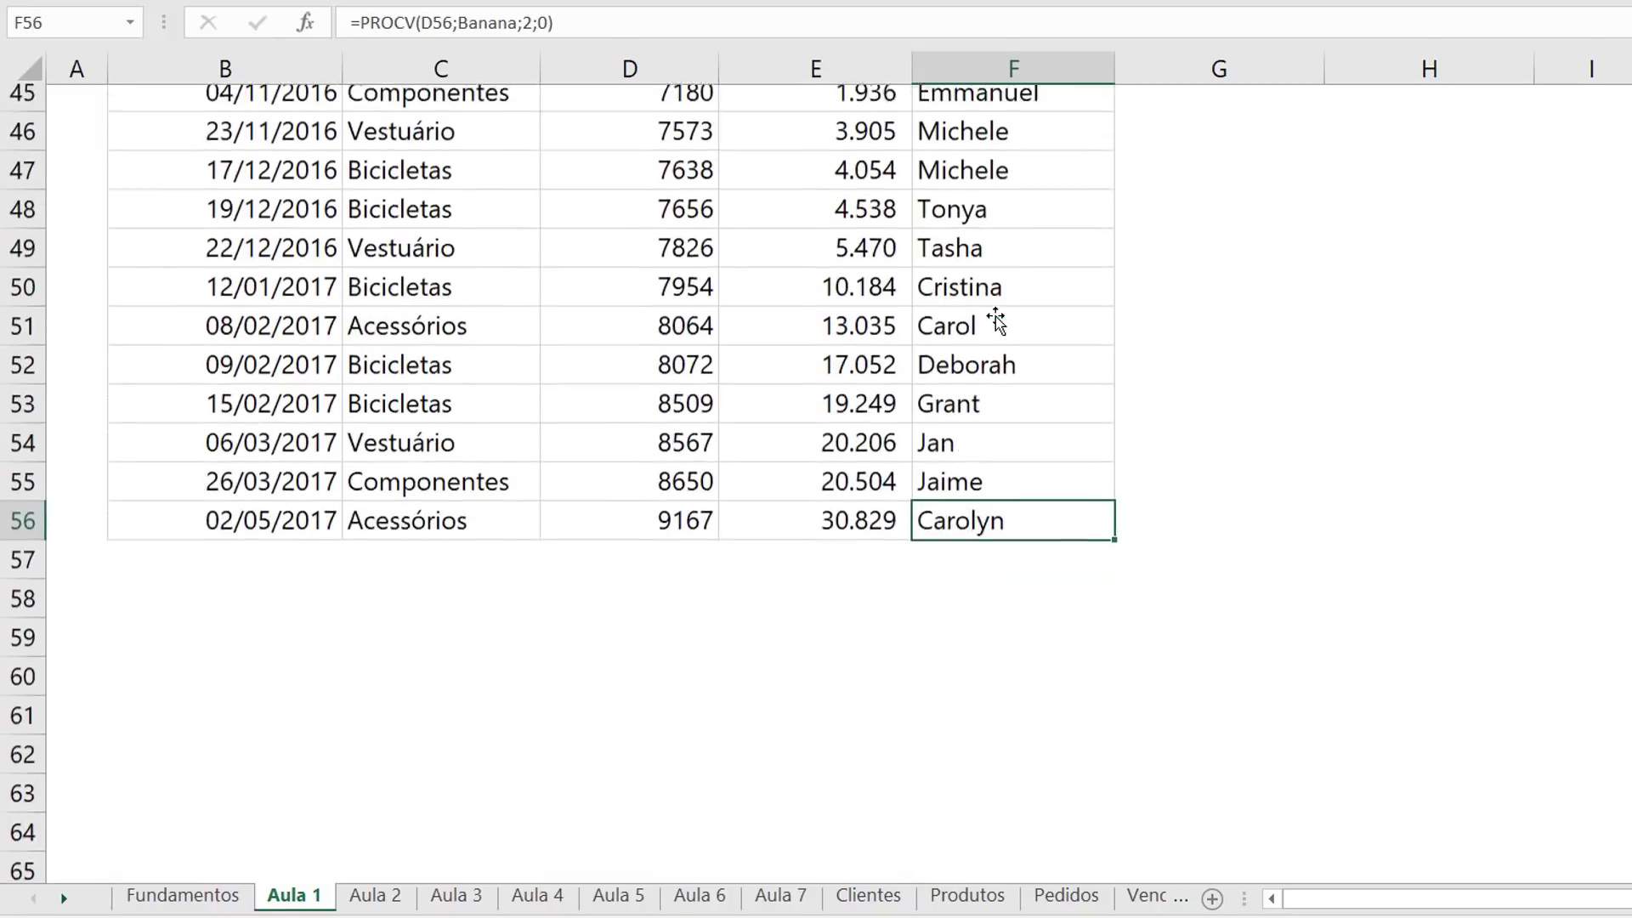
{"action": "key", "text": "F2"}
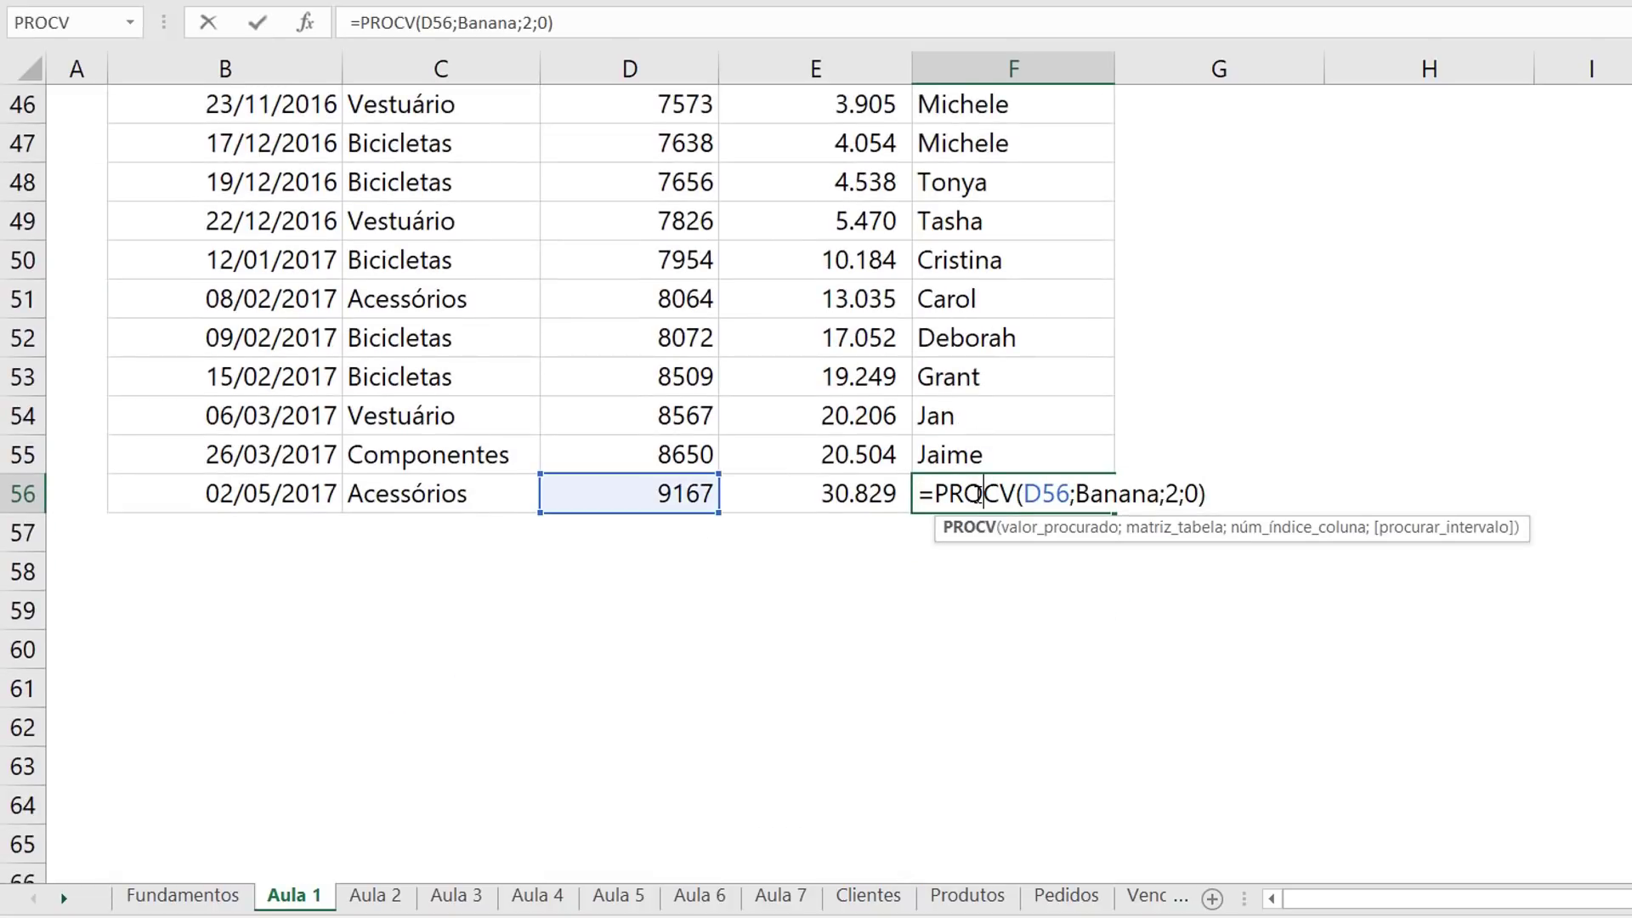